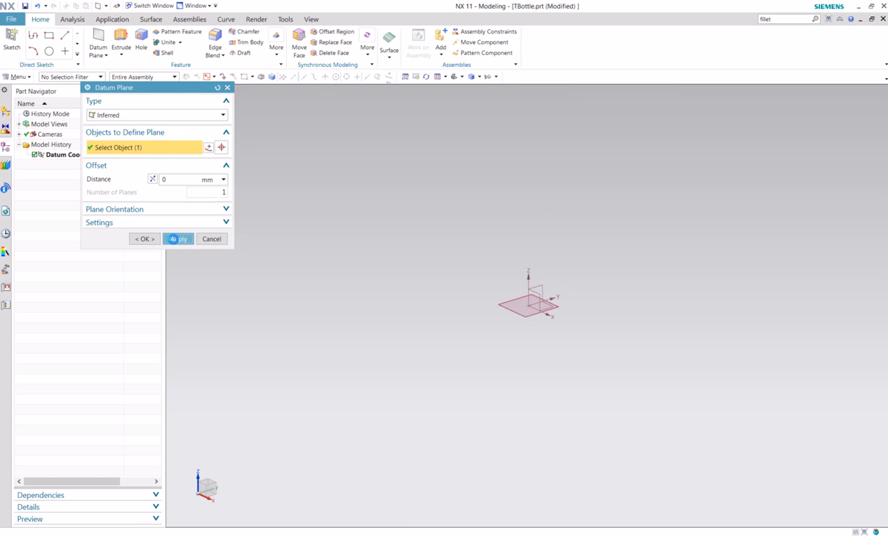
- Create three datum planes parallel to the XY plane at offset distances of 0, 15 and 115 mm
left_click(173, 239)
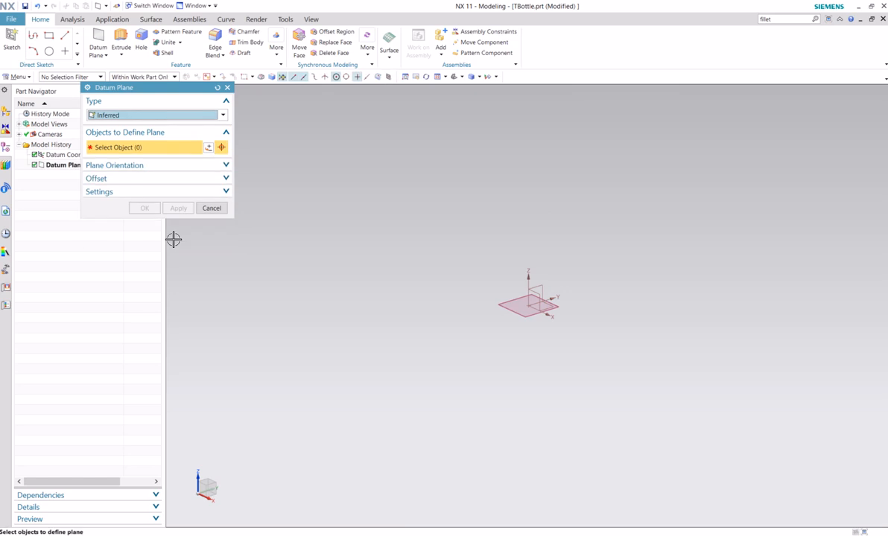
left_click(549, 306)
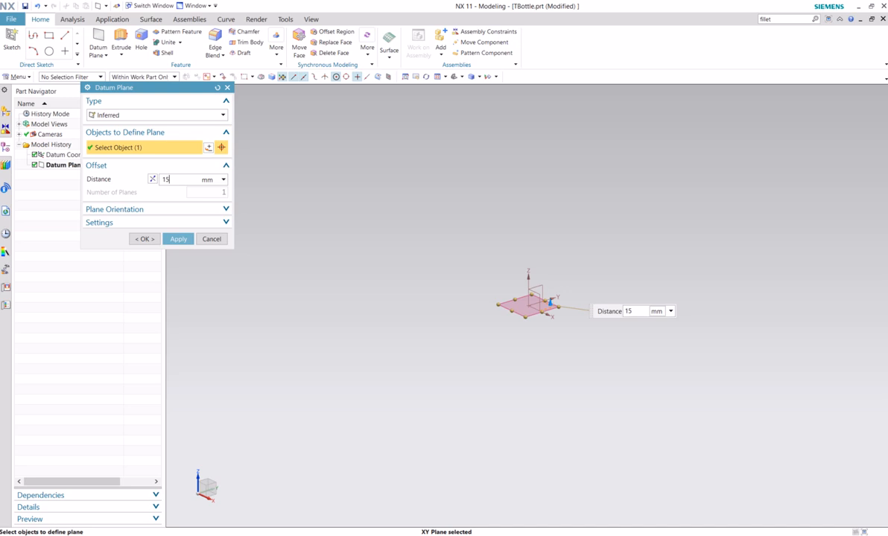
left_click(179, 239)
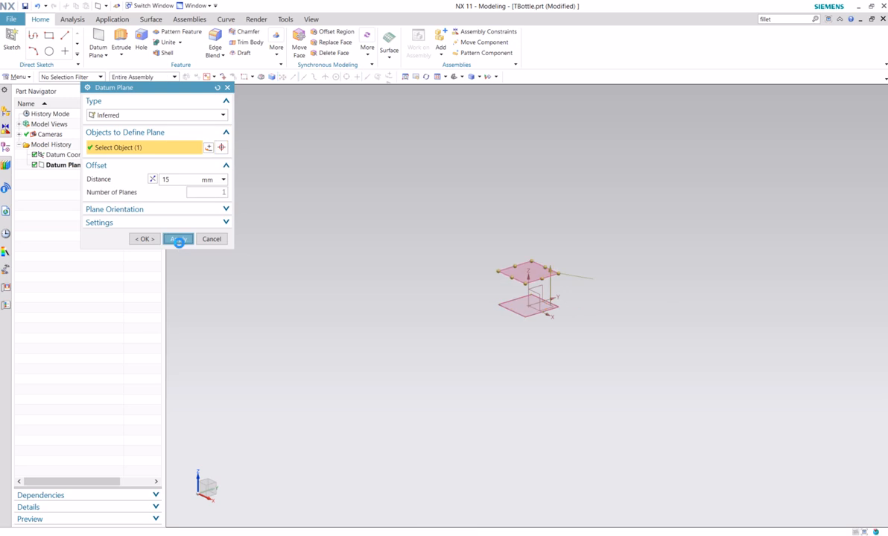
left_click(550, 305)
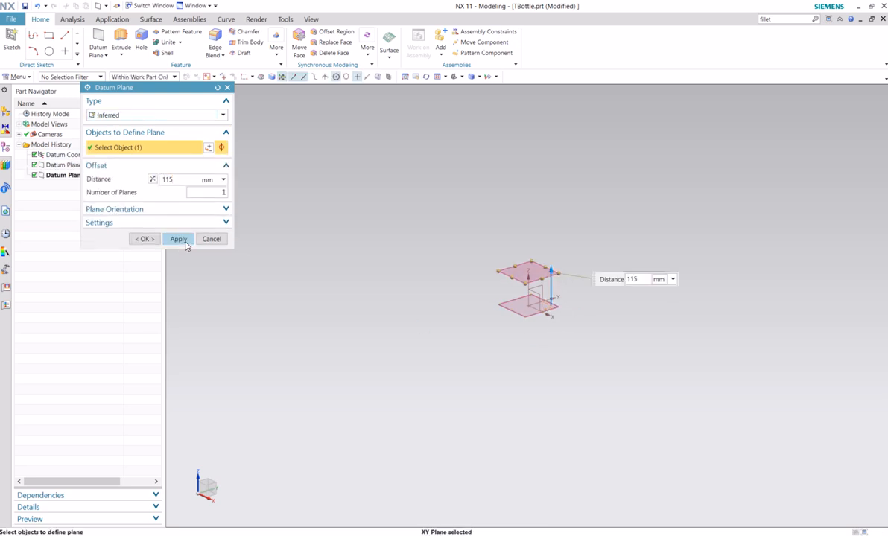
left_click(179, 240)
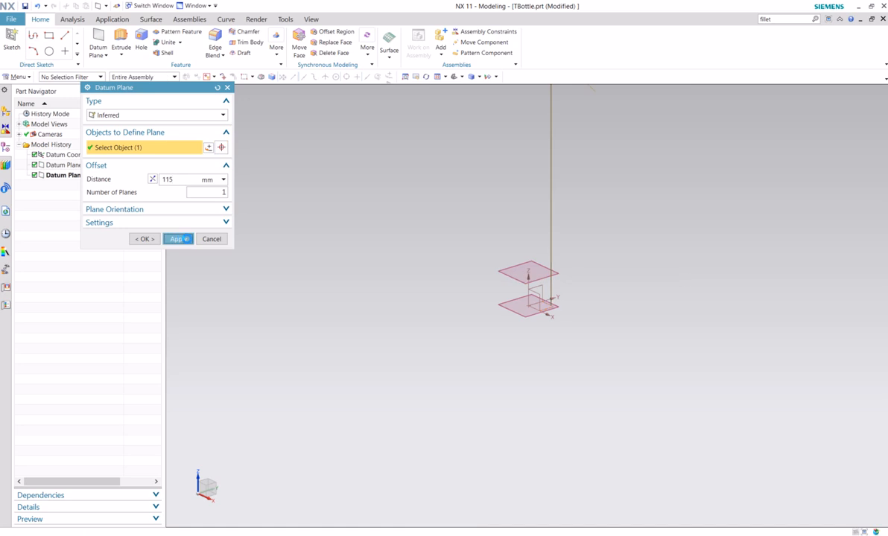
- Add two more datum planes offset 140 mm and 195 mm from the XY plane and finish plane creation
left_click(549, 306)
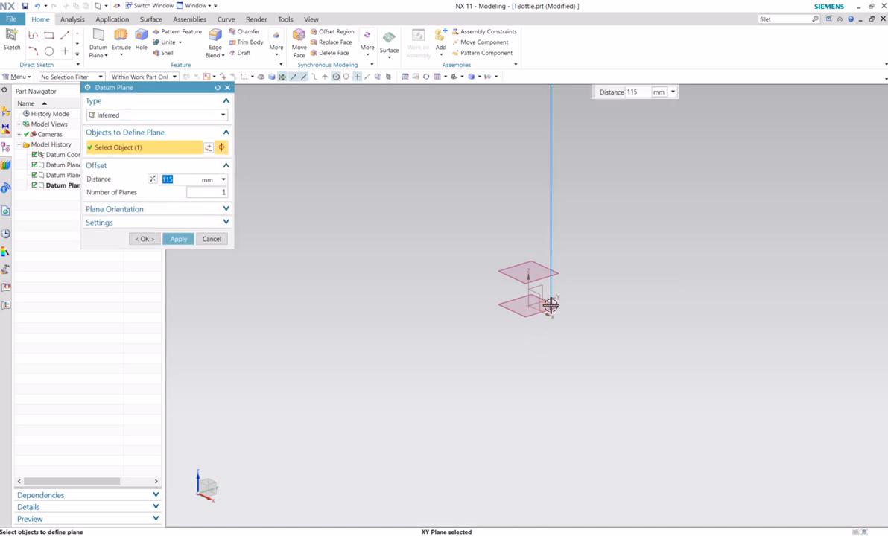
type("140")
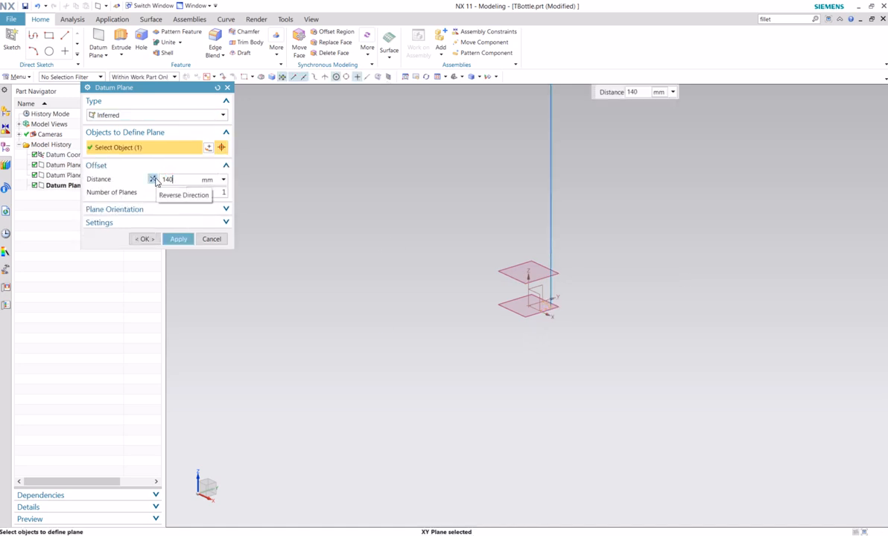
left_click(179, 239)
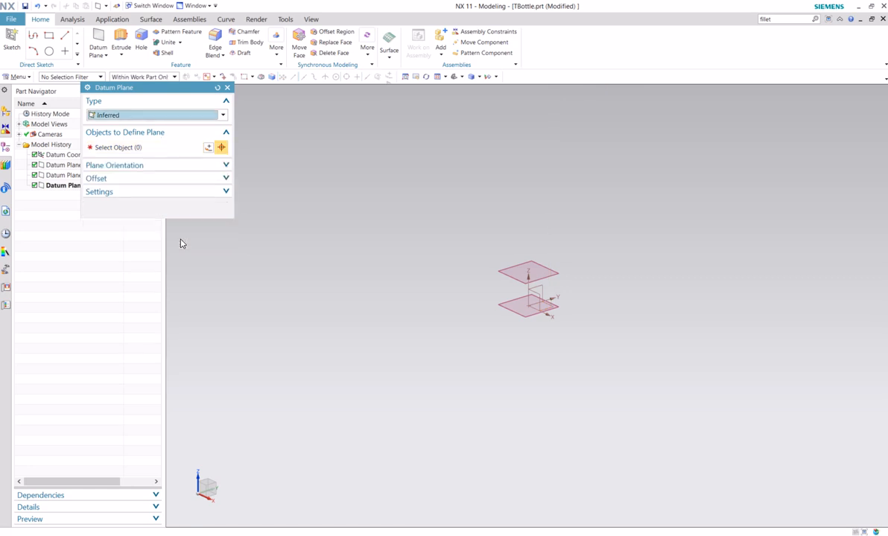
left_click(536, 313)
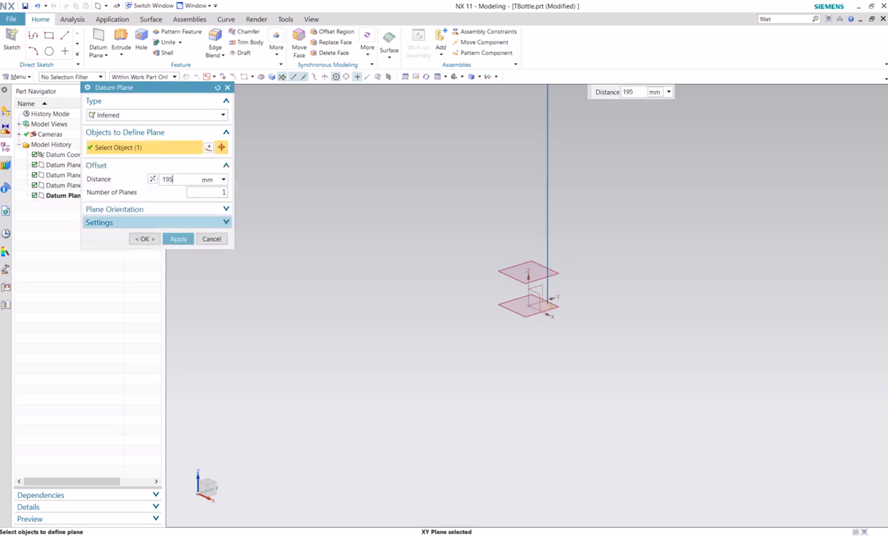
left_click(176, 240)
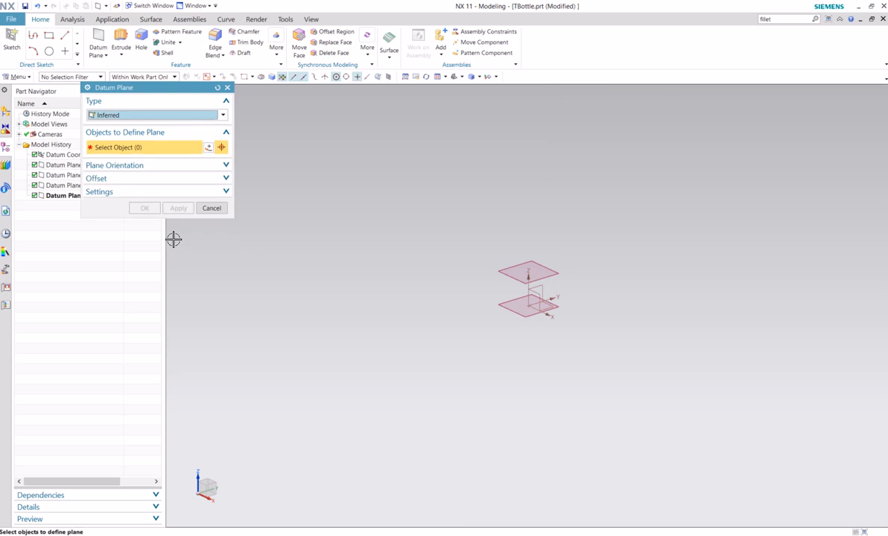
left_click(209, 210)
- Create a new sketch on the datum plane offset 15 mm from the XY plane
scroll(545, 222, "down", 5)
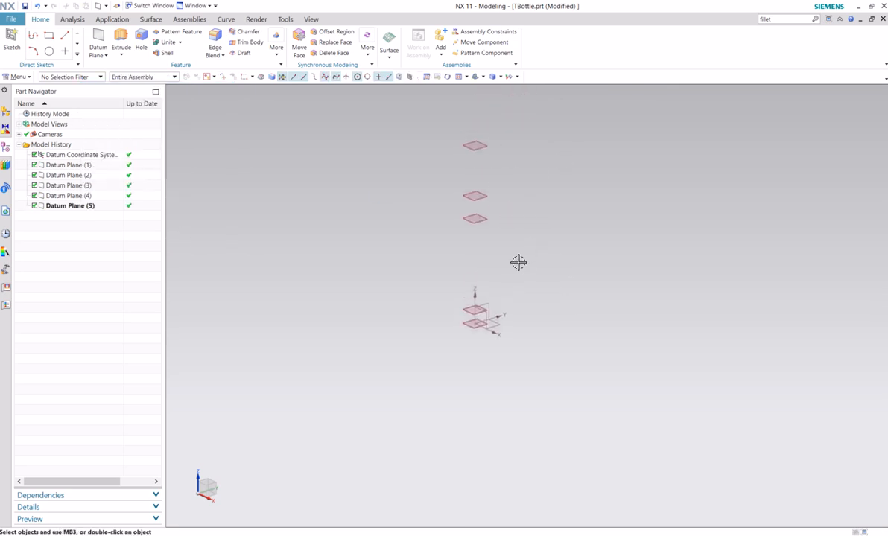
scroll(519, 262, "up", 2)
middle_click_drag(523, 262, 523, 323, "shift")
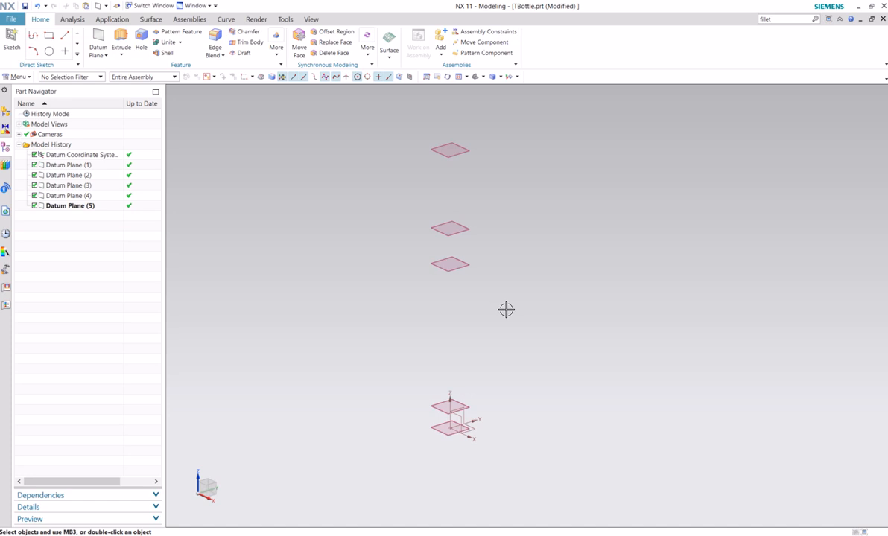
left_click(11, 45)
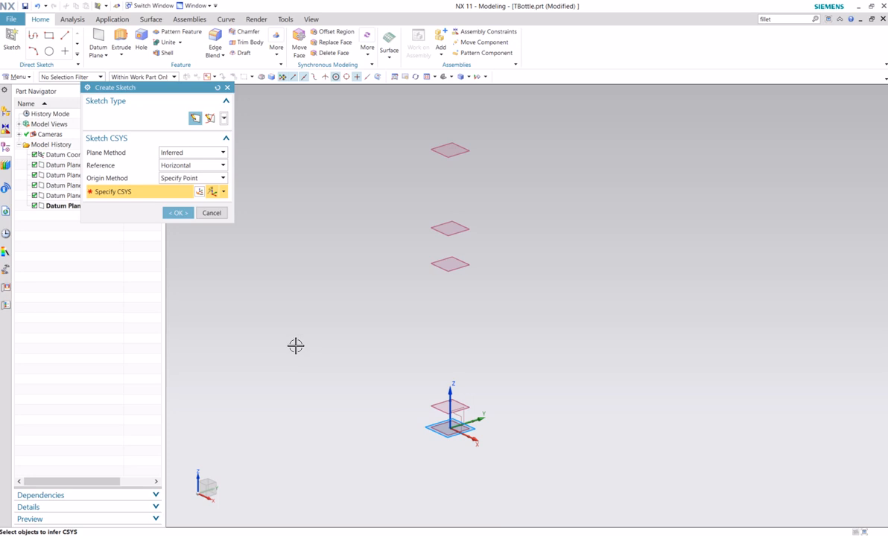
left_click(447, 406)
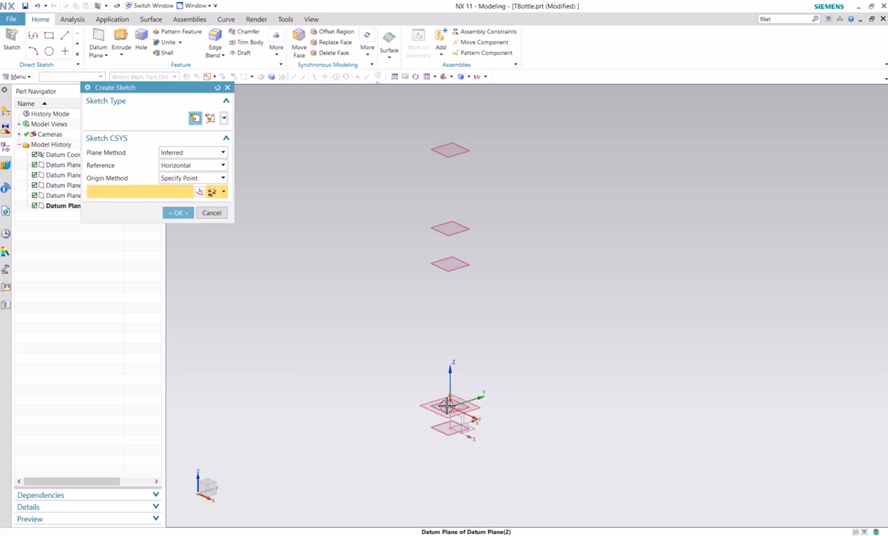
left_click(177, 213)
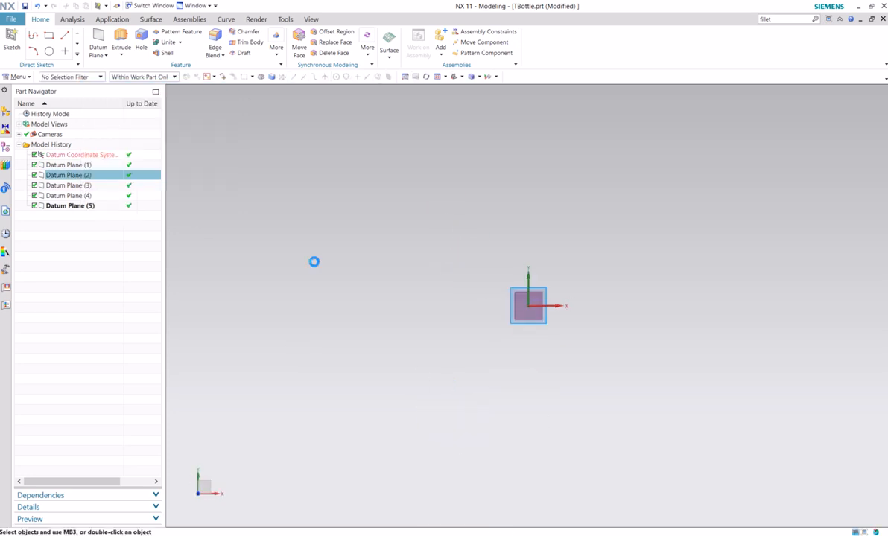
- Draw a rectangle from its center at the sketch origin, with width 65 mm, height 65 mm and angle 90°
scroll(514, 328, "up", 5)
mouse_move(525, 347)
middle_mouse_down("shift")
mouse_move(498, 388)
mouse_move(474, 397)
middle_mouse_up("shift")
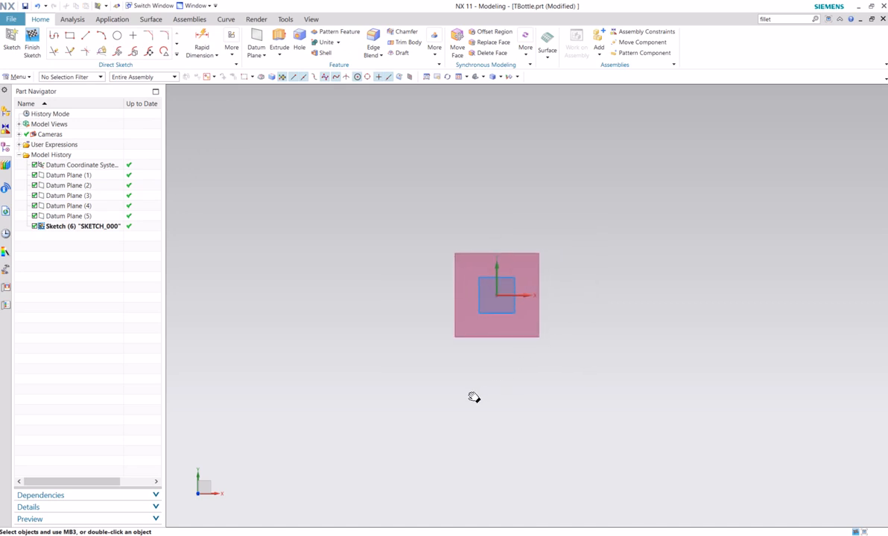
left_click(68, 37)
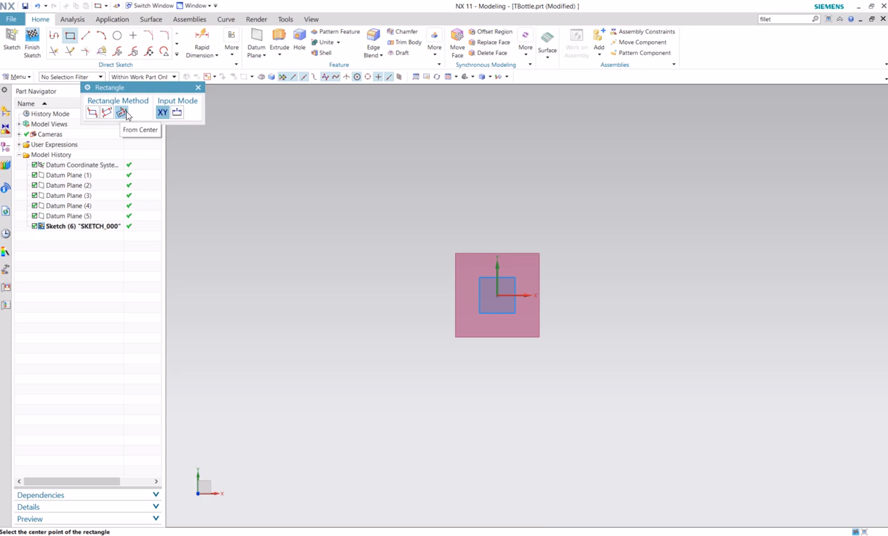
left_click(497, 296)
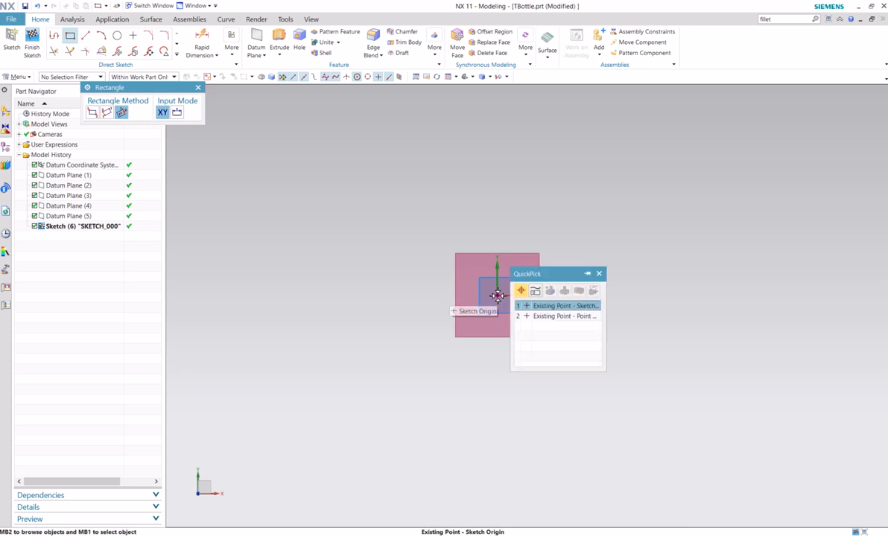
left_click(550, 307)
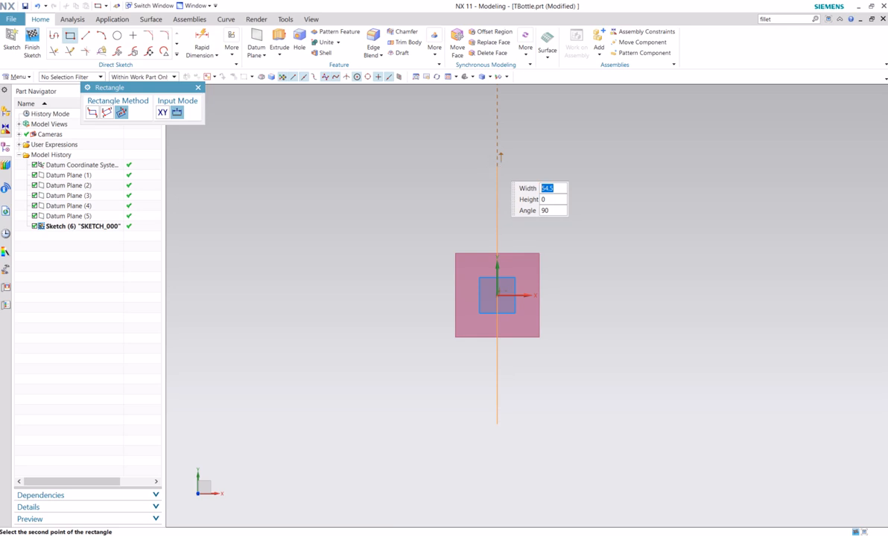
key("Tab")
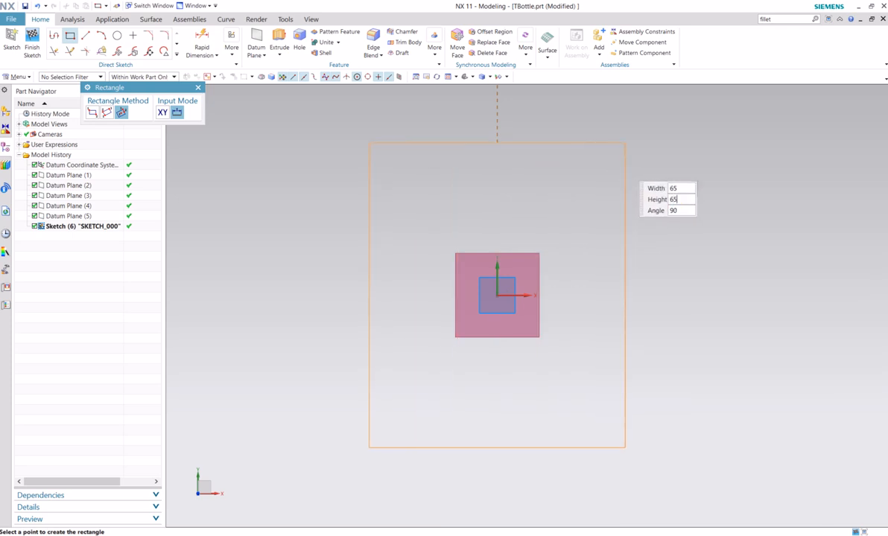
key("Tab")
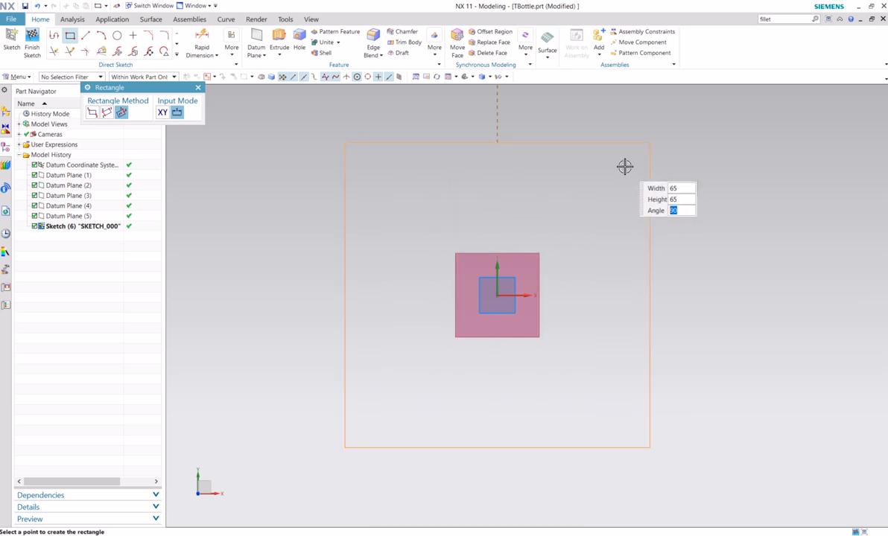
key("Return")
scroll(600, 201, "down", 1)
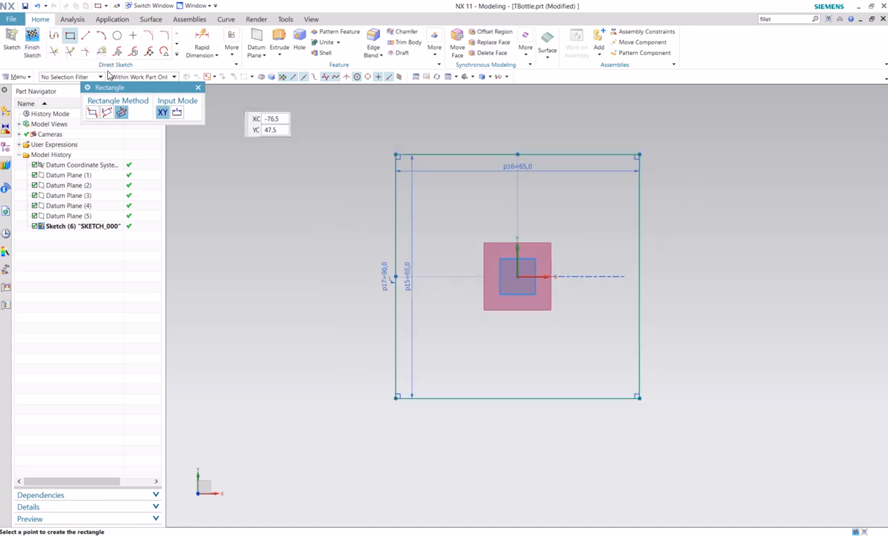
- Fillet the two upper corners of the square with a 10 mm radius
left_click(177, 55)
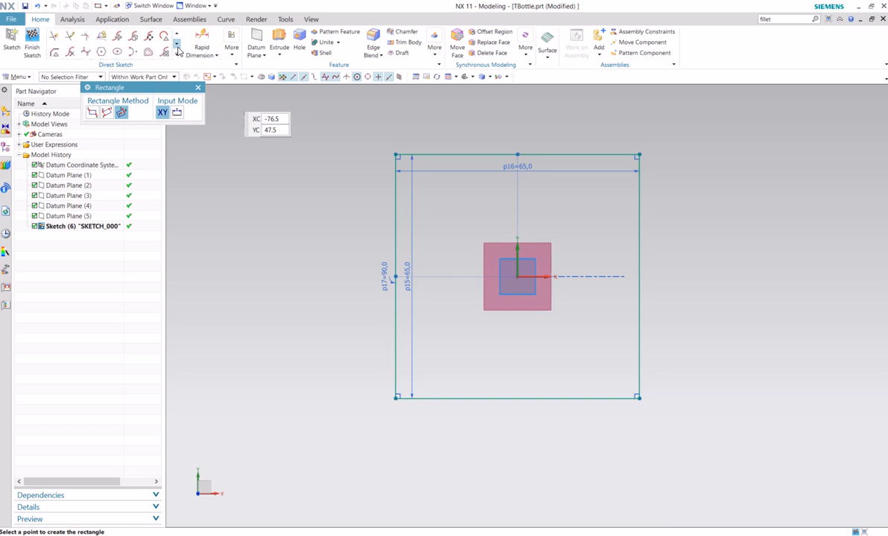
left_click(178, 56)
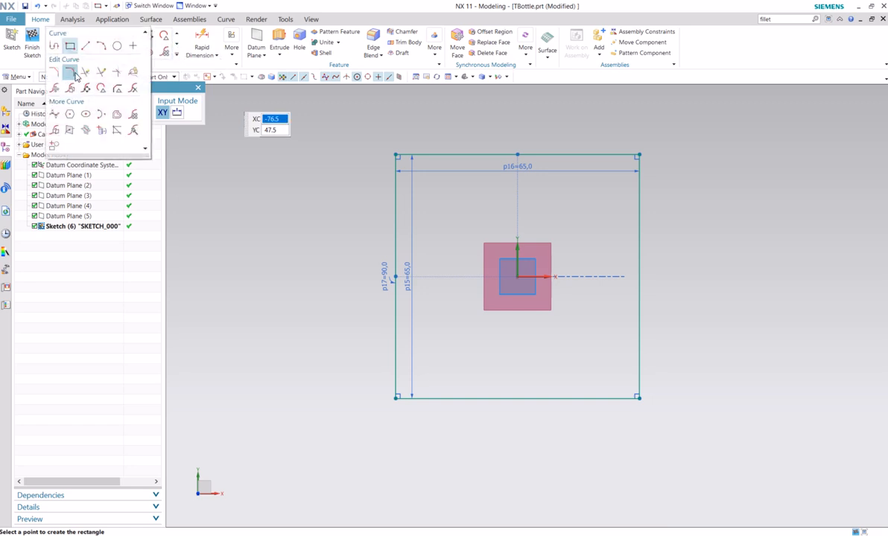
left_click(70, 72)
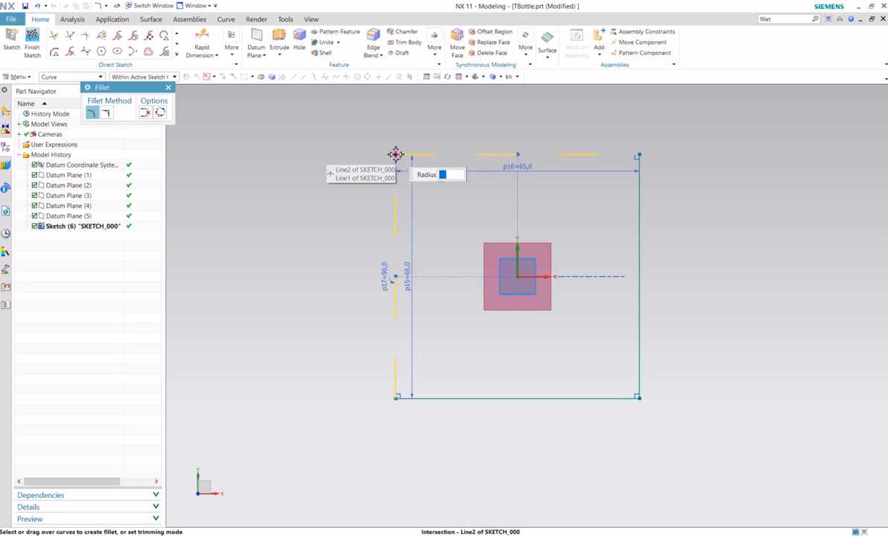
left_click(396, 154)
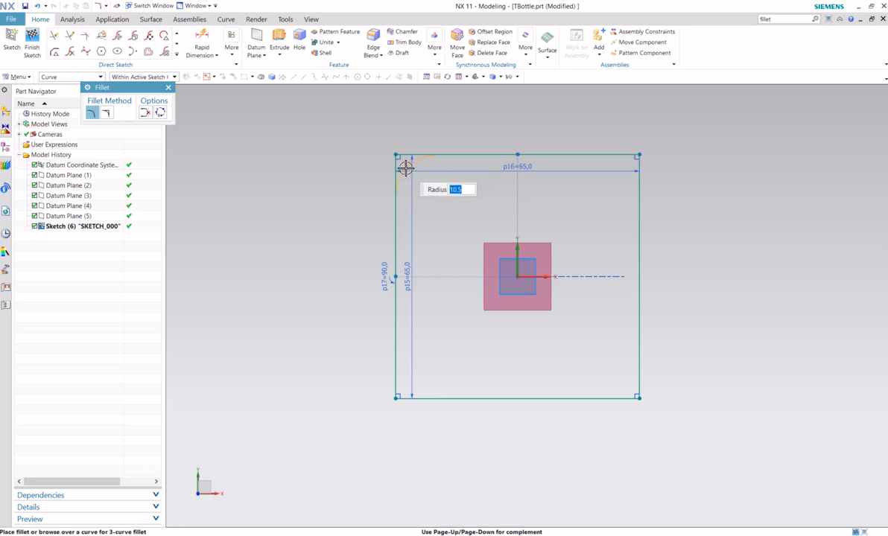
type("10")
key("Return")
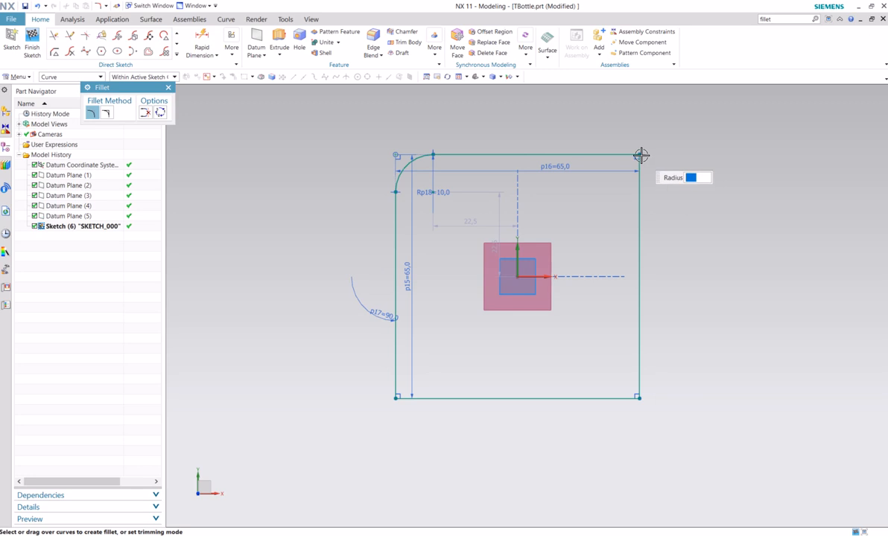
left_click(641, 154)
type("10")
key("Return")
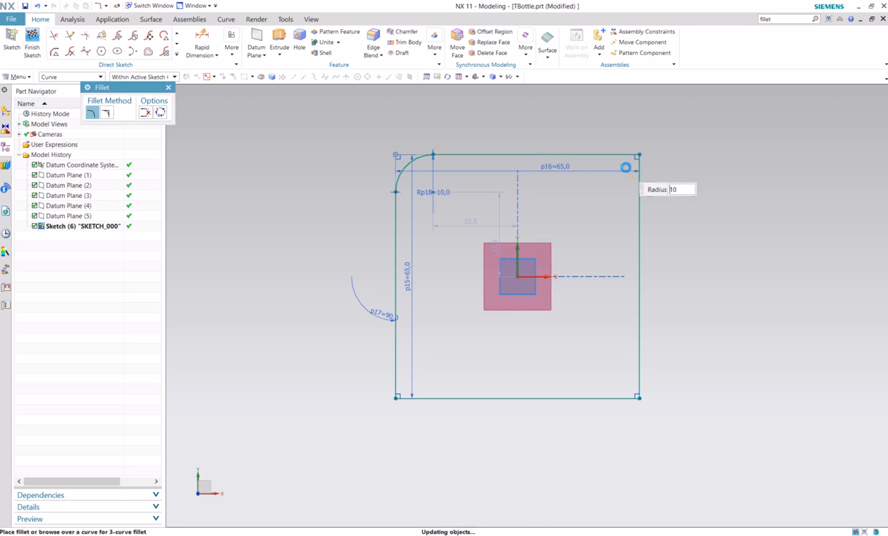
- Fillet the two lower corners of the square with a 10 mm radius and finish the sketch
left_click(638, 396)
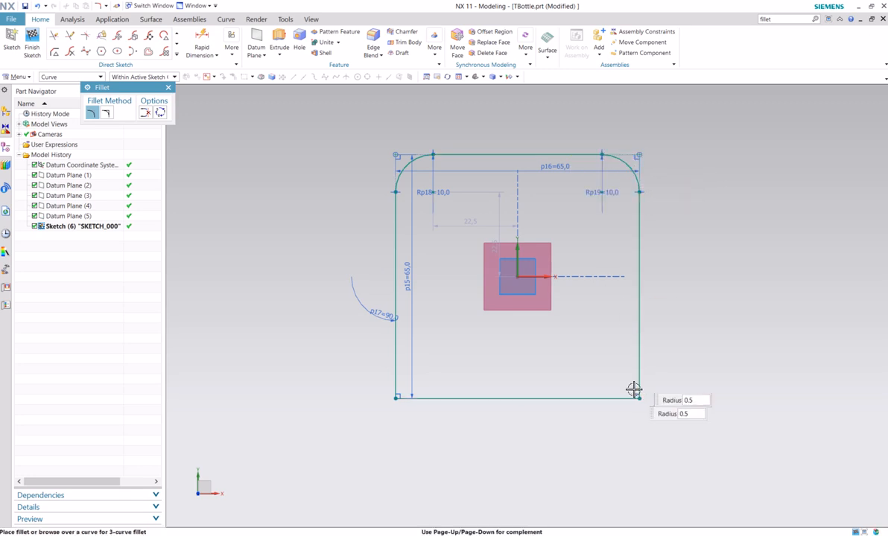
type("10")
key("Return")
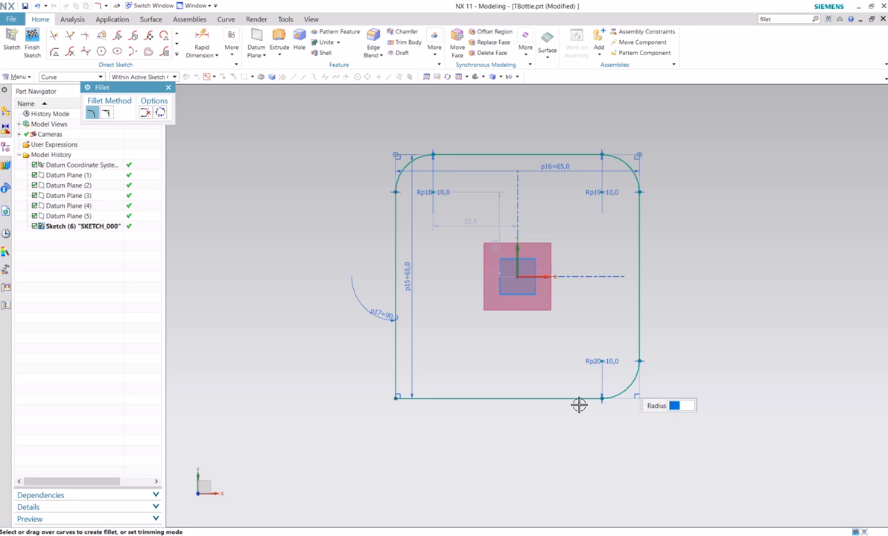
left_click(400, 395)
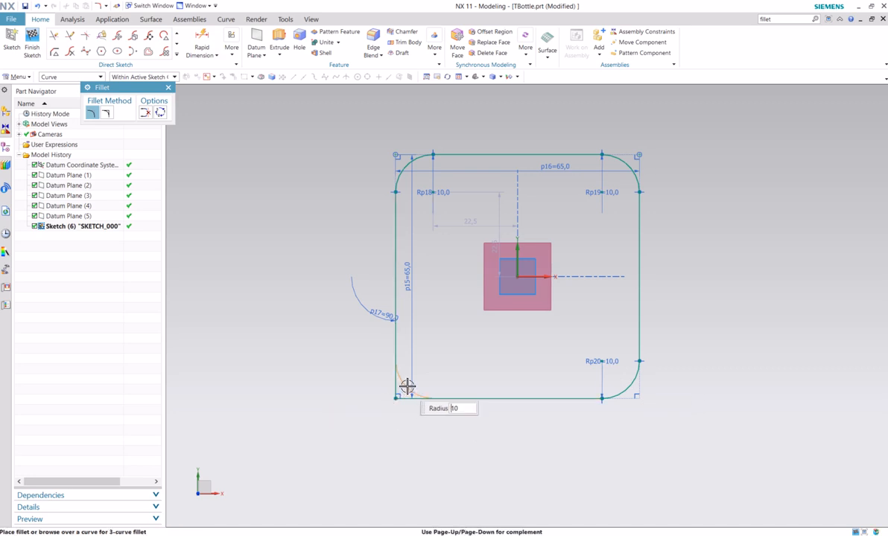
type("10")
key("Return")
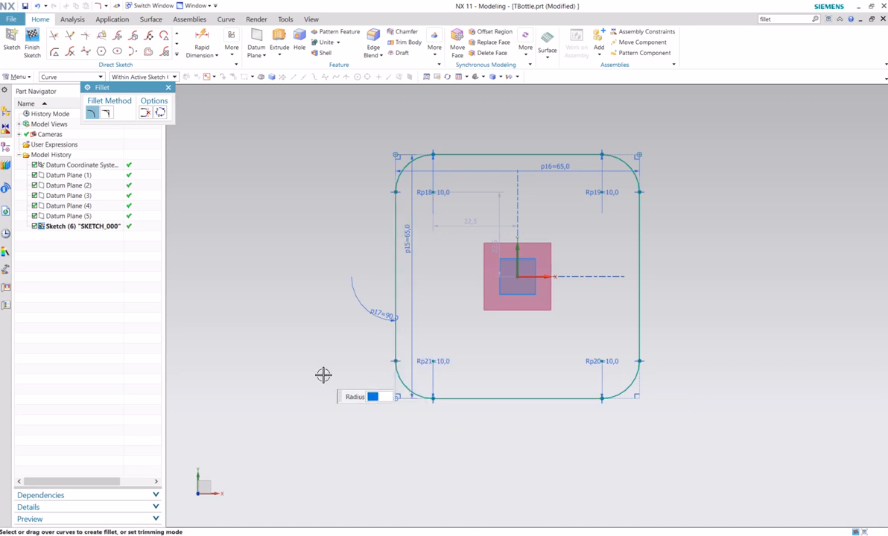
key("Escape")
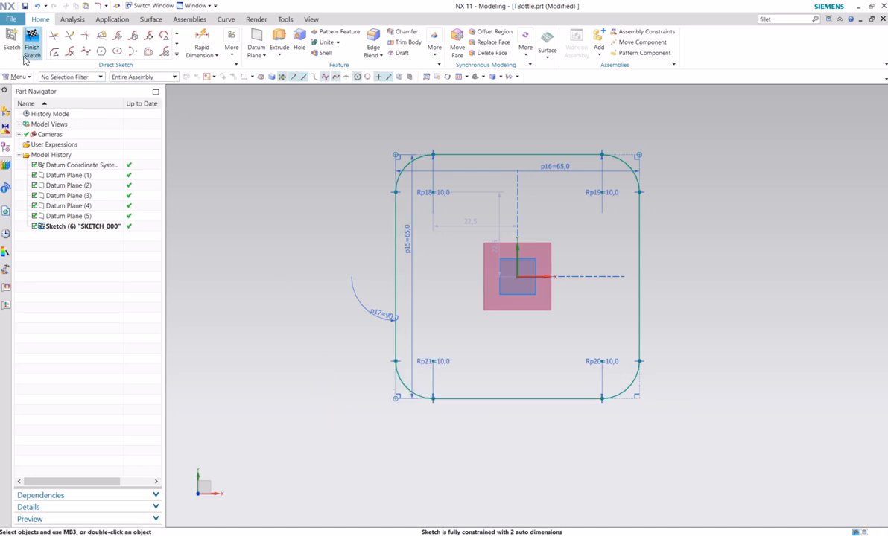
left_click(32, 44)
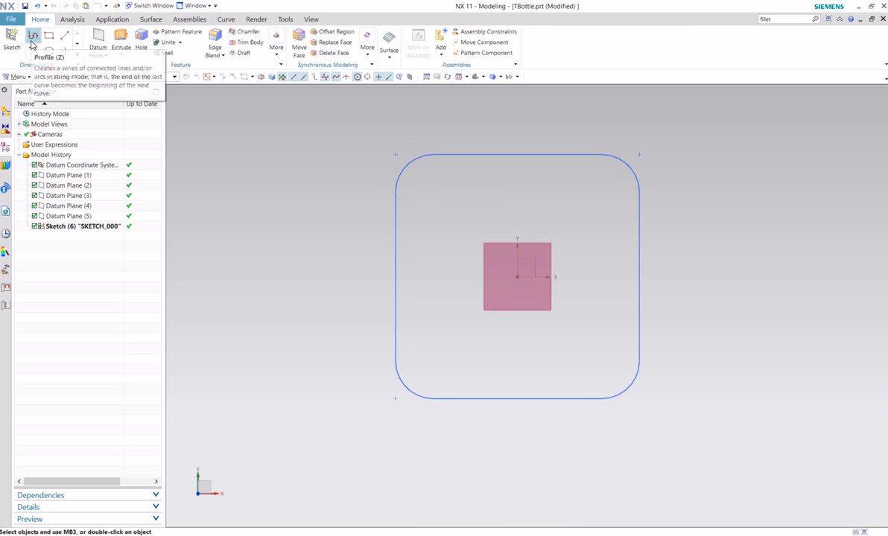
middle_click_drag(306, 252, 306, 240)
scroll(306, 240, "down", 1)
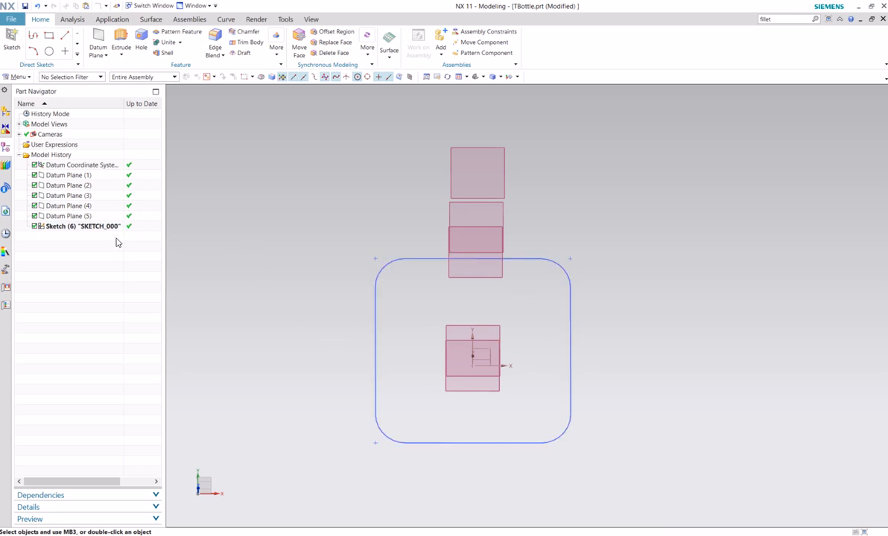
- Copy the rounded-square sketch SKETCH_000 and start pasting the copied feature
left_click(80, 227)
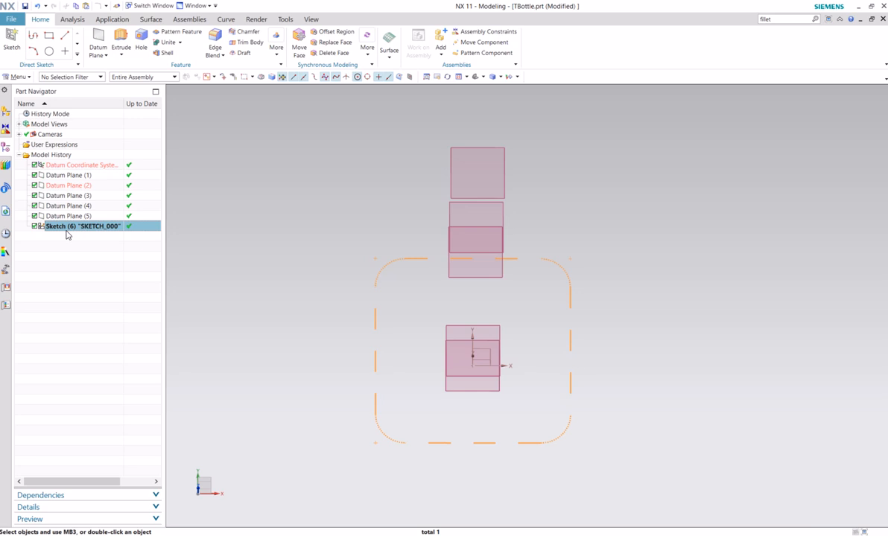
right_click(86, 228)
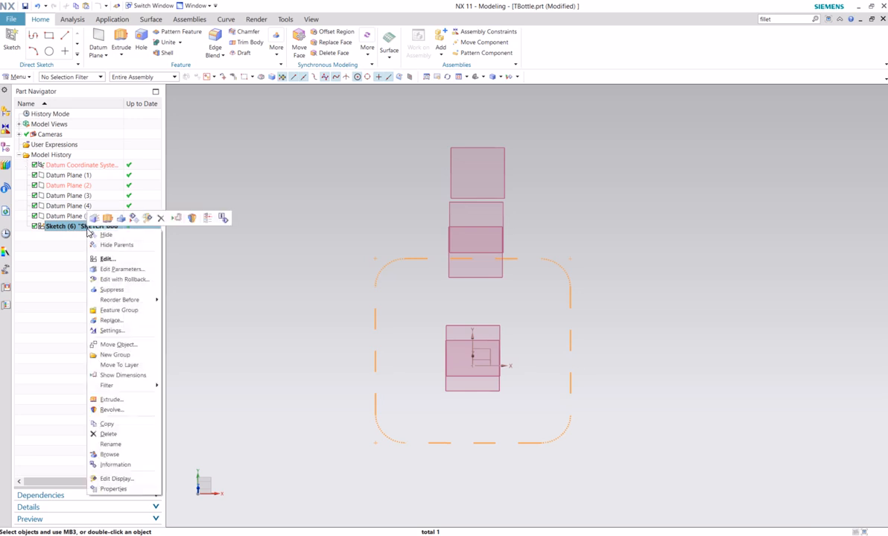
left_click(107, 424)
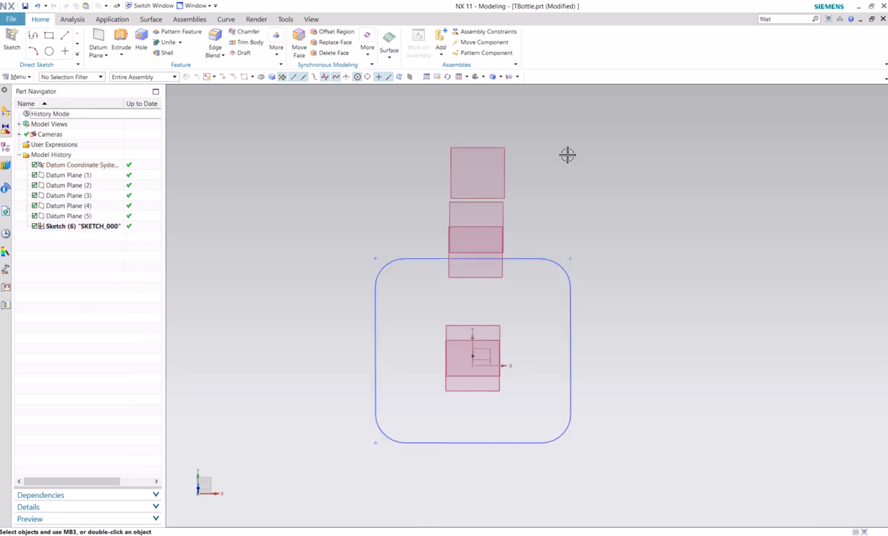
left_click(22, 77)
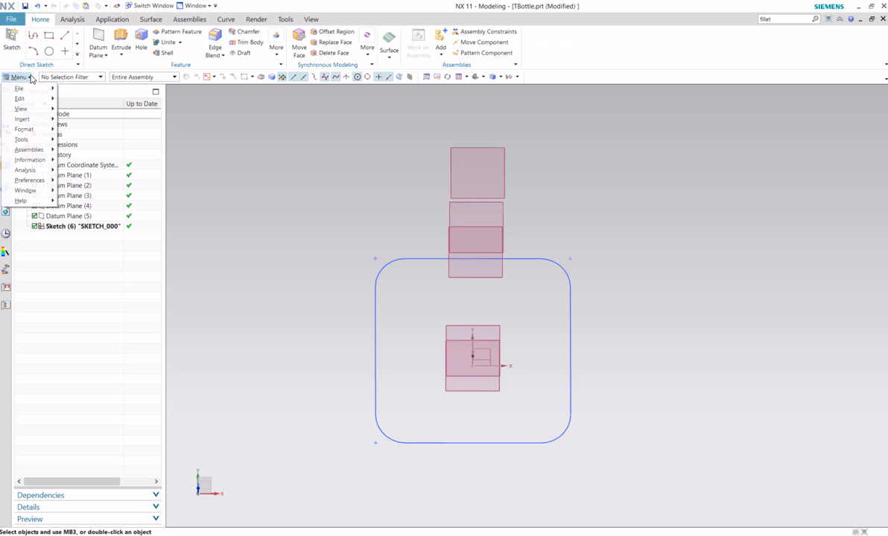
mouse_move(29, 100)
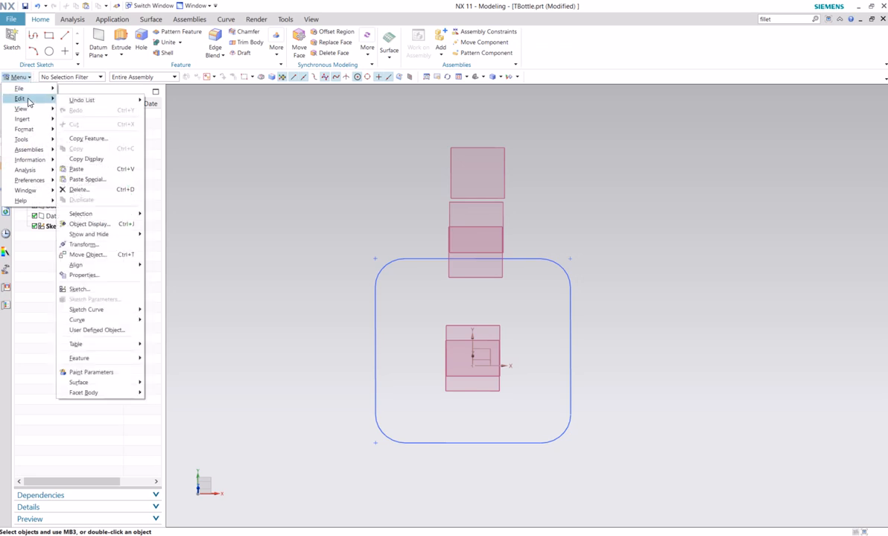
left_click(104, 169)
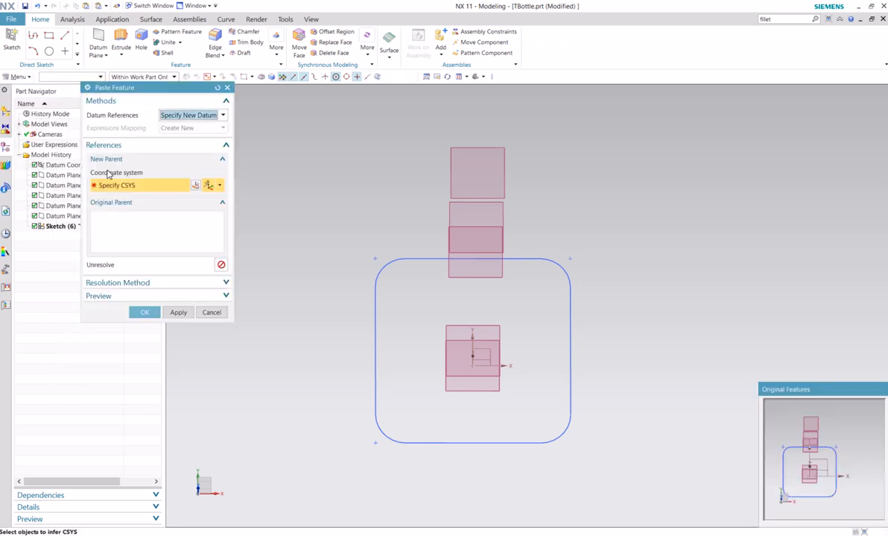
- Paste a copy of the sketch onto Datum Plane (3), defining its coordinate system by the XZ plane, YZ plane and Datum Plane (3)
left_click(220, 186)
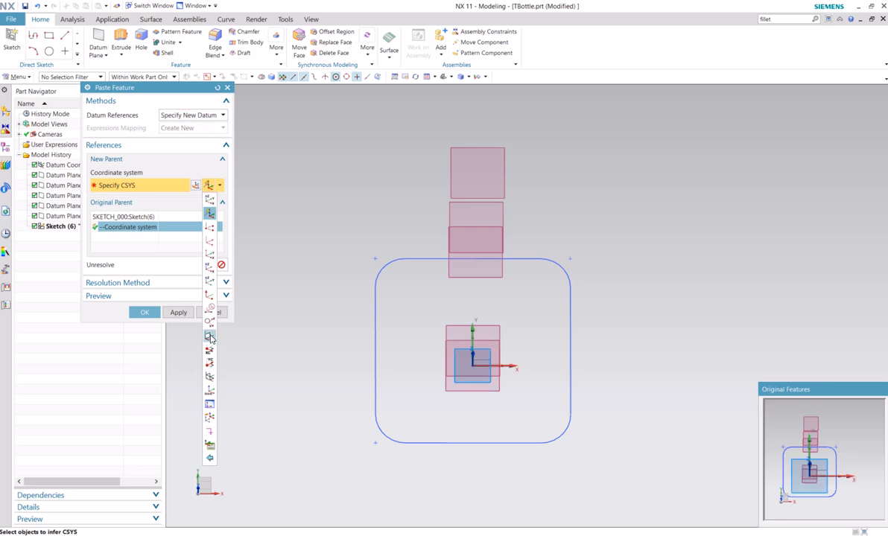
left_click(212, 379)
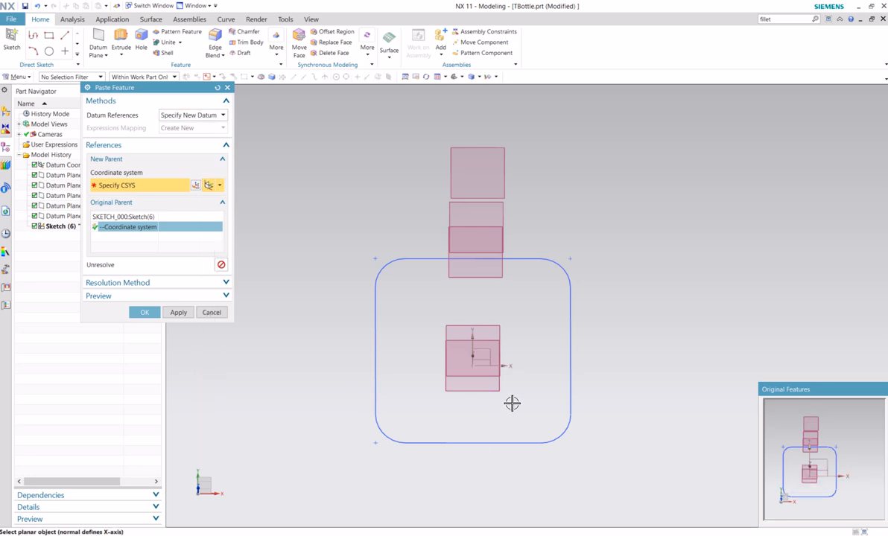
scroll(512, 403, "up", 1)
mouse_move(538, 410)
middle_mouse_down()
mouse_move(528, 400)
mouse_move(511, 408)
mouse_move(531, 400)
middle_mouse_up()
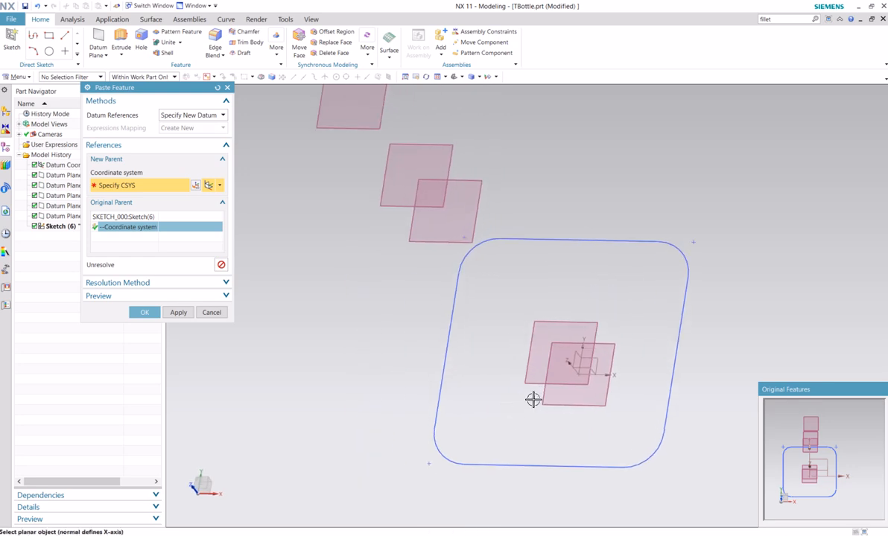
left_click(587, 368)
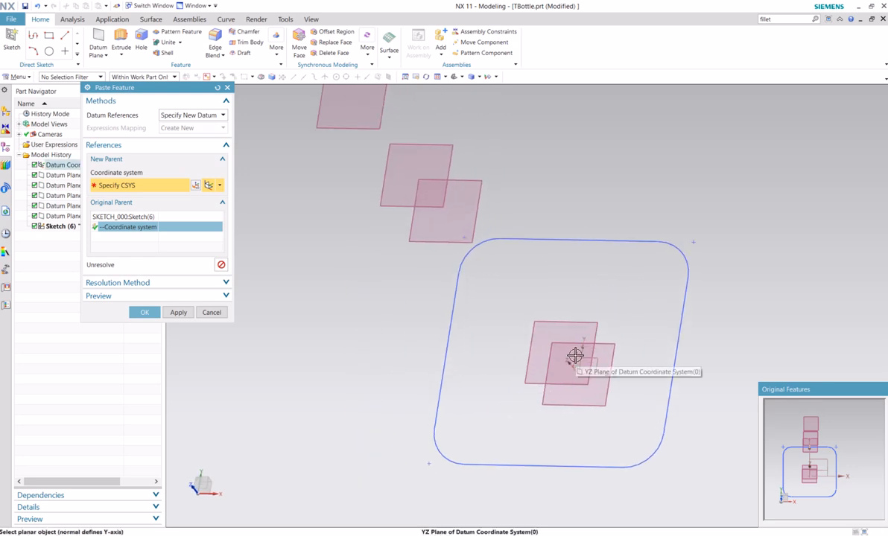
left_click(576, 357)
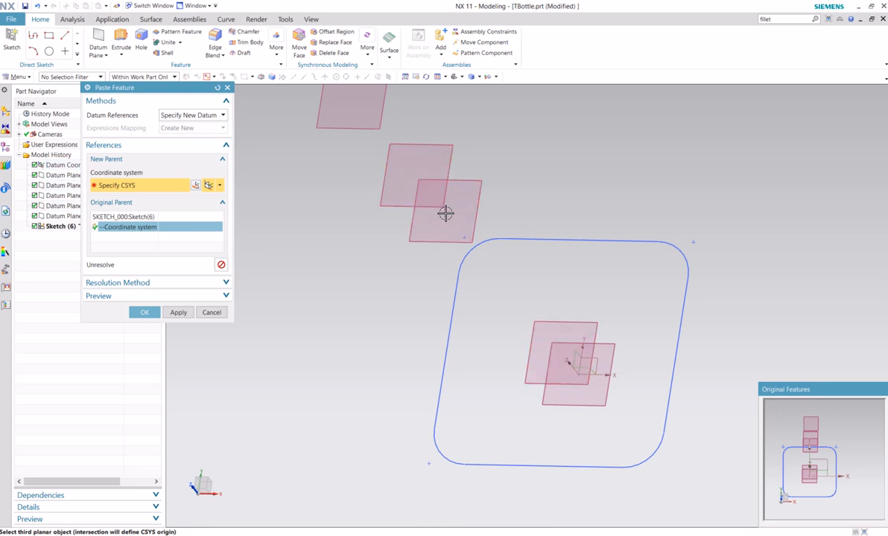
left_click(454, 237)
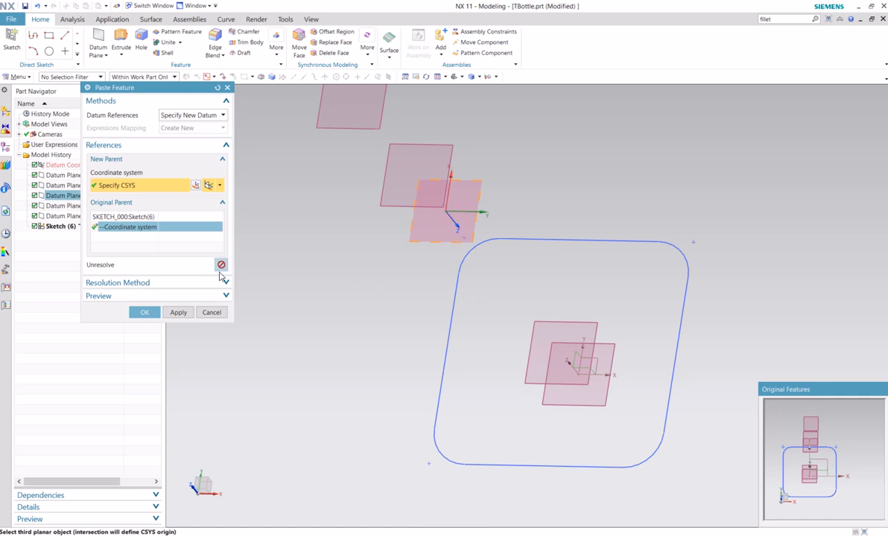
left_click(176, 312)
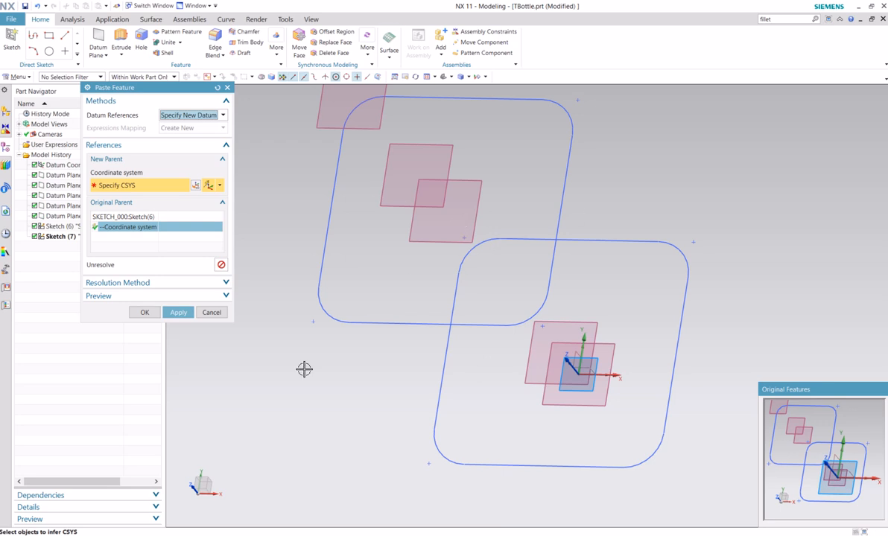
- Paste another copy onto Datum Plane (1), referencing the XZ plane, YZ plane and Datum Plane (1), and finish pasting
left_click(592, 371)
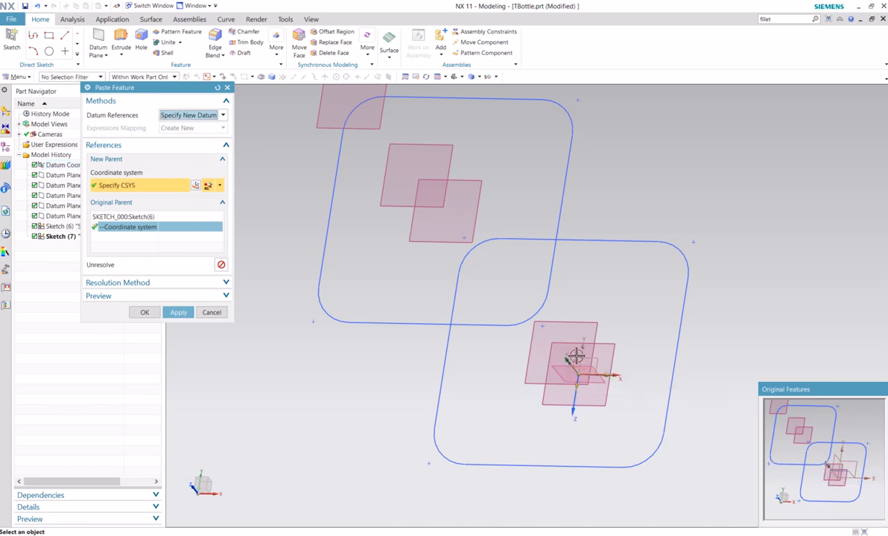
left_click(578, 356)
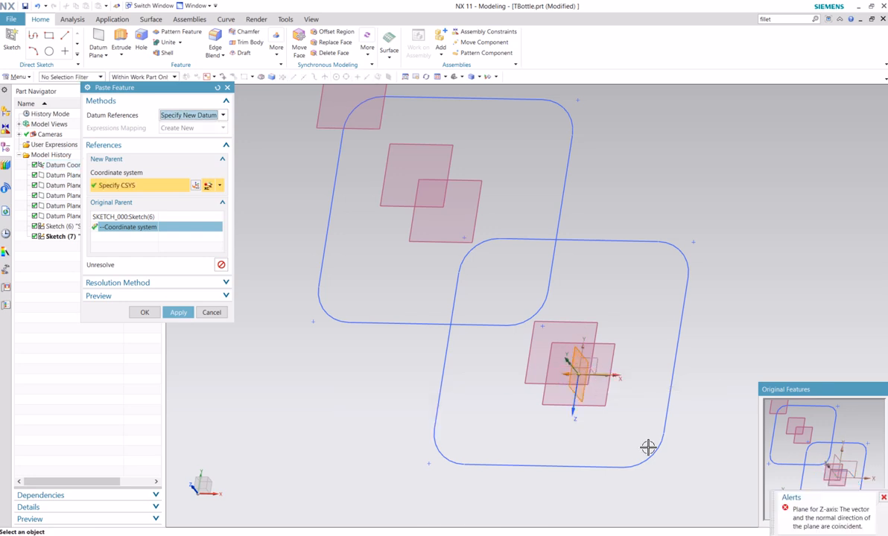
scroll(648, 447, "up", 3)
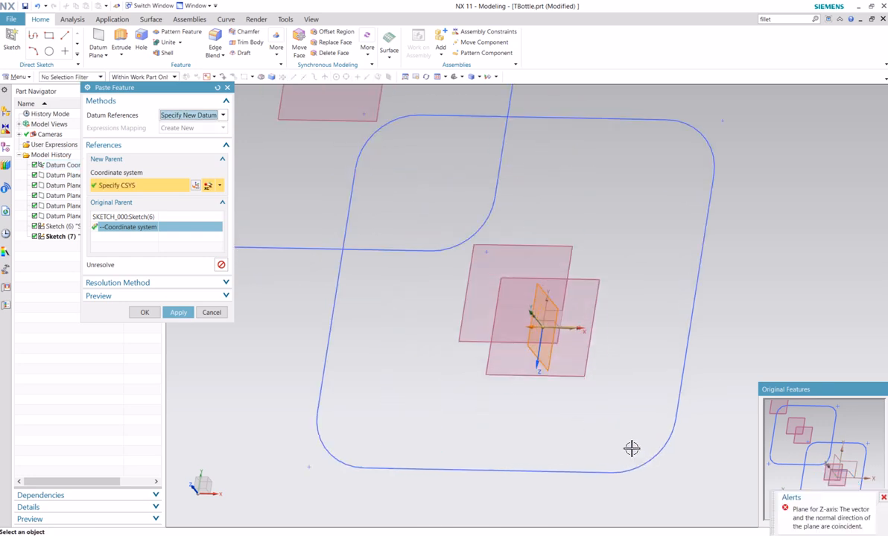
left_click(582, 376)
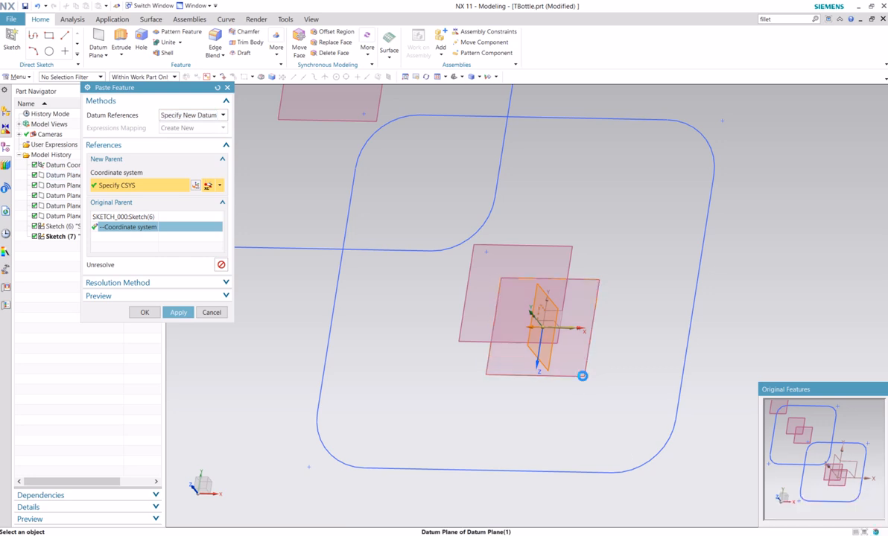
left_click(178, 312)
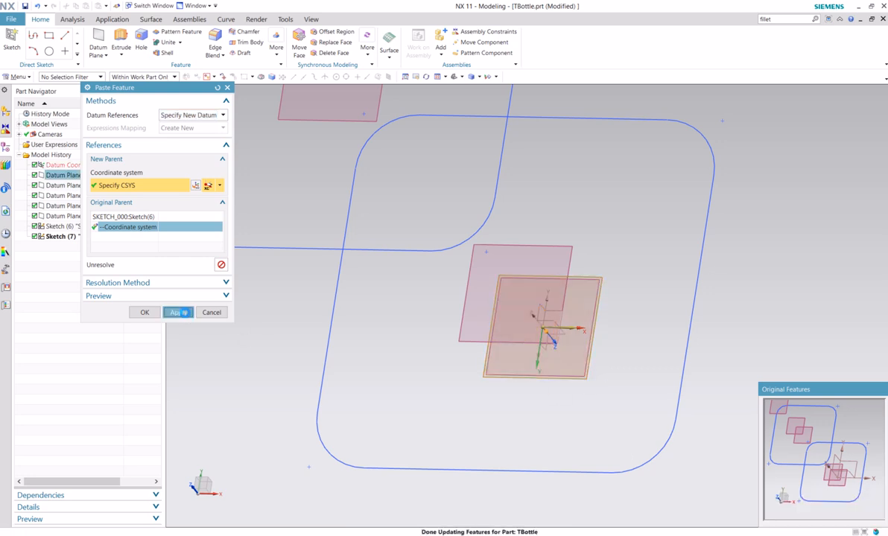
scroll(321, 412, "down", 4)
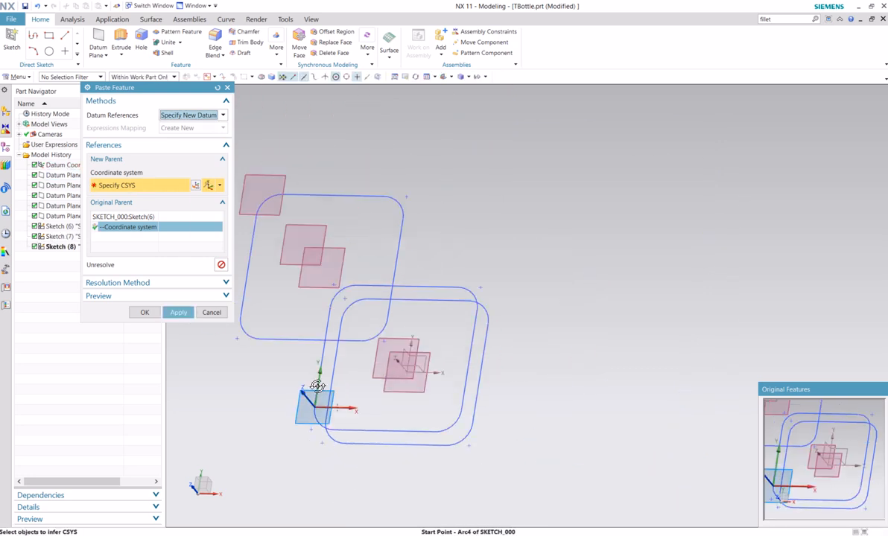
middle_click_drag(317, 388, 318, 380)
left_click(149, 312)
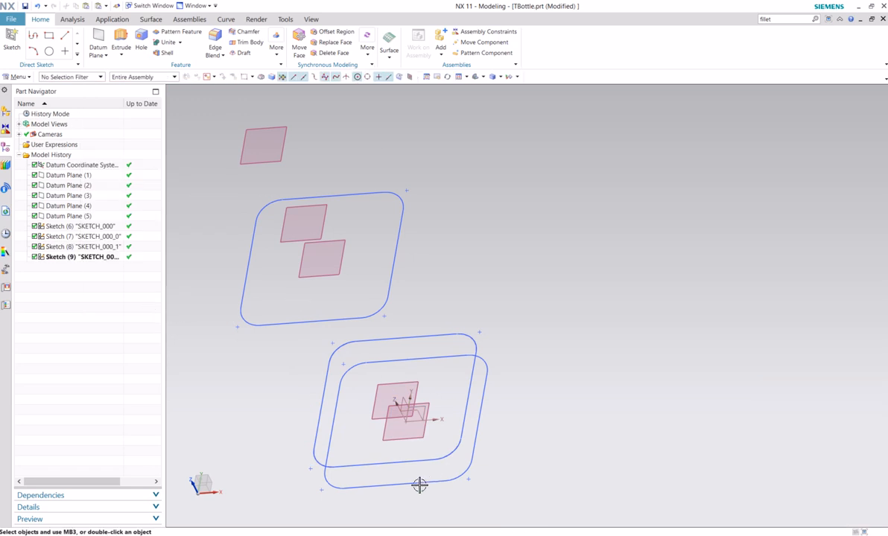
- Compare the sketches in the model history and delete Sketch (9), the duplicate coinciding with the original
left_click(84, 258)
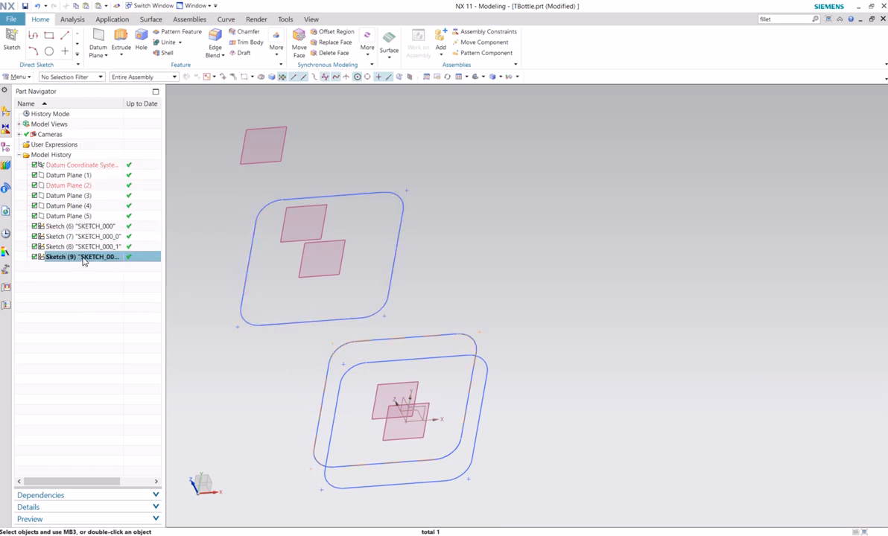
left_click(81, 248)
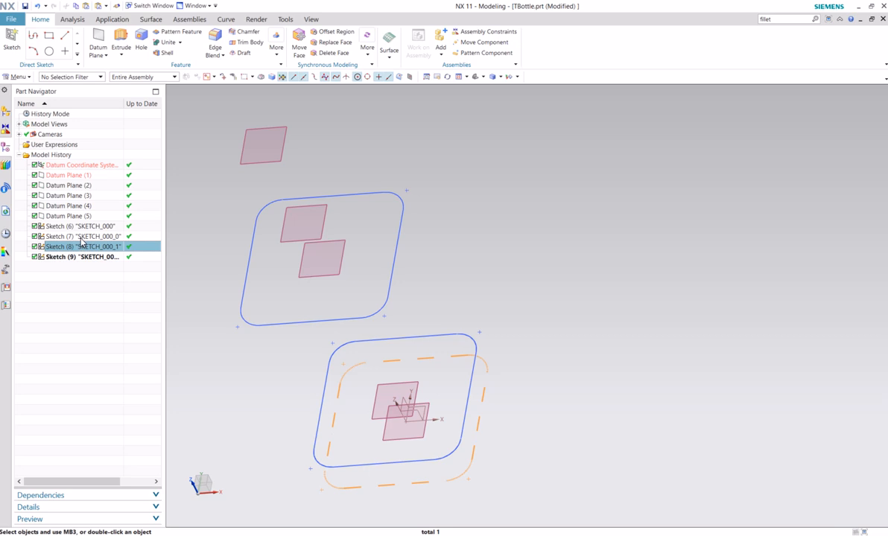
left_click(80, 238)
left_click(80, 227)
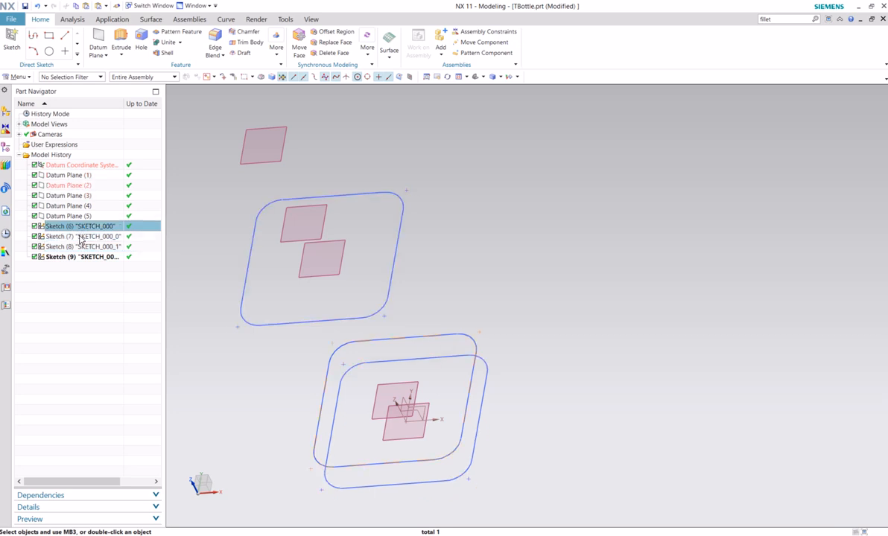
left_click(80, 238)
left_click(84, 247)
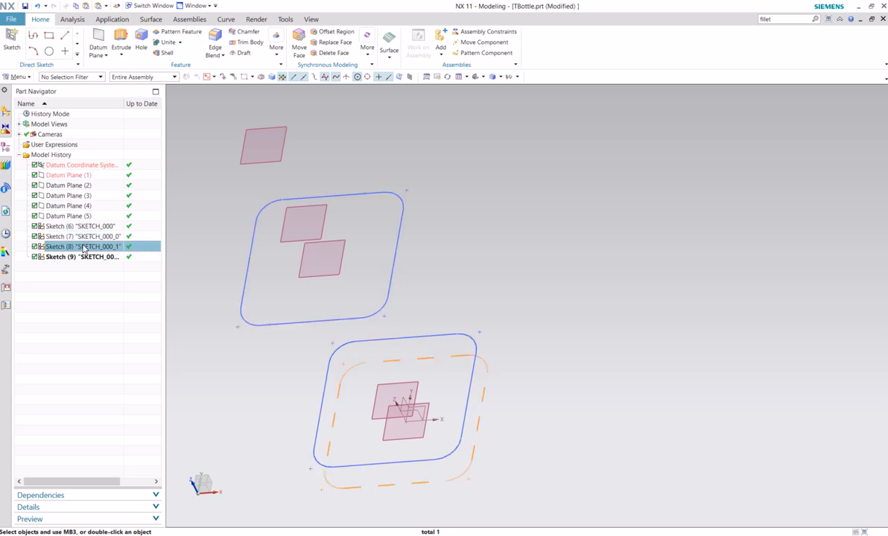
left_click(84, 227)
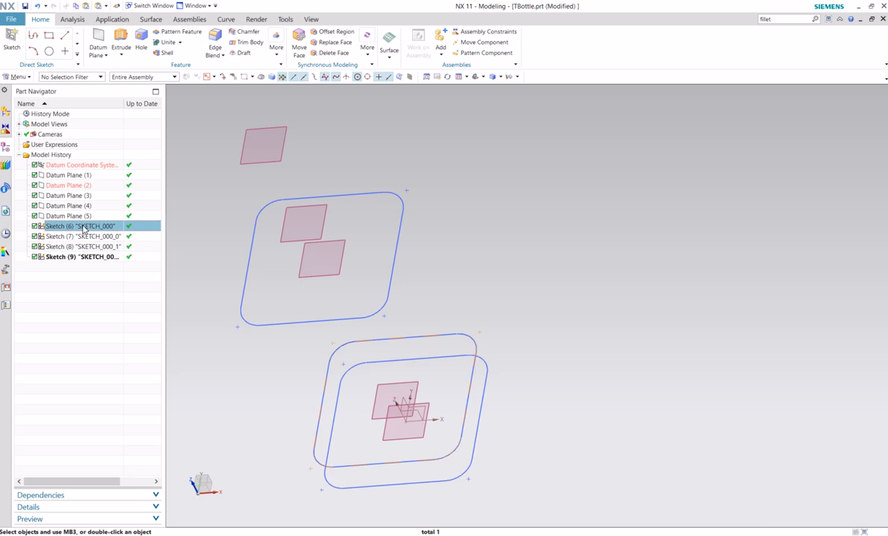
left_click(87, 257)
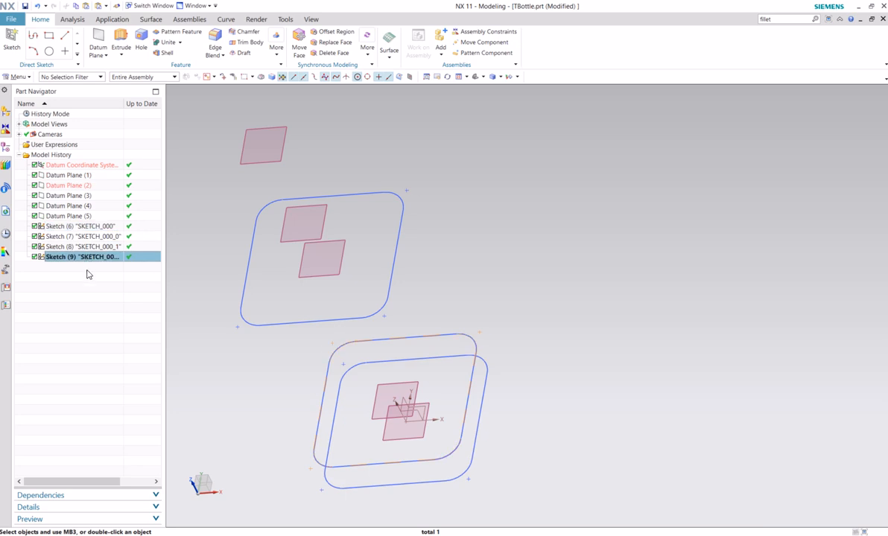
right_click(76, 258)
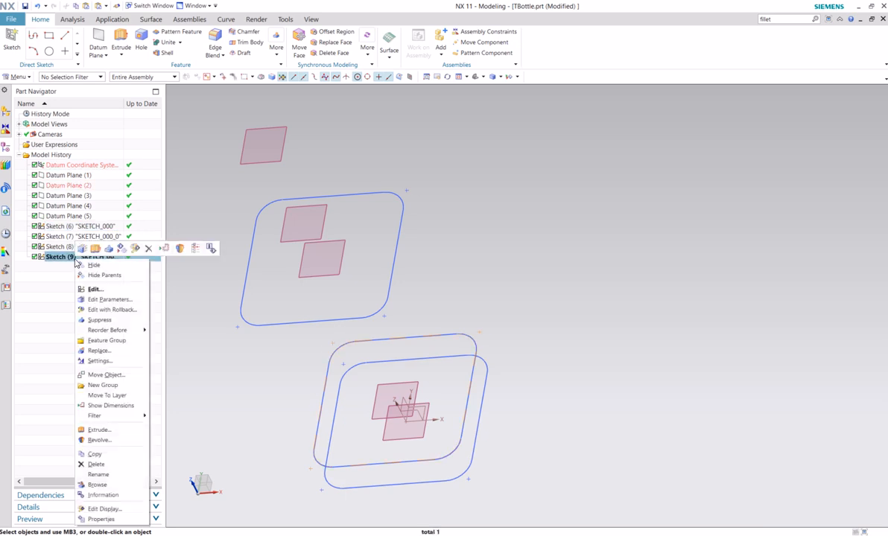
left_click(97, 464)
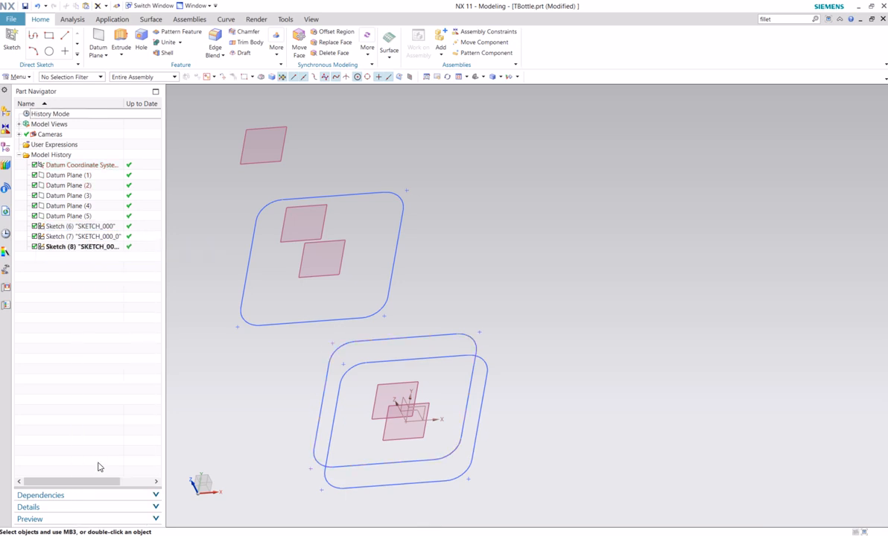
- Open Sketch (8) on Datum Plane (1) for editing and set its horizontal width to 55 mm
left_click(75, 247)
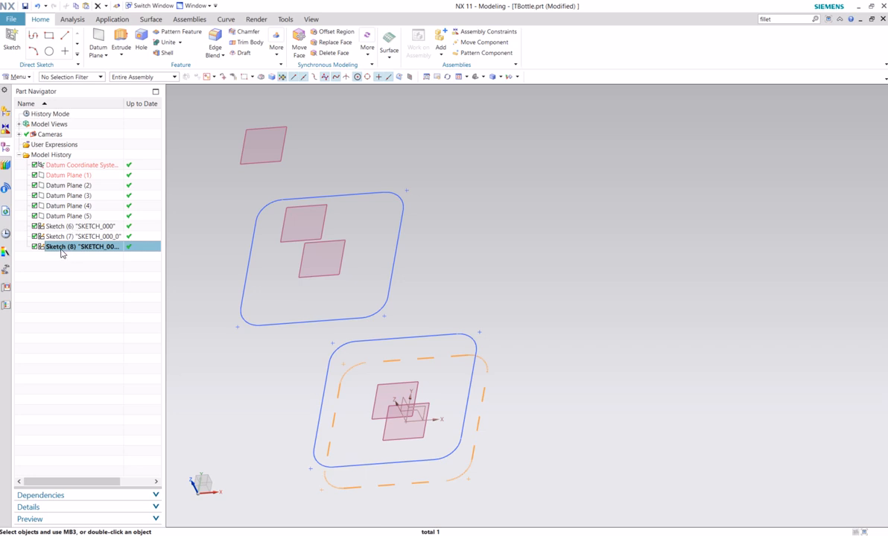
double_click(62, 249)
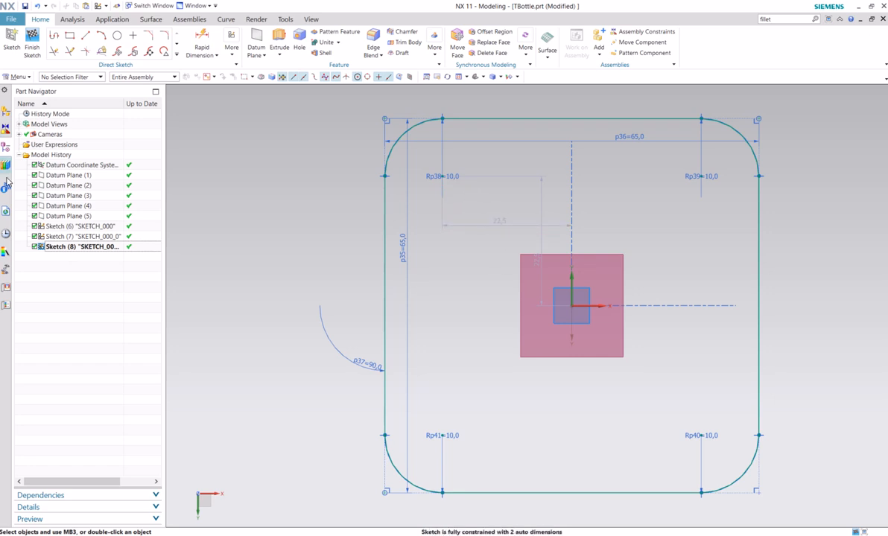
double_click(638, 137)
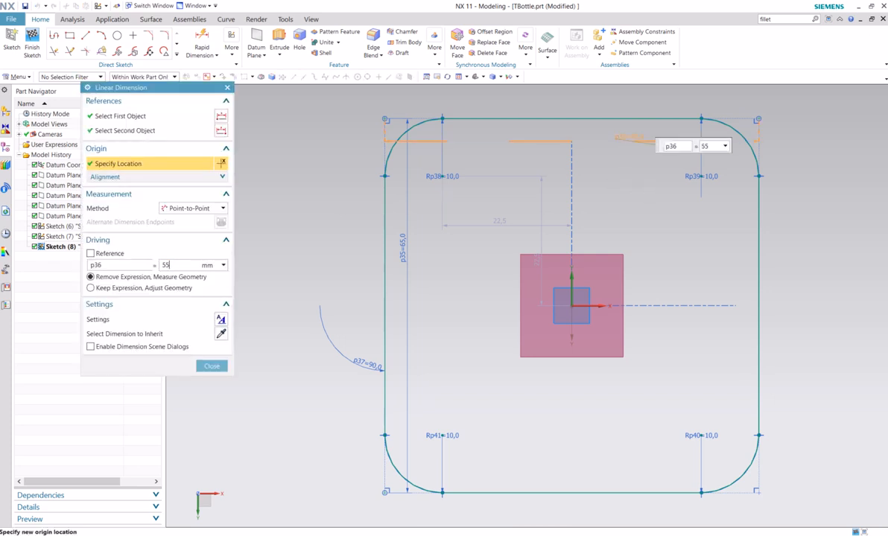
key("Return")
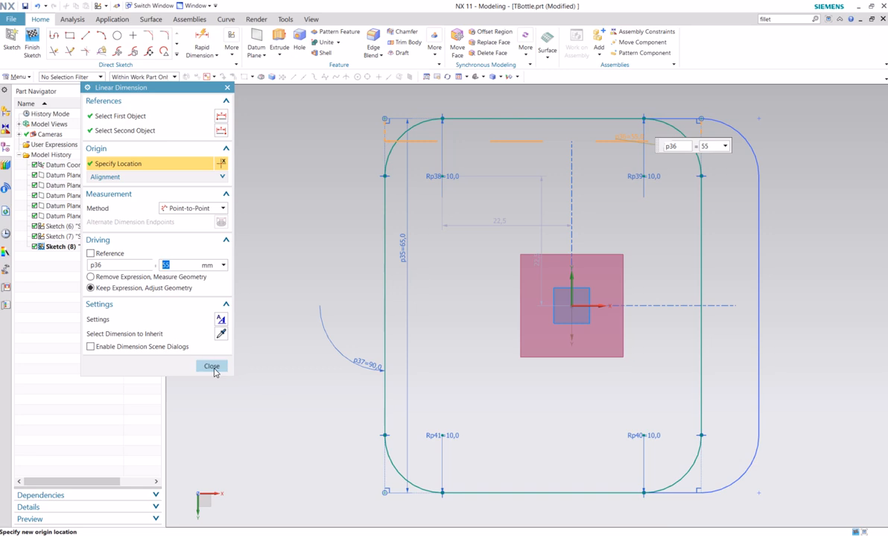
left_click(212, 367)
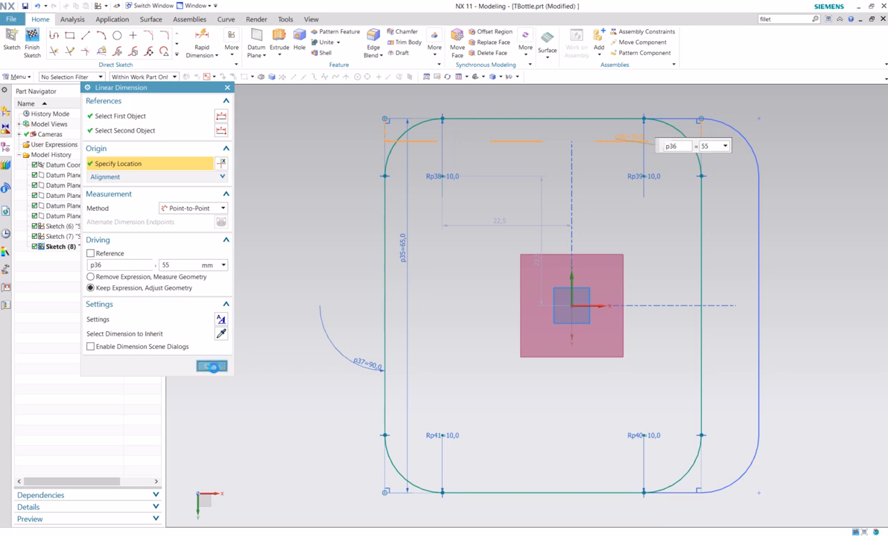
- Set the vertical height of the rounded square in Sketch (8) to 55 mm
double_click(402, 239)
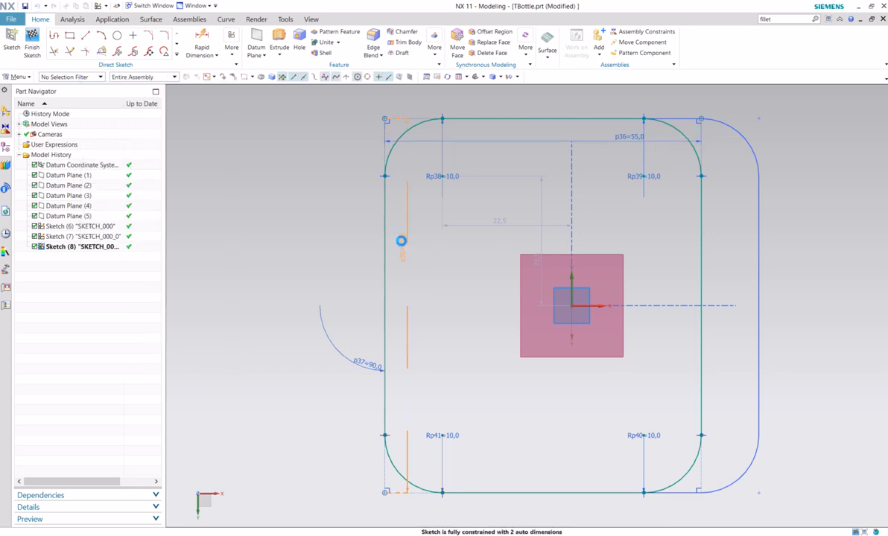
type("55")
key("Return")
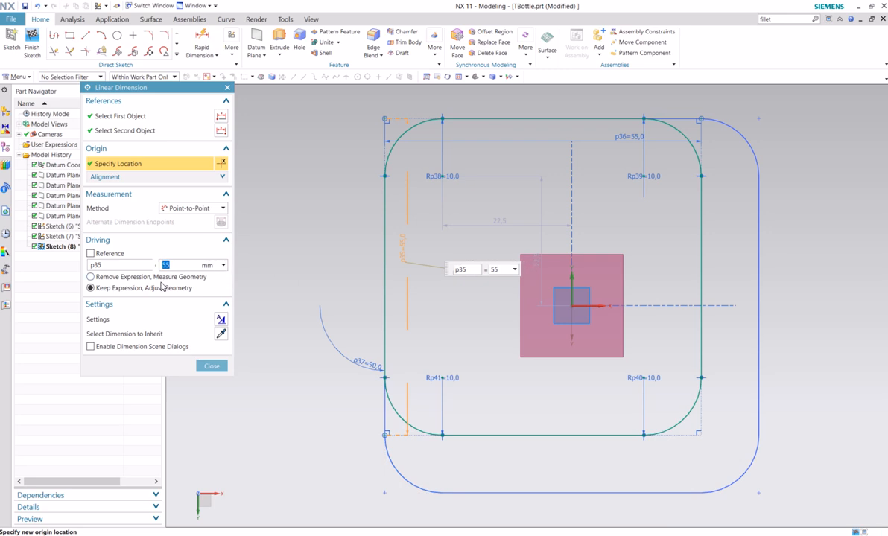
- Set the horizontal distance from the upper corner arc's centre to the vertical axis to 17.5 mm in Sketch (8)
key("Escape")
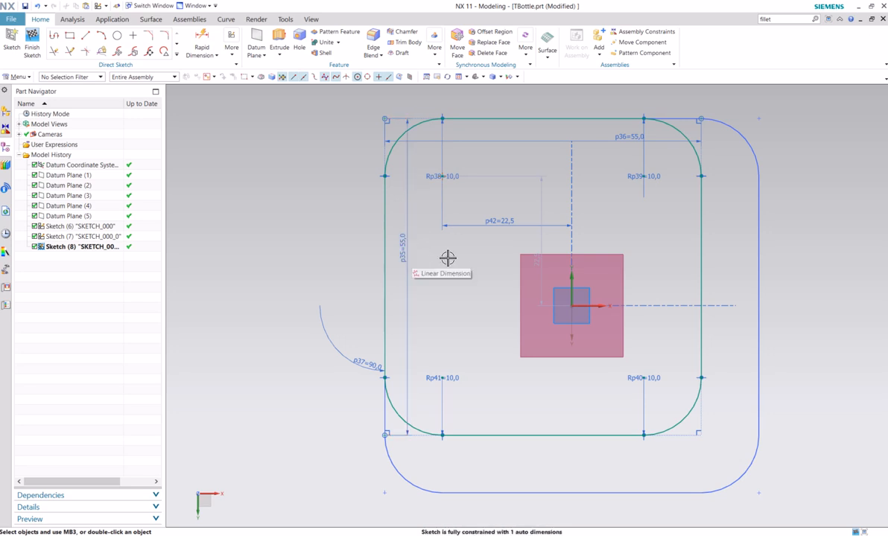
double_click(502, 222)
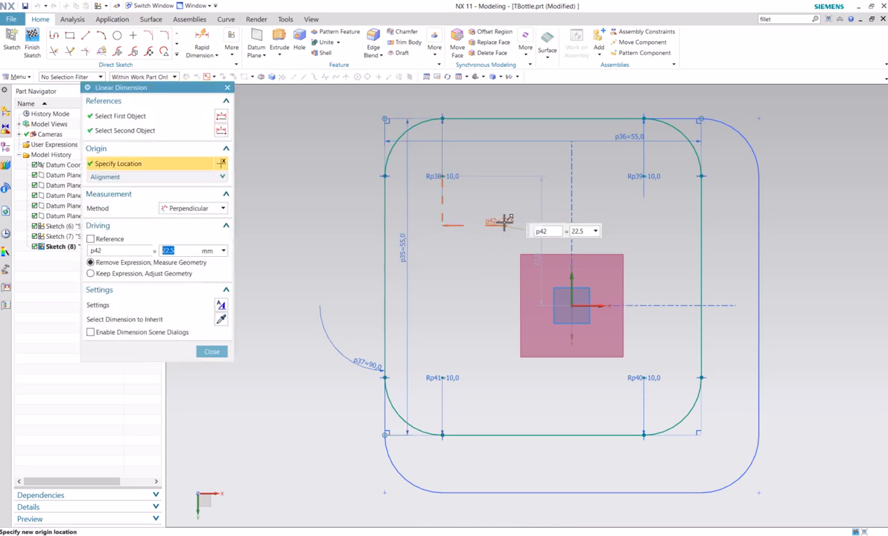
type("17")
key("Return")
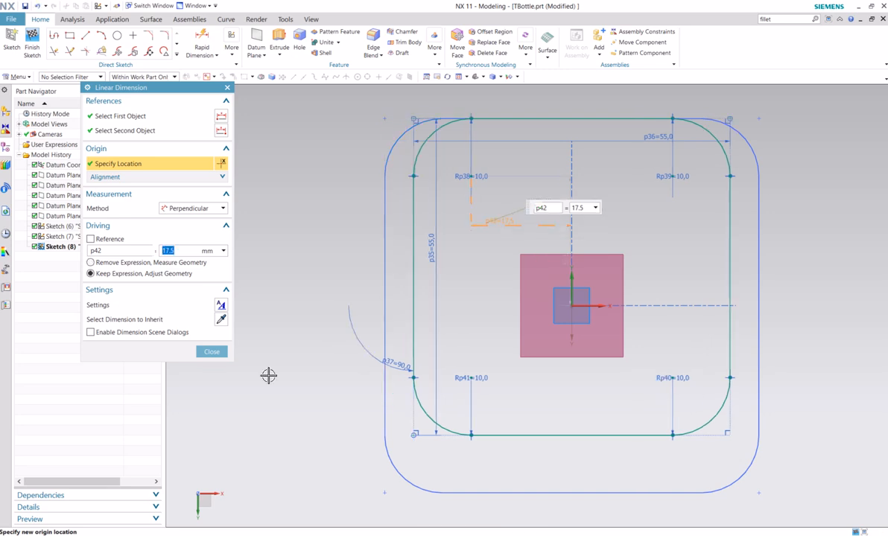
left_click(212, 352)
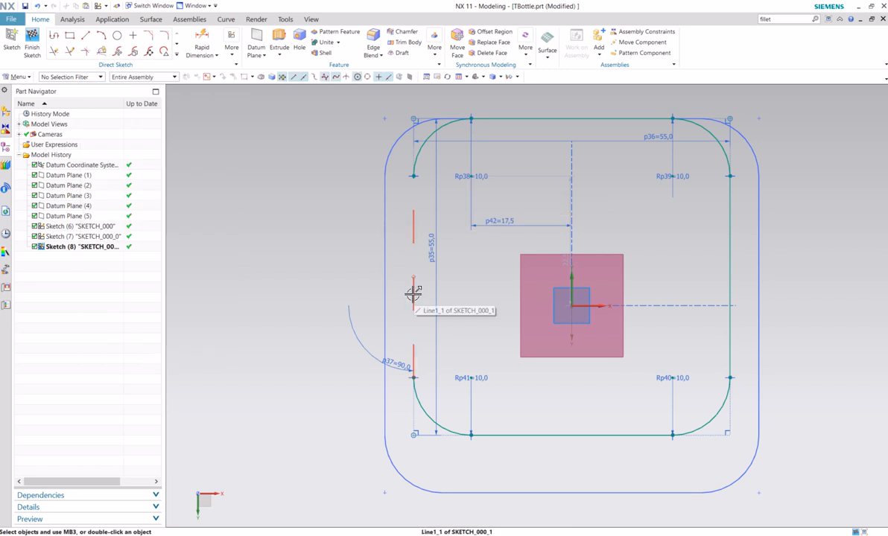
- Set the vertical distance from the corner arc's centre to the horizontal axis to 17.5 mm and finish Sketch (8)
double_click(569, 257)
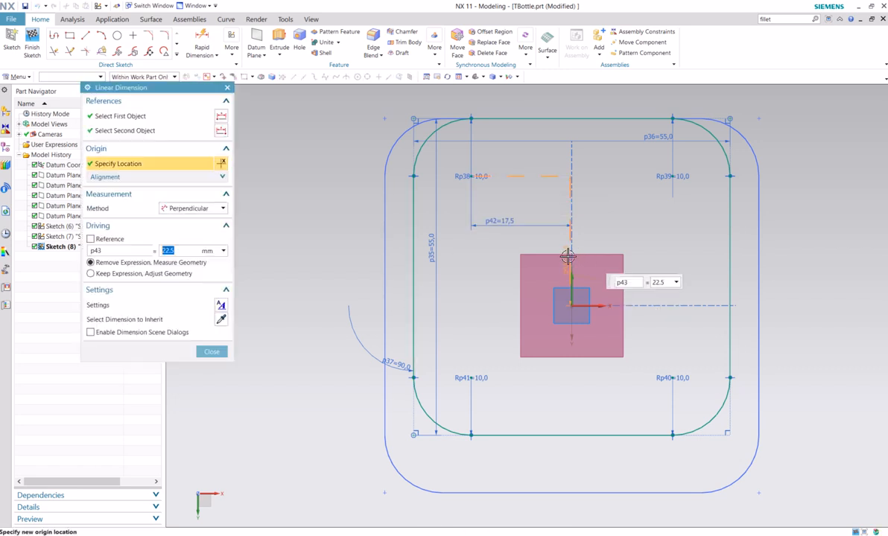
type("17")
key("Return")
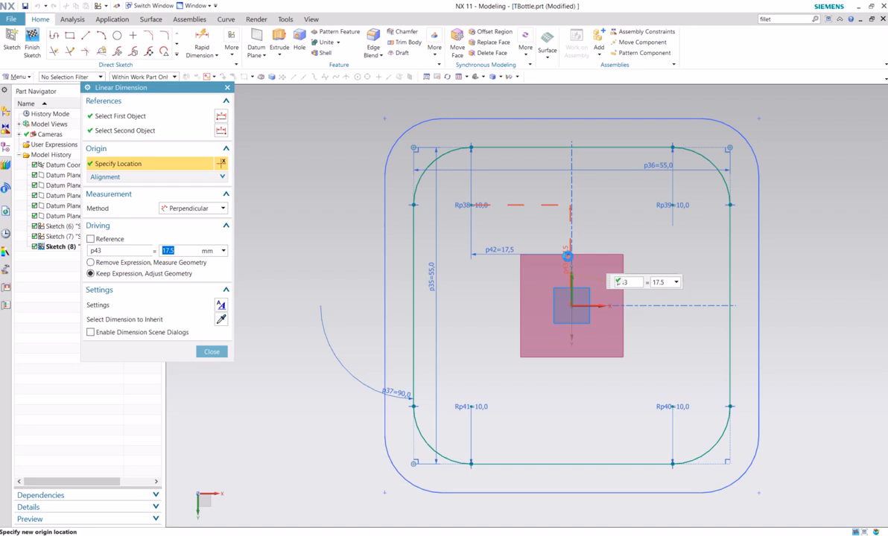
left_click(213, 352)
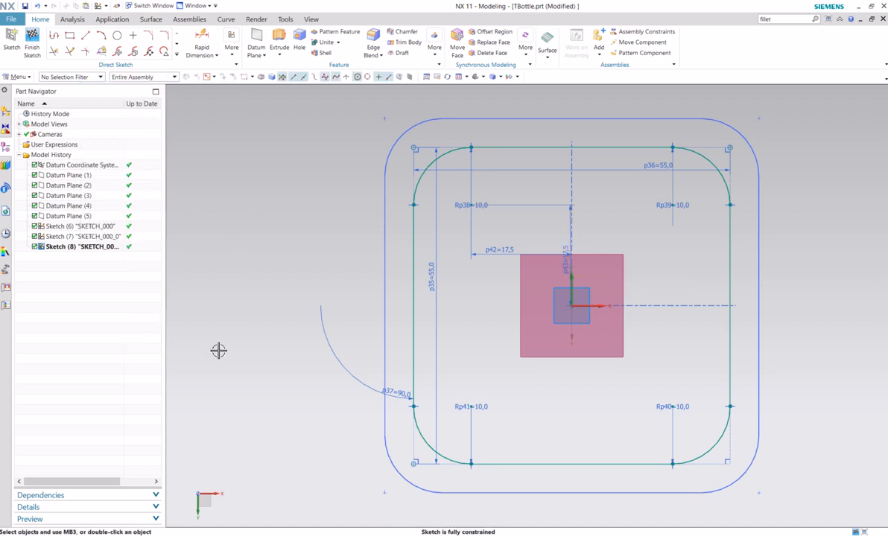
left_click(29, 49)
scroll(473, 232, "down", 3)
mouse_move(474, 231)
middle_mouse_down()
mouse_move(432, 227)
mouse_move(429, 235)
mouse_move(477, 263)
mouse_move(416, 256)
mouse_move(418, 295)
mouse_move(409, 293)
mouse_move(408, 279)
mouse_move(422, 283)
mouse_move(415, 279)
middle_mouse_up()
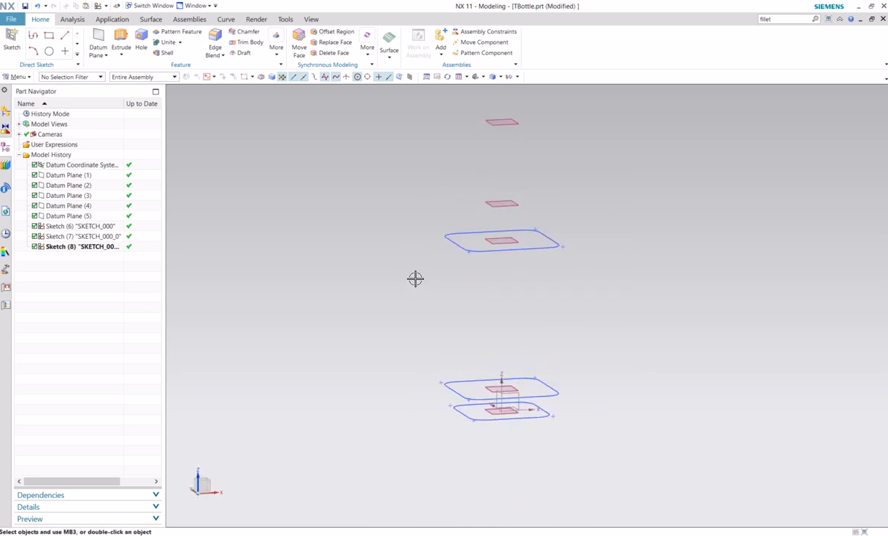
scroll(408, 273, "down", 2)
scroll(388, 277, "up", 4)
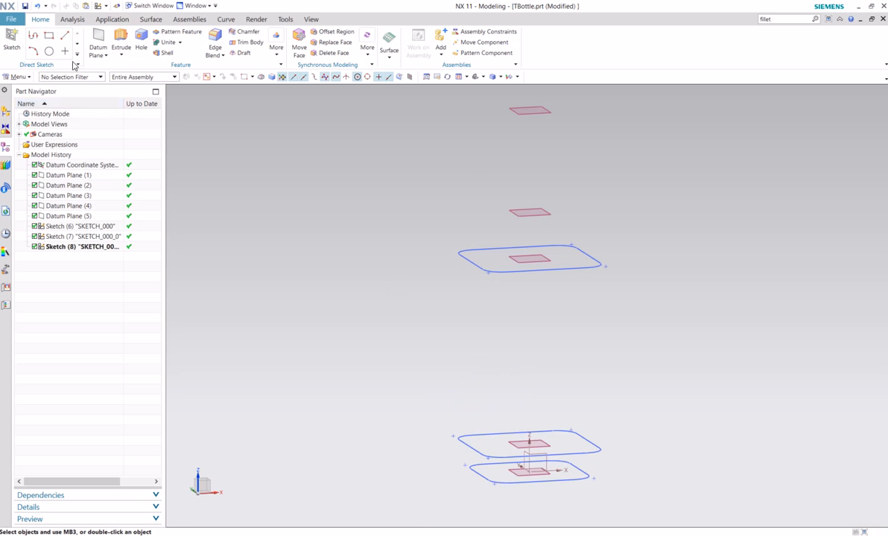
- Create a sketch on Datum Plane (4) and draw a circle of about 46 mm diameter centred on the origin
left_click(12, 41)
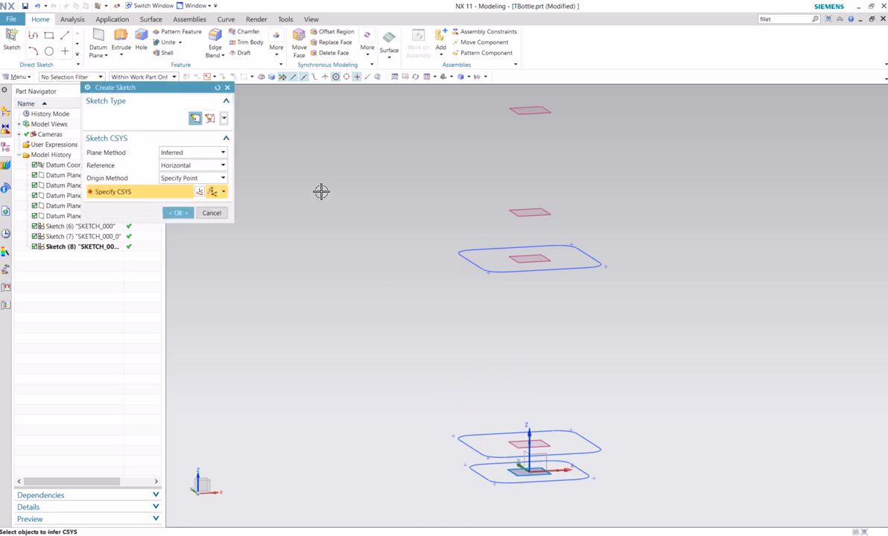
left_click(527, 213)
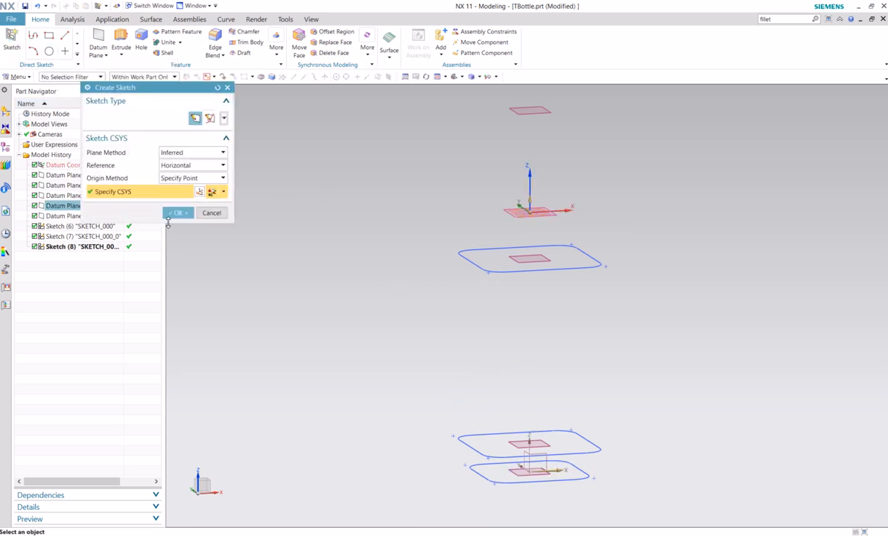
left_click(176, 213)
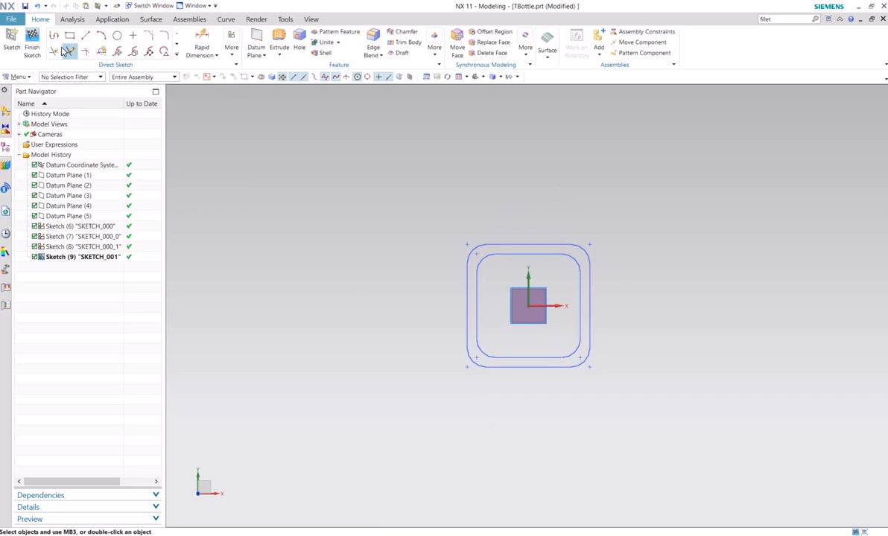
left_click(117, 35)
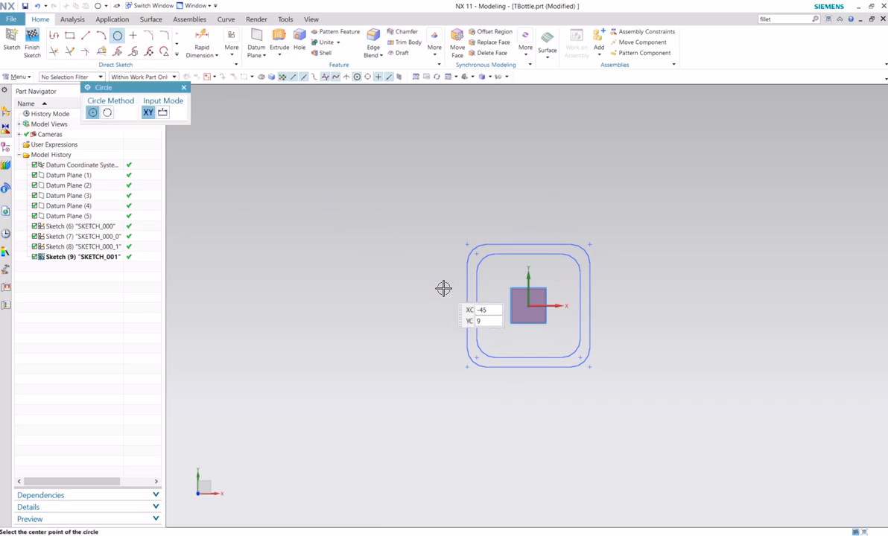
left_click(529, 305)
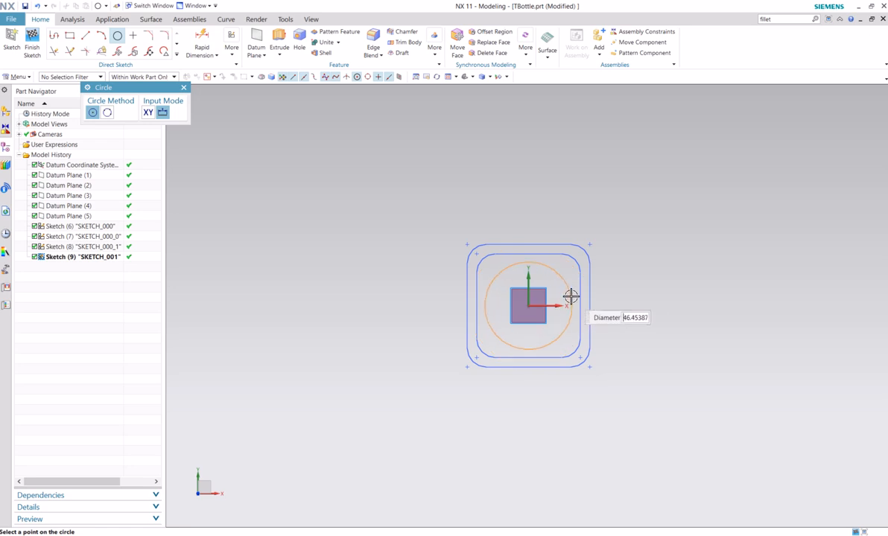
left_click(571, 297)
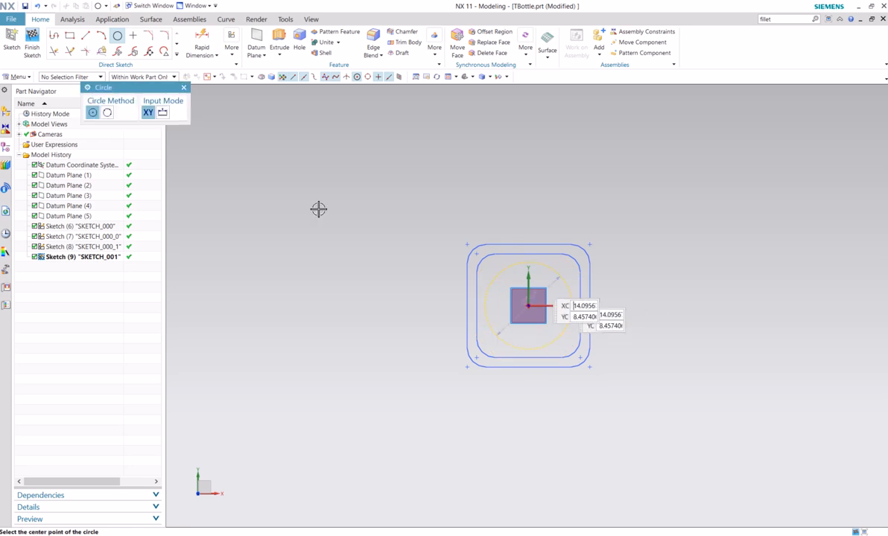
key("Escape")
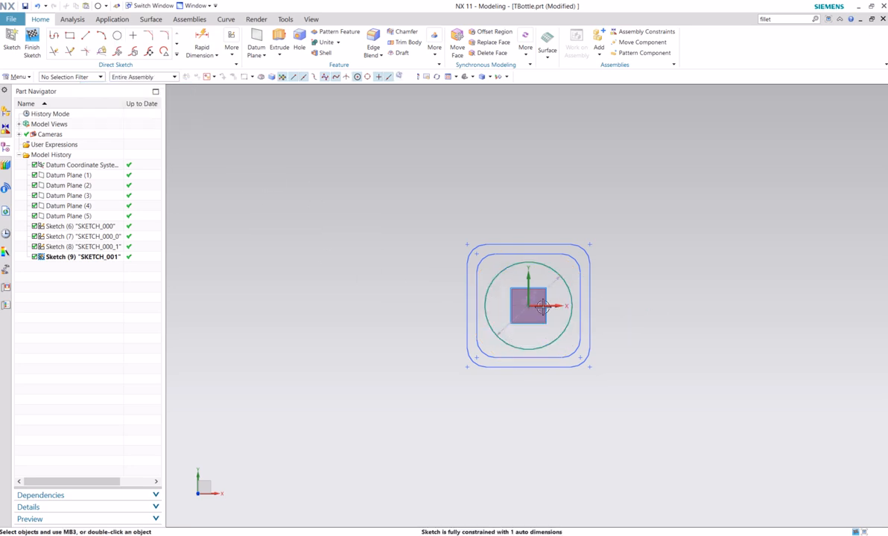
- Set the circle's diameter to 45 mm and finish the sketch on Datum Plane (4)
double_click(536, 293)
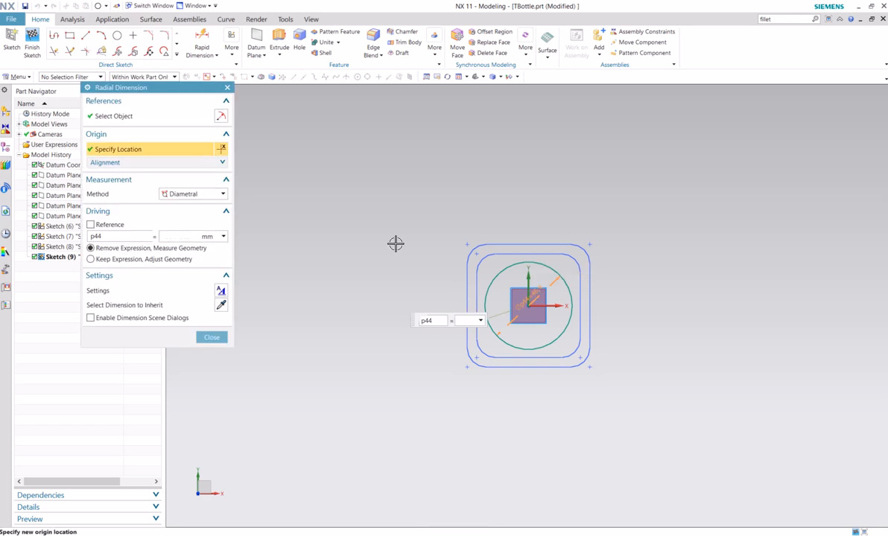
key("Return")
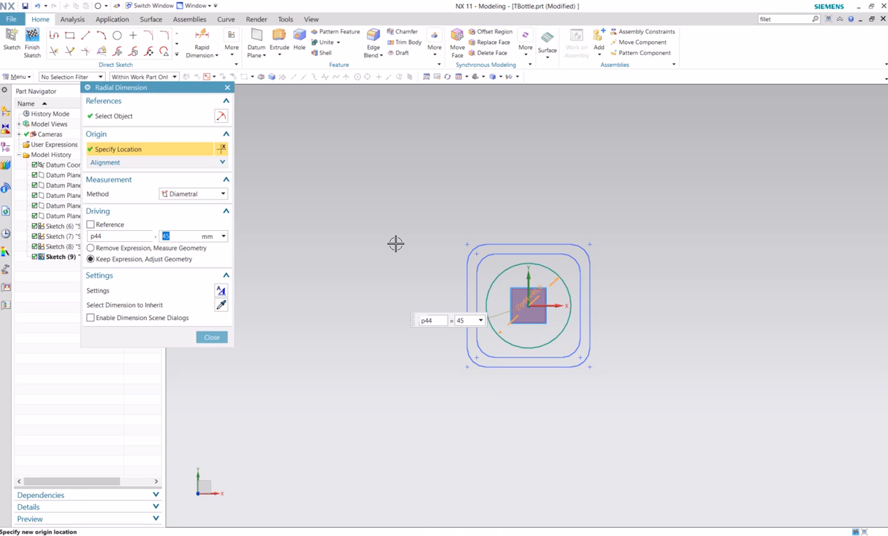
left_click(208, 339)
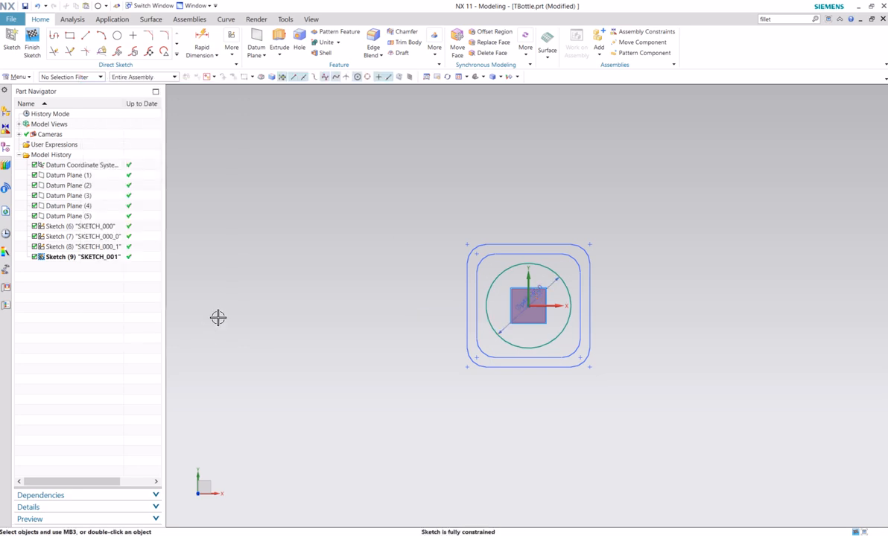
left_click(32, 40)
middle_click_drag(372, 309, 377, 261)
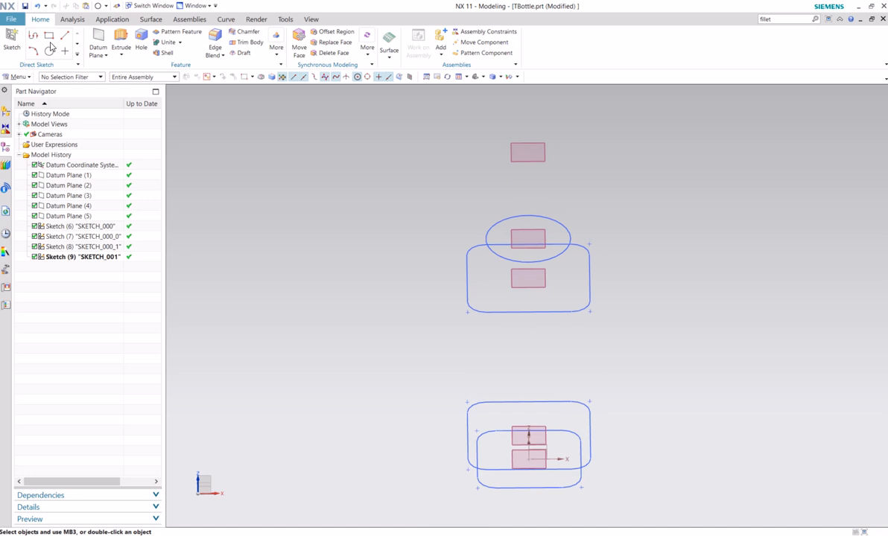
- Sketch a 35 mm diameter circle centred on the origin on Datum Plane (5), the uppermost plane, and finish the sketch
left_click(12, 41)
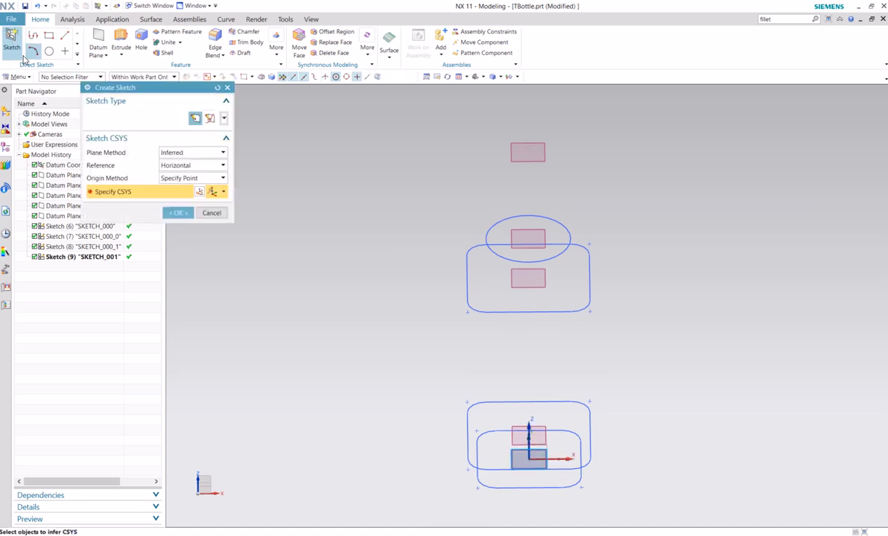
left_click(524, 151)
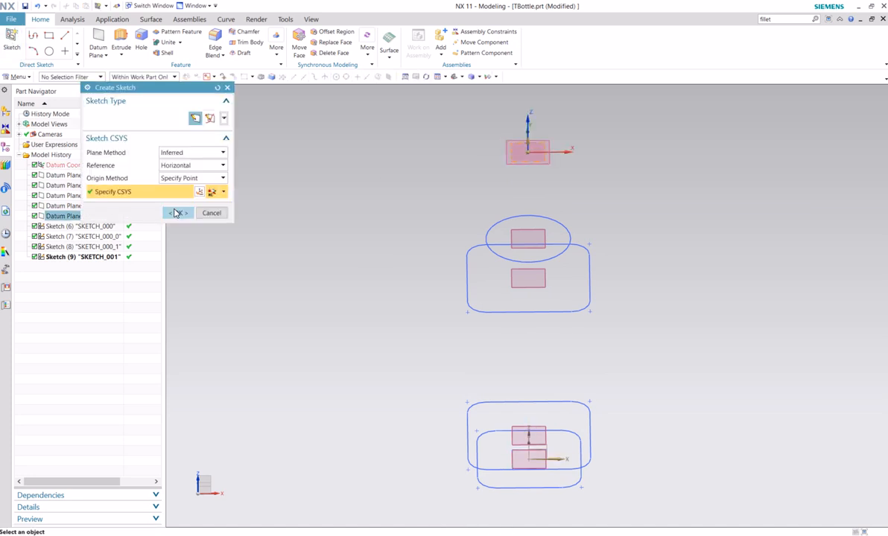
left_click(177, 213)
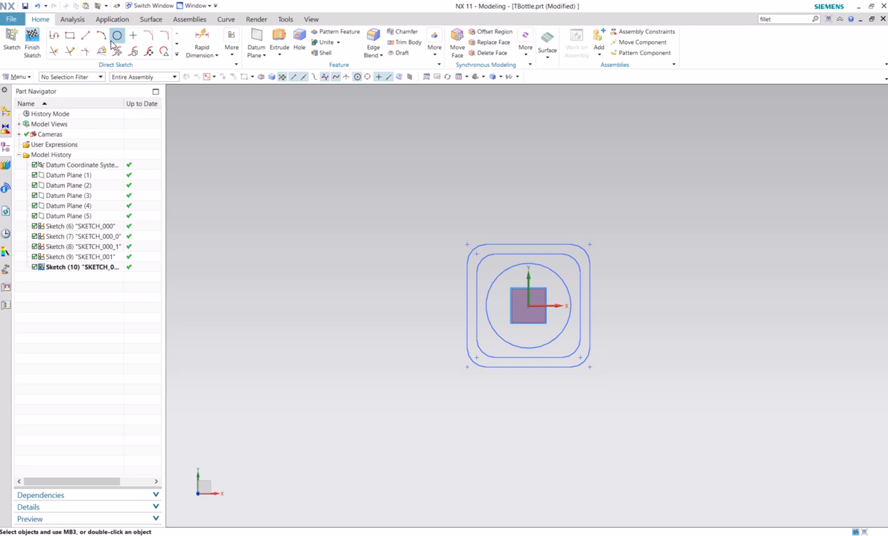
left_click(116, 36)
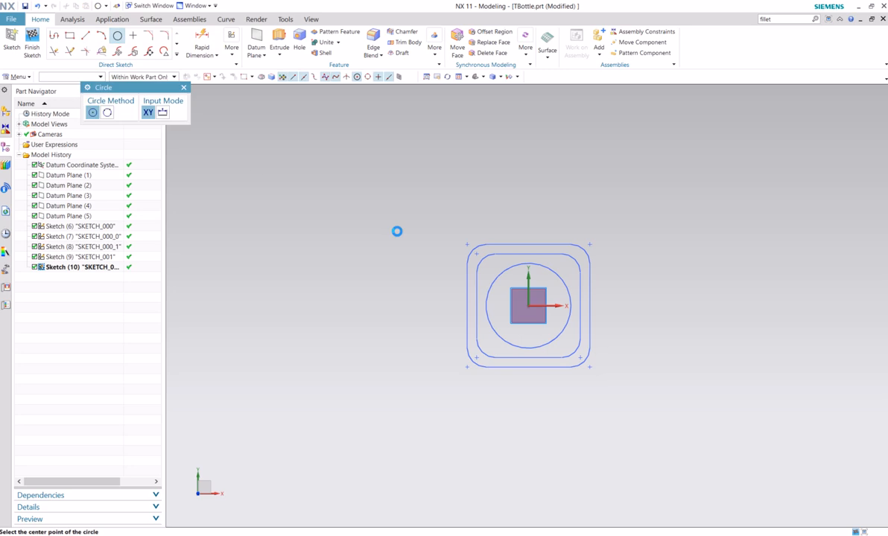
left_click(528, 305)
type("35")
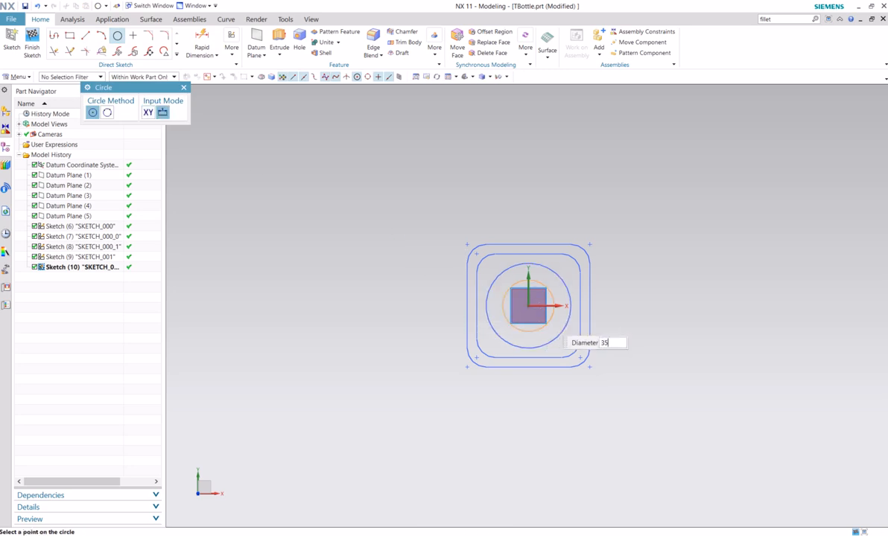
key("Return")
key("Escape")
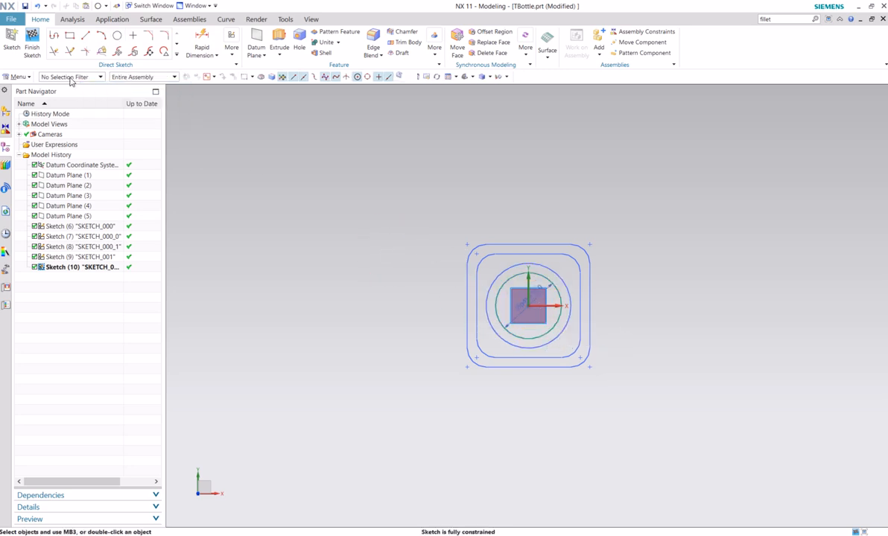
left_click(32, 43)
- Start a new sketch on the vertical XZ plane of the datum coordinate system, through the bottle's central axis
scroll(391, 335, "up", 1)
mouse_move(393, 333)
middle_mouse_down()
mouse_move(384, 301)
mouse_move(377, 342)
mouse_move(373, 292)
mouse_move(369, 307)
middle_mouse_up()
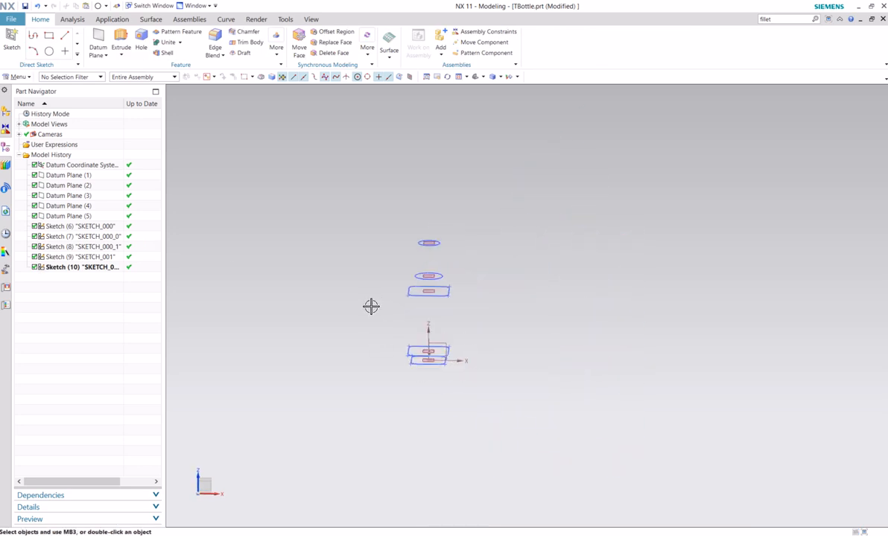
scroll(369, 309, "up", 4)
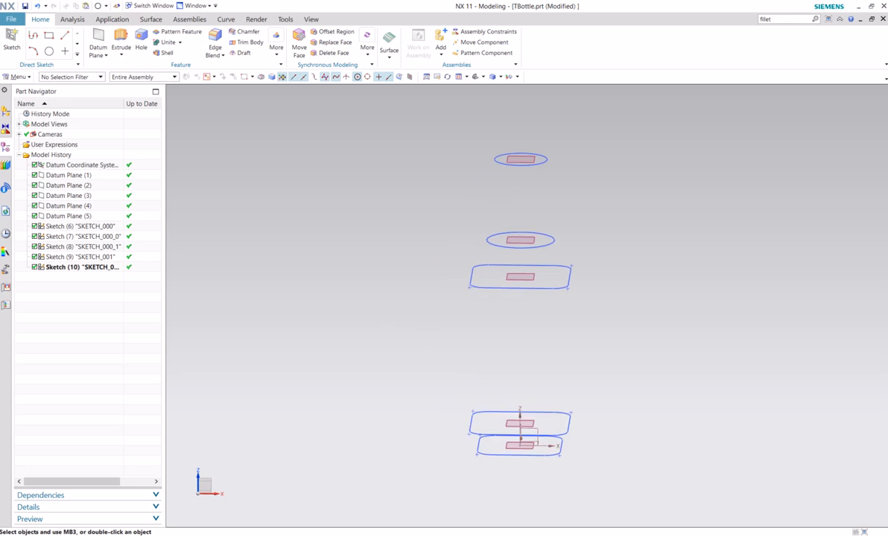
scroll(513, 218, "up", 3)
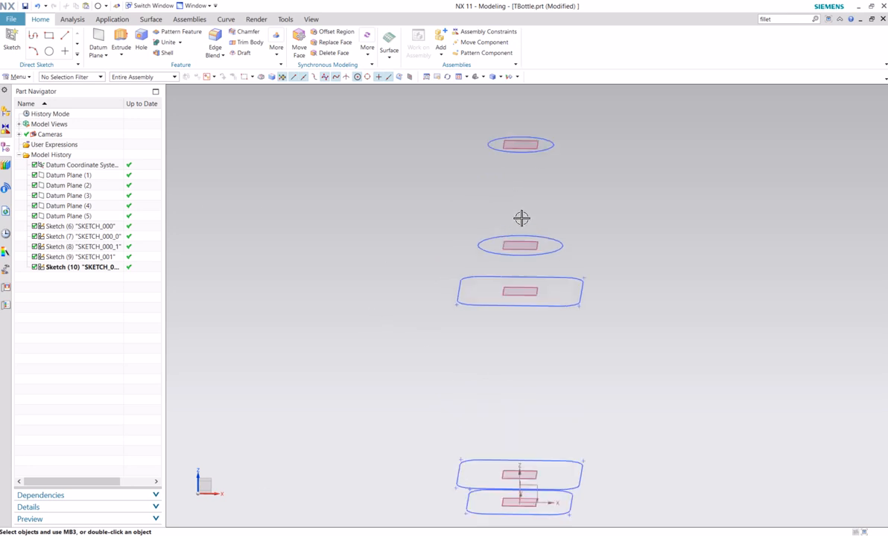
middle_click_drag(488, 218, 455, 212)
scroll(488, 212, "down", 3)
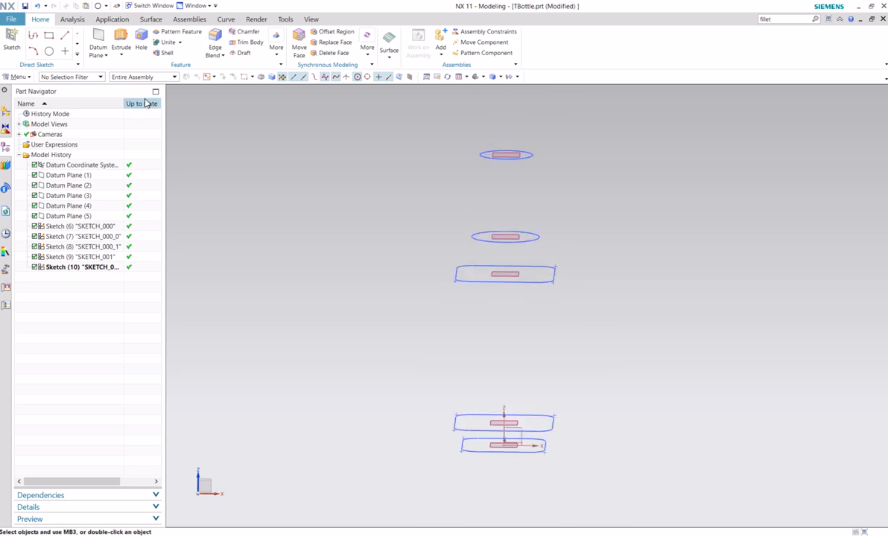
left_click(10, 42)
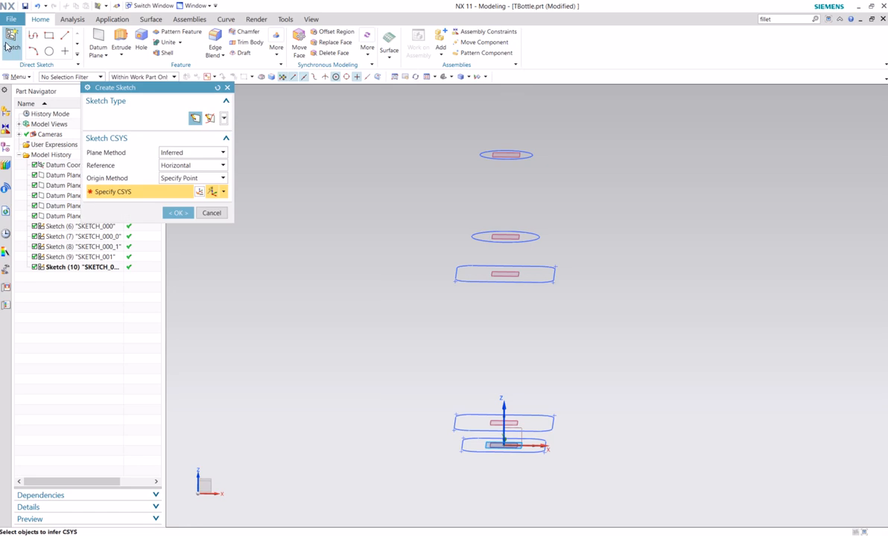
left_click(521, 434)
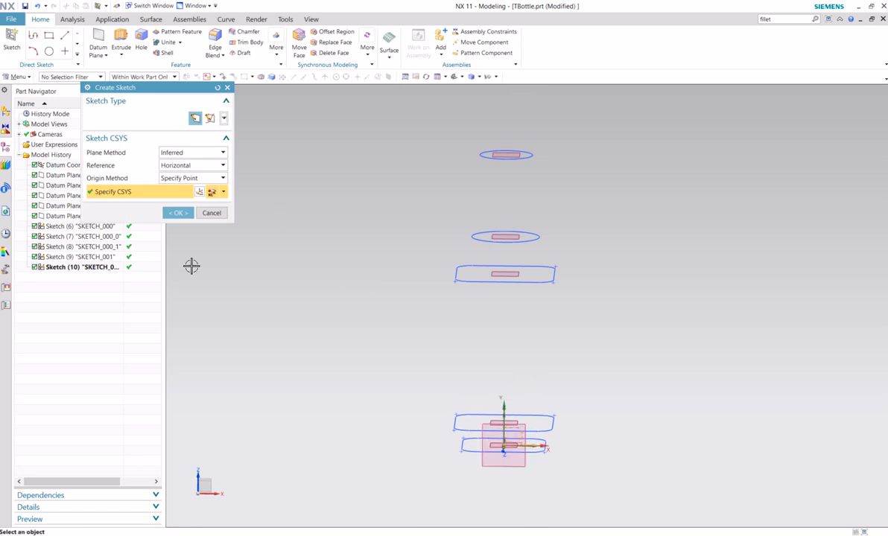
left_click(179, 214)
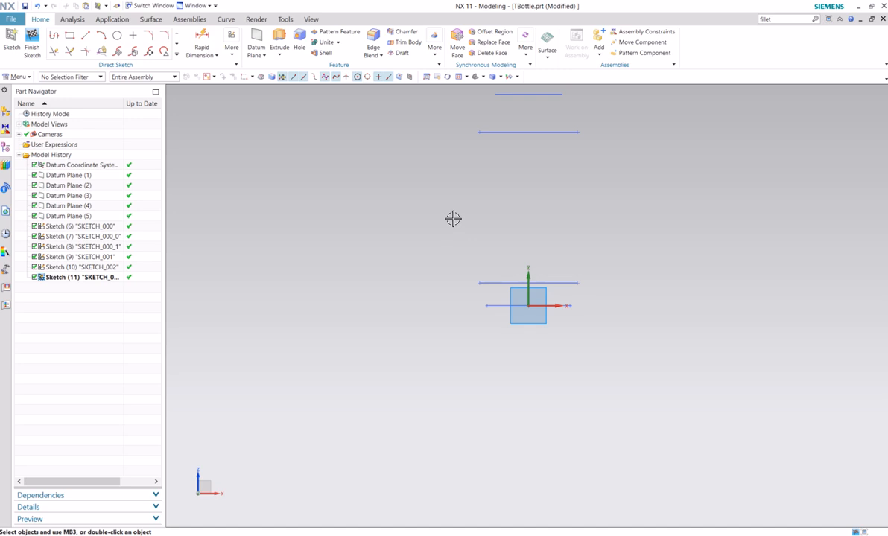
middle_click_drag(443, 300, 426, 355, "shift")
middle_click_drag(411, 220, 406, 246, "shift")
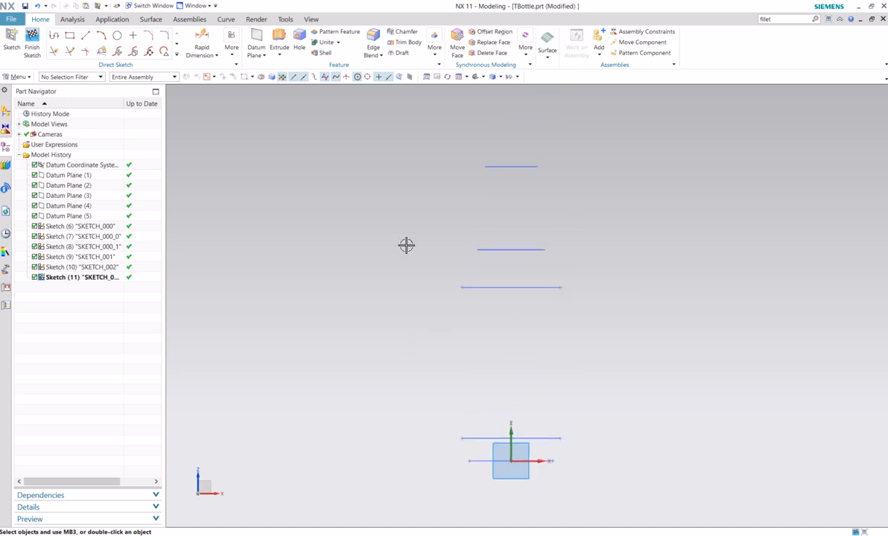
scroll(409, 245, "up", 3)
middle_click_drag(489, 205, 398, 257, "shift")
scroll(372, 248, "down", 2)
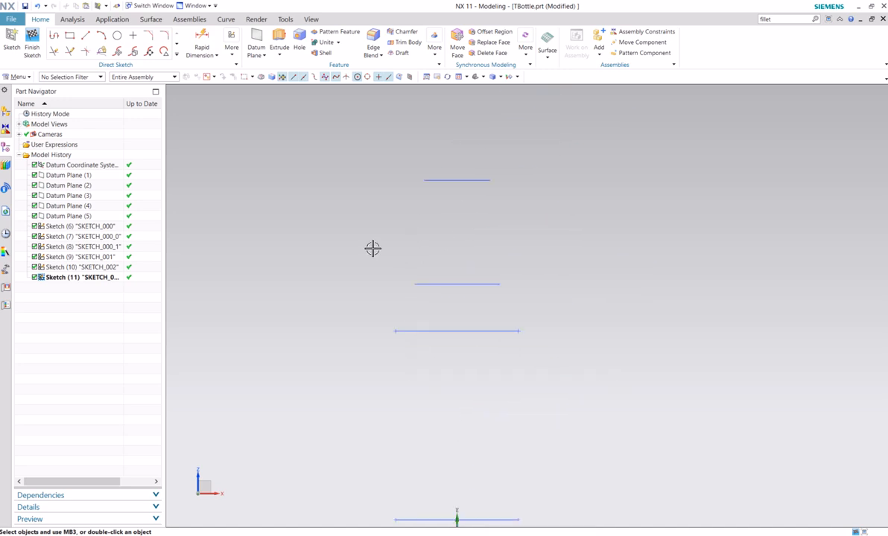
- Draw a degree 3 through-points studio spline with three points, left of the three upper cross-sections
scroll(372, 248, "up", 1)
left_click(176, 54)
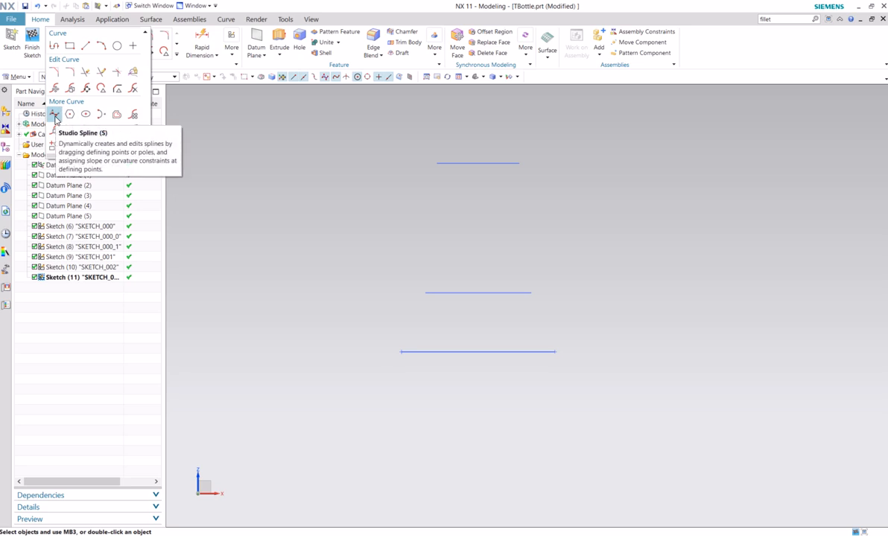
left_click(54, 114)
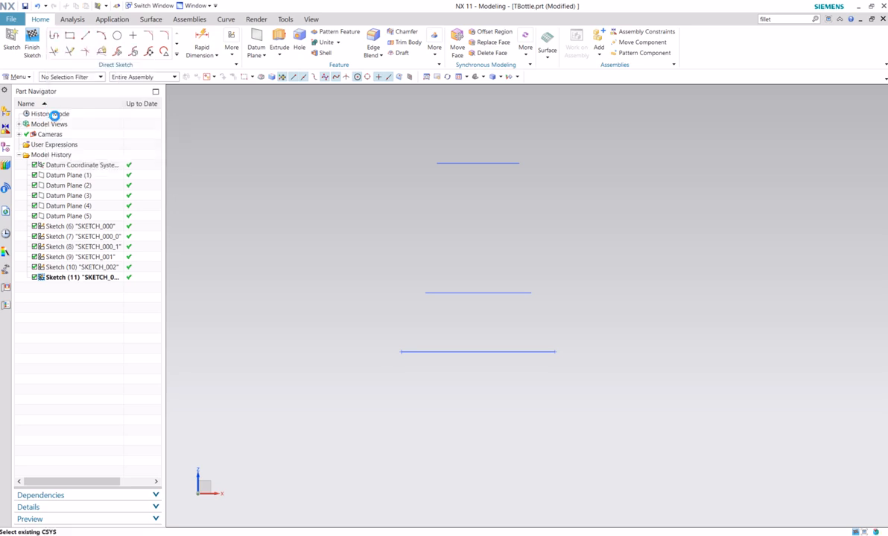
left_click(343, 352)
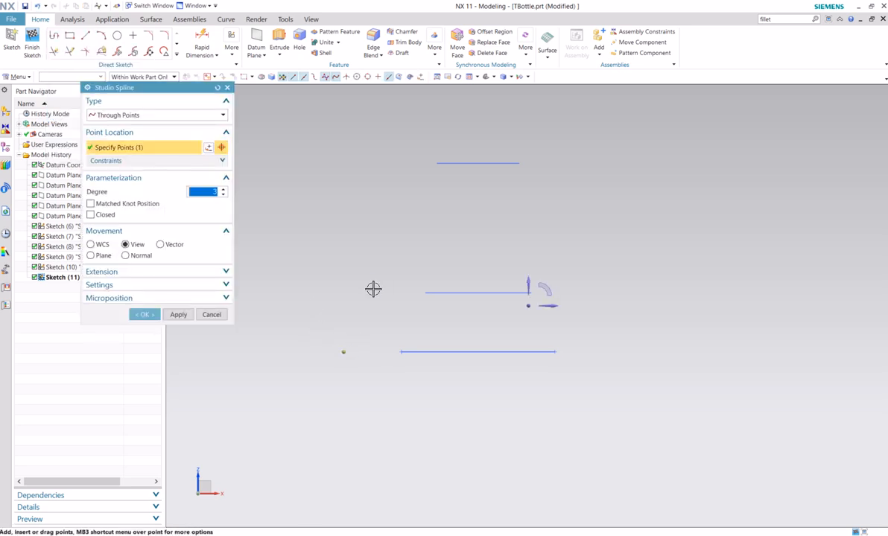
left_click(371, 288)
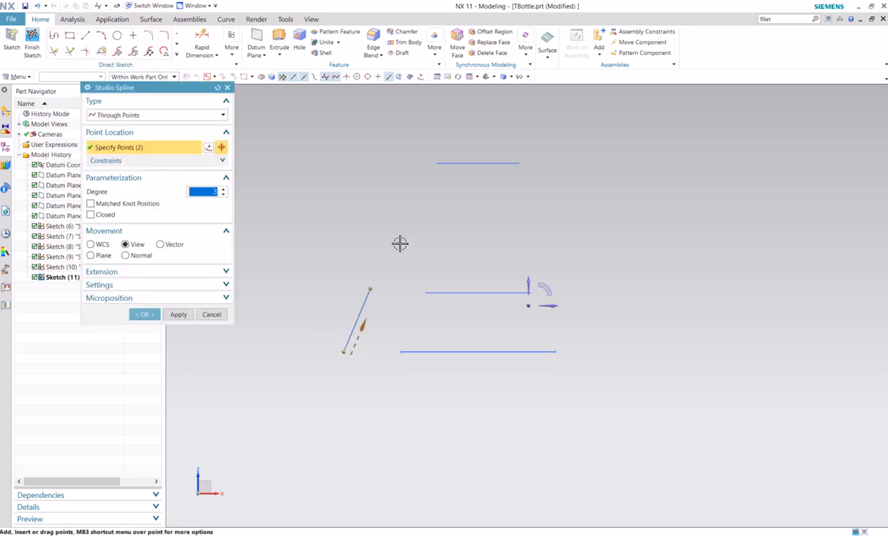
left_click(386, 163)
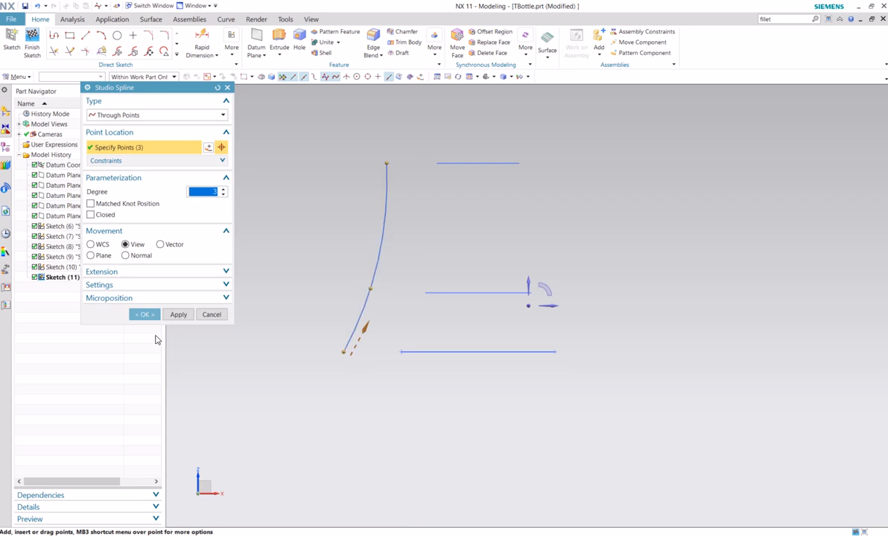
left_click(147, 315)
left_click(445, 291)
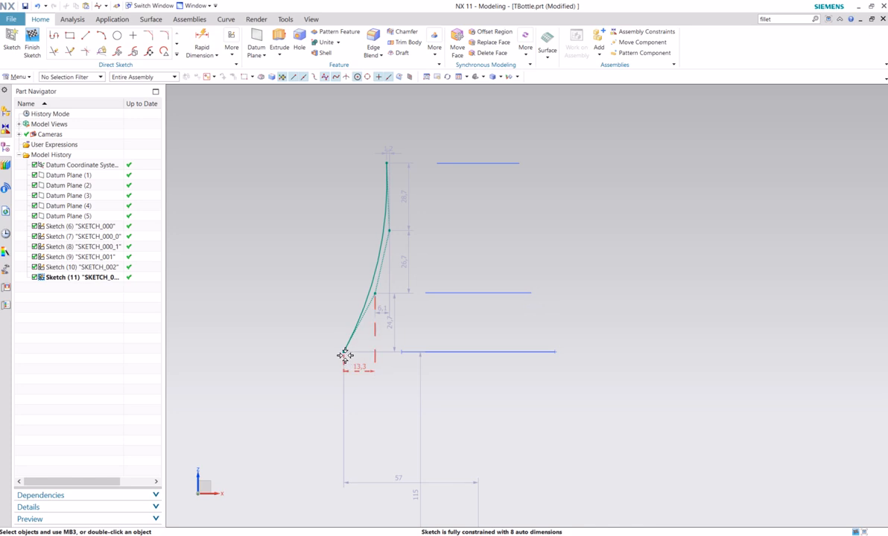
- Try fitting the spline by moving its lower end onto the wide section's left end and reshaping it, and delete the spline
left_click_drag(343, 354, 401, 351)
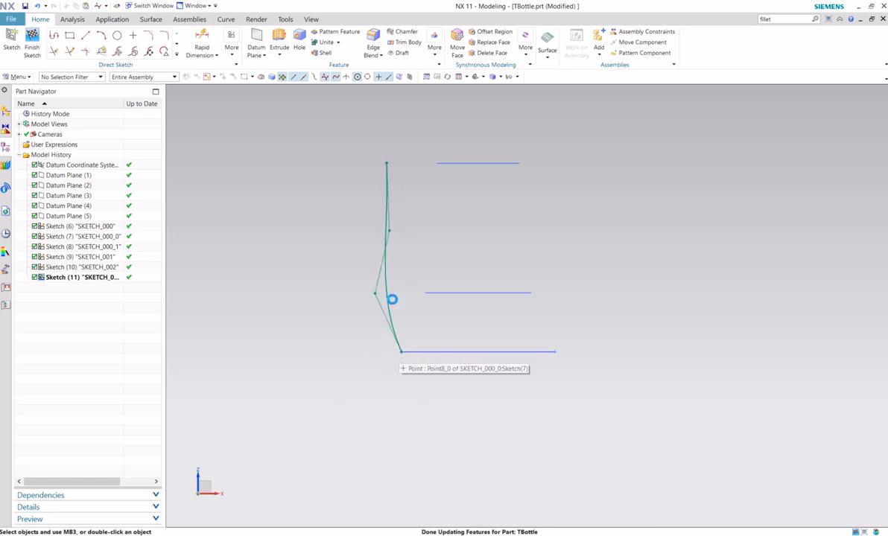
mouse_move(387, 287)
left_mouse_down()
mouse_move(437, 296)
mouse_move(438, 287)
mouse_move(401, 280)
left_mouse_up()
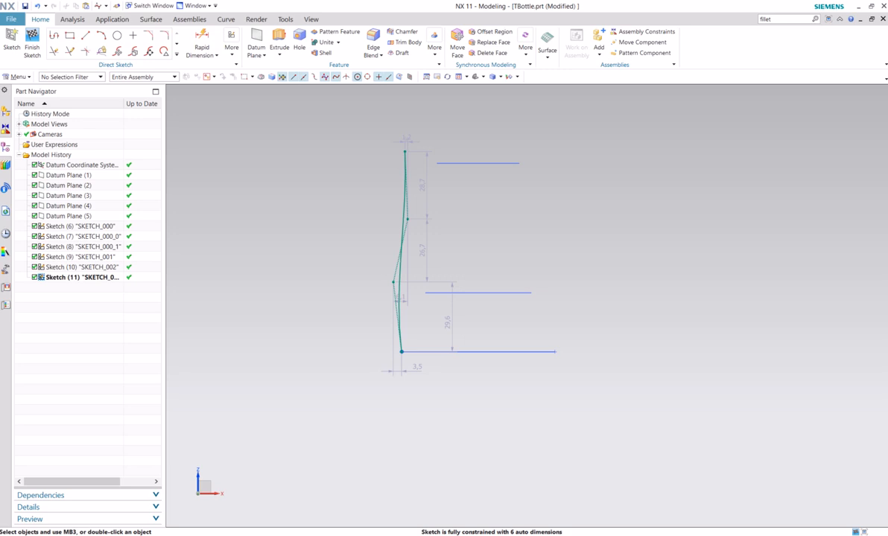
right_click(398, 239)
left_click(436, 441)
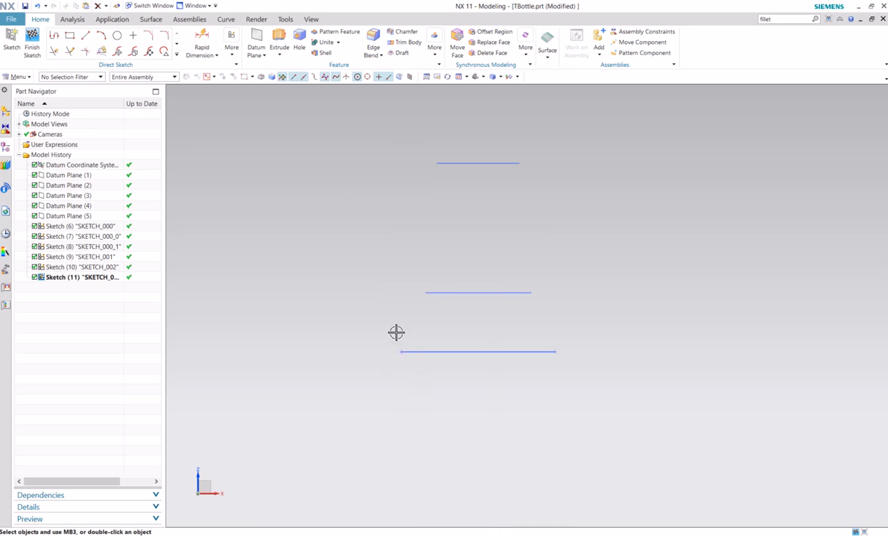
- Draw a degree 3 through-points studio spline with four points, curving upward left of the three upper cross-sections
left_click(176, 54)
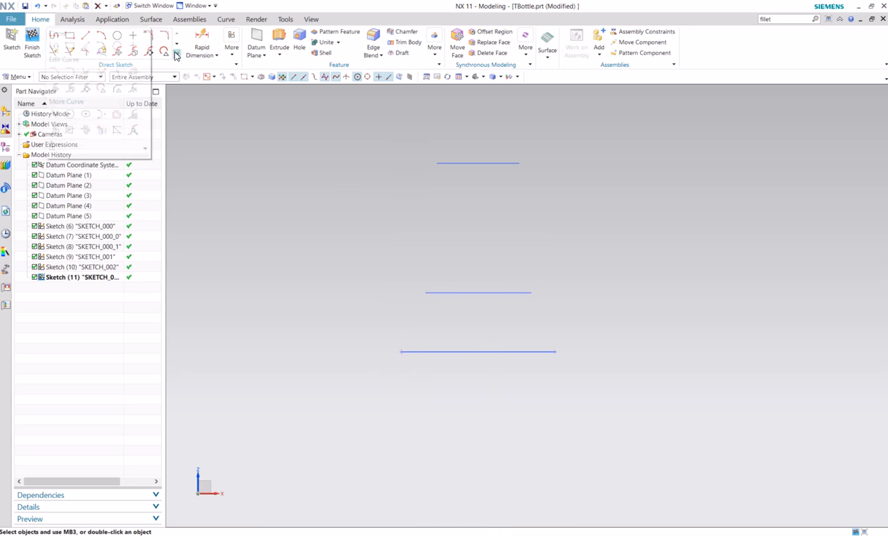
left_click(54, 114)
left_click(528, 306)
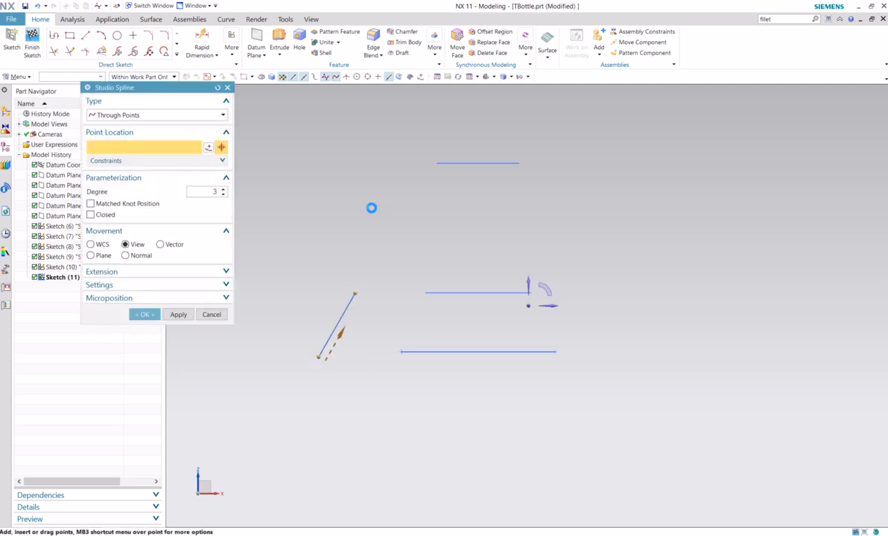
left_click(376, 211)
left_click(376, 164)
left_click(155, 316)
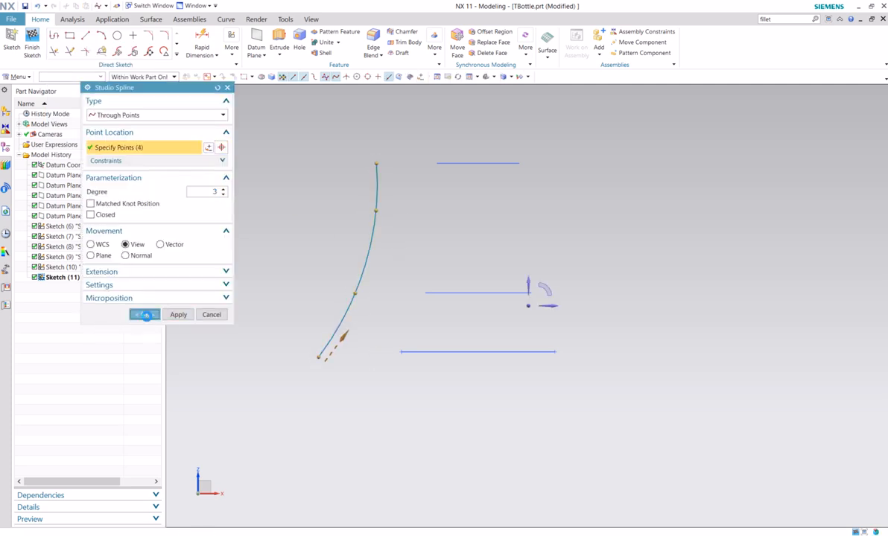
- Attach the spline to the left ends of the three upper cross-sections, align its remaining point below the neck circle's edge, and finish the sketch
left_click_drag(318, 362, 402, 352)
left_click_drag(353, 291, 426, 293)
left_click_drag(374, 158, 437, 162)
left_click_drag(376, 208, 438, 217)
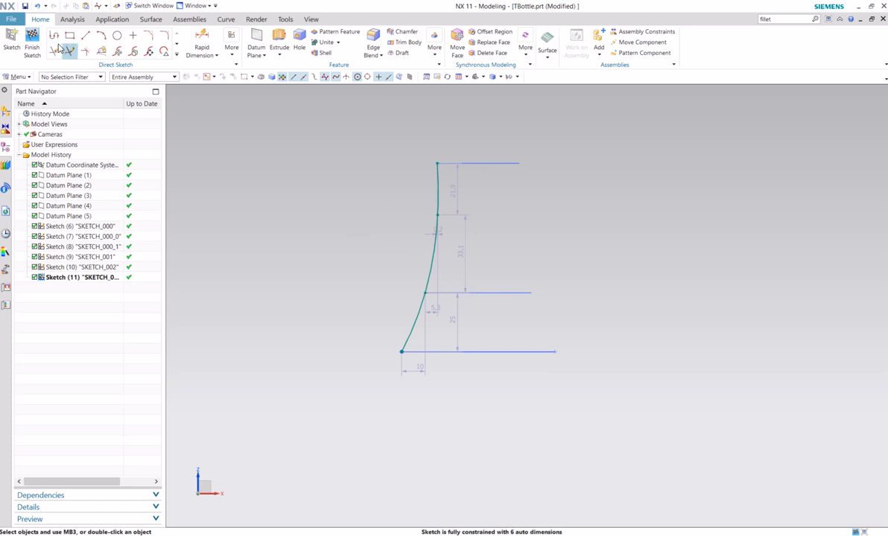
left_click(32, 41)
mouse_move(338, 212)
middle_mouse_down()
mouse_move(321, 228)
mouse_move(389, 237)
mouse_move(332, 210)
middle_mouse_up()
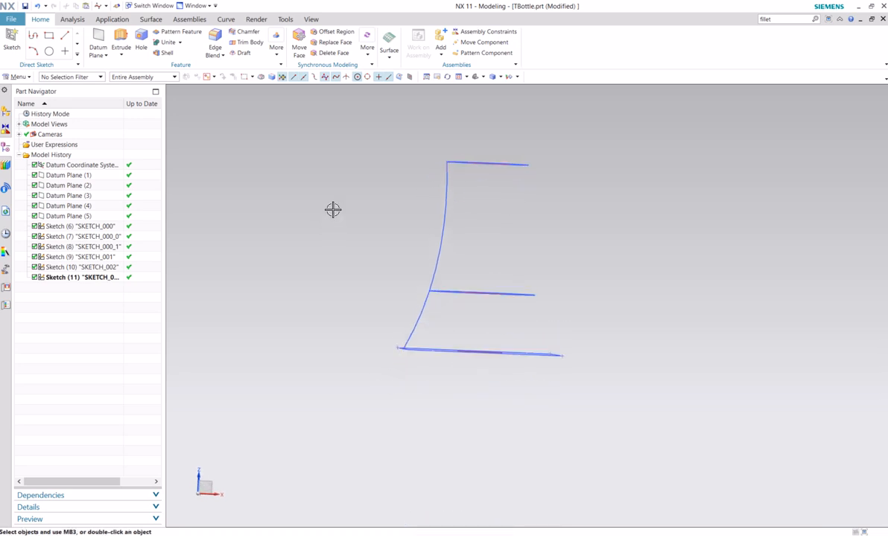
mouse_move(341, 220)
middle_mouse_down()
mouse_move(359, 206)
mouse_move(353, 220)
middle_mouse_up()
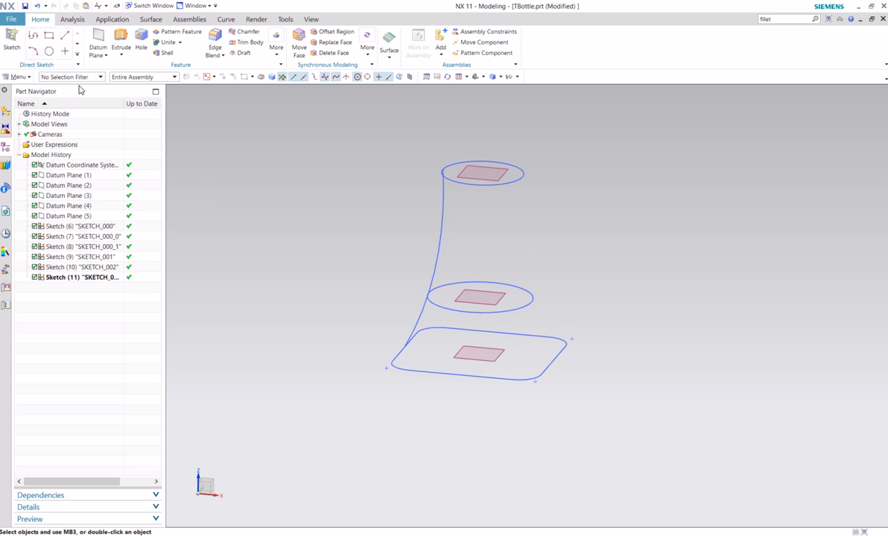
- Reopen the side-profile sketch, Sketch (11), and mirror the spline about the vertical Z axis of the datum coordinate system
double_click(72, 278)
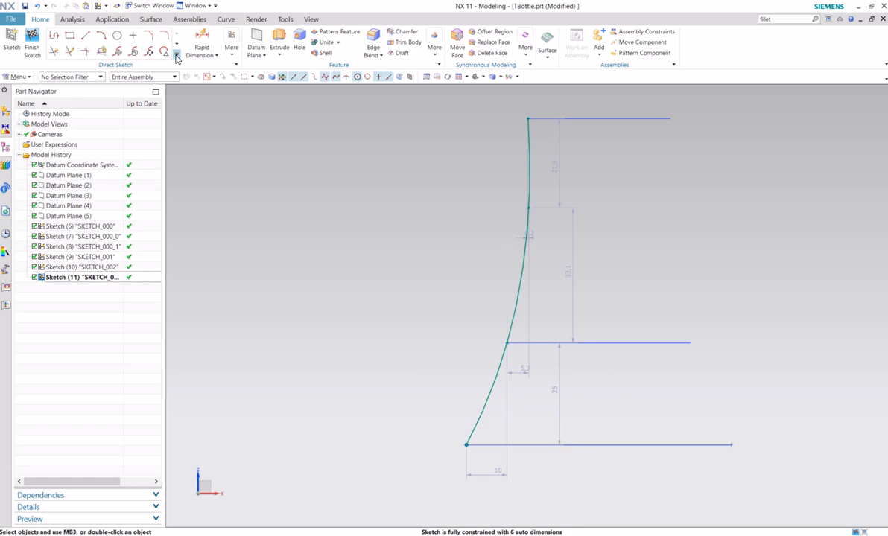
left_click(176, 57)
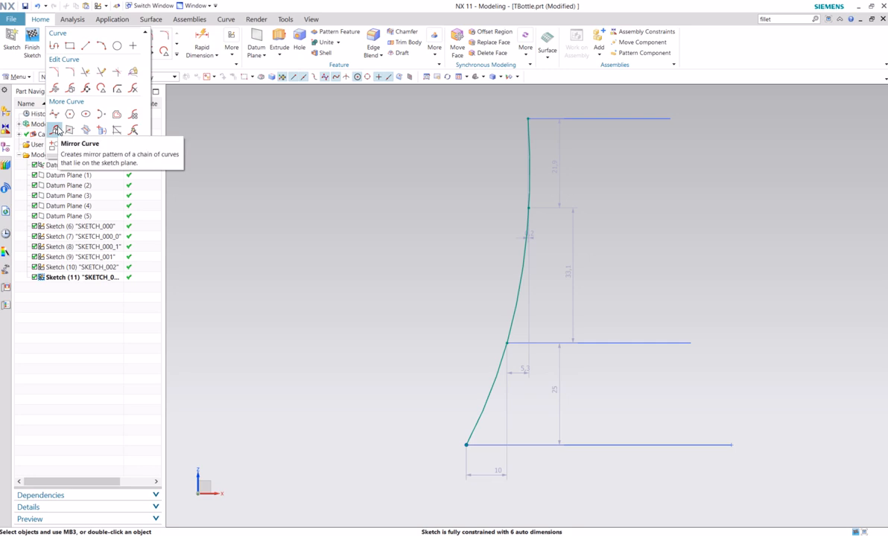
left_click(55, 114)
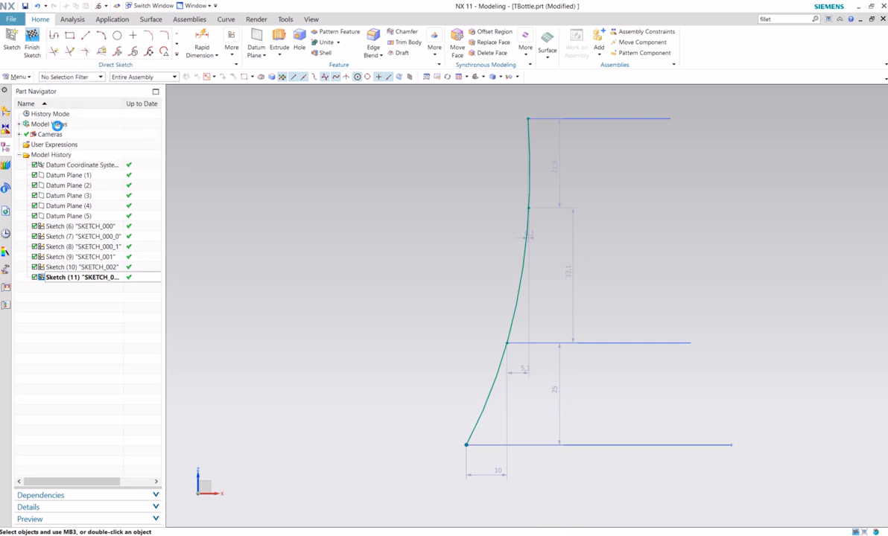
left_click(512, 283)
scroll(551, 297, "down", 5)
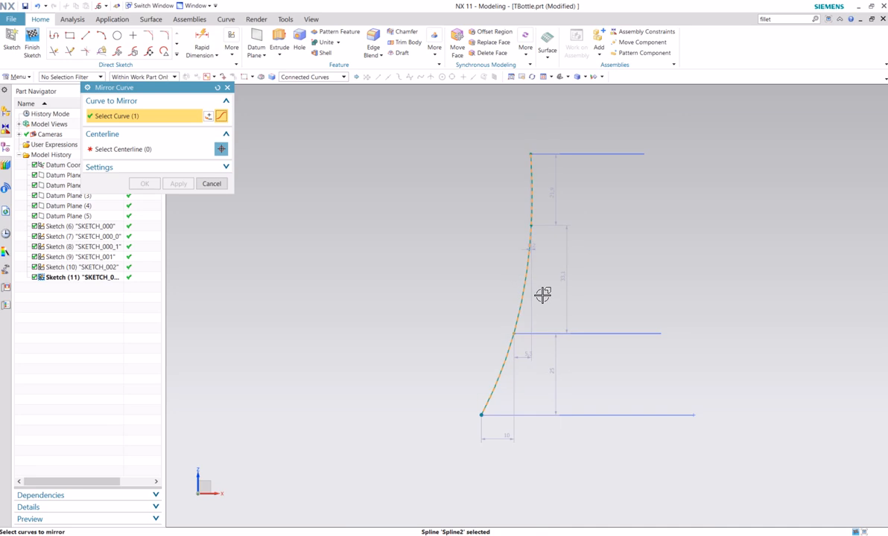
left_click(123, 151)
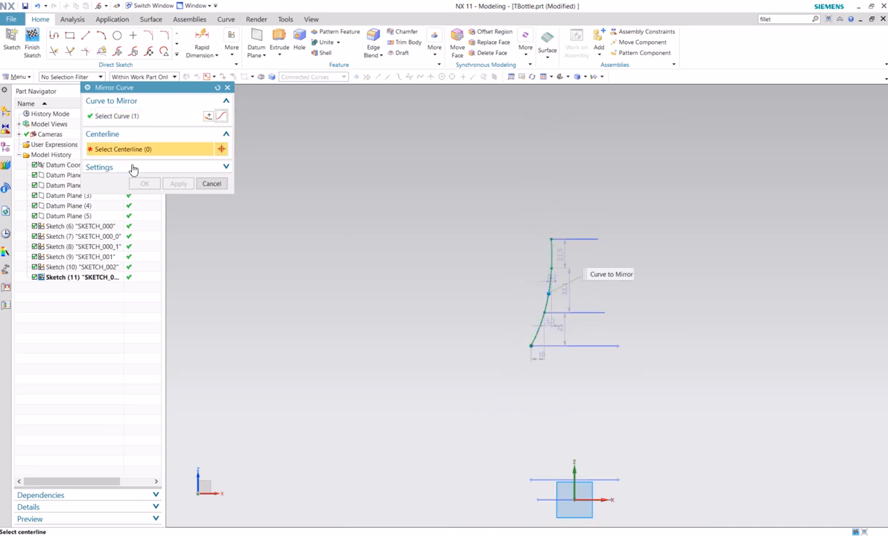
mouse_move(582, 398)
middle_mouse_down()
mouse_move(612, 411)
mouse_move(569, 387)
mouse_move(523, 401)
mouse_move(549, 430)
middle_mouse_up()
scroll(549, 430, "up", 3)
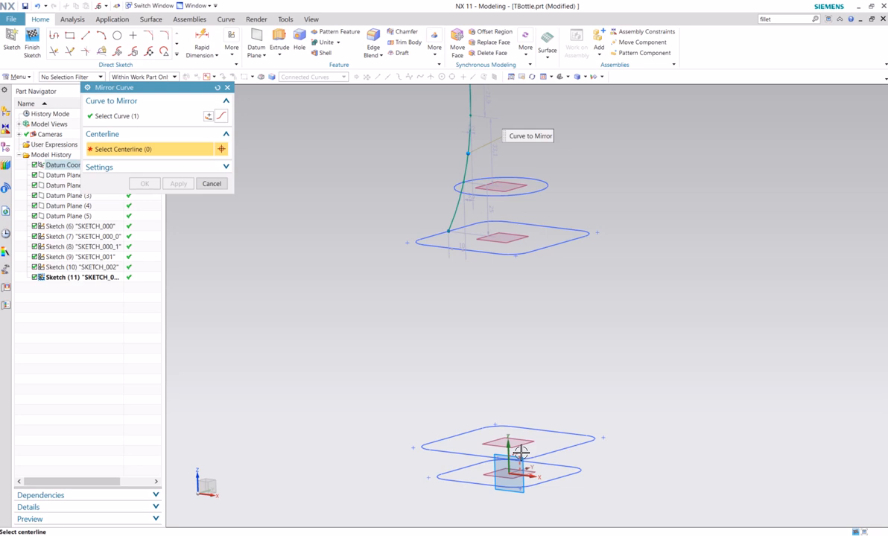
left_click(519, 453)
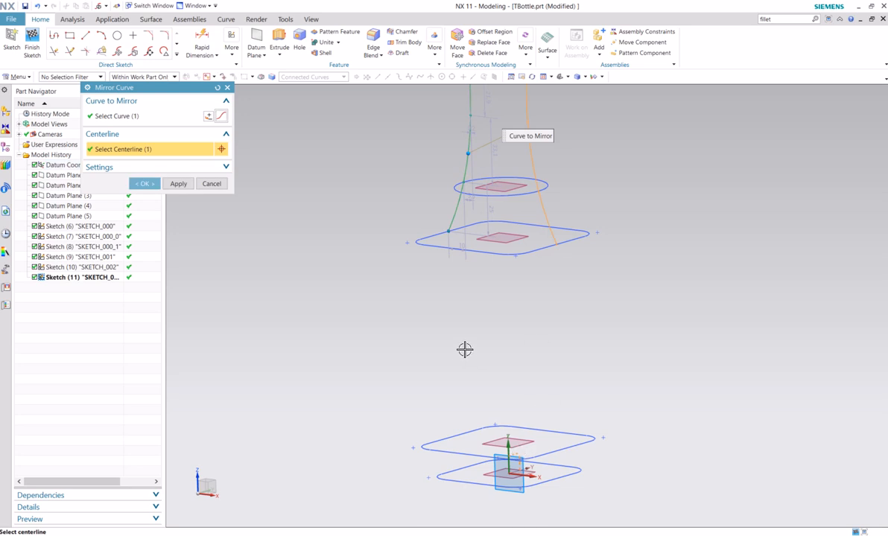
middle_click_drag(464, 347, 486, 325)
scroll(491, 320, "down", 2)
middle_click_drag(570, 225, 567, 251, "shift")
scroll(566, 250, "up", 3)
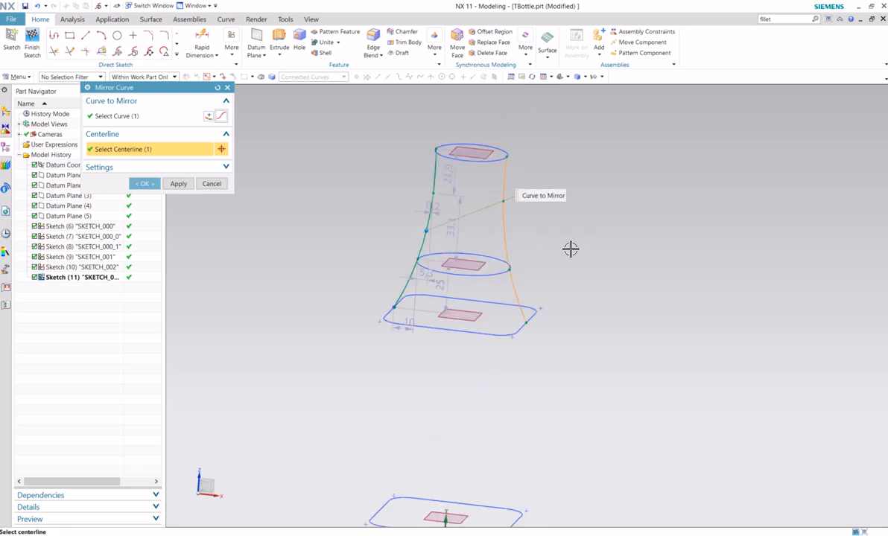
scroll(563, 245, "up", 3)
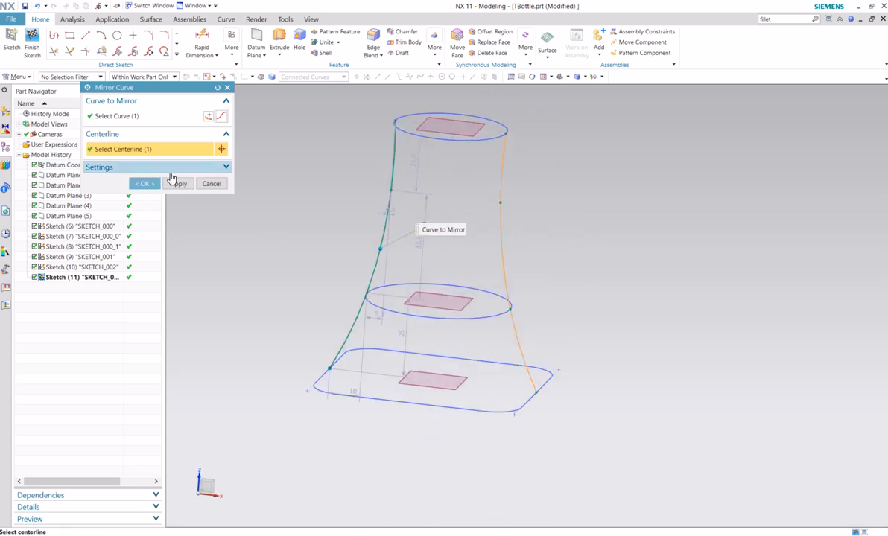
left_click(147, 184)
mouse_move(460, 224)
middle_mouse_down()
mouse_move(457, 213)
mouse_move(446, 212)
middle_mouse_up()
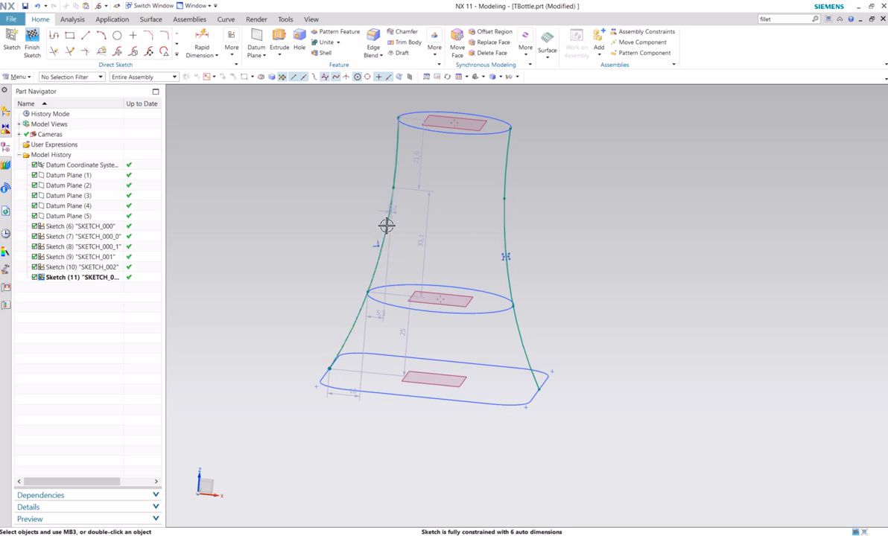
left_click(12, 39)
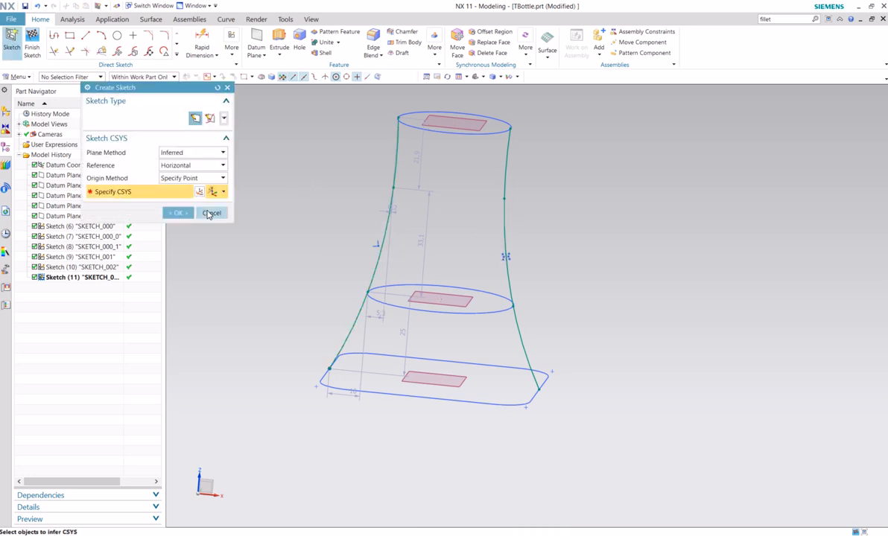
scroll(218, 279, "down", 3)
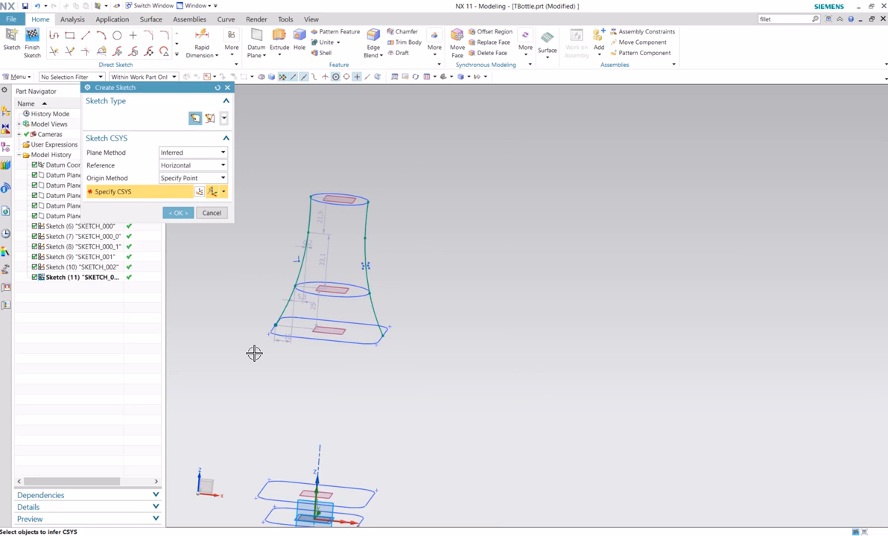
mouse_move(254, 354)
middle_mouse_down()
mouse_move(276, 325)
mouse_move(304, 443)
middle_mouse_up()
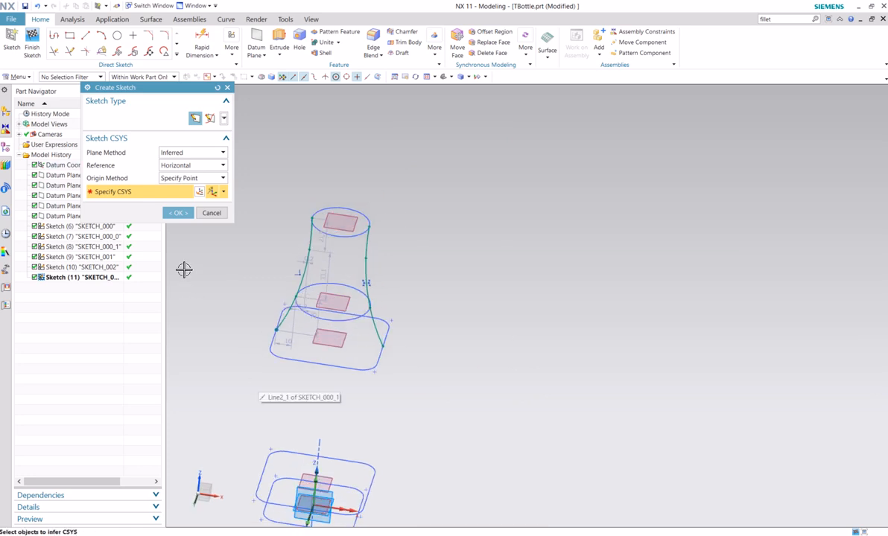
left_click(178, 213)
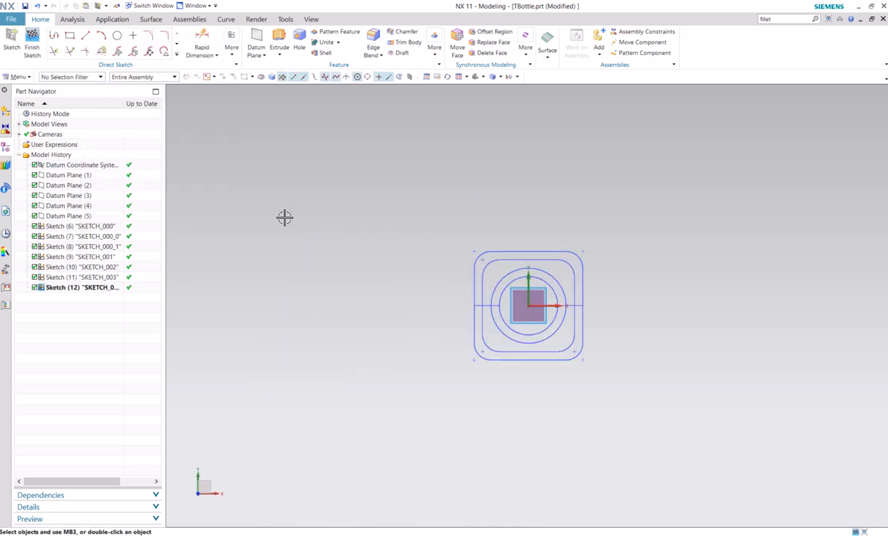
right_click(91, 287)
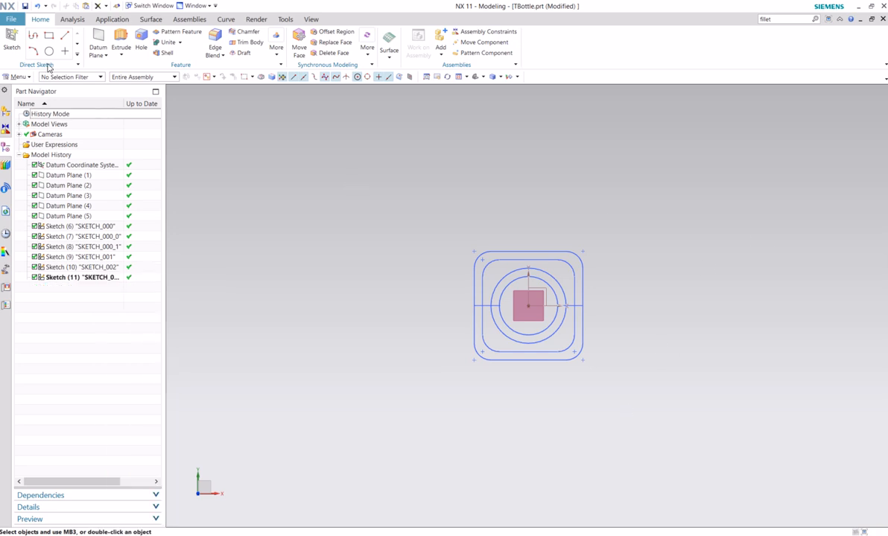
- Start a new sketch on the vertical XZ plane of the datum coordinate system, facing the two mirrored side curves
mouse_move(306, 227)
middle_mouse_down()
mouse_move(347, 237)
mouse_move(312, 239)
middle_mouse_up()
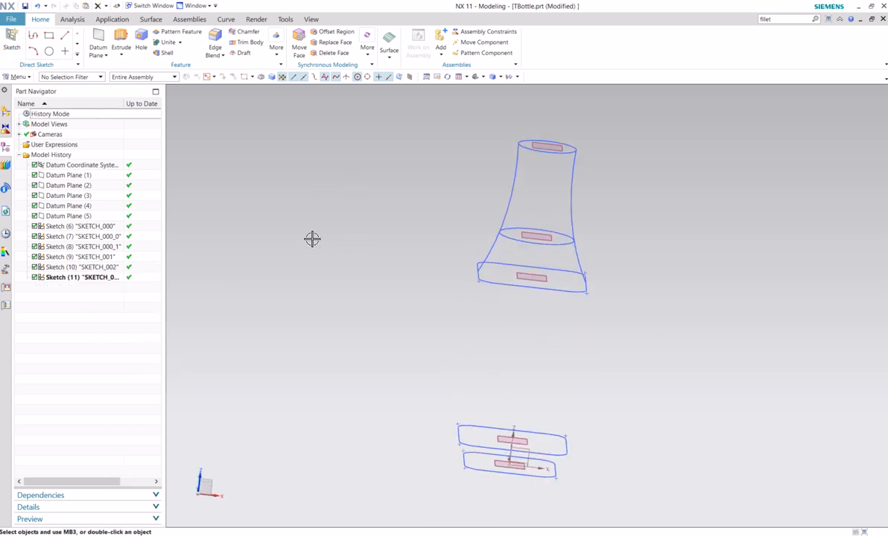
left_click(6, 34)
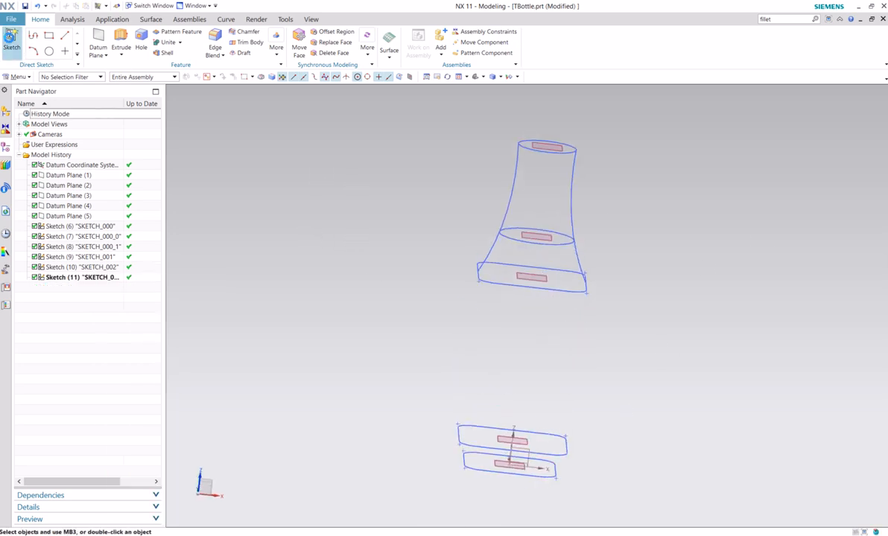
left_click(525, 456)
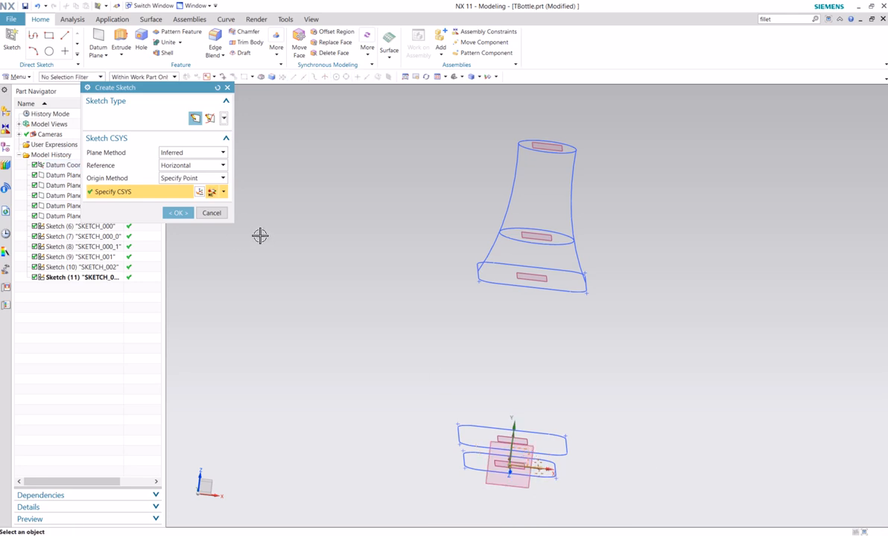
left_click(177, 213)
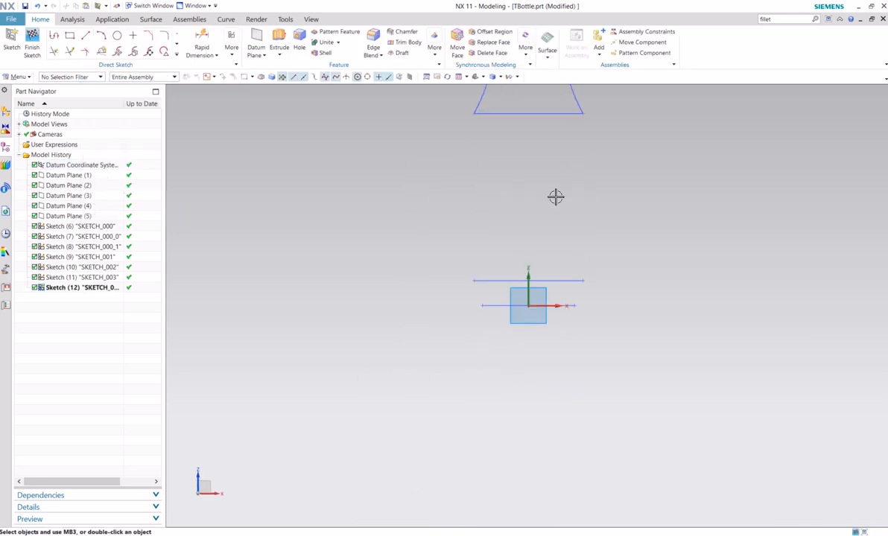
scroll(545, 179, "up", 3)
middle_click_drag(634, 204, 619, 297, "shift")
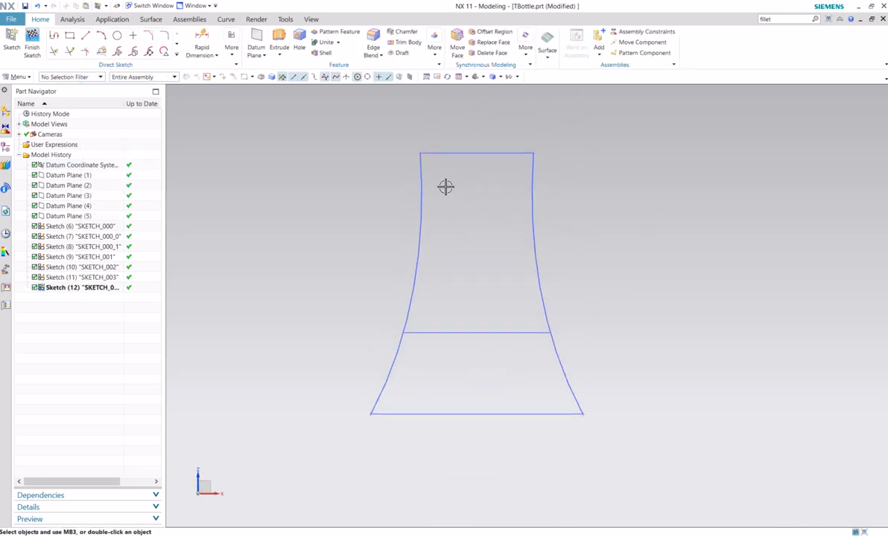
- Draw a degree 3 through-points studio spline with four points, curving upward to the right of the mirrored side curve
left_click(176, 55)
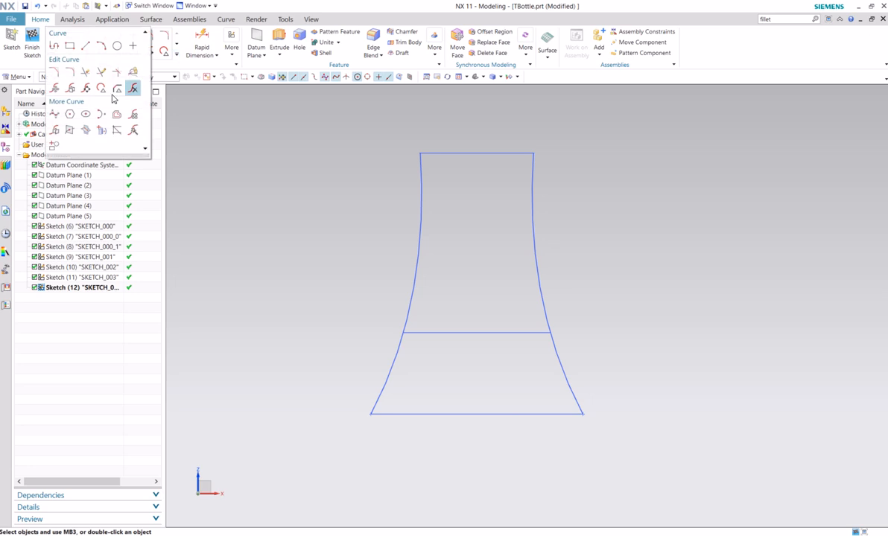
left_click(55, 114)
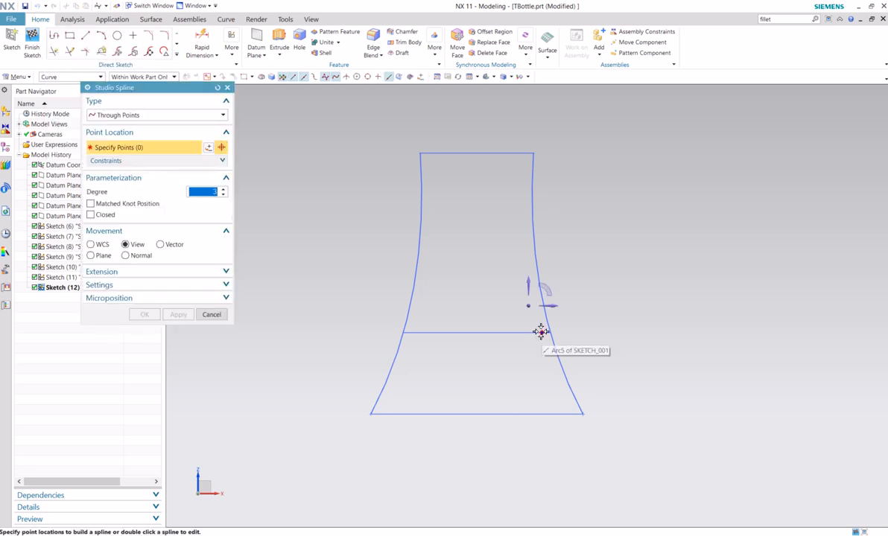
left_click(640, 414)
left_click(600, 331)
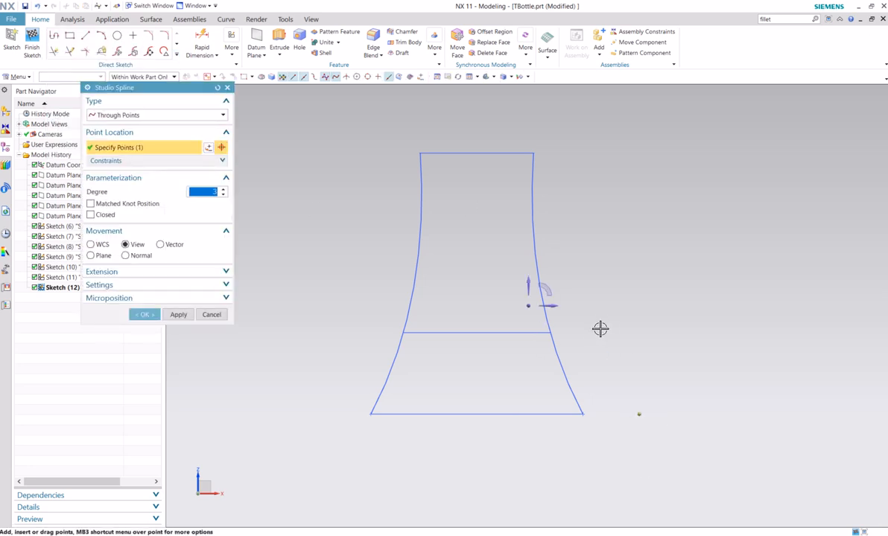
left_click(575, 221)
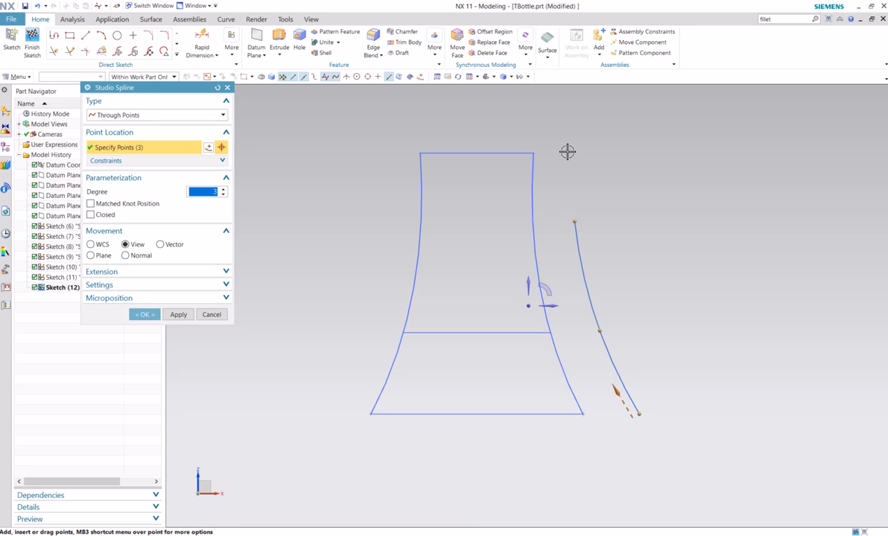
left_click(567, 152)
left_click(145, 314)
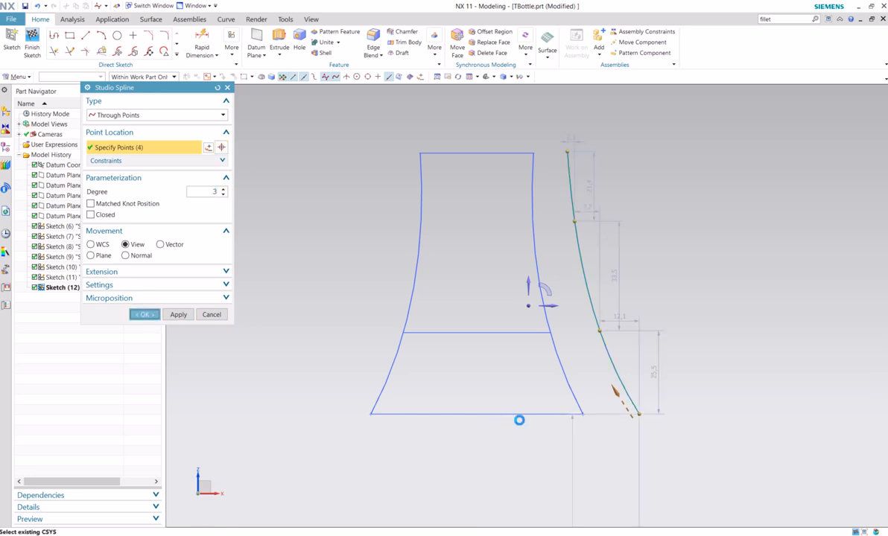
- Attach the spline to the right ends of the three upper cross-sections, align its remaining point with the mirrored curve, and finish the sketch
left_click_drag(639, 414, 583, 414)
left_click_drag(598, 331, 550, 334)
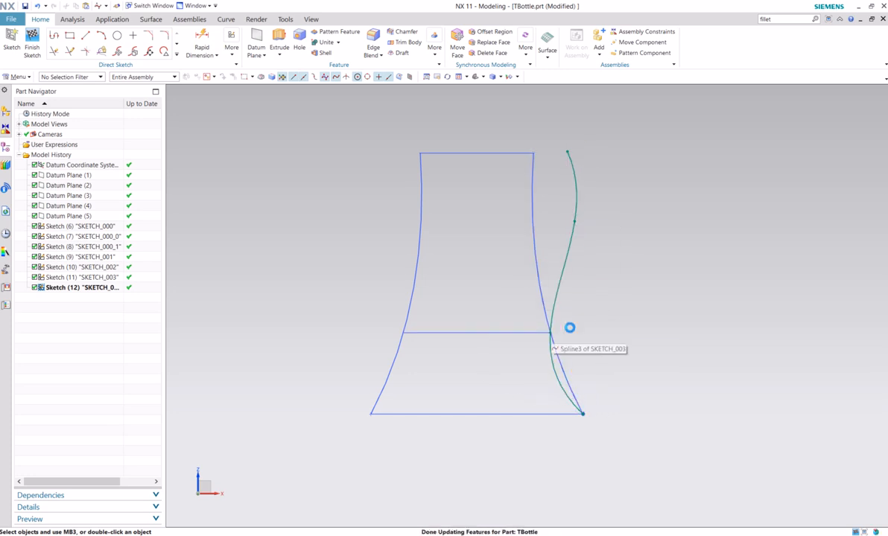
left_click_drag(567, 152, 532, 154)
mouse_move(575, 220)
left_mouse_down()
mouse_move(532, 240)
mouse_move(532, 222)
left_mouse_up()
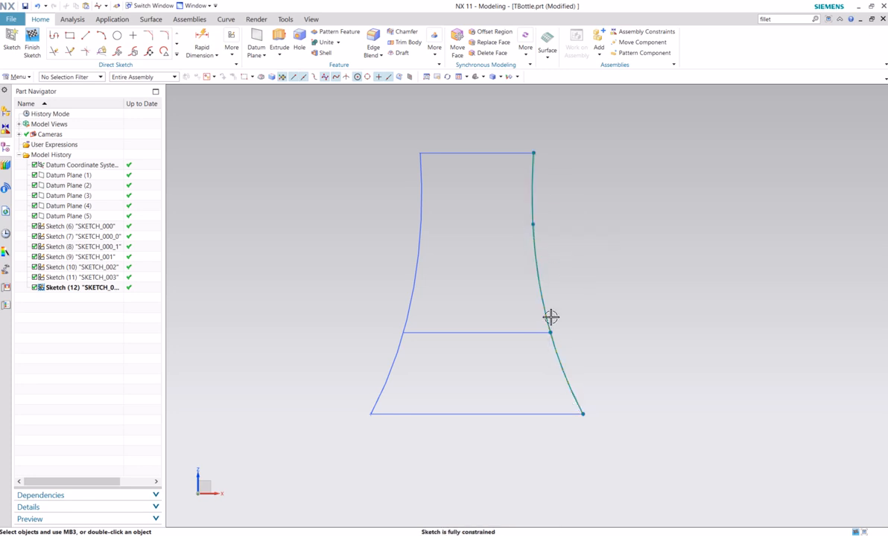
left_click(31, 41)
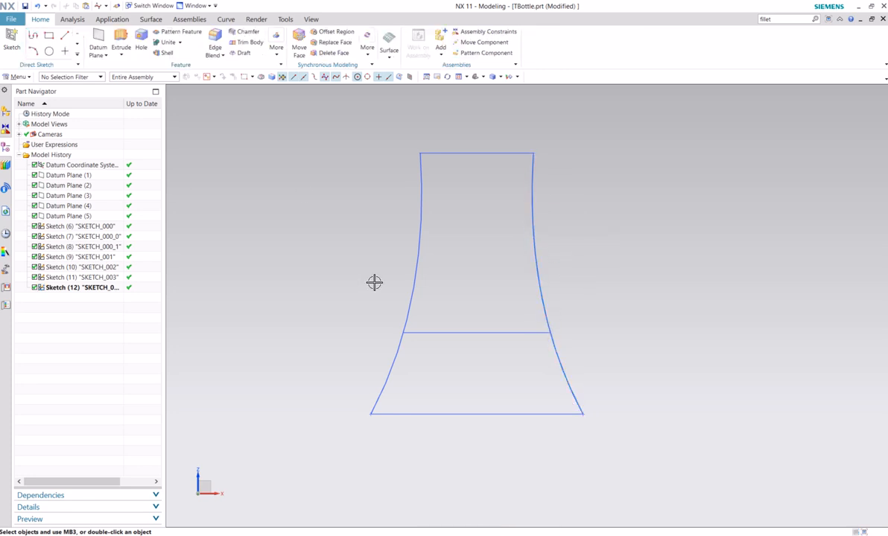
- Reopen Sketch (11), remove its mirrored right-hand spline with Quick Trim, and finish the sketch
left_click(84, 280)
double_click(82, 279)
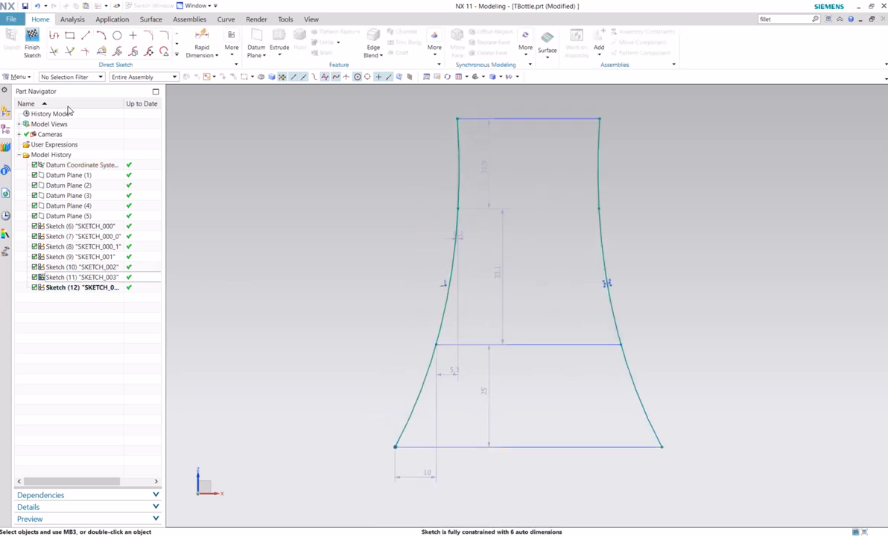
left_click(50, 53)
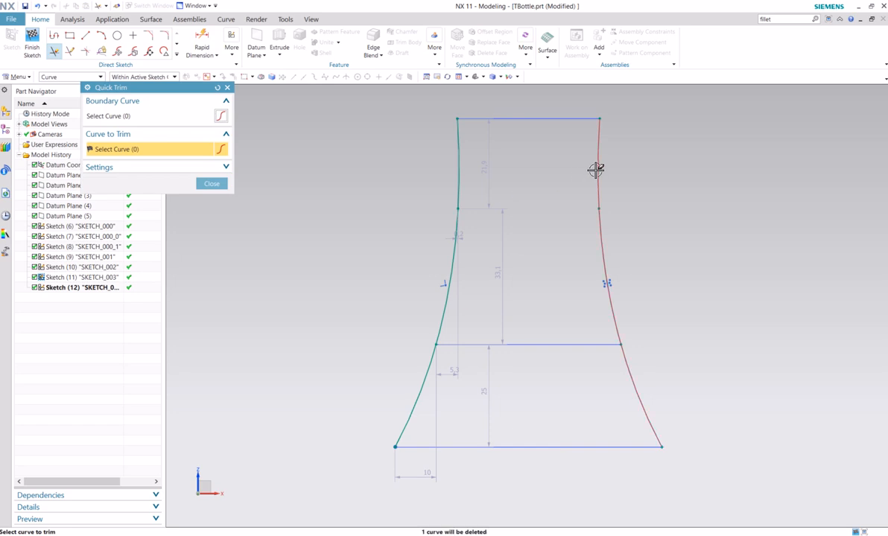
left_click(226, 191)
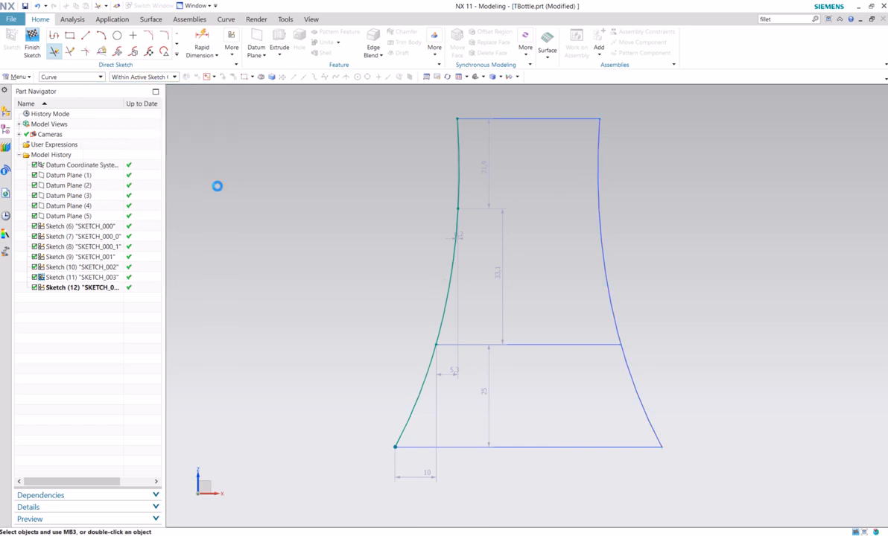
key("ctrl+q")
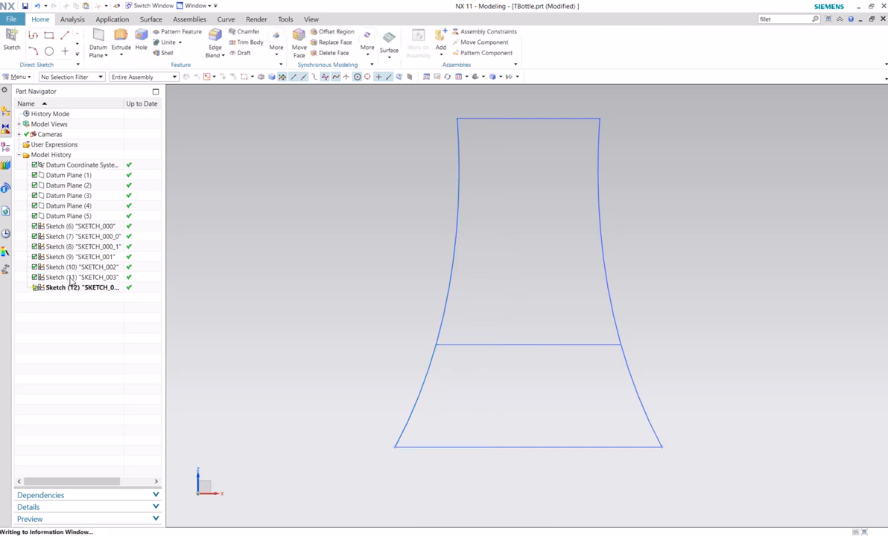
- Check which side curve belongs to Sketch (11) and which to Sketch (12)
left_click(72, 278)
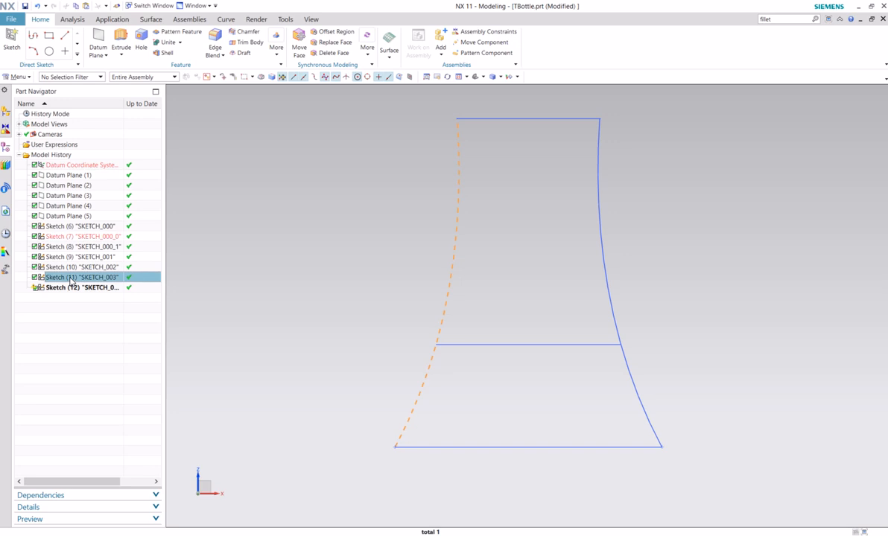
left_click(83, 289)
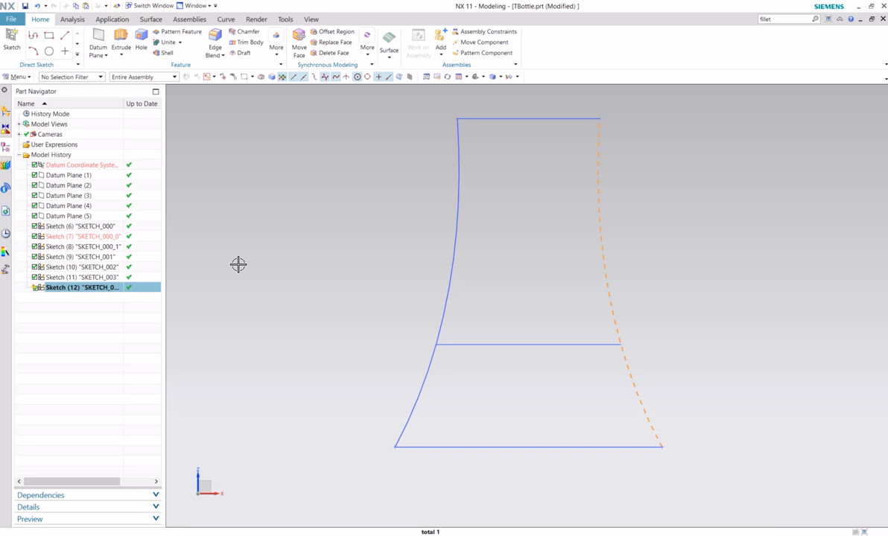
scroll(238, 264, "down", 5)
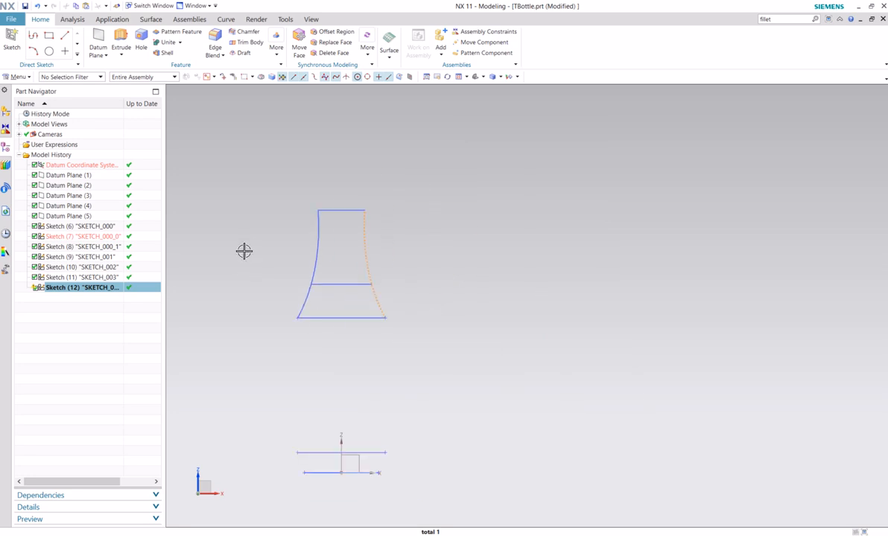
scroll(243, 251, "up", 4)
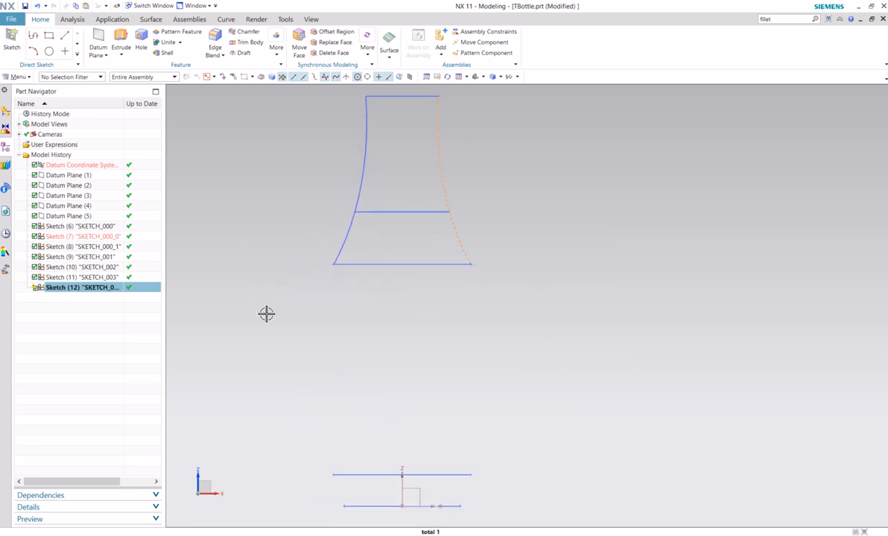
scroll(267, 315, "down", 1)
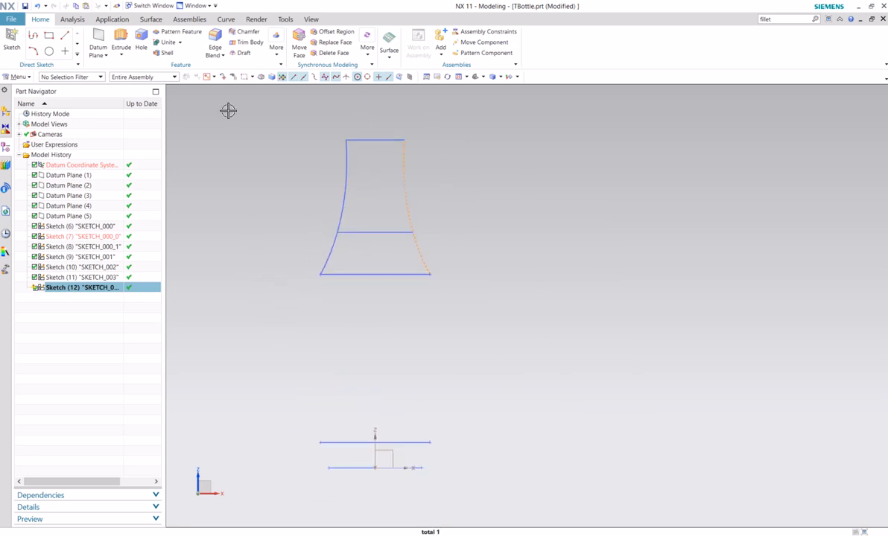
- Look through the available command groups for a surfacing tool that can build the bottle body
left_click(78, 22)
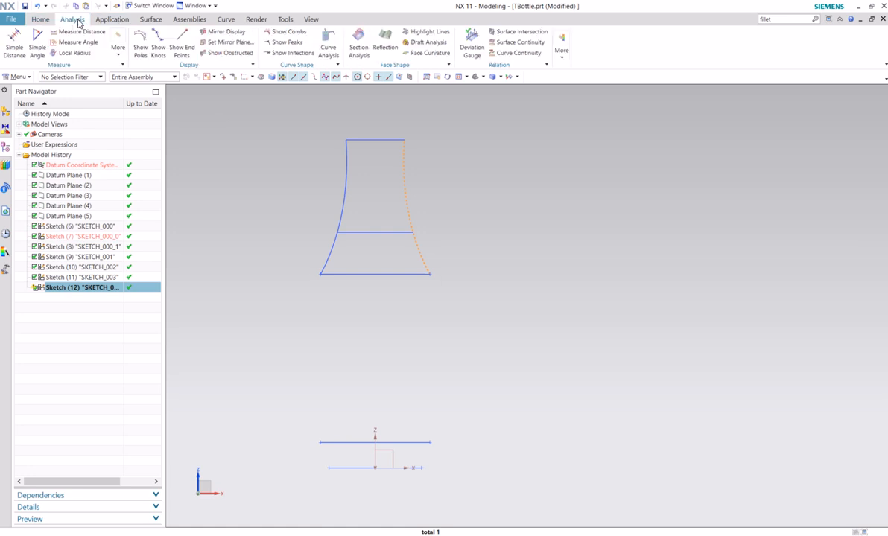
left_click(146, 22)
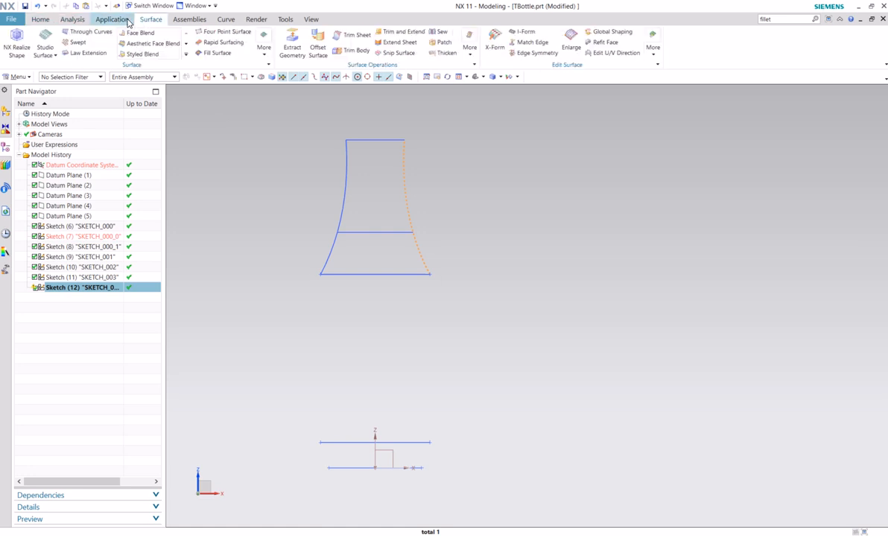
left_click(39, 20)
left_click(438, 77)
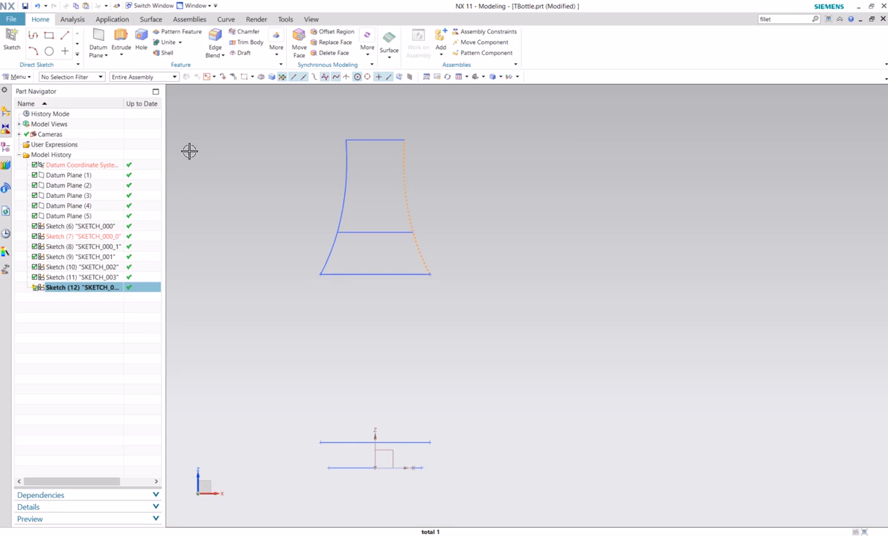
left_click(68, 20)
left_click(110, 20)
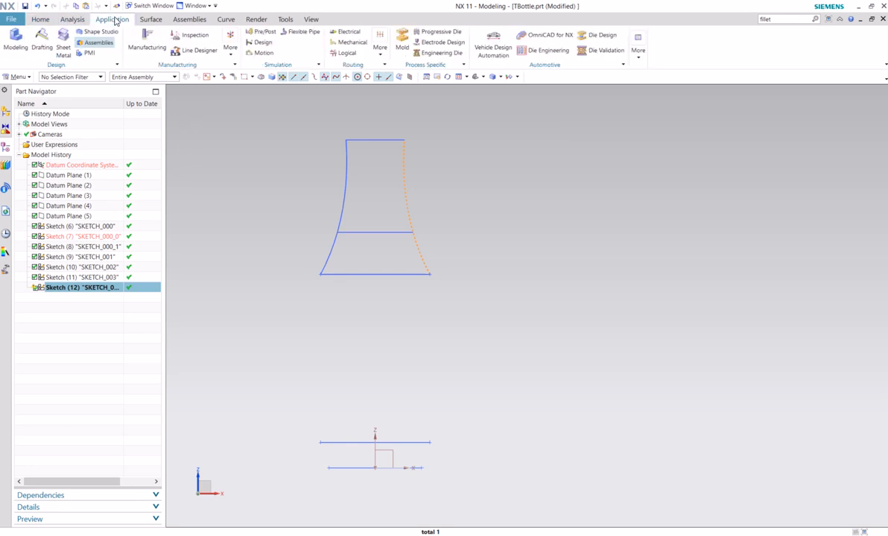
left_click(151, 20)
left_click(189, 19)
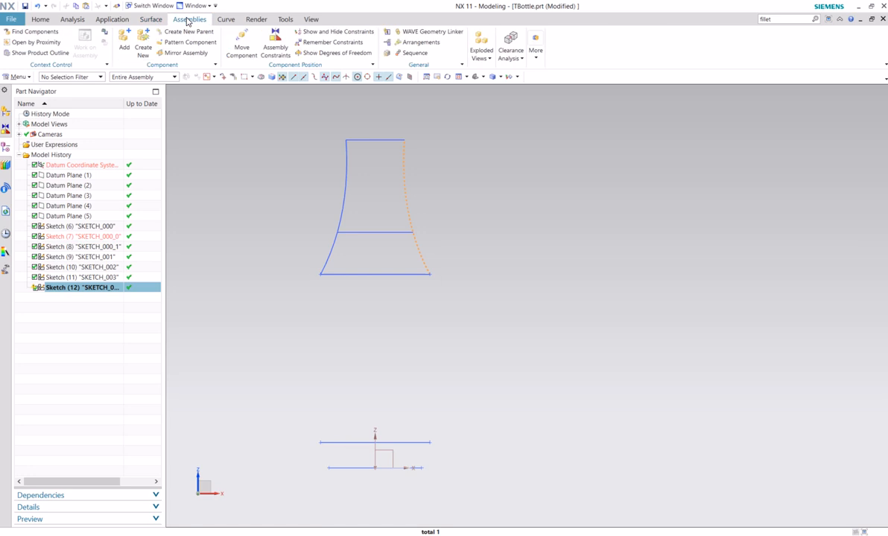
left_click(226, 20)
left_click(256, 20)
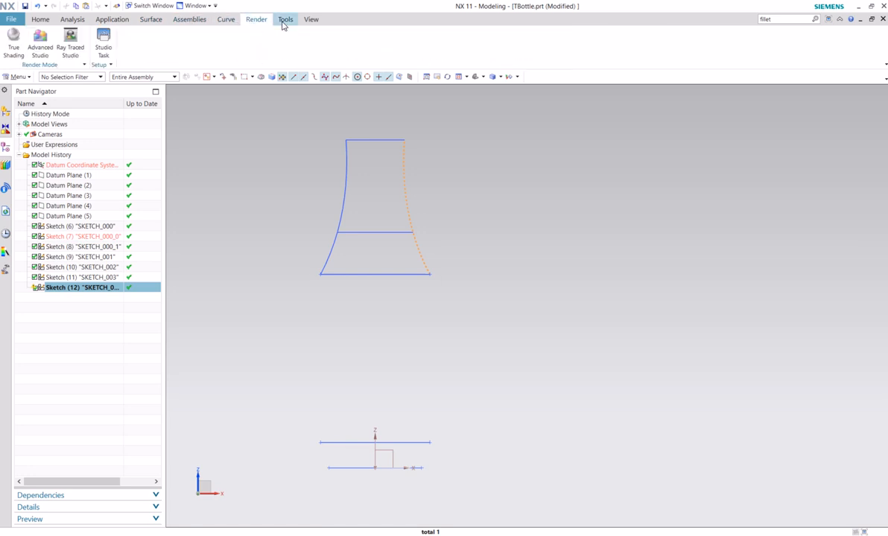
left_click(41, 20)
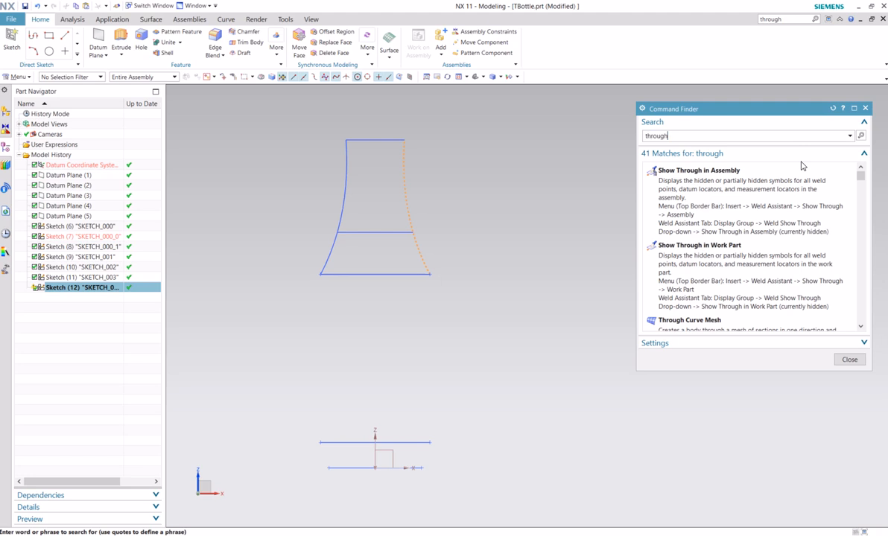
key("Return")
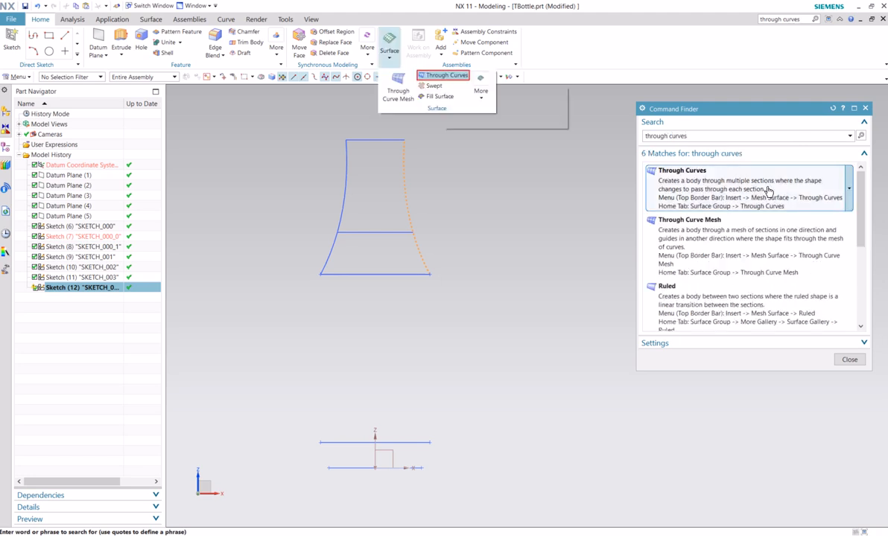
left_click(766, 193)
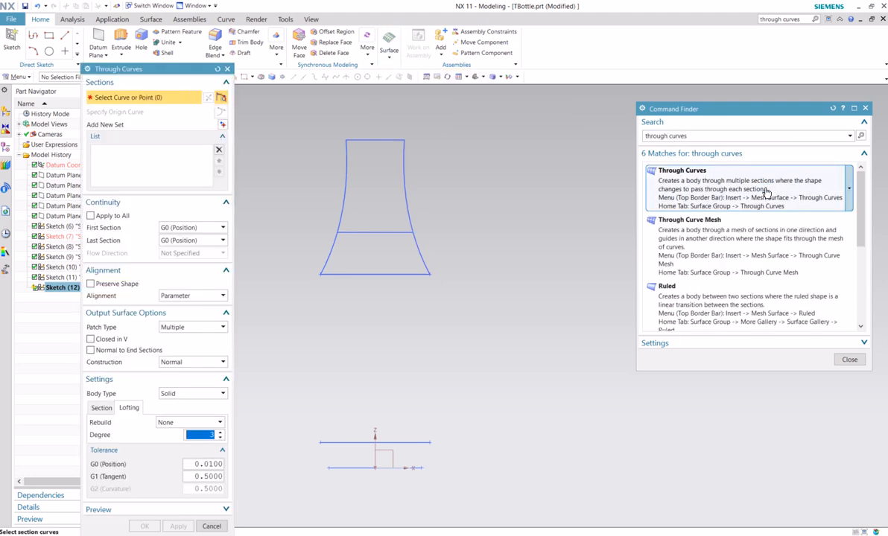
left_click(865, 108)
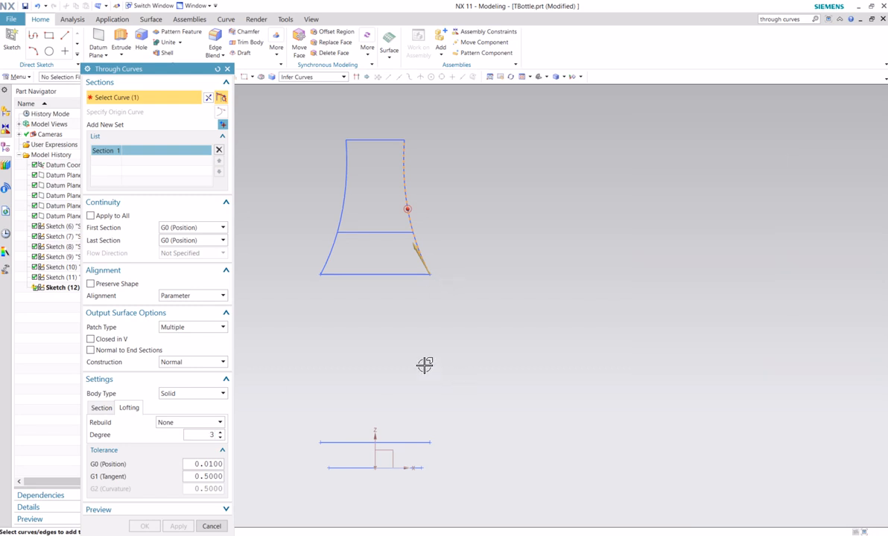
middle_click_drag(406, 306, 529, 341)
scroll(463, 388, "up", 2)
scroll(504, 344, "down", 1)
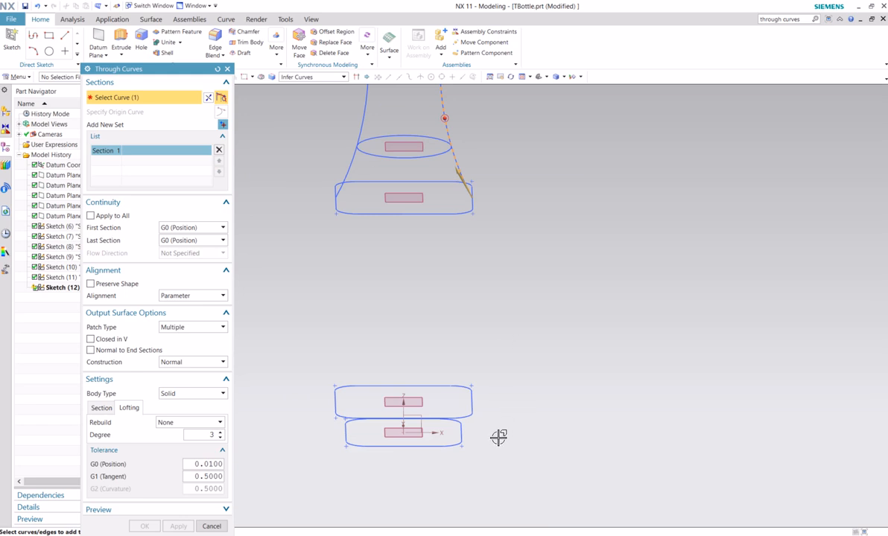
left_click(443, 446)
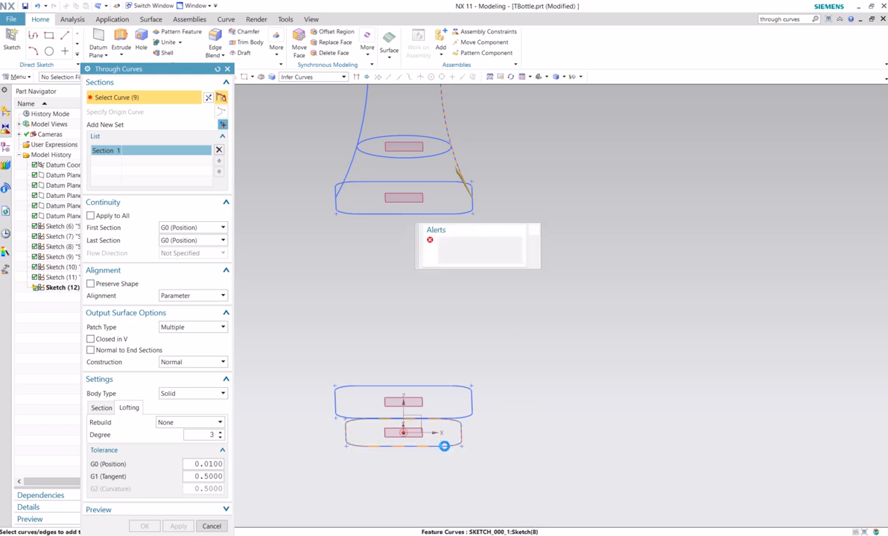
left_click(444, 446)
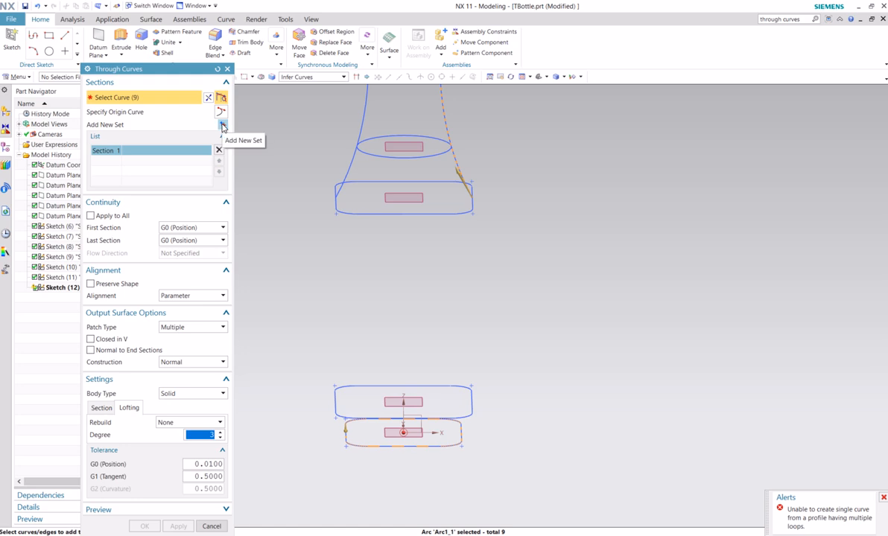
left_click(222, 127)
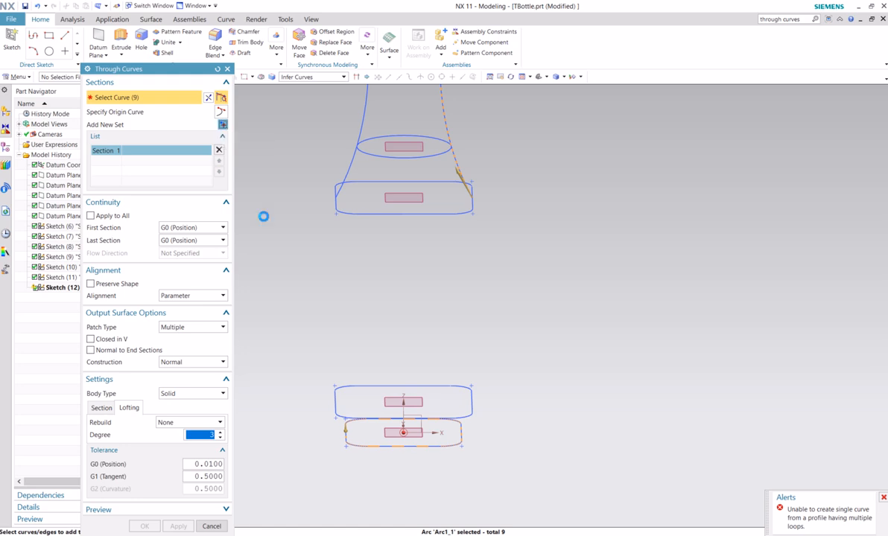
left_click(468, 414)
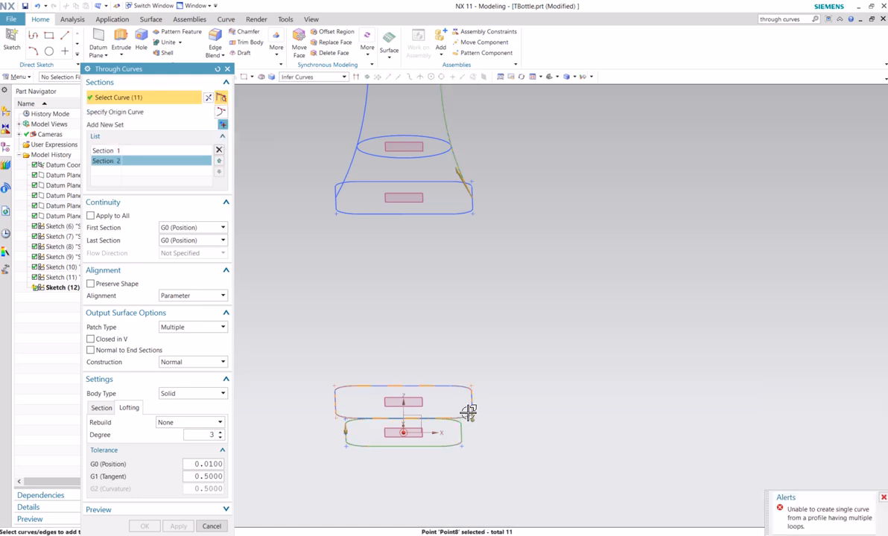
left_click(222, 125)
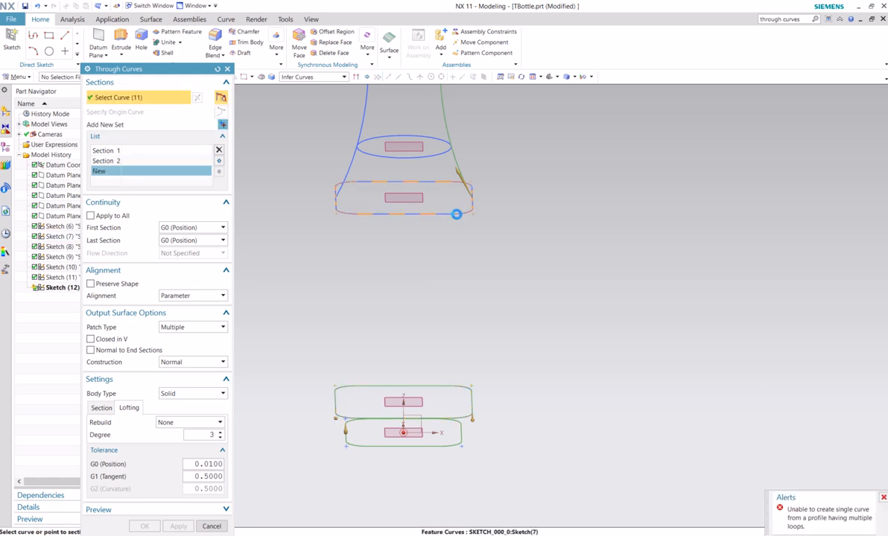
left_click(457, 214)
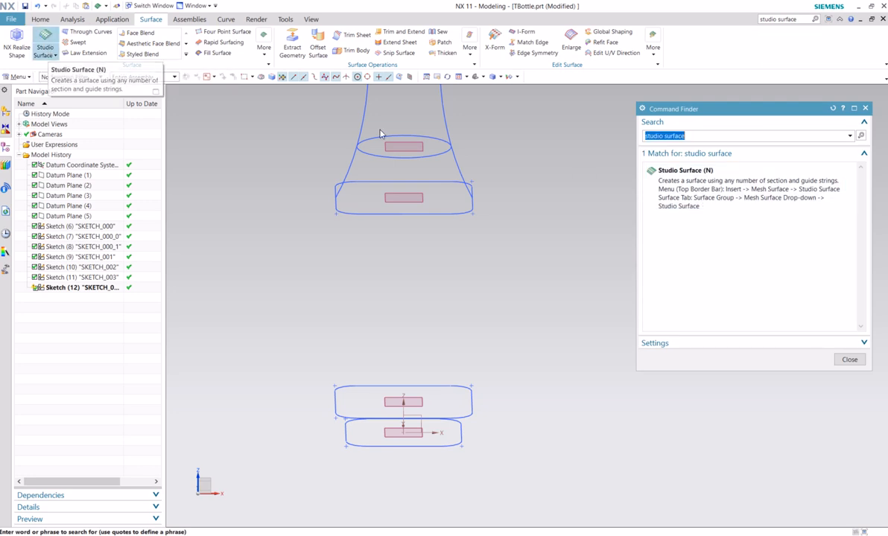
- Close the Command Finder showing the Studio Surface command
left_click(849, 360)
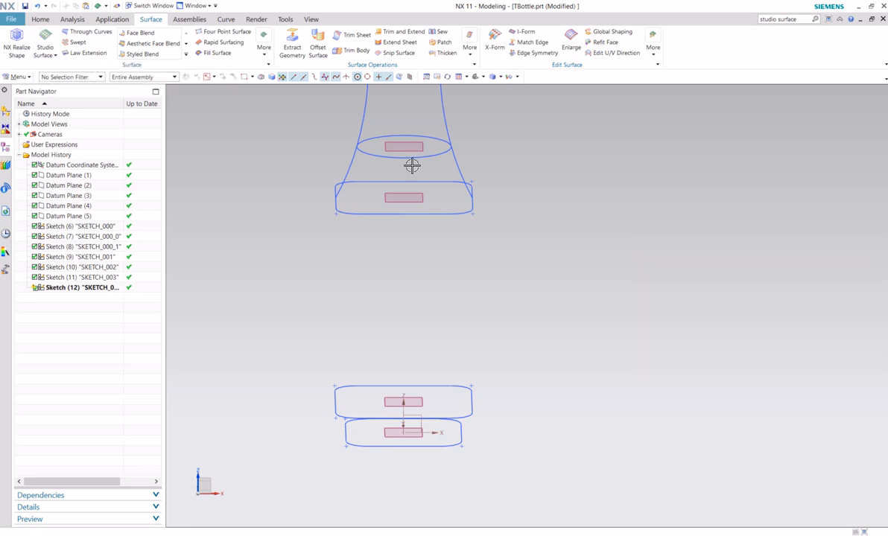
- Set up a Studio Surface with the base rounded rectangle and the one just above it as two separate section sets
left_click(45, 39)
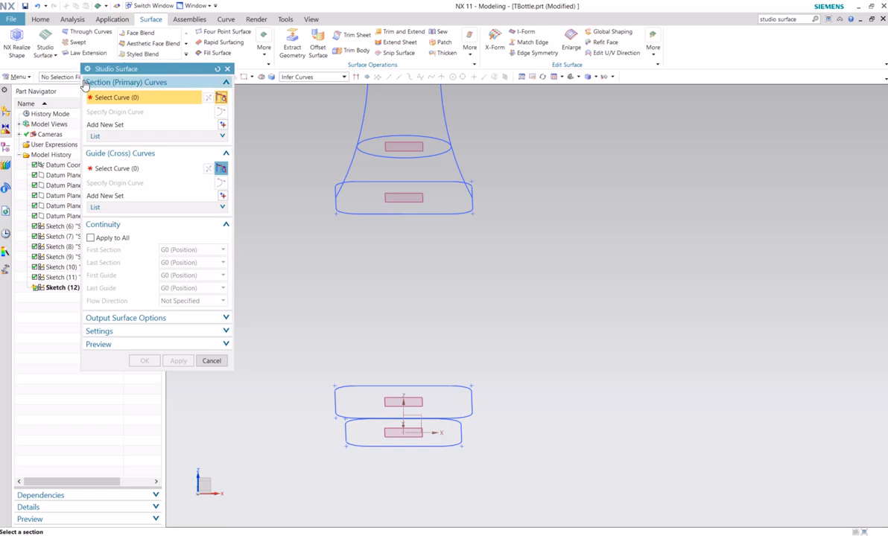
left_click(440, 448)
left_click(497, 457)
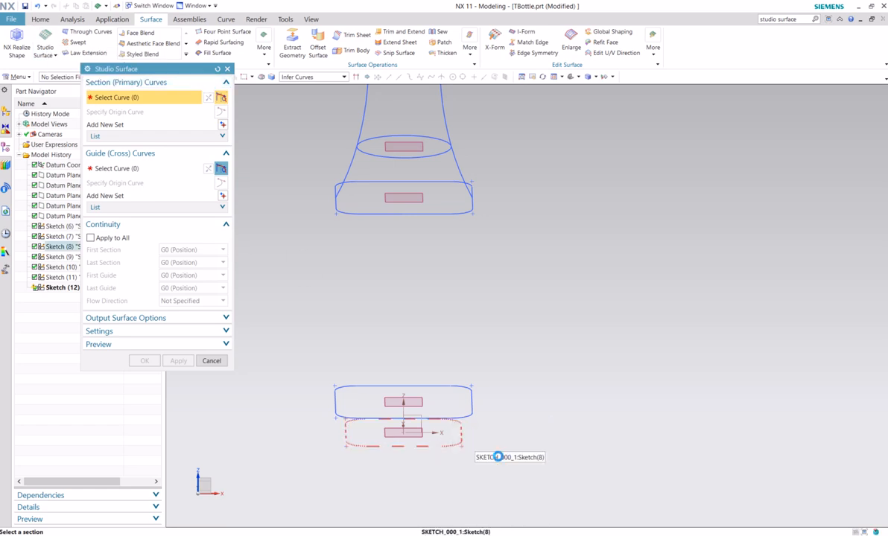
left_click(221, 126)
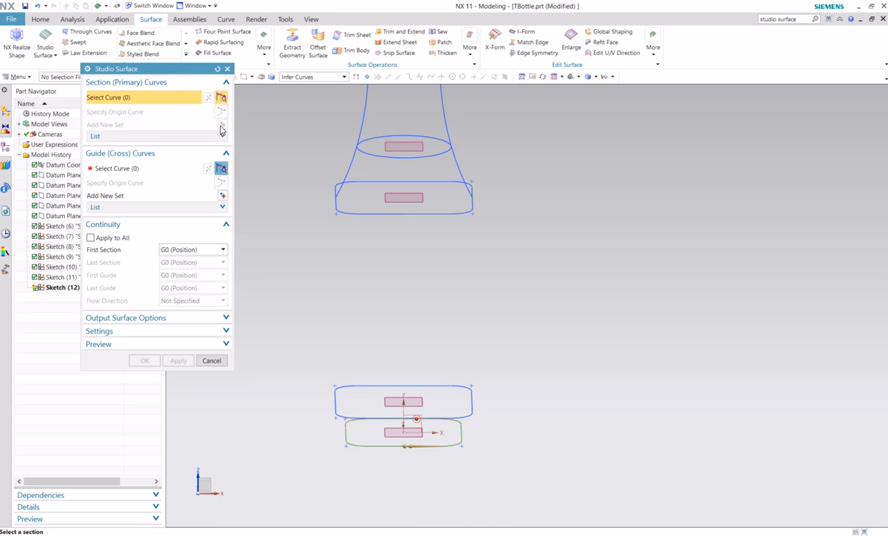
left_click(448, 416)
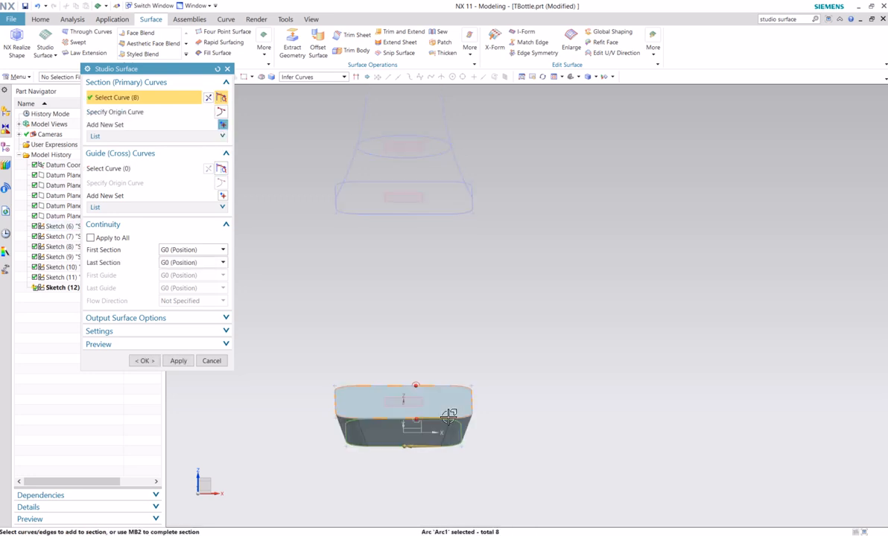
- Add the shoulder rounded rectangle as third section, align it with the other sections to remove the twist, and create the body surface
left_click(222, 126)
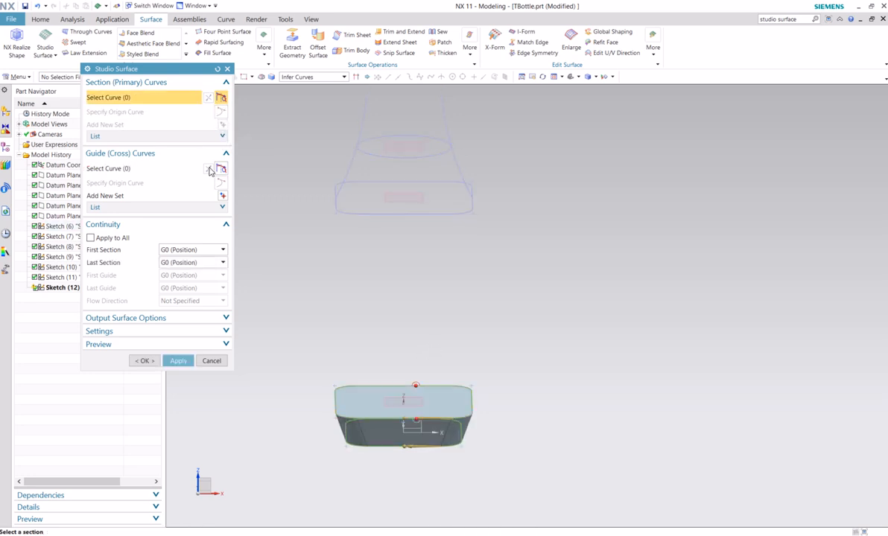
left_click(453, 214)
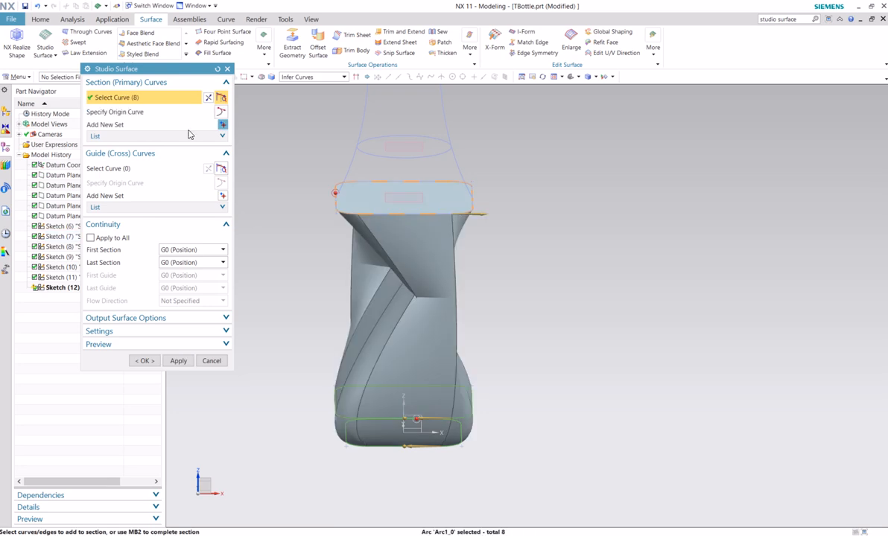
left_click(221, 111)
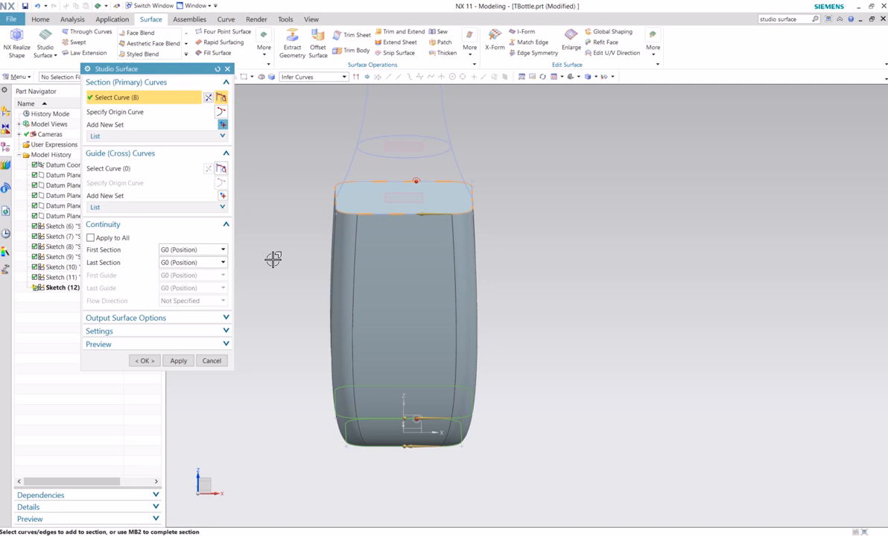
left_click(179, 361)
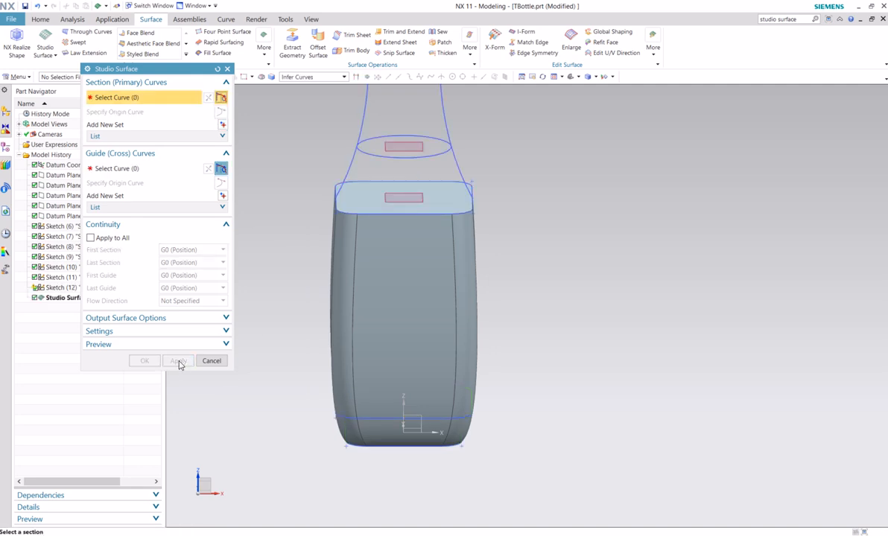
left_click(211, 361)
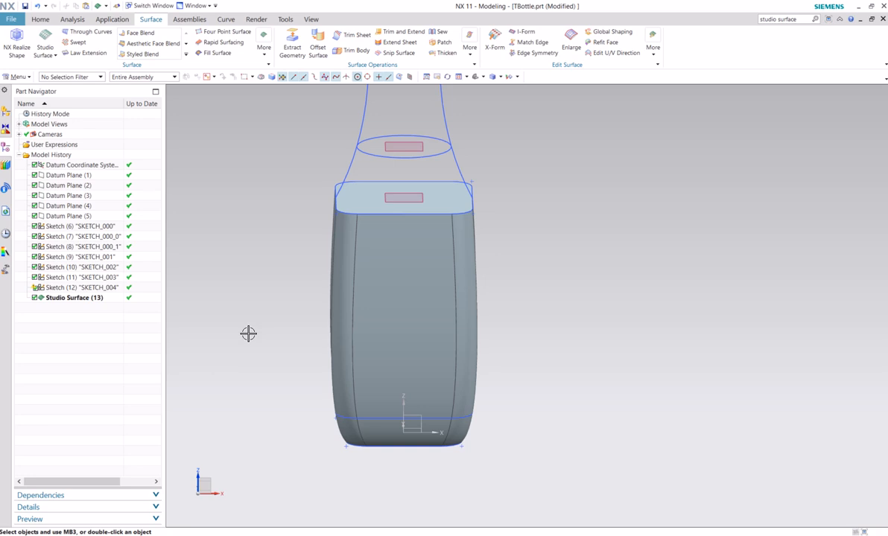
middle_click_drag(252, 326, 294, 325)
scroll(219, 299, "down", 2)
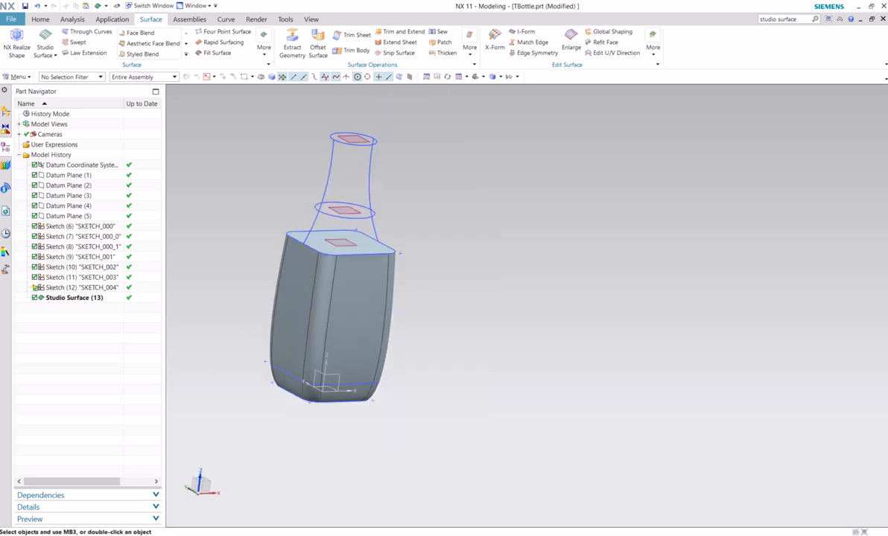
scroll(266, 259, "up", 3)
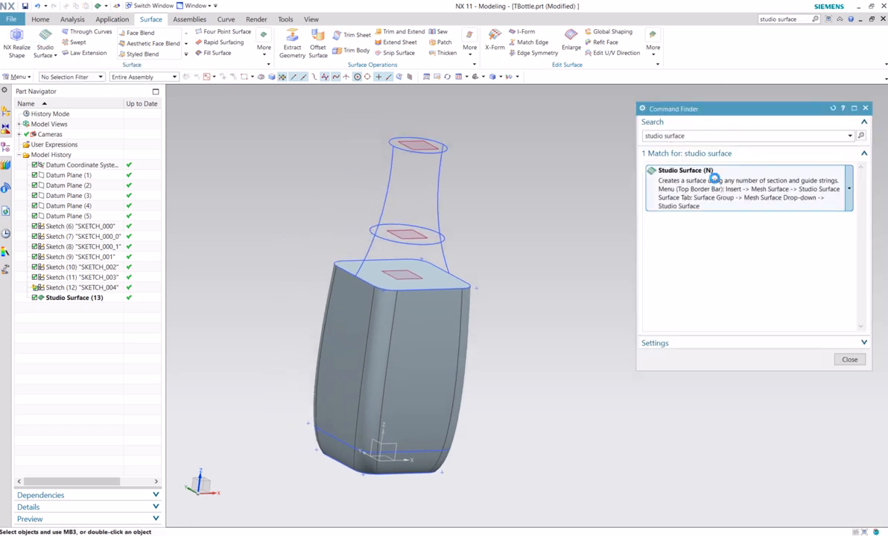
left_click(717, 184)
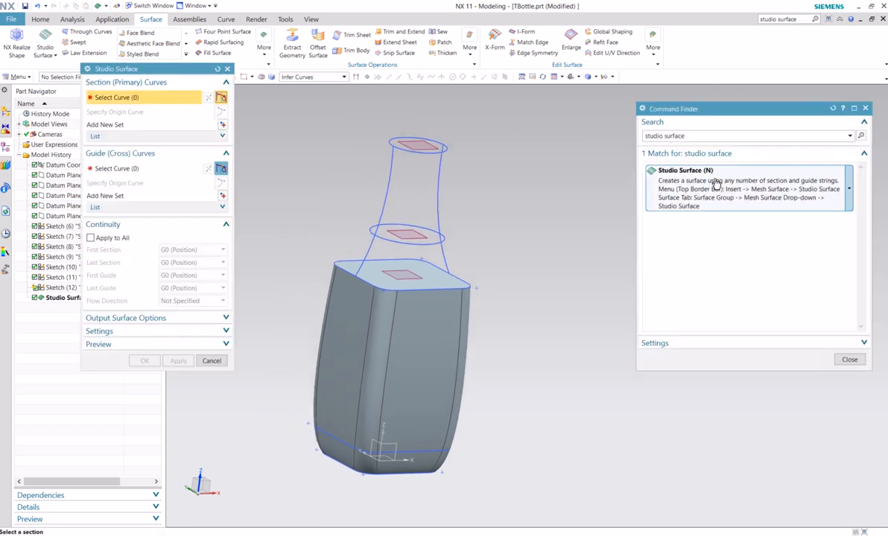
left_click(448, 290)
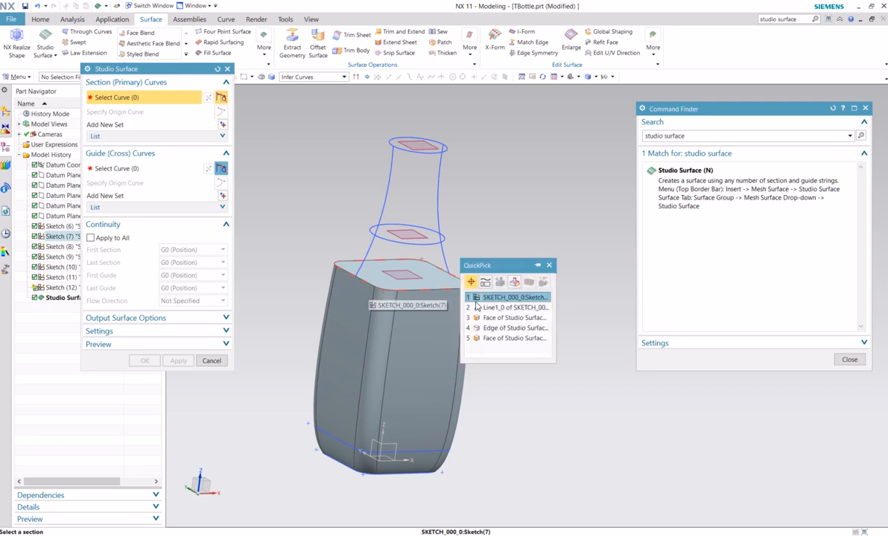
left_click(475, 301)
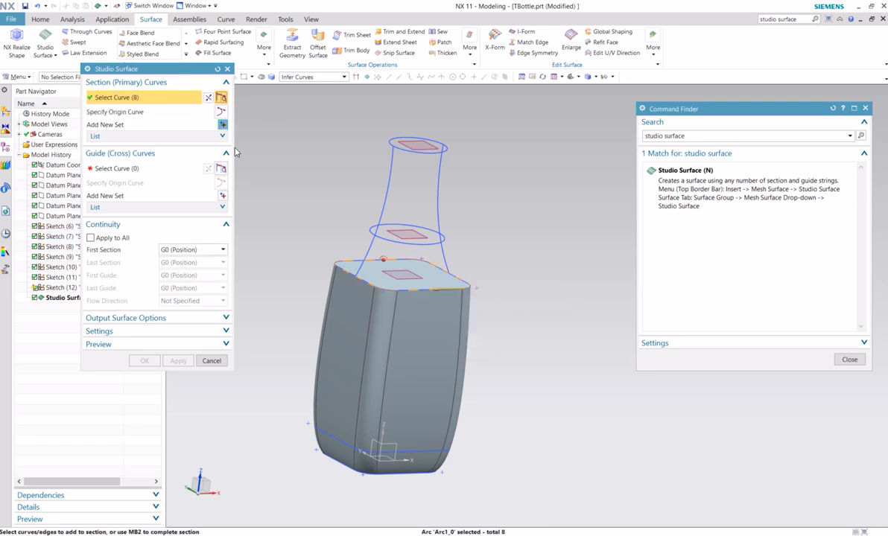
left_click(436, 243)
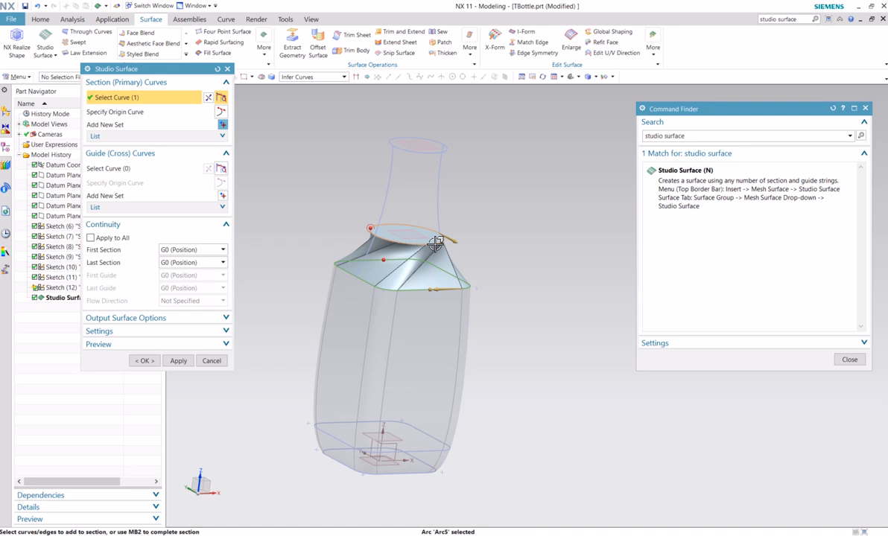
left_click(209, 99)
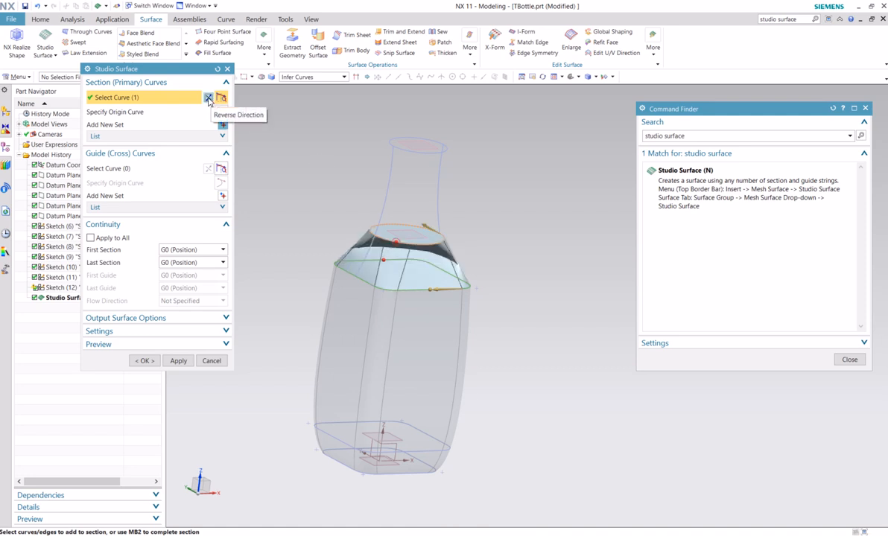
middle_click_drag(327, 198, 307, 203)
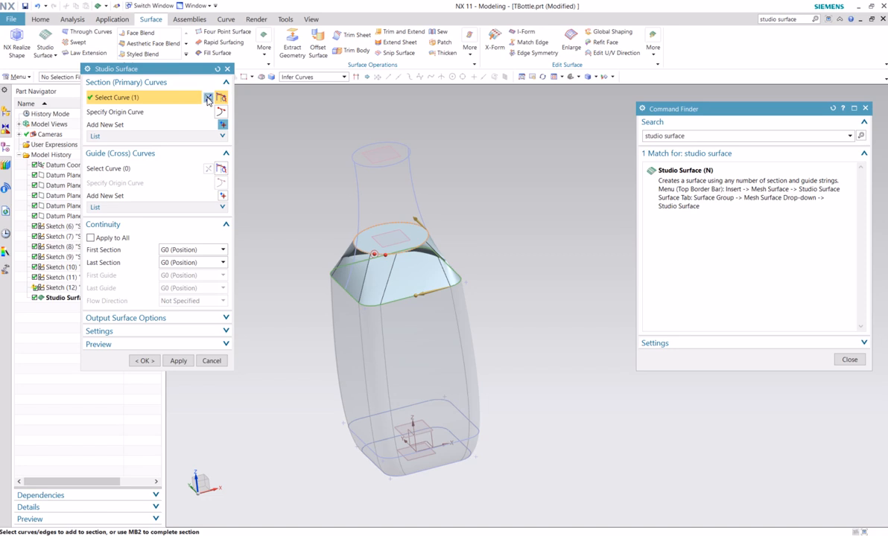
left_click(209, 99)
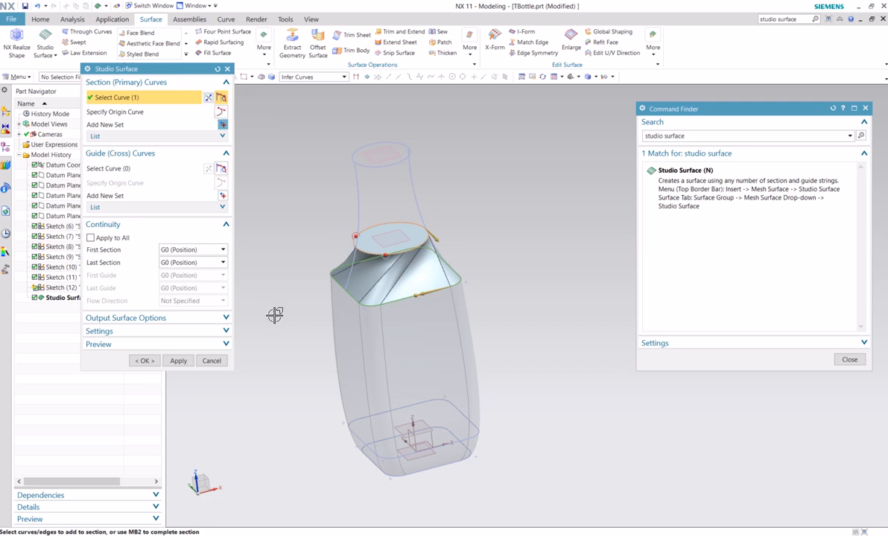
left_click(224, 127)
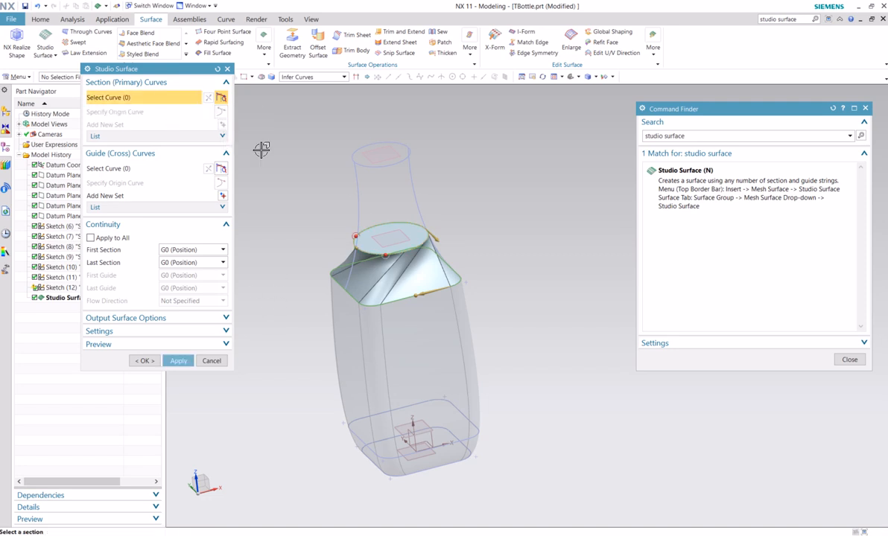
left_click(401, 162)
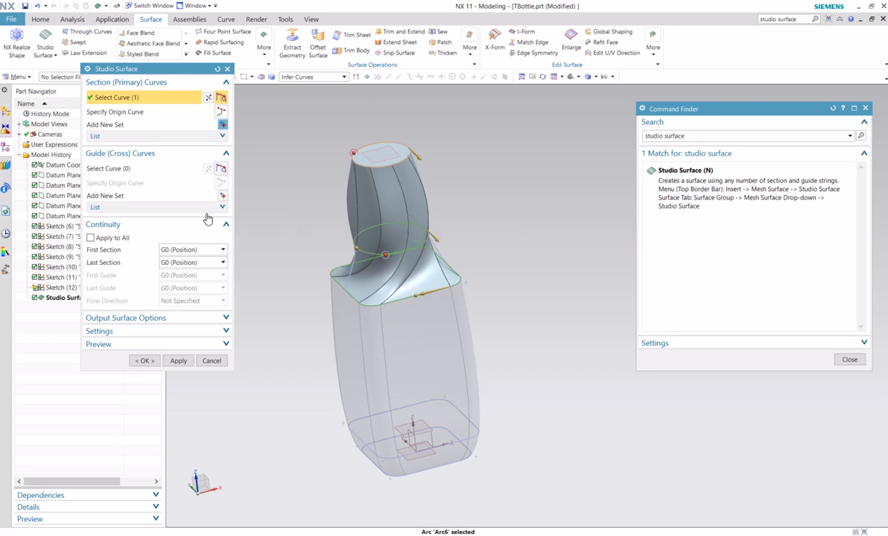
left_click(146, 170)
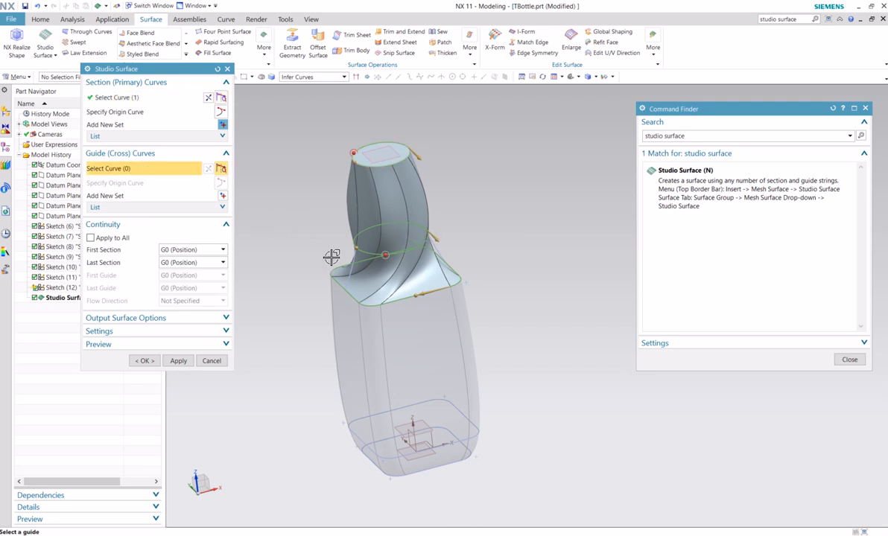
left_click(354, 266)
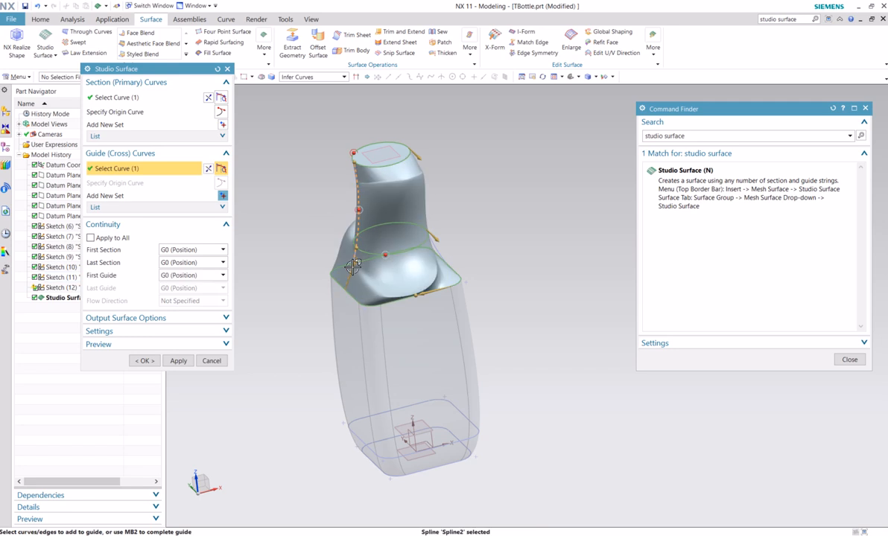
mouse_move(462, 276)
middle_mouse_down()
mouse_move(486, 277)
mouse_move(471, 280)
middle_mouse_up()
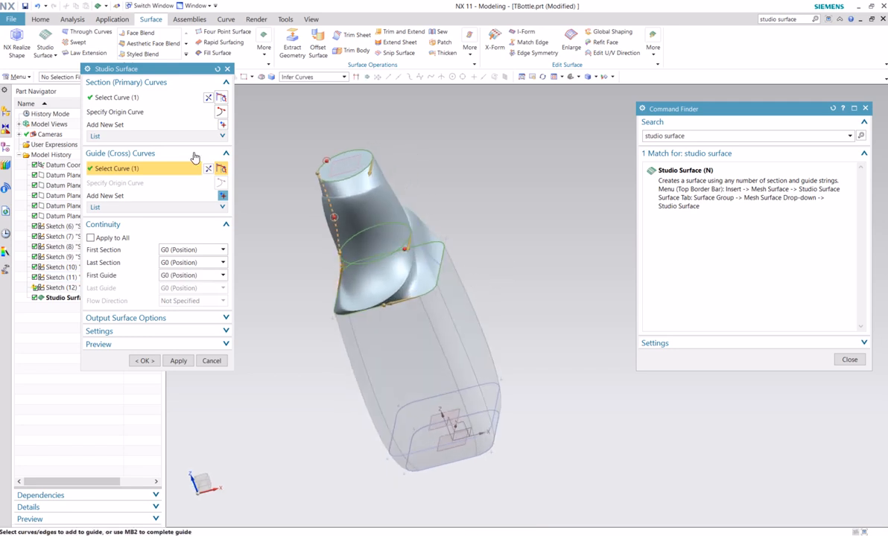
left_click(223, 198)
left_click(427, 252)
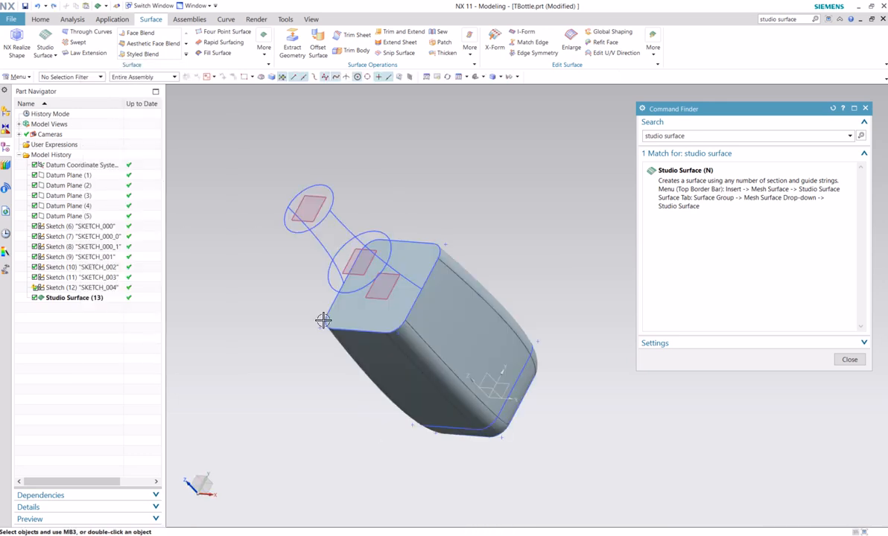
- Set up another Studio Surface with the shoulder rounded rectangle and the lower neck circle as separate section sets
middle_click_drag(303, 314, 322, 297)
left_click(688, 197)
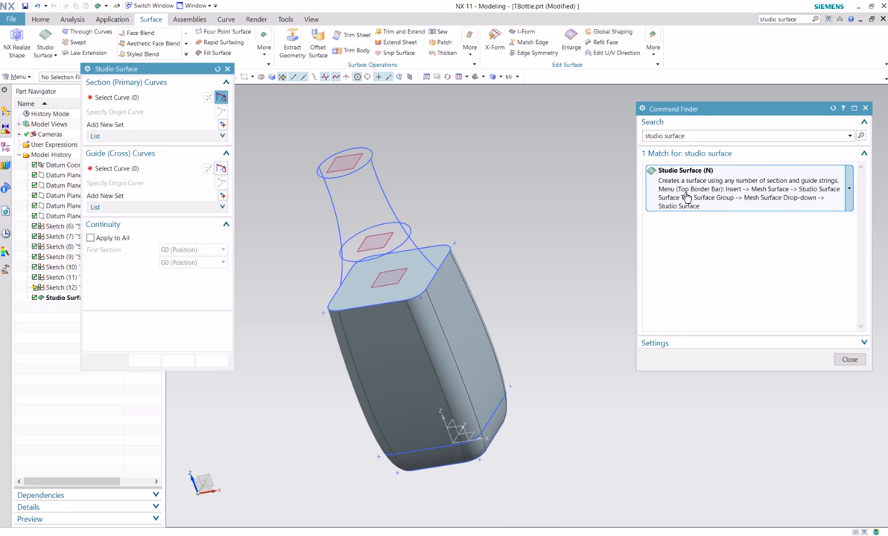
left_click(397, 302)
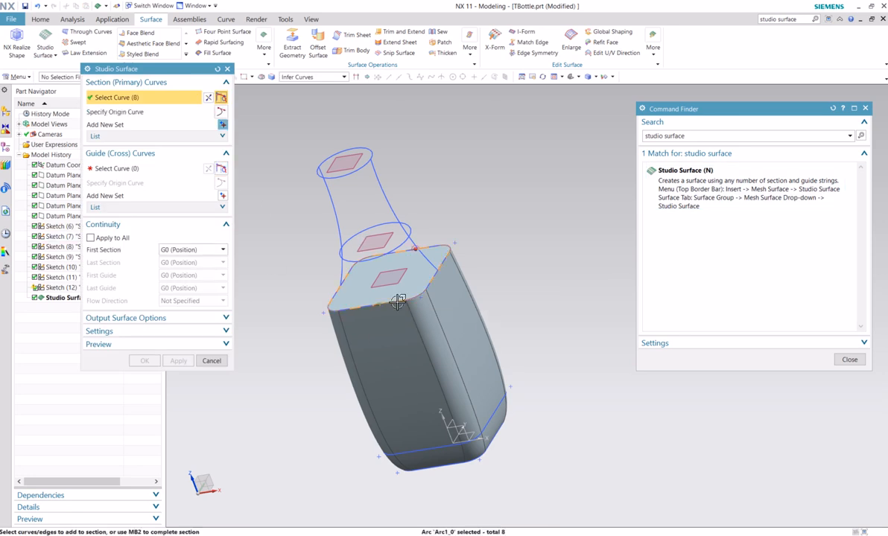
left_click(223, 126)
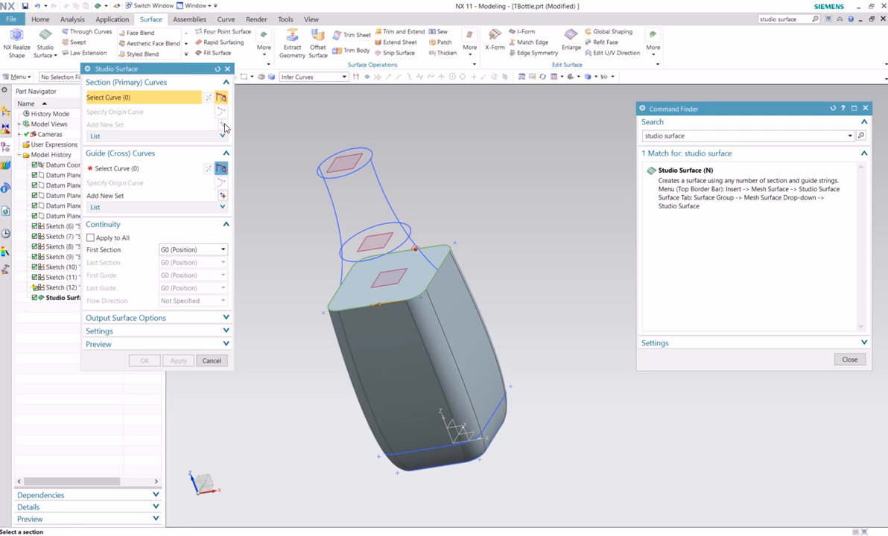
left_click(401, 244)
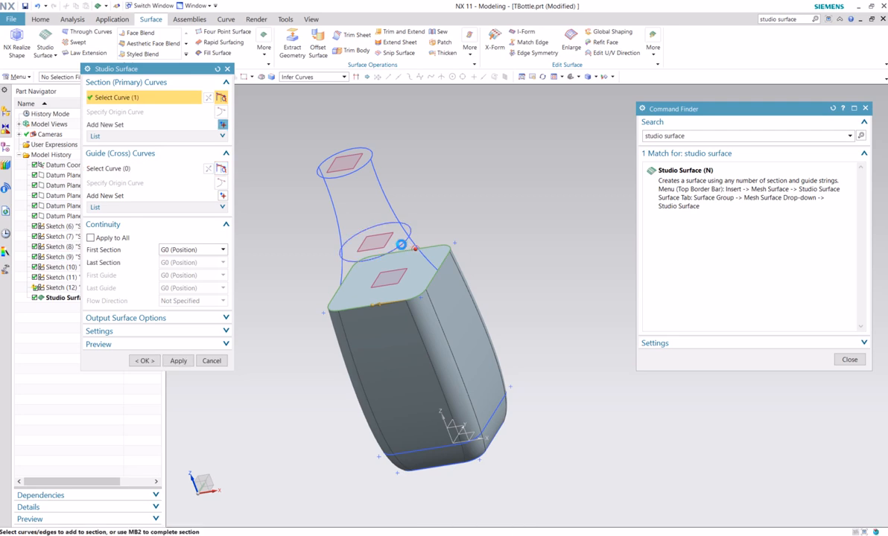
- Add the two side splines of the neck as separate guide sets of the Studio Surface
left_click(143, 170)
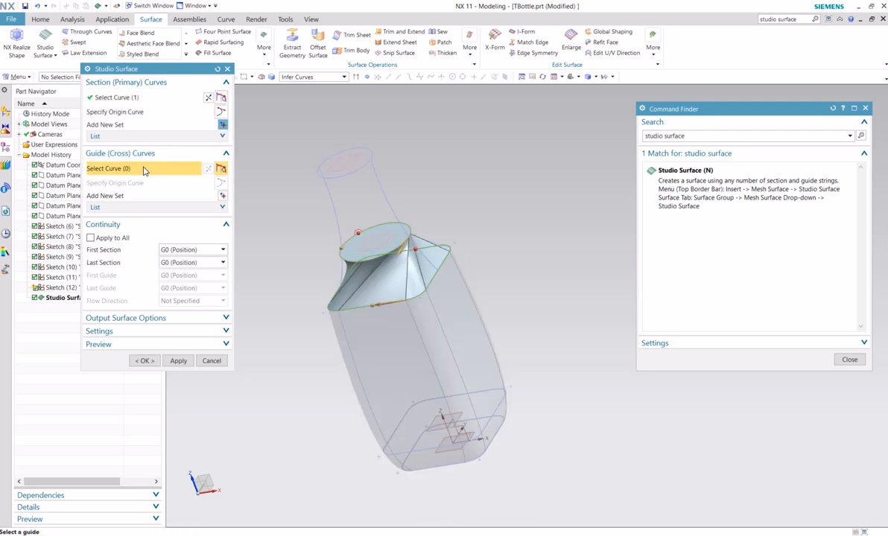
left_click(340, 267)
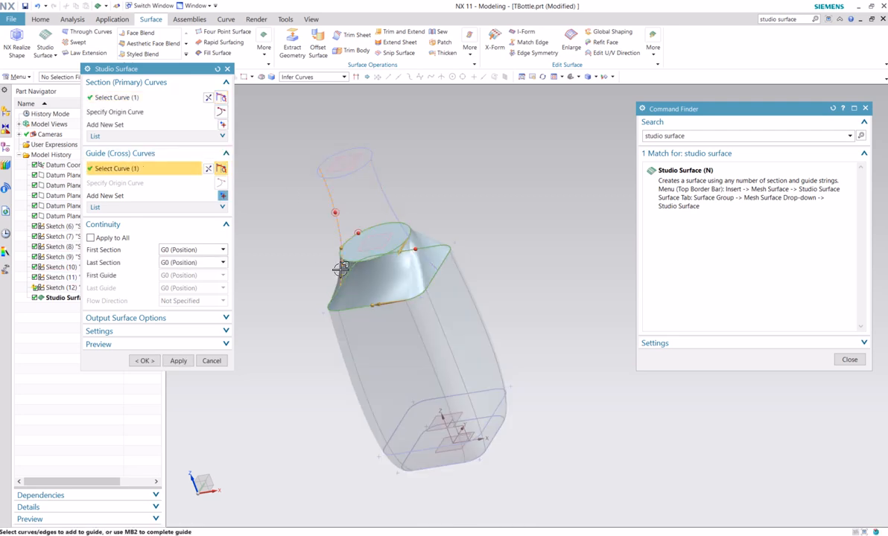
left_click(222, 198)
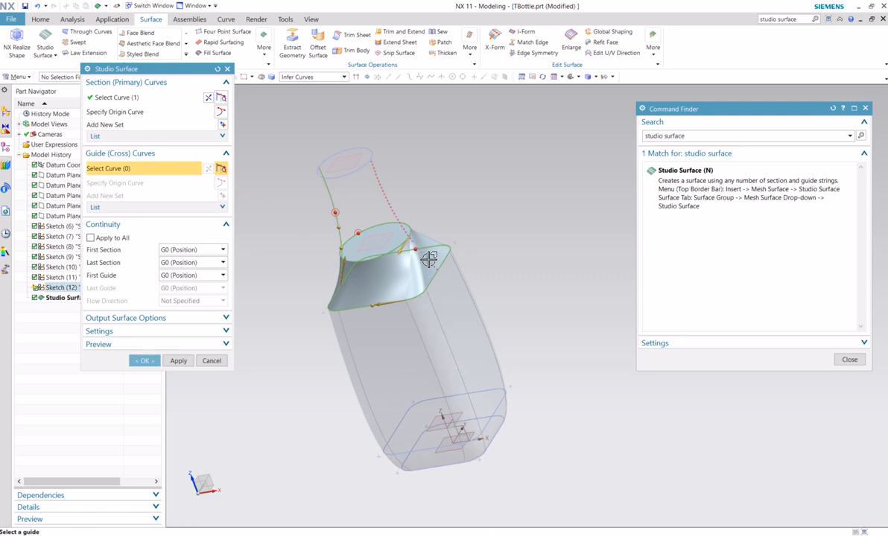
left_click(430, 259)
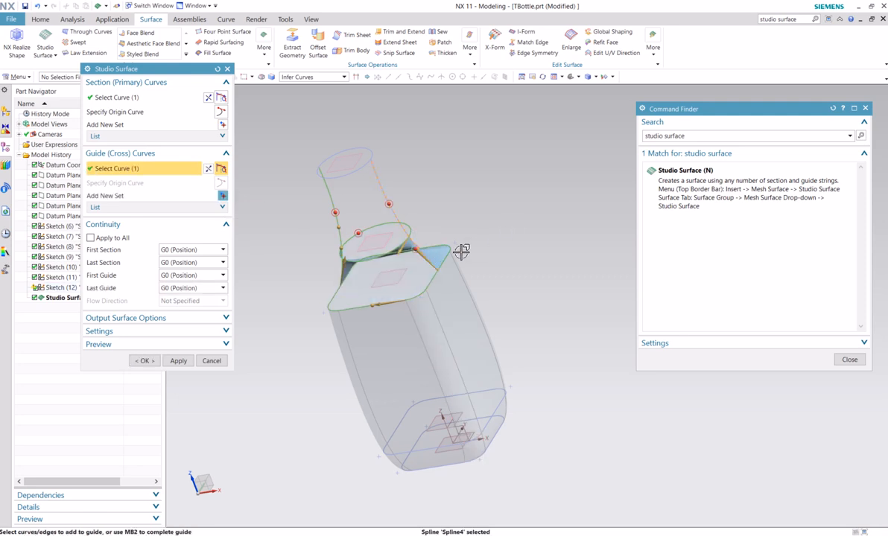
- Reverse the direction of the lower neck circle section and create the transition surface between shoulder and neck
middle_click_drag(493, 246, 498, 260)
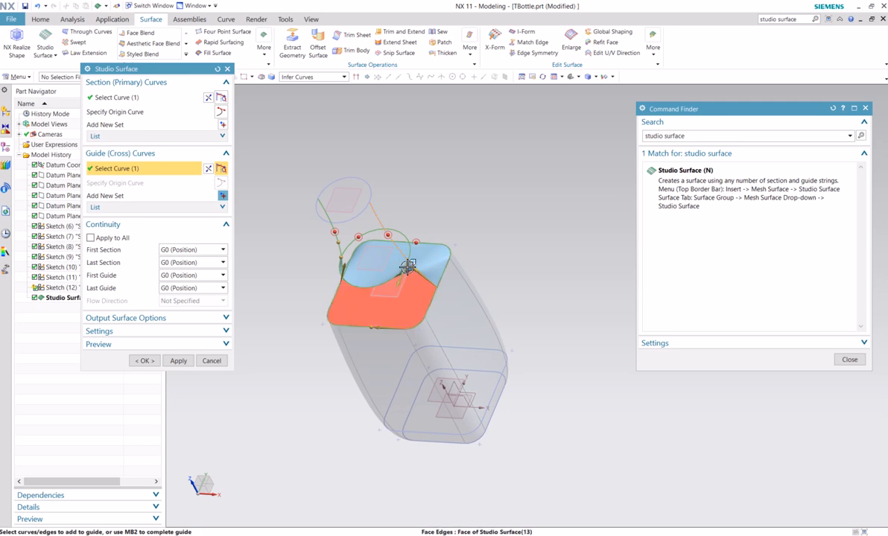
left_click(209, 98)
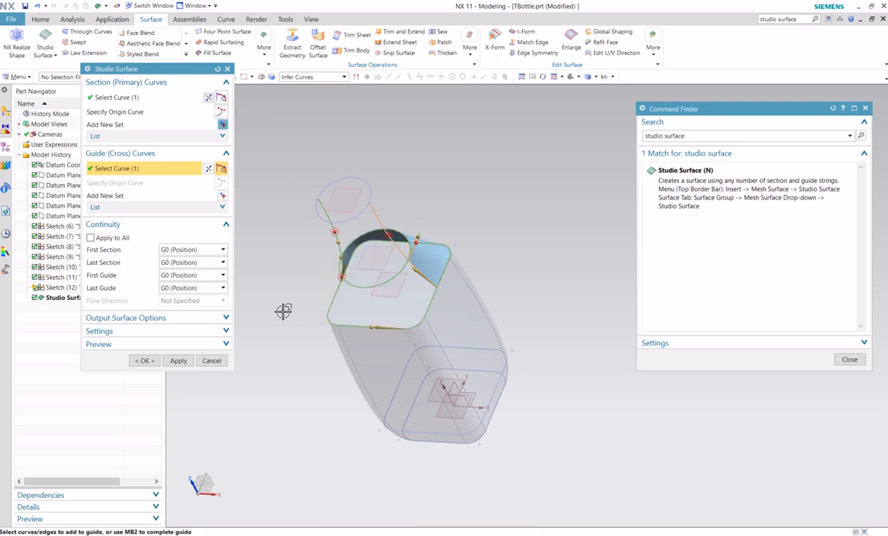
middle_click_drag(283, 312, 298, 293)
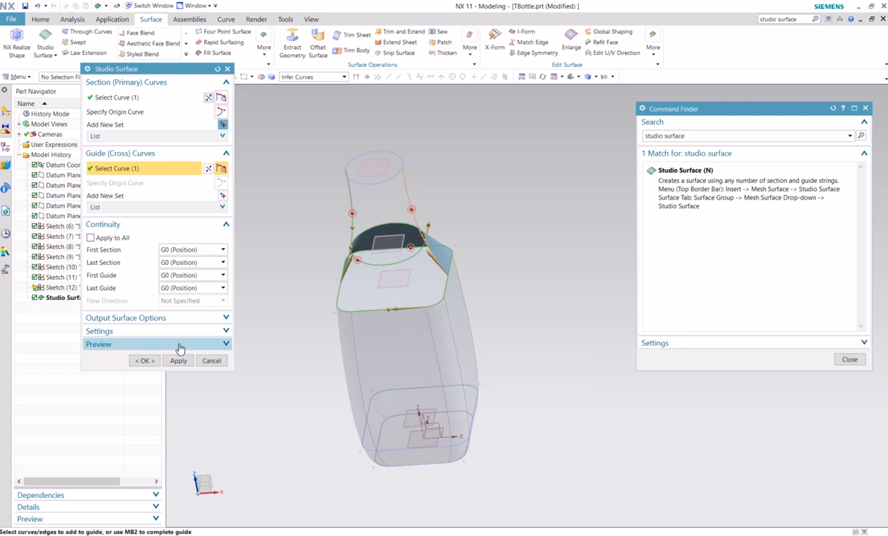
left_click(178, 361)
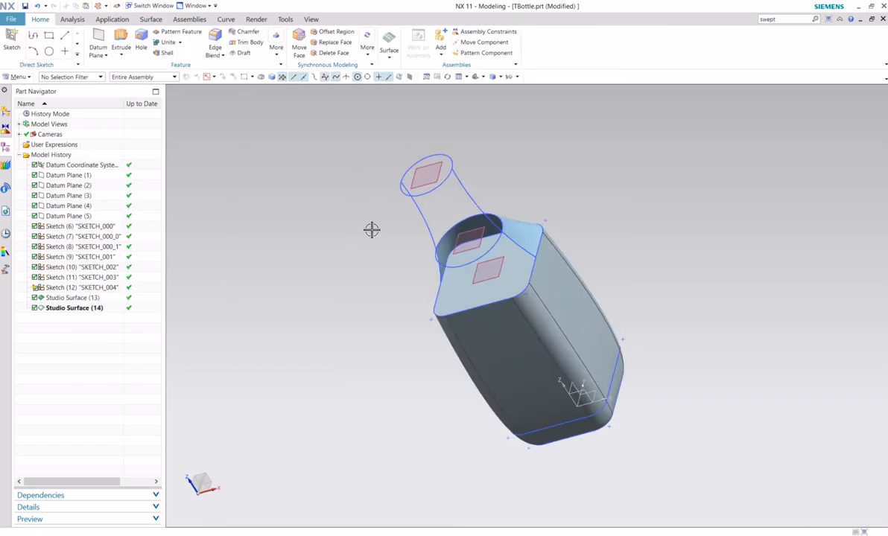
- Set up a Swept feature with the lower neck circle and the bottle mouth circle as two separate section sets
scroll(512, 240, "up", 2)
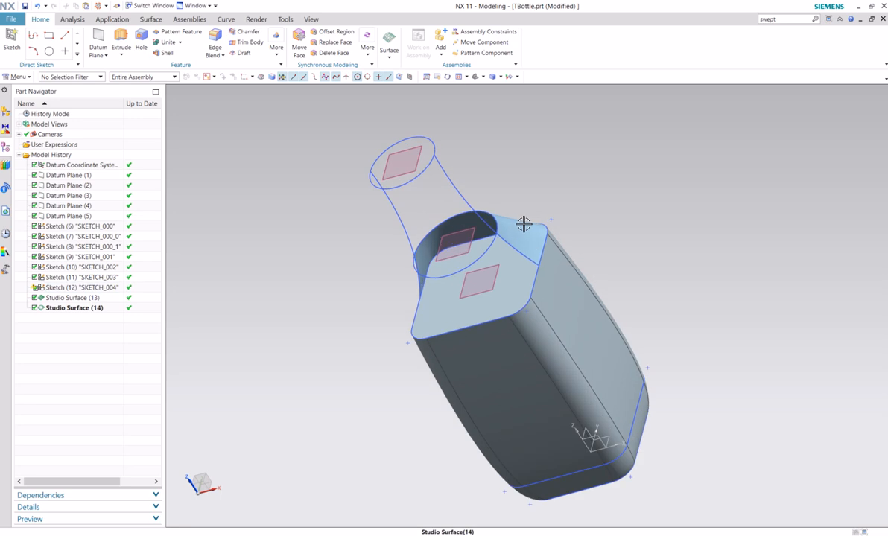
mouse_move(533, 194)
middle_mouse_down()
mouse_move(549, 198)
mouse_move(546, 189)
middle_mouse_up()
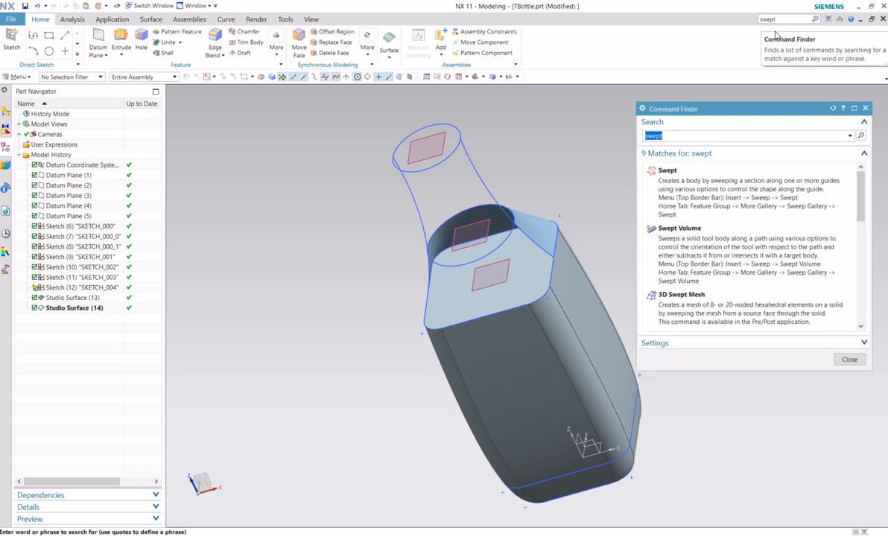
left_click(716, 197)
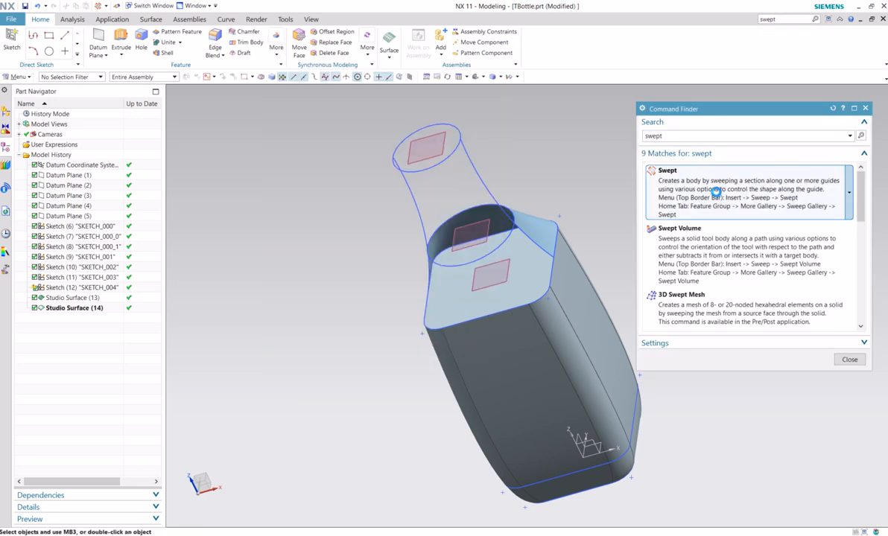
left_click(508, 236)
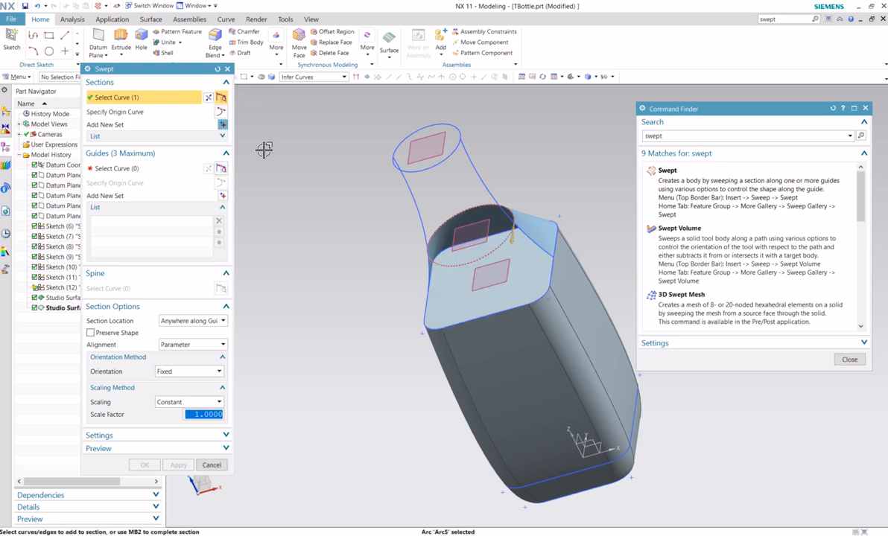
left_click(222, 124)
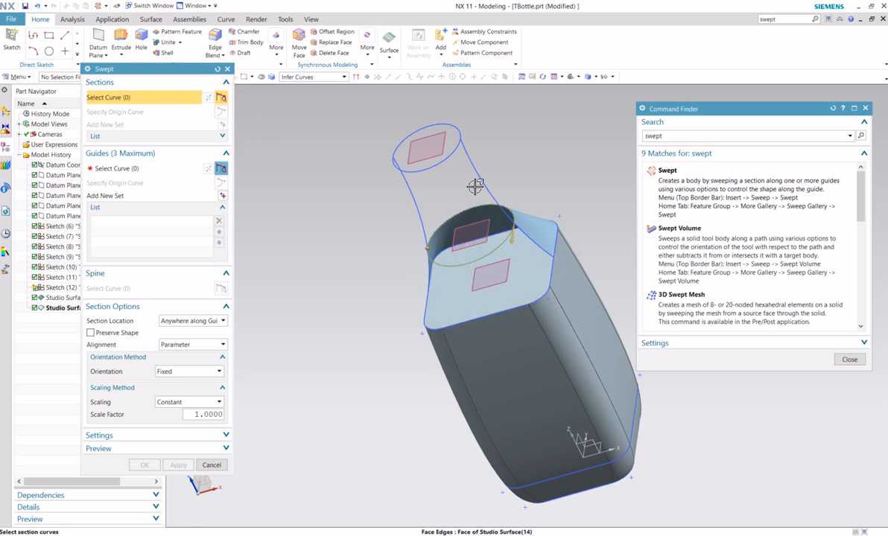
left_click(453, 148)
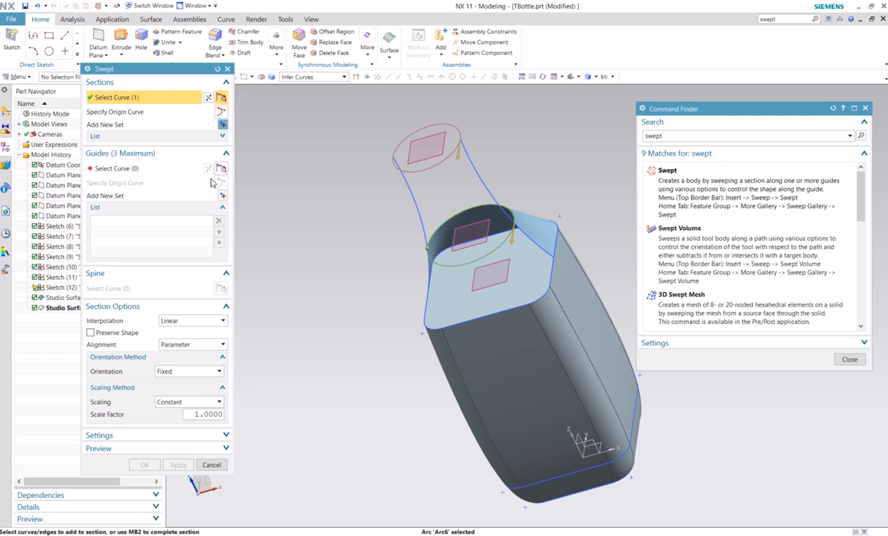
- Add the two side splines of the neck as separate guides of the Swept feature
left_click(222, 197)
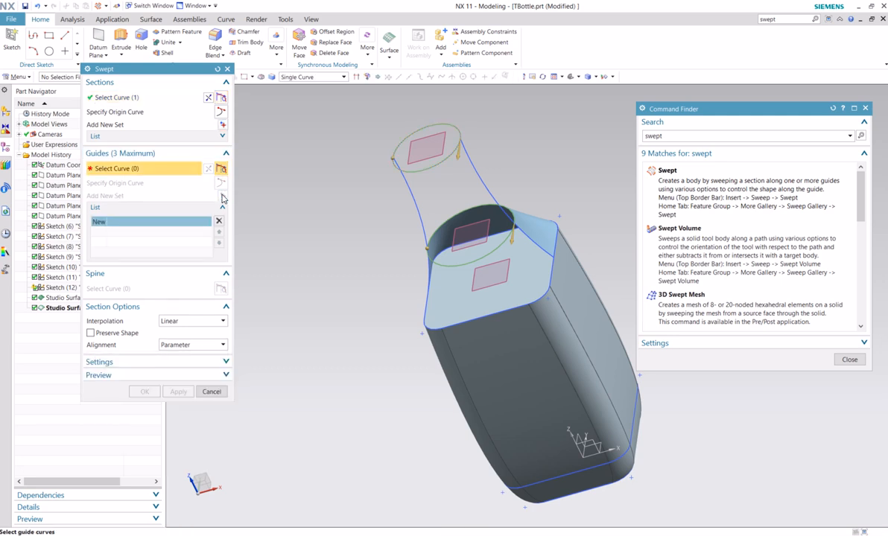
left_click(413, 196)
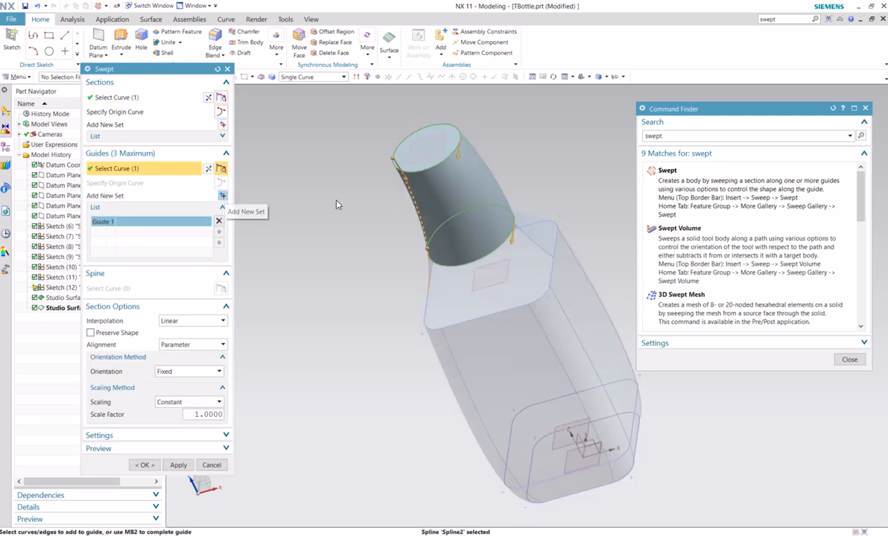
left_click(222, 197)
left_click(498, 223)
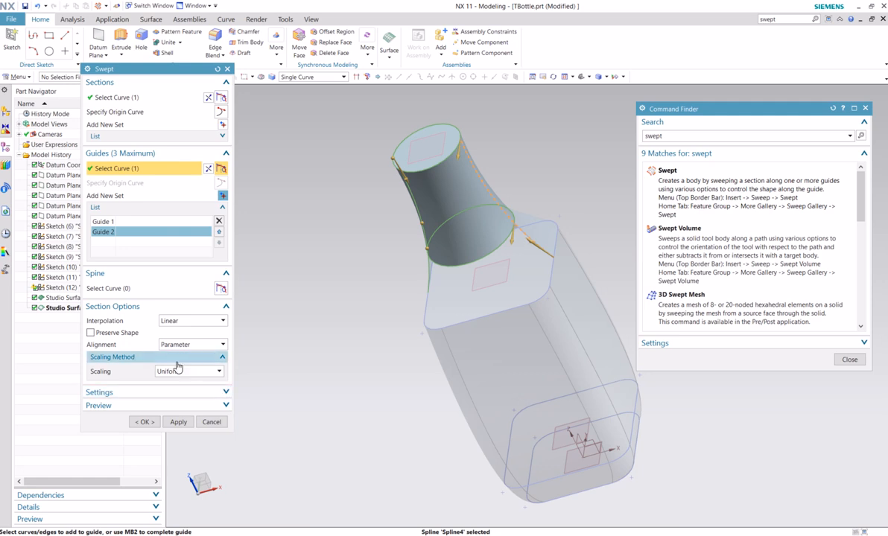
- Create the swept neck with body type Sheet and close the Command Finder
left_click(158, 395)
left_click(173, 407)
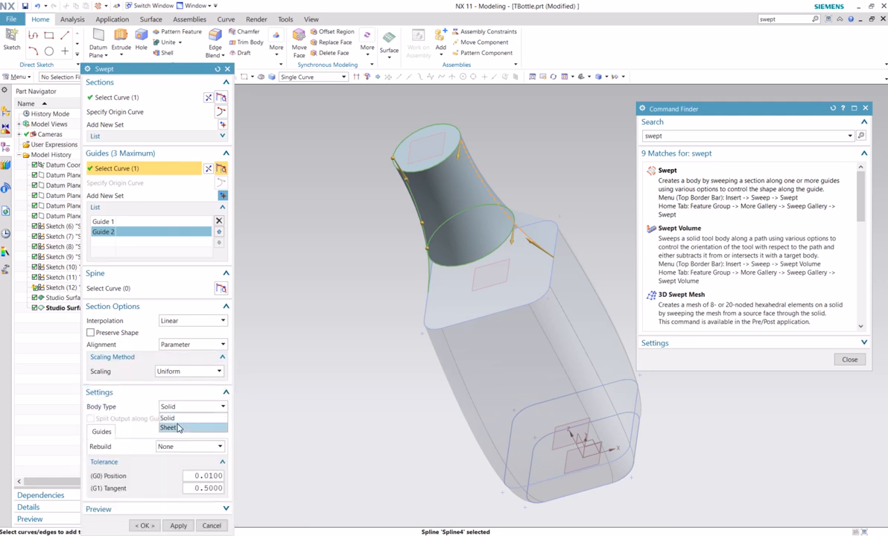
left_click(176, 424)
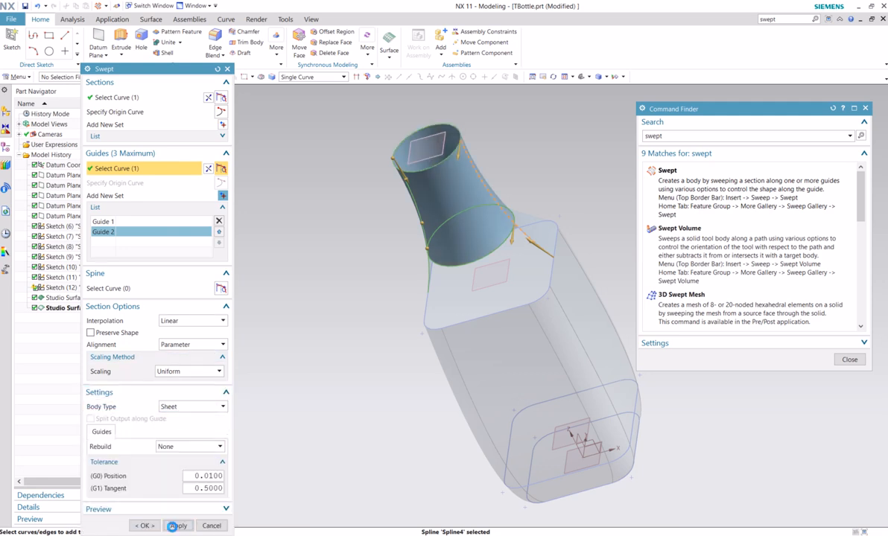
left_click(176, 526)
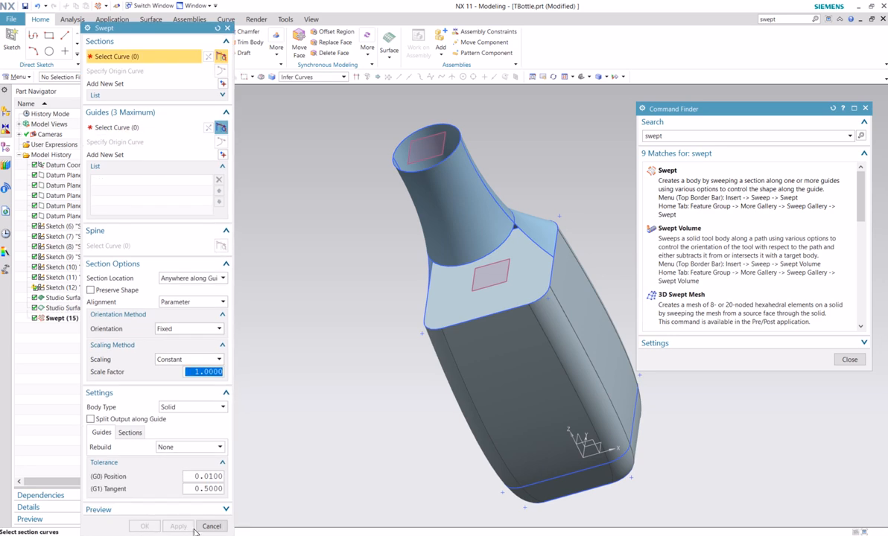
left_click(210, 527)
middle_click_drag(321, 414, 330, 371)
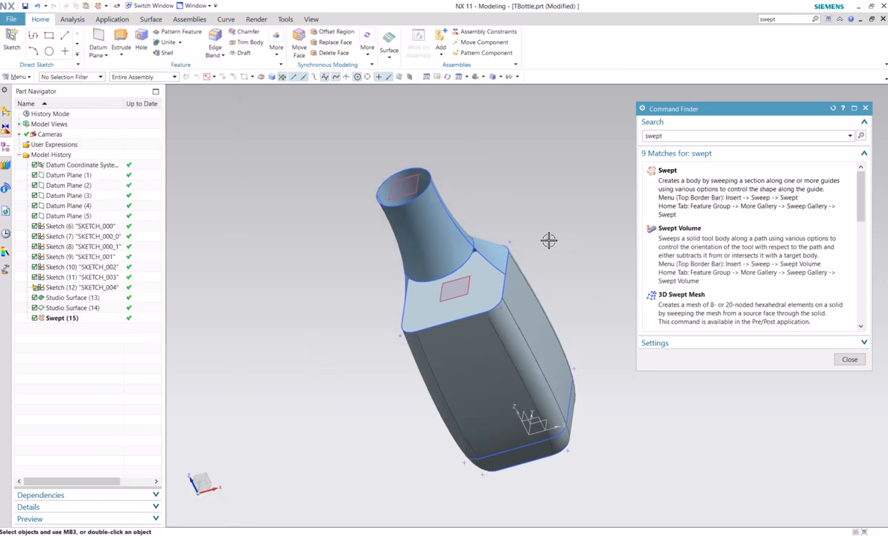
middle_click_drag(548, 240, 560, 195)
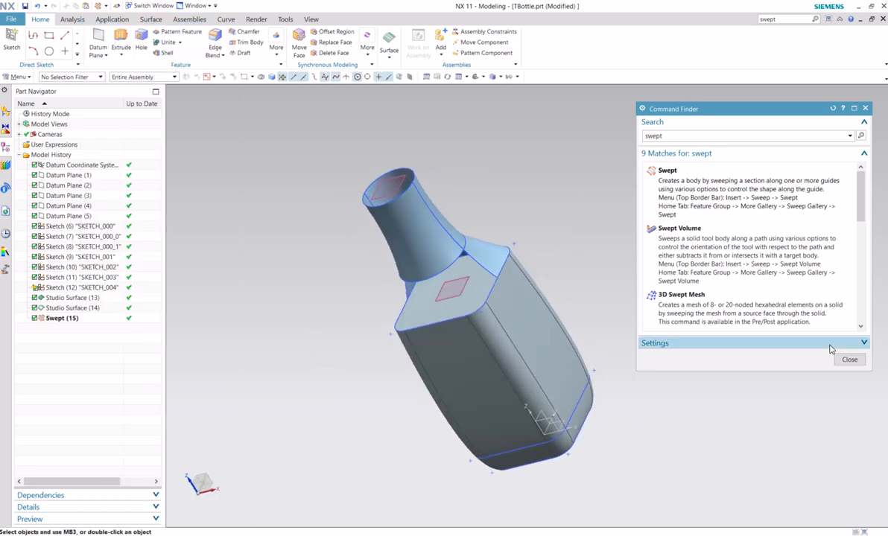
left_click(849, 359)
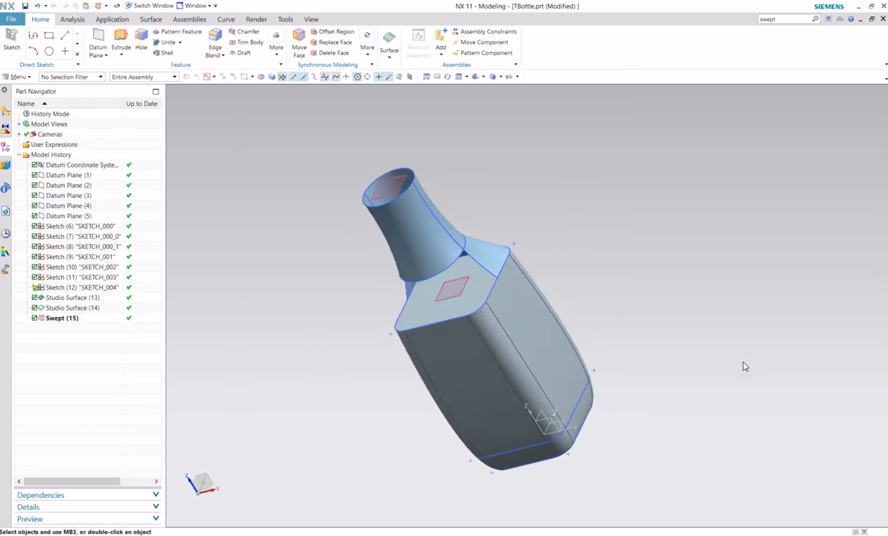
- Edit the first Studio Surface that forms the bottle body and change its body type to Sheet
double_click(72, 298)
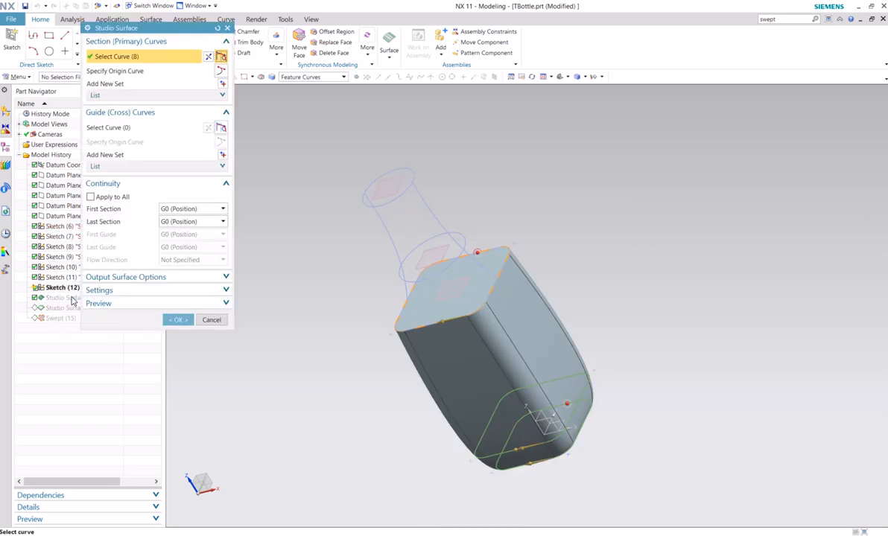
left_click(128, 294)
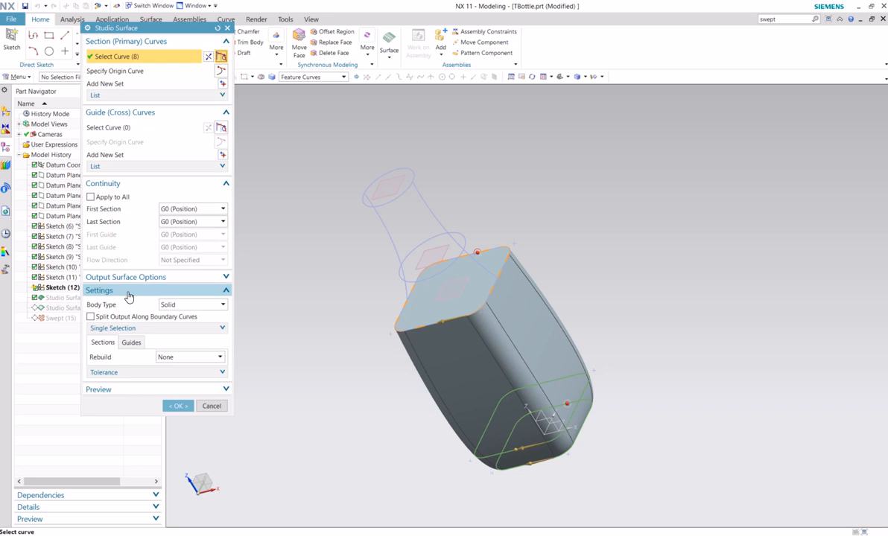
left_click(168, 306)
left_click(176, 327)
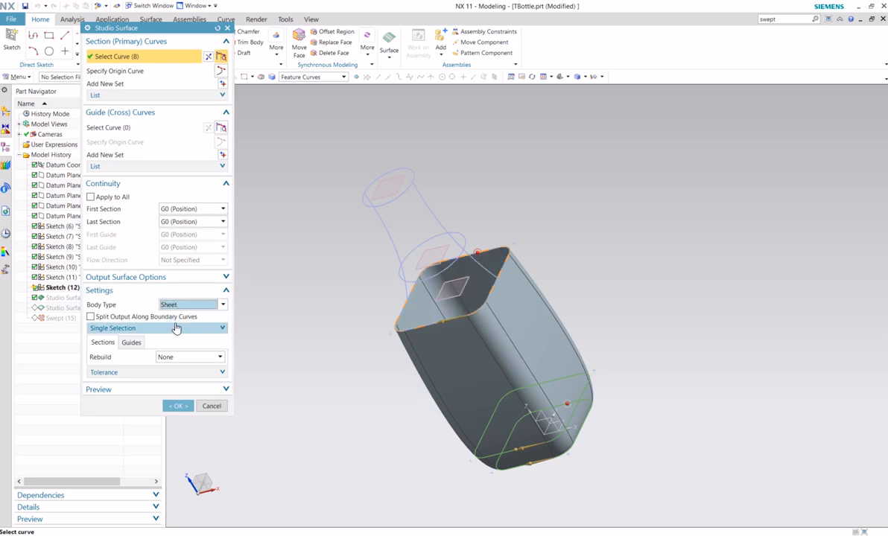
left_click(177, 406)
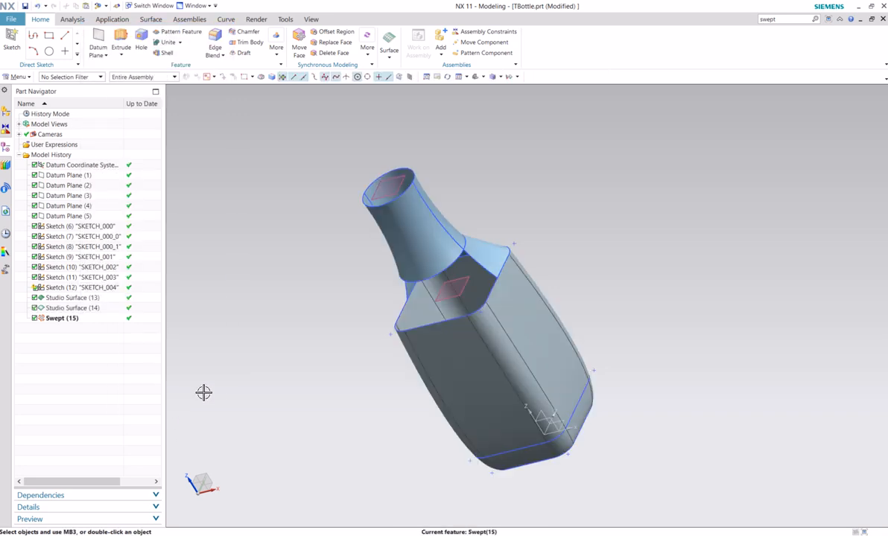
- Search the commands for "bounded surface"
middle_click_drag(275, 328, 304, 311)
middle_click_drag(302, 352, 304, 313)
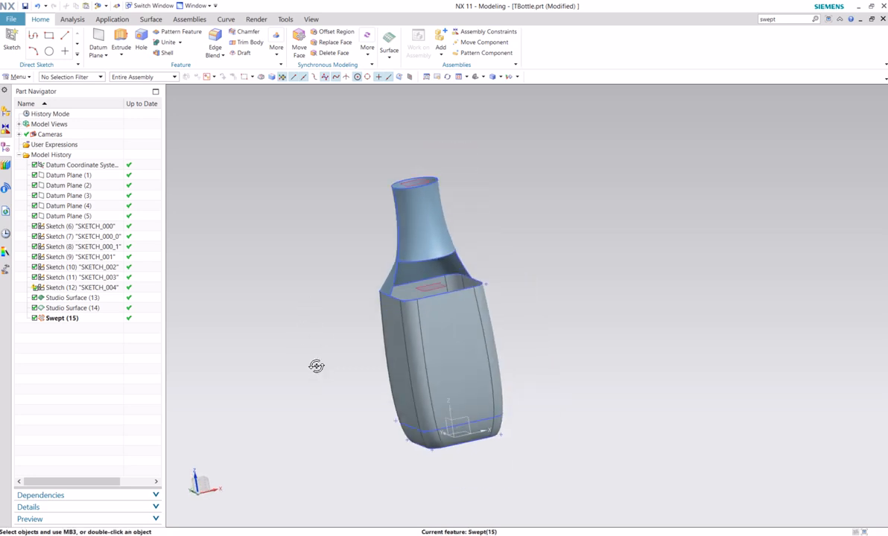
middle_click_drag(309, 356, 313, 313)
scroll(358, 392, "down", 3)
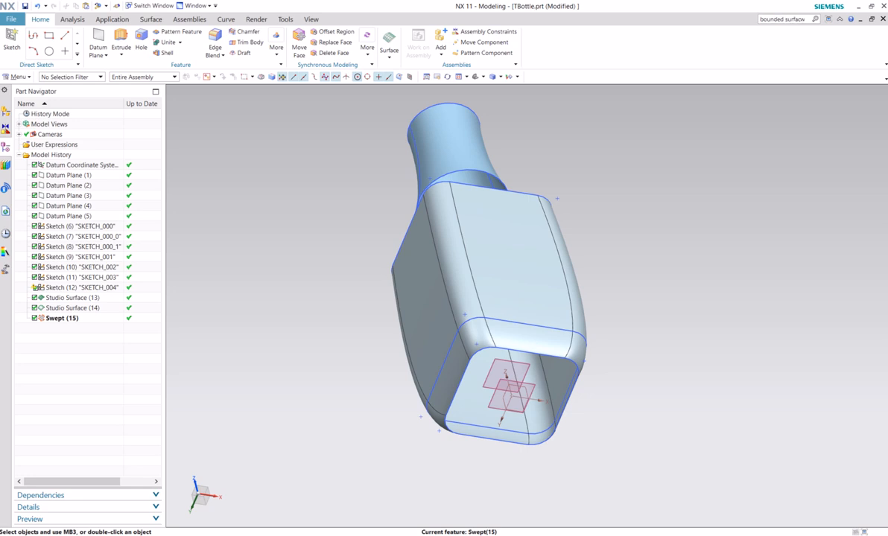
key("Return")
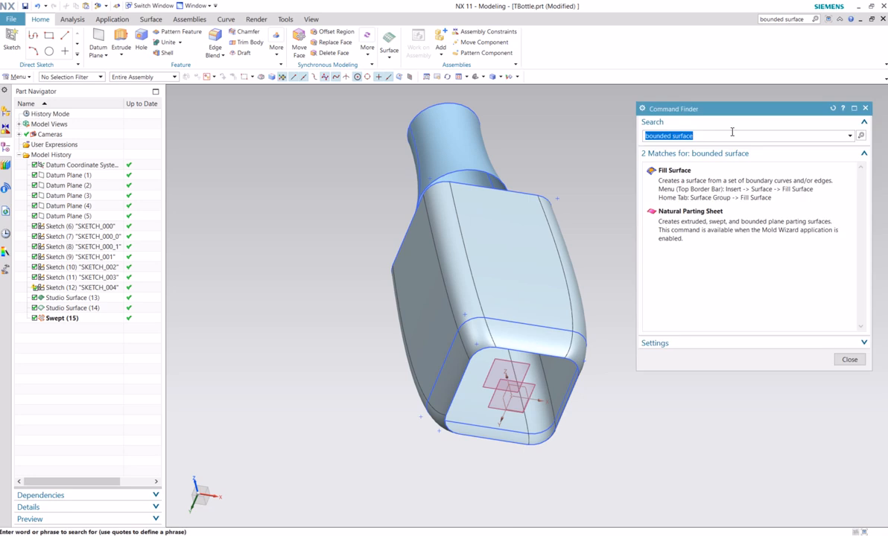
- Find the command "bounded plane" and use it to close the bottle's open bottom along the base rounded rectangle
left_click(695, 135)
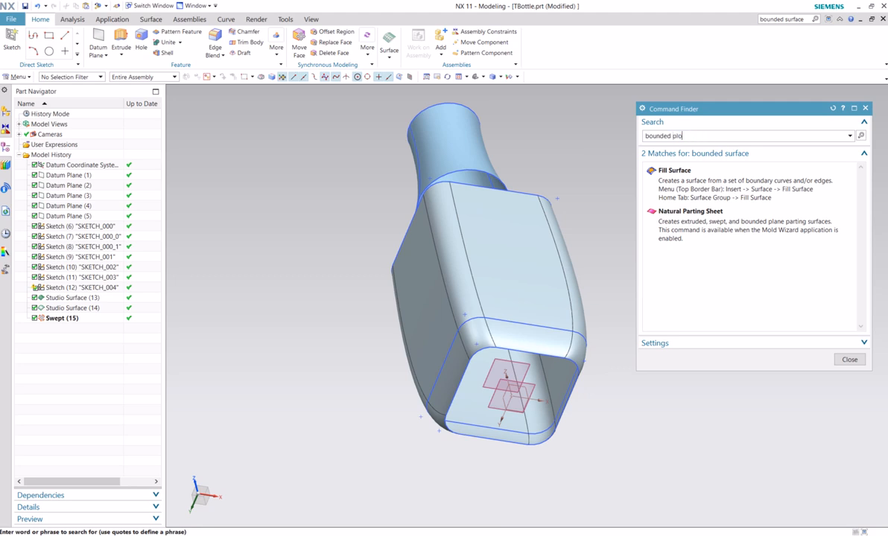
type("plane")
key("Return")
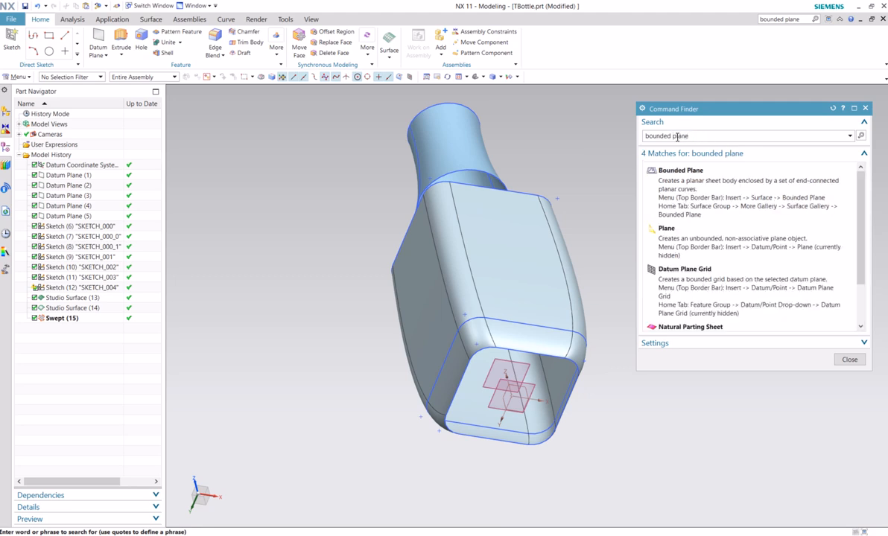
left_click(694, 194)
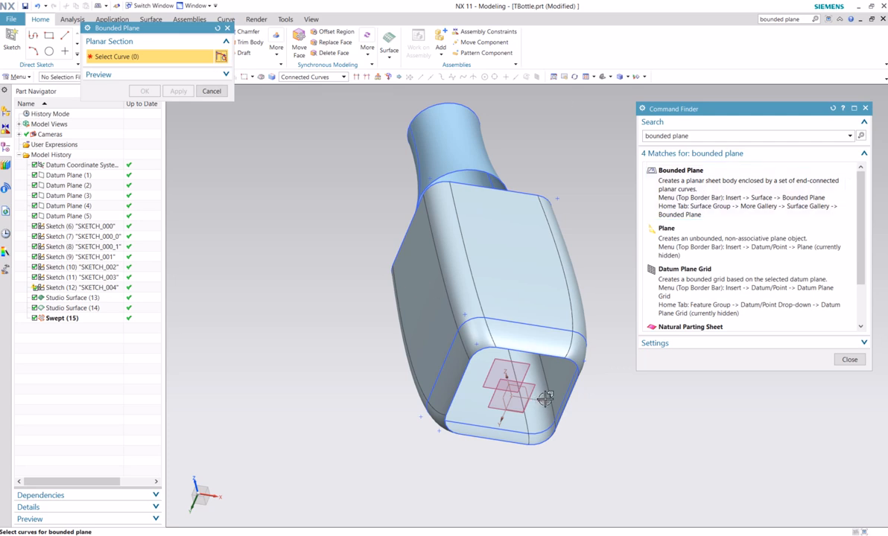
left_click(542, 355)
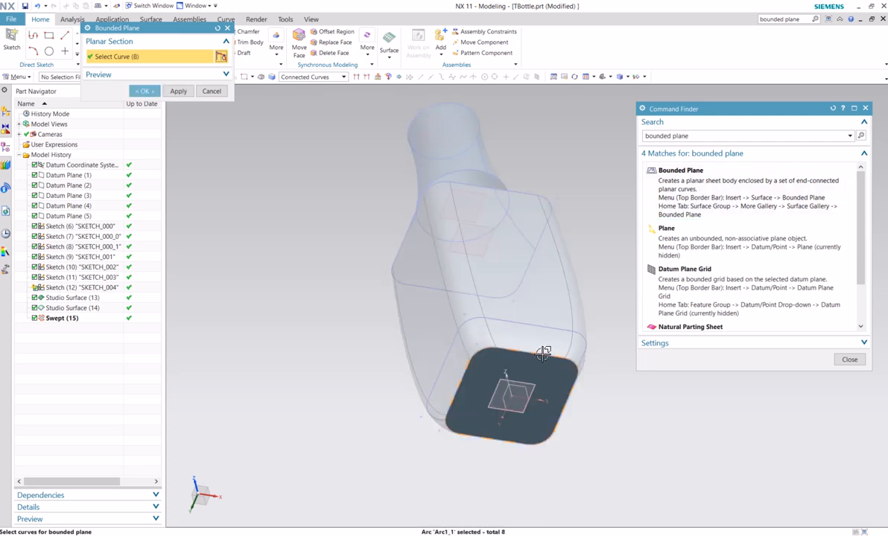
left_click(145, 90)
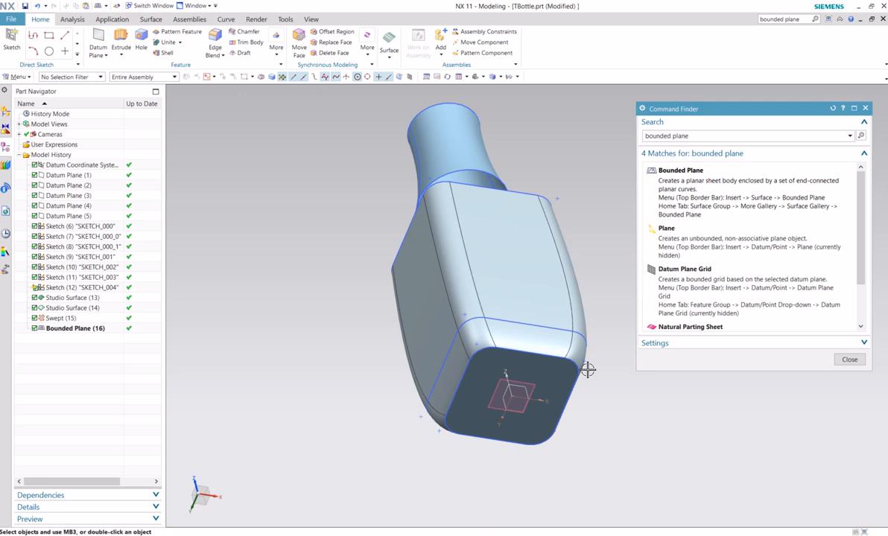
- Close the Command Finder and create a sketch on the vertical XZ datum plane at the bottle's base
left_click(850, 359)
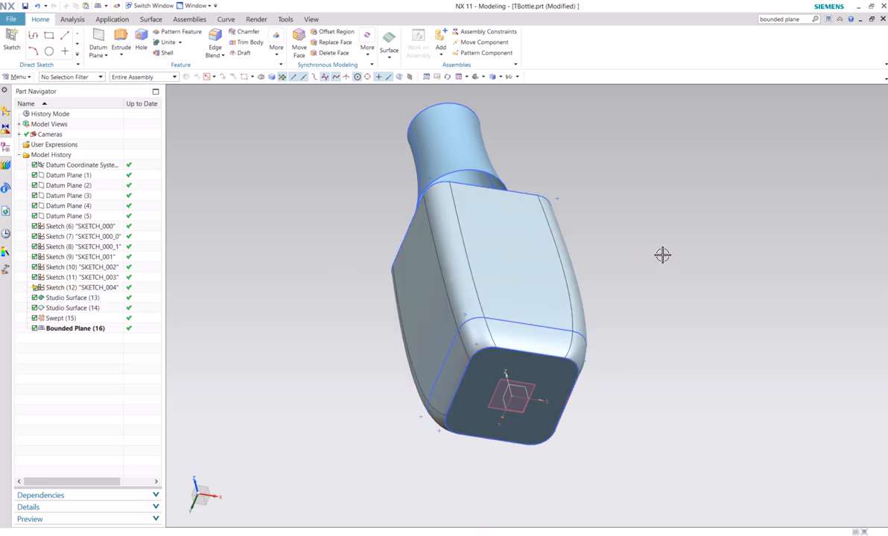
middle_click_drag(662, 254, 634, 274)
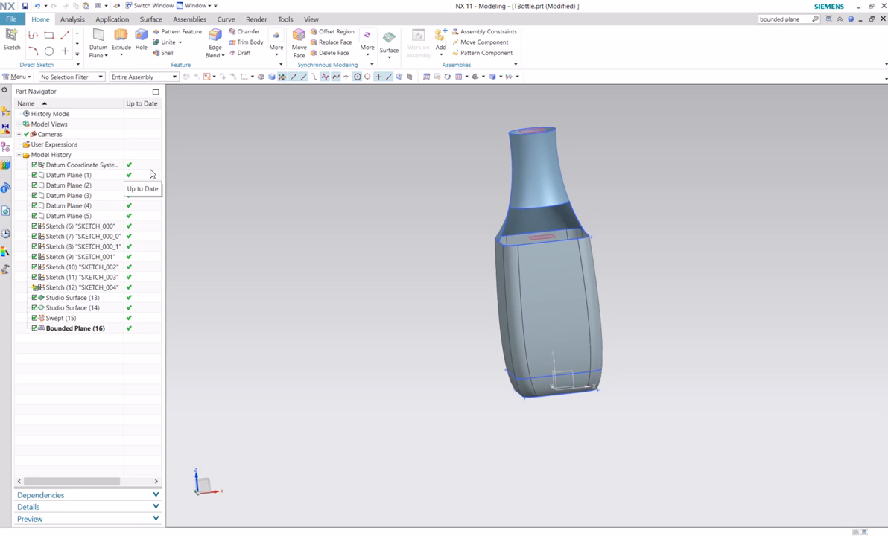
left_click(12, 44)
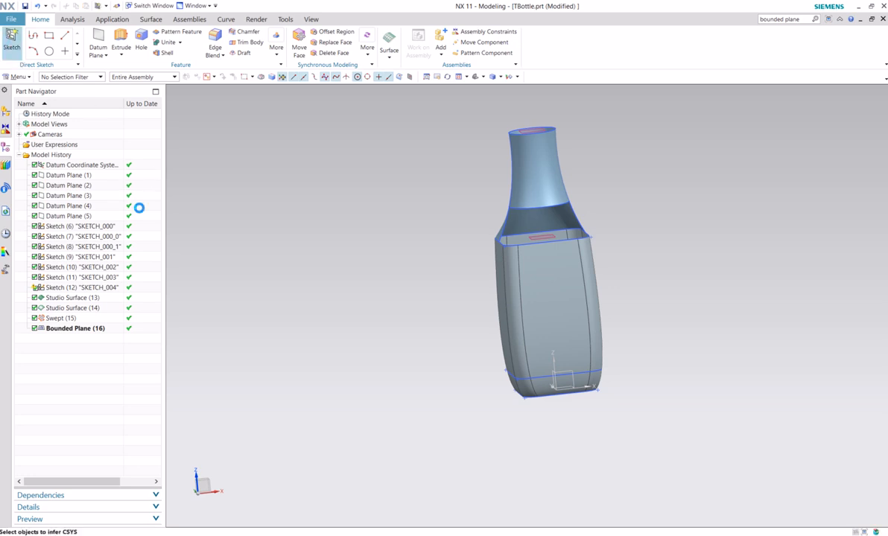
left_click(573, 375)
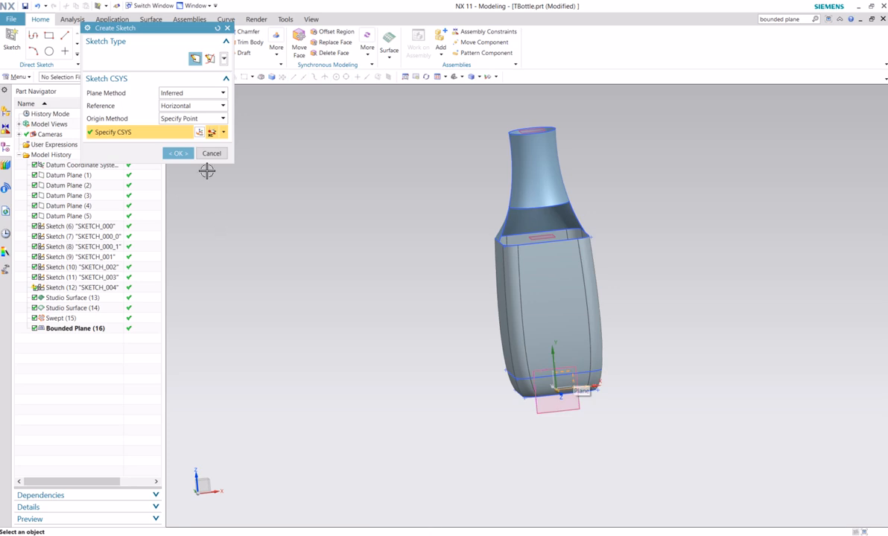
left_click(178, 153)
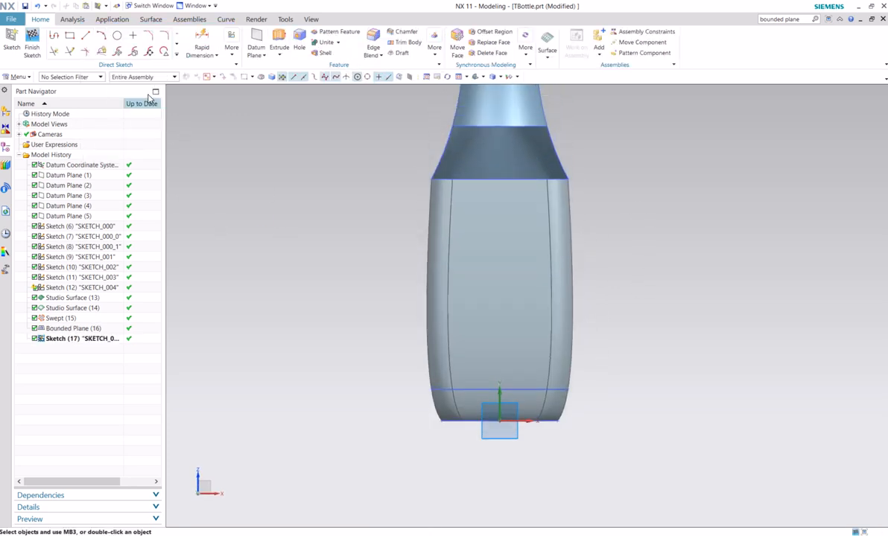
- Sketch a rectangle from its center on the vertical axis above the sketch origin, with width 70, height 30 and angle 90
left_click(69, 36)
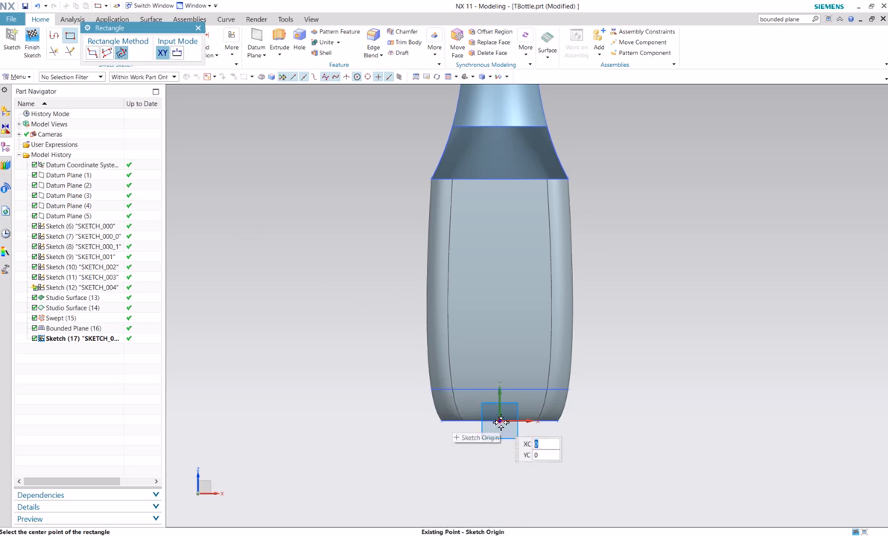
left_click(499, 295)
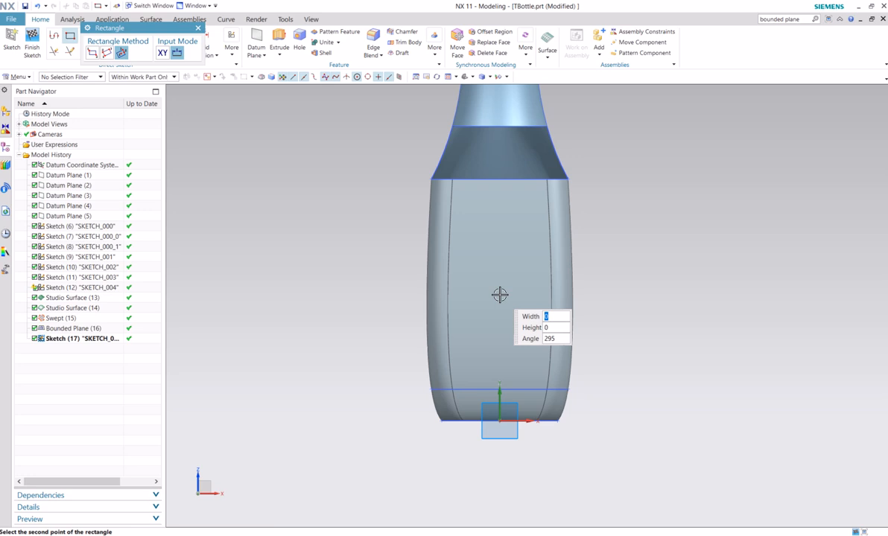
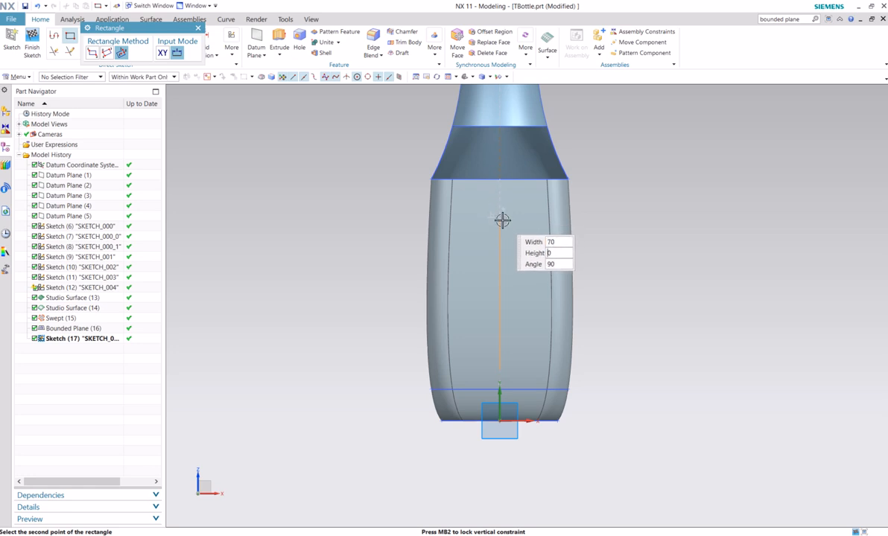
key("Tab")
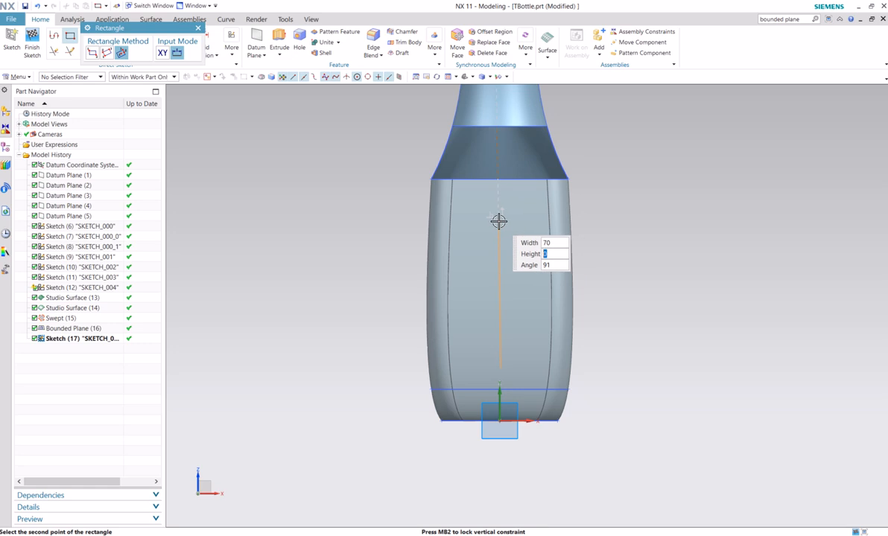
left_click(499, 220)
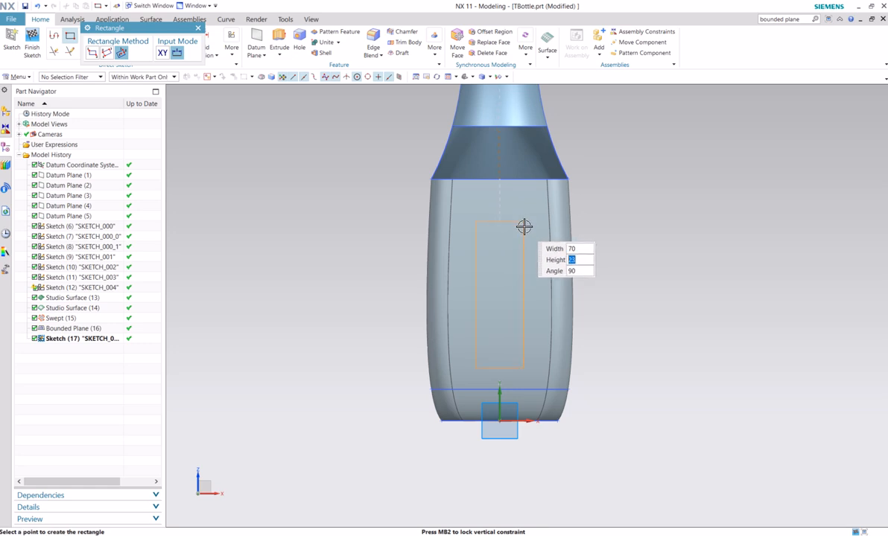
type("40")
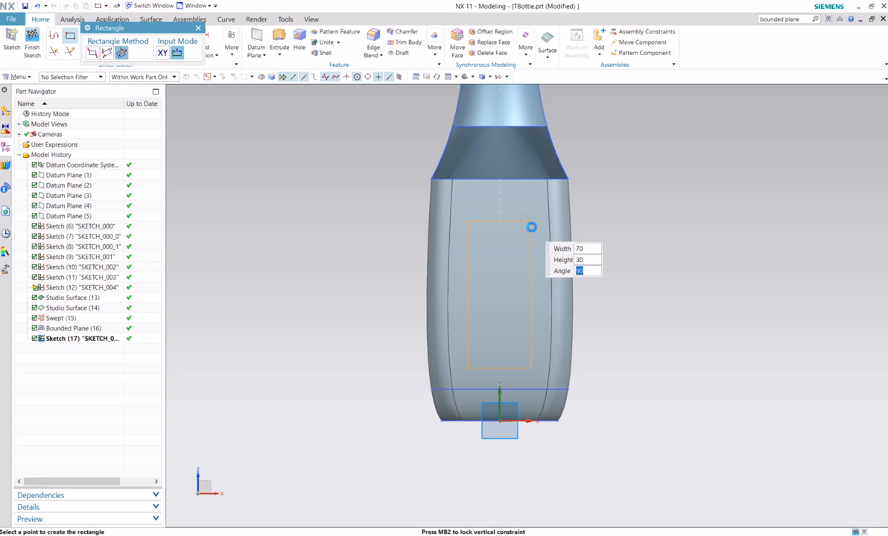
left_click(531, 227)
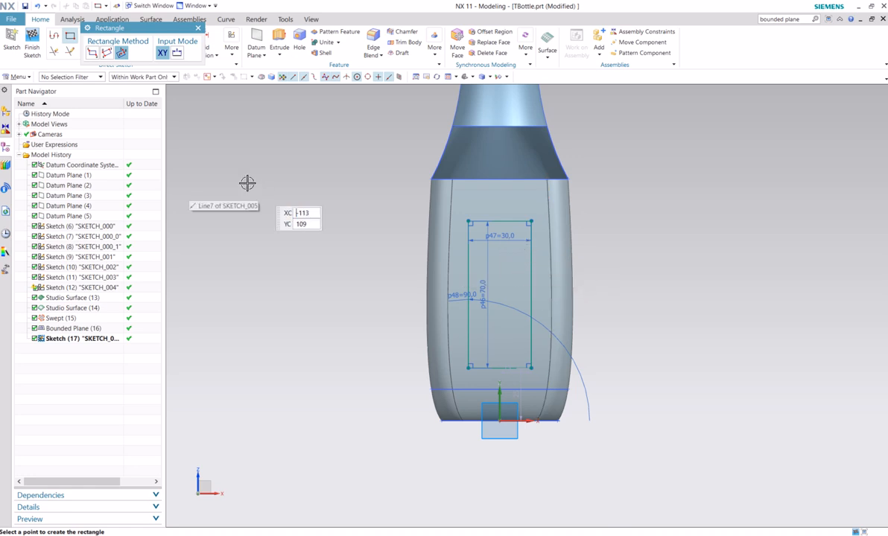
- Fillet the two upper corners of the sketched rectangle with a radius of 15
left_click_drag(167, 28, 144, 104)
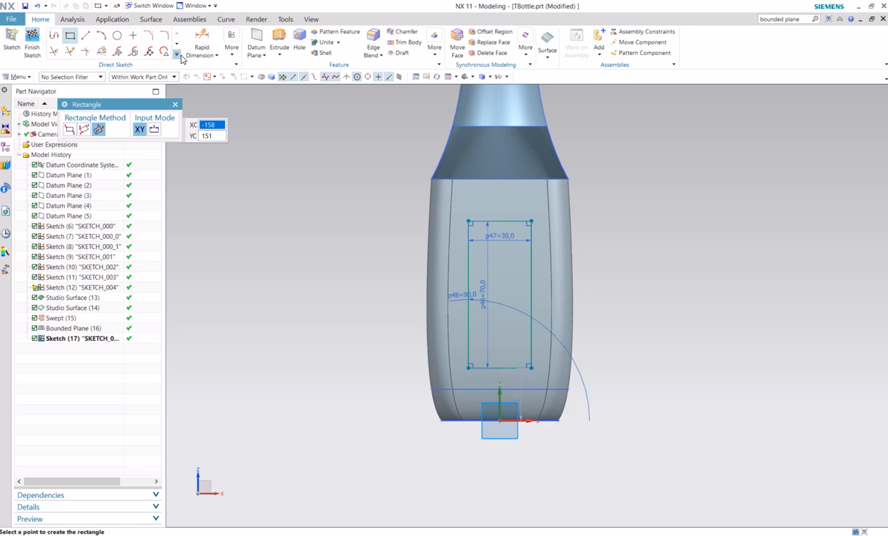
left_click(176, 54)
left_click(54, 72)
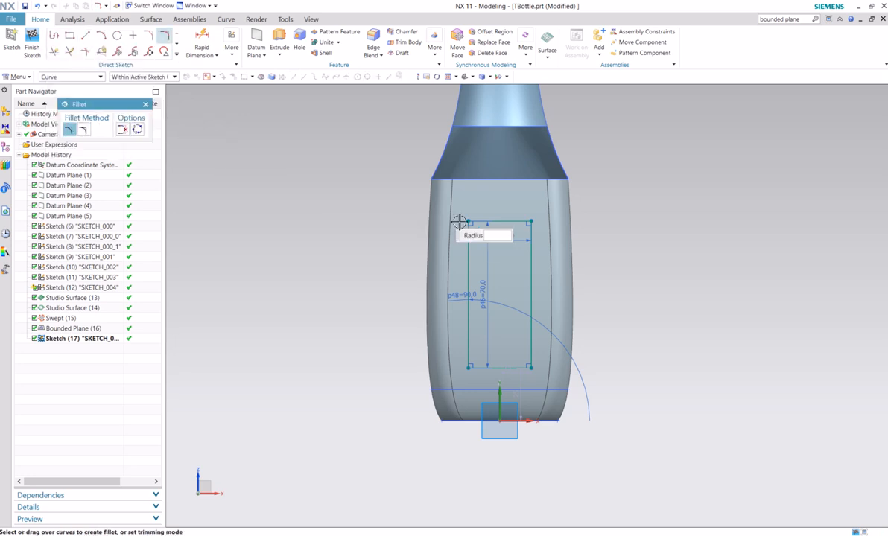
type("17")
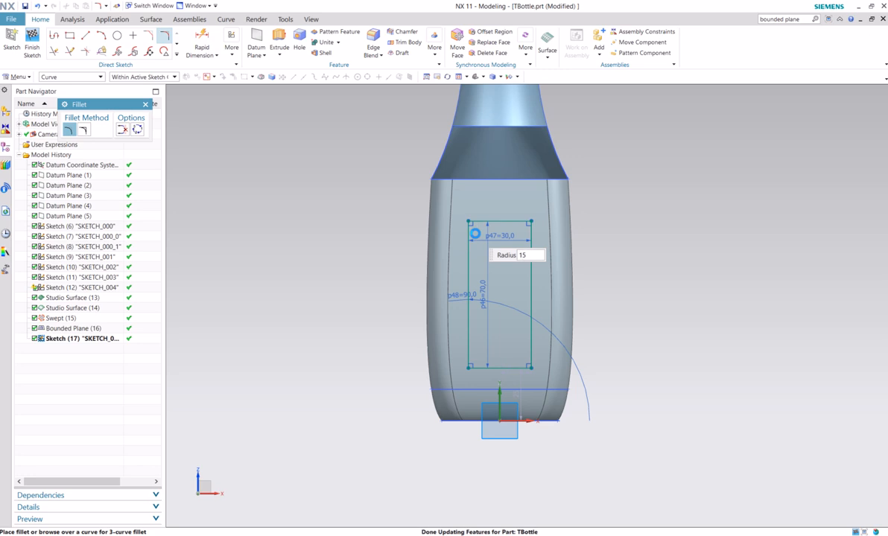
left_click(474, 231)
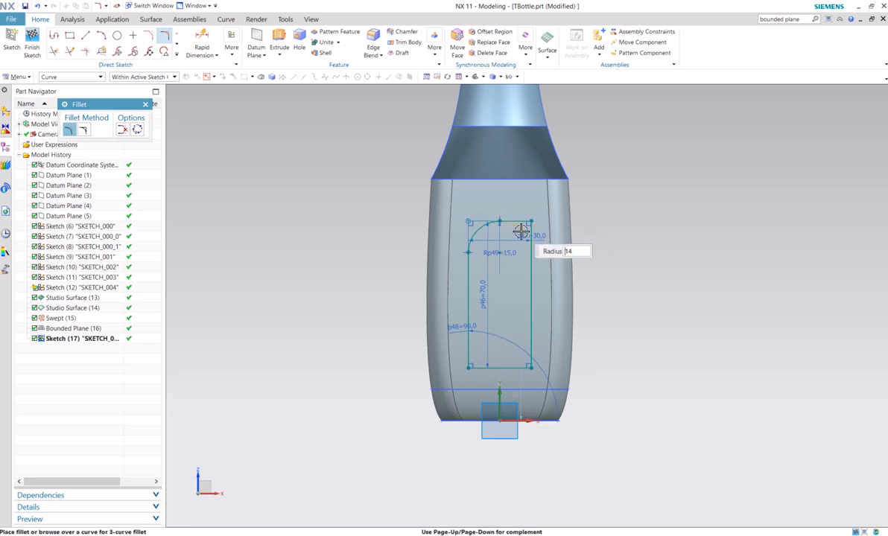
type("15")
key("Return")
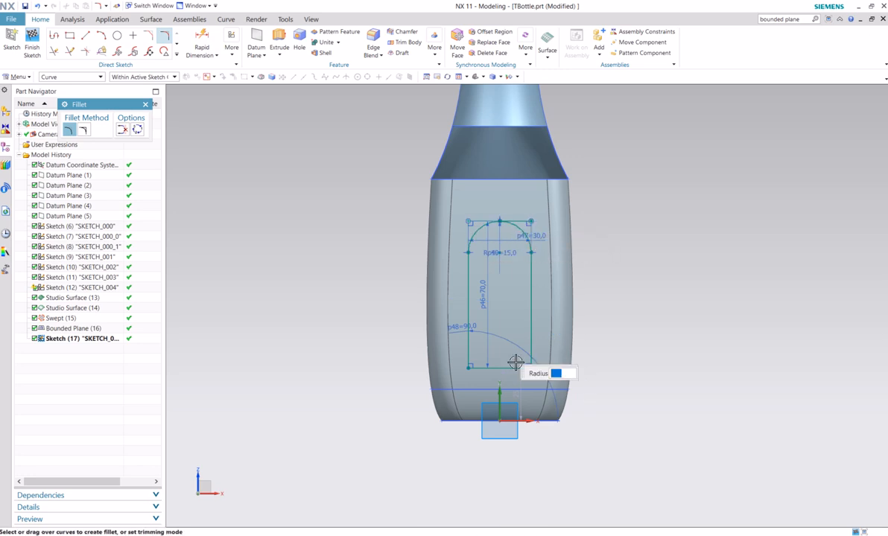
- Fillet the two lower corners of the sketched rectangle with a 15 mm radius to close the slot outline
left_click(530, 368)
type("1")
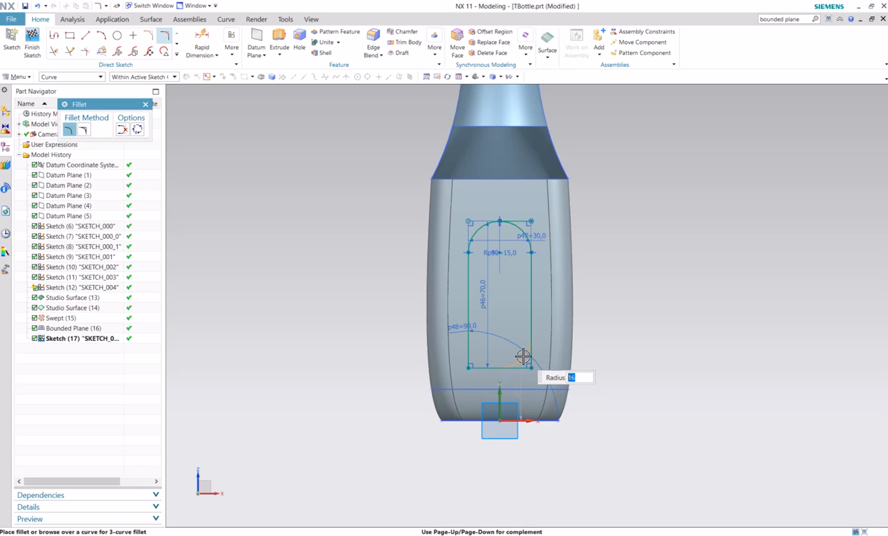
type("5")
key("Return")
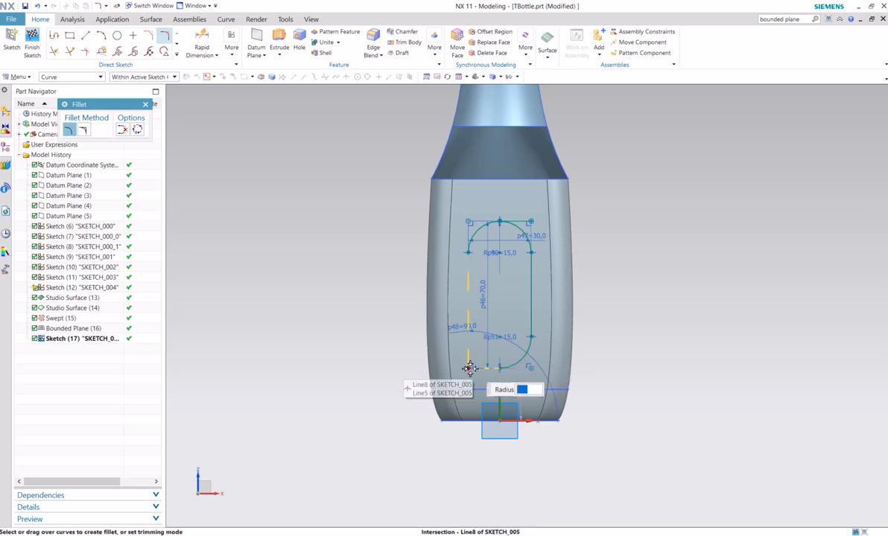
left_click(469, 369)
type("15")
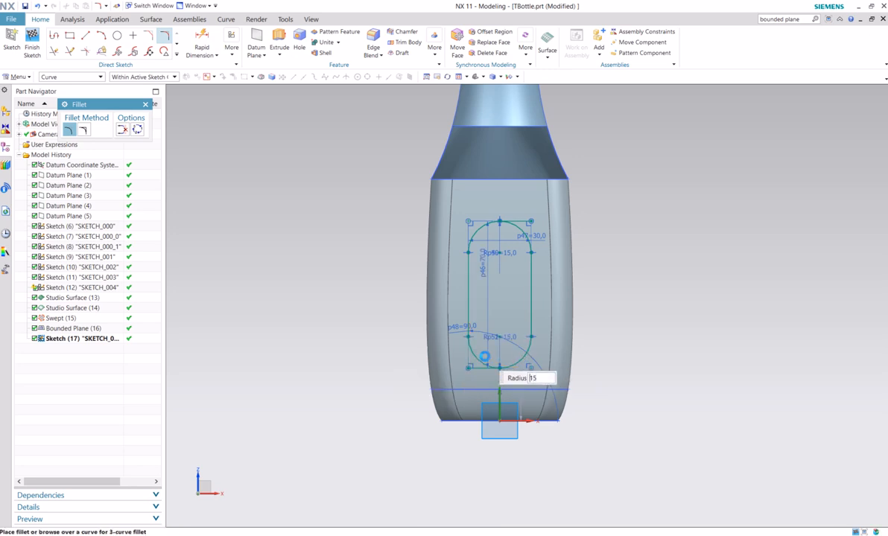
key("Escape")
- Offset all the connected slot outline curves by 6 mm, reversing the direction so the end arcs and left side go inward
scroll(523, 294, "up", 1)
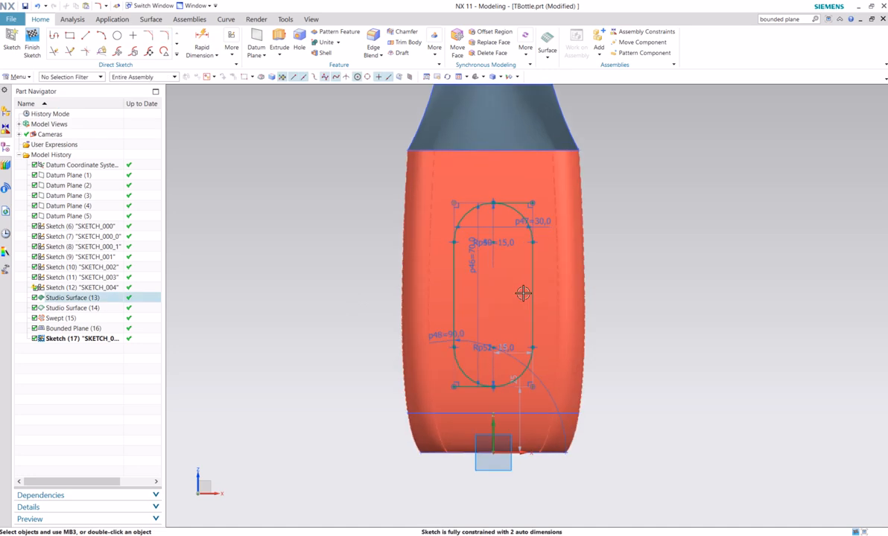
scroll(524, 294, "up", 1)
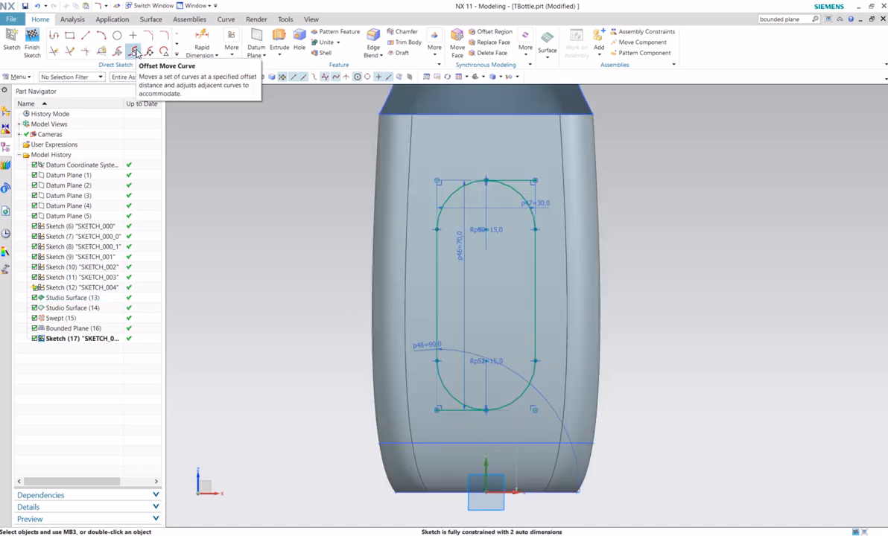
left_click(177, 54)
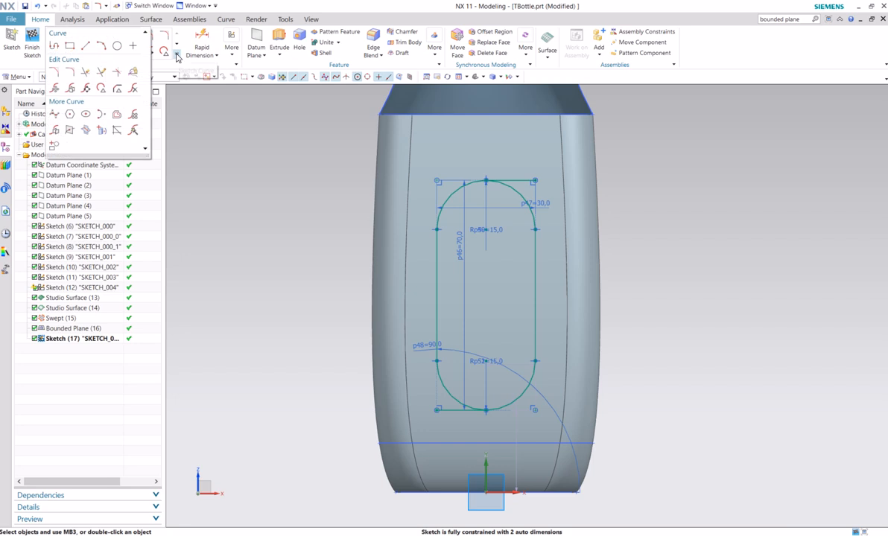
left_click(116, 114)
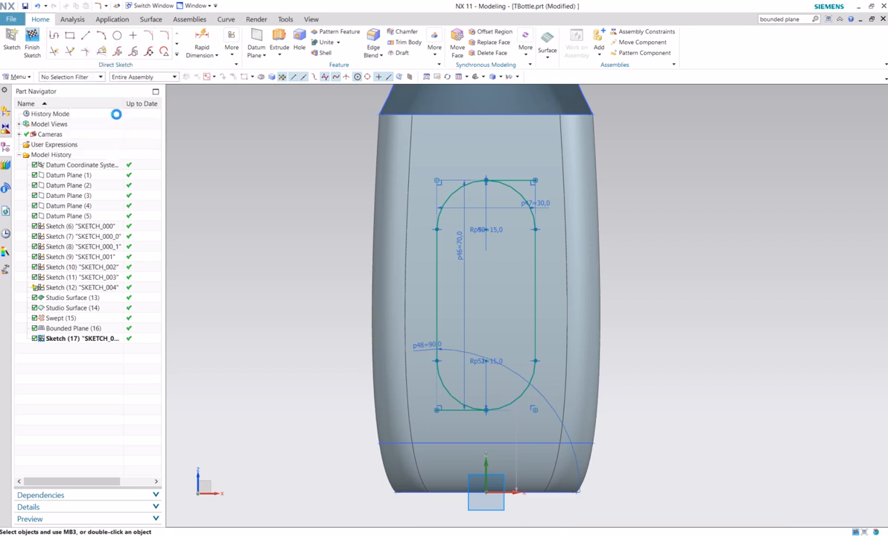
left_click(437, 256)
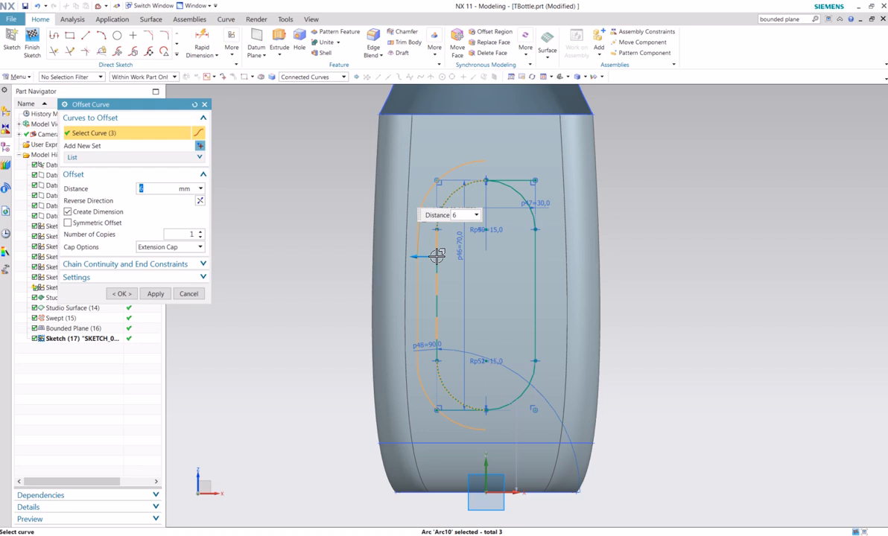
left_click(535, 269)
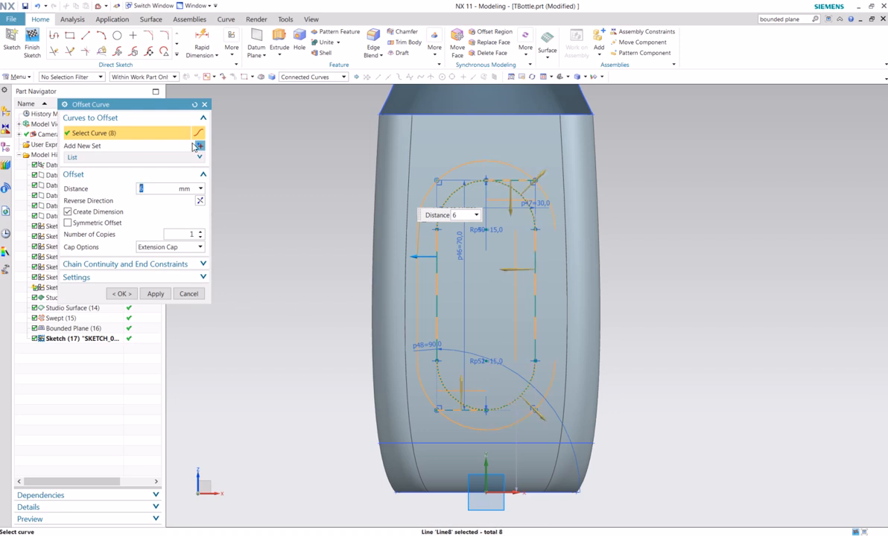
left_click(200, 202)
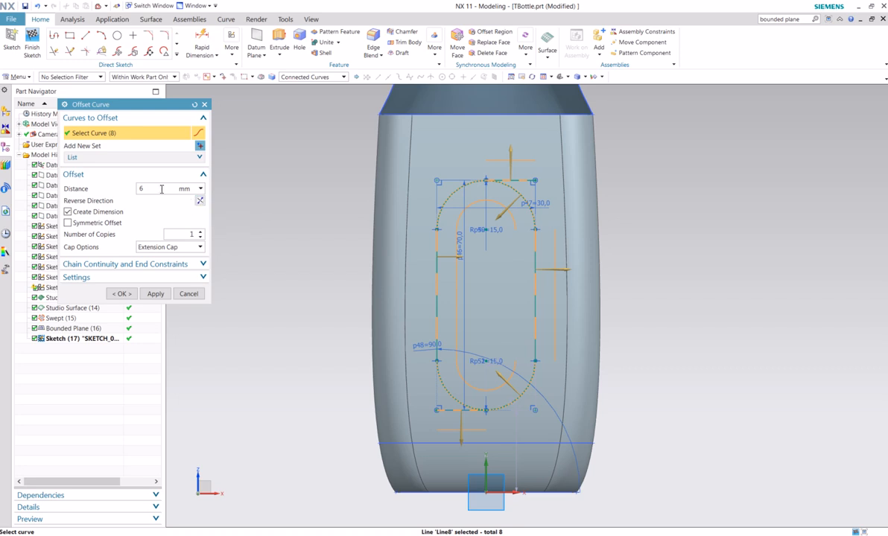
left_click(155, 293)
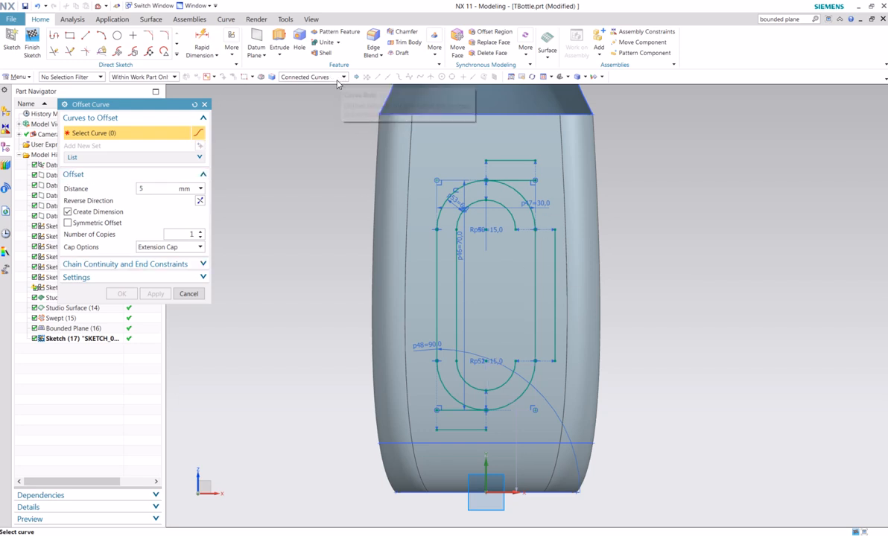
- Offset the slot's right straight line inward by 6 mm as a single curve, completing the inner outline
left_click(344, 77)
left_click(299, 87)
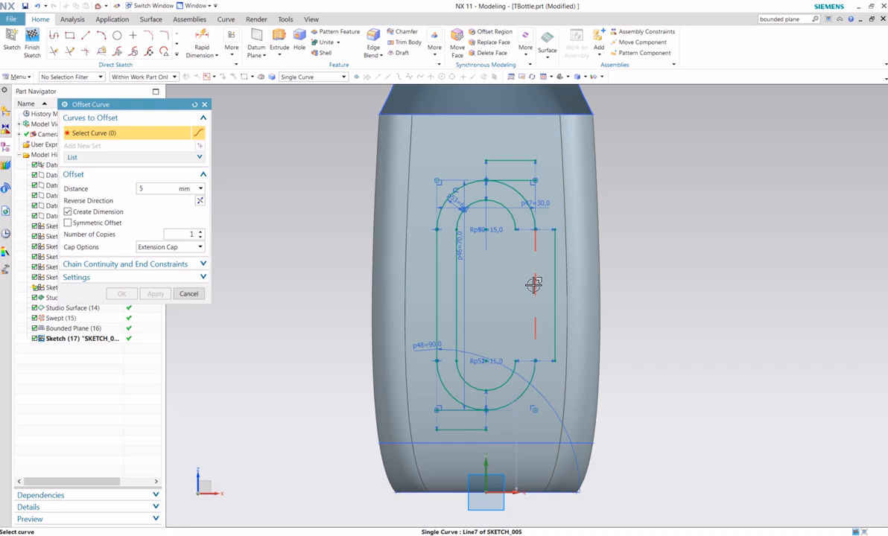
left_click(535, 305)
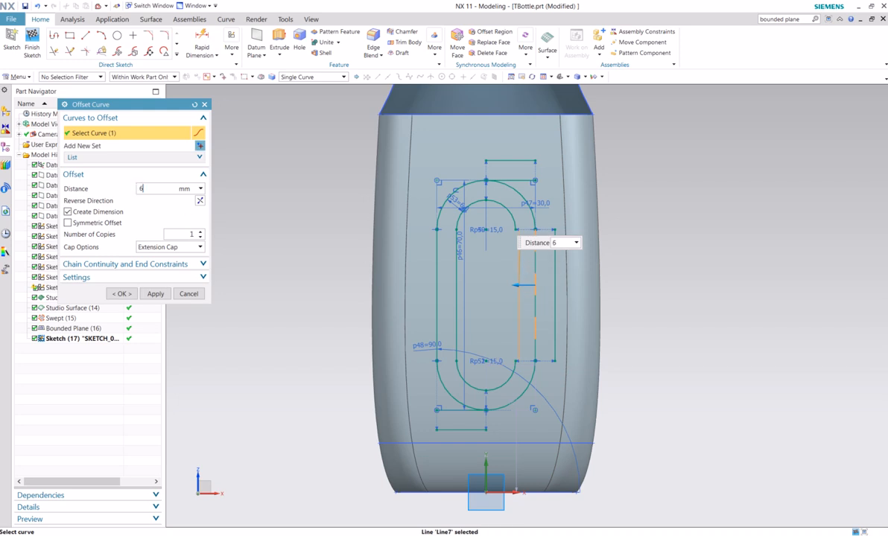
key("Return")
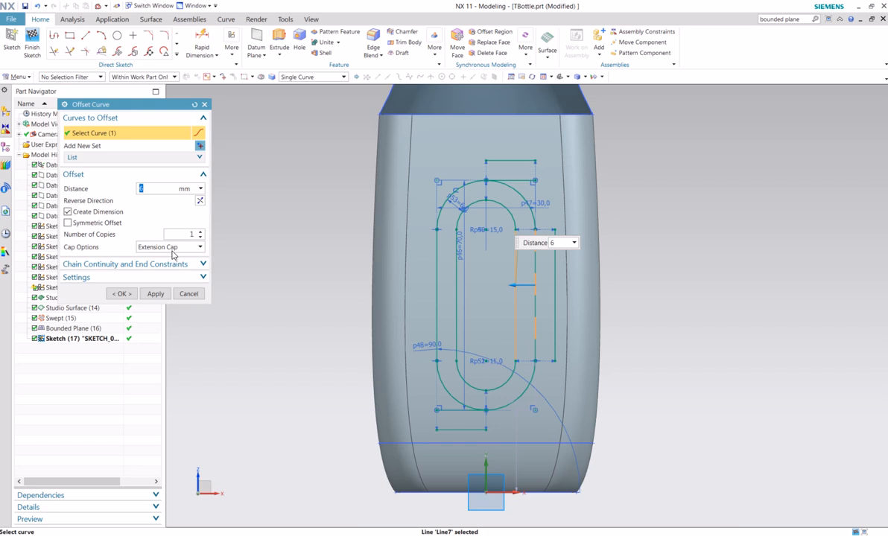
left_click(154, 294)
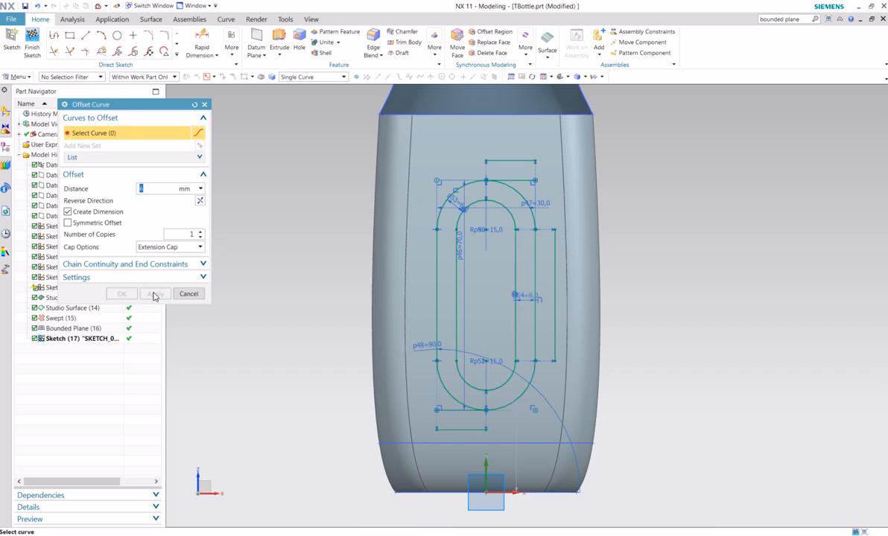
- Trim away the stray vertical offset line outside the slot's right side using Quick Trim
left_click(54, 51)
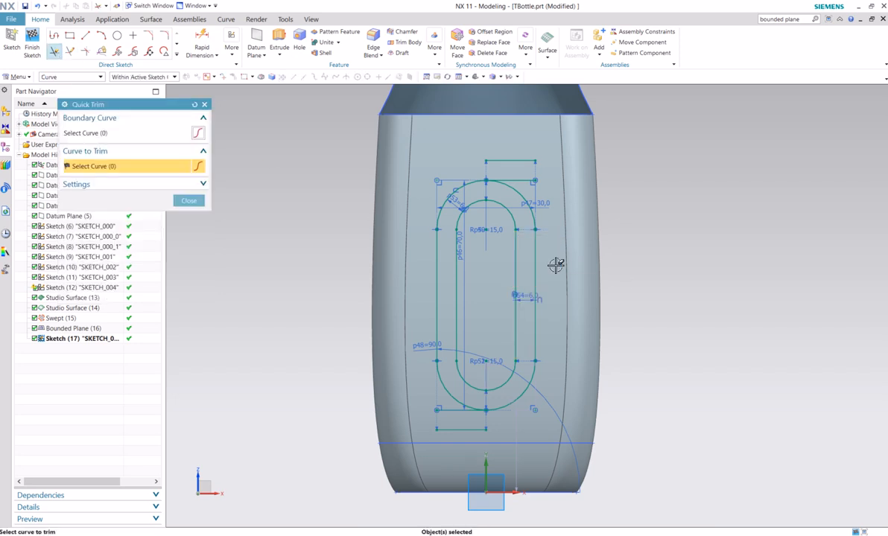
scroll(511, 279, "up", 3)
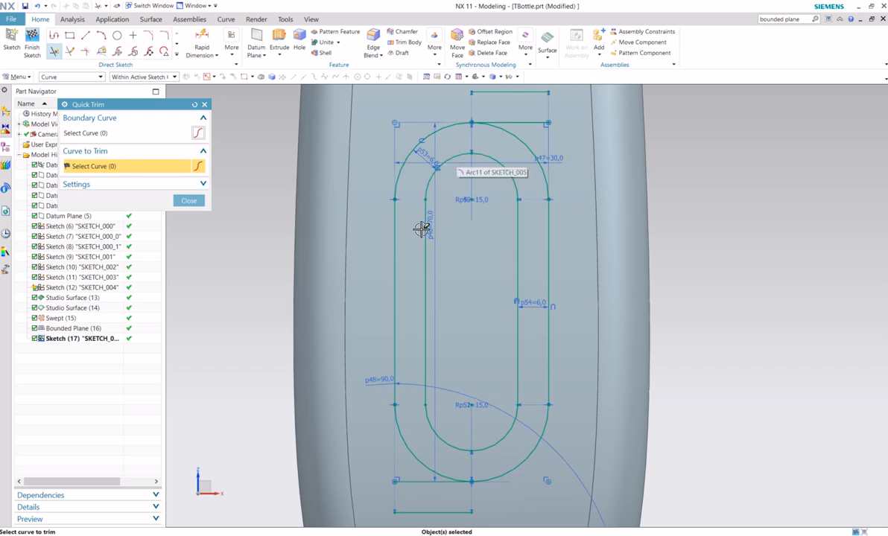
left_click(188, 200)
scroll(244, 283, "down", 1)
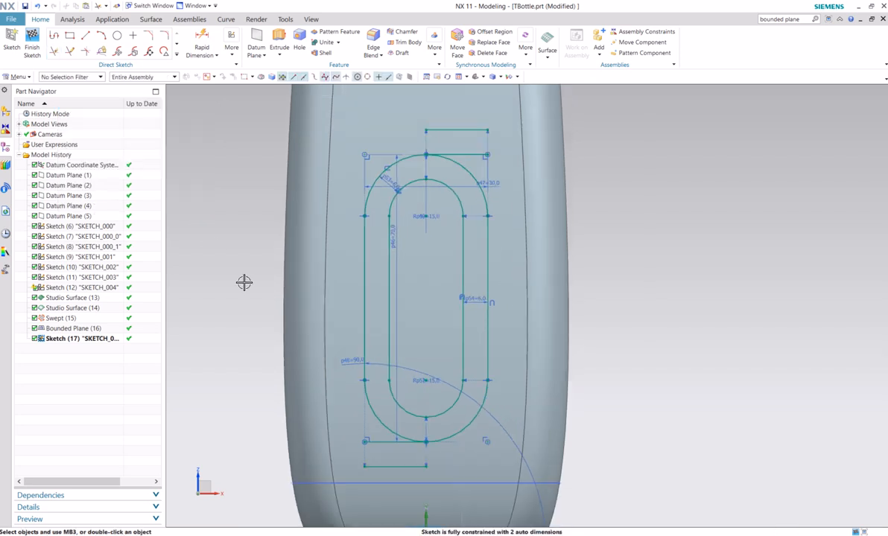
- Trim away the two leftover horizontal lines at the slot's lower end
scroll(411, 465, "up", 3)
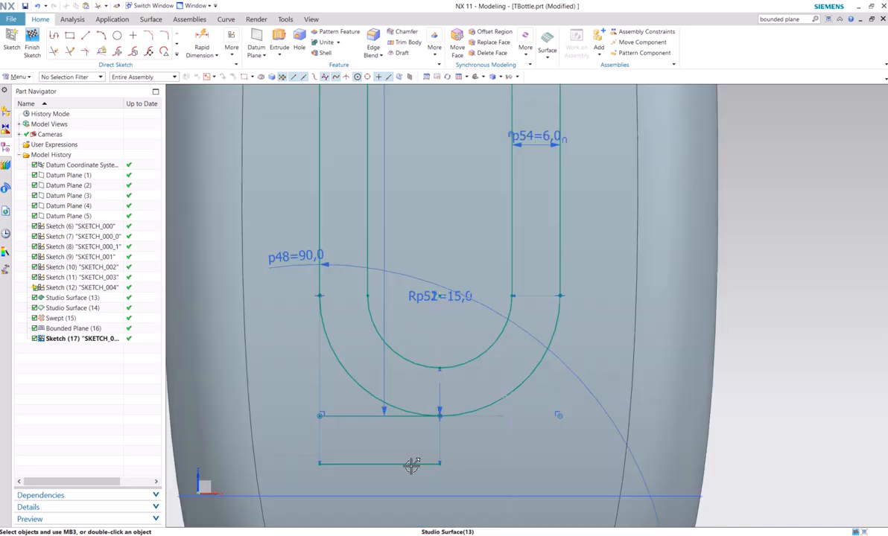
left_click(54, 50)
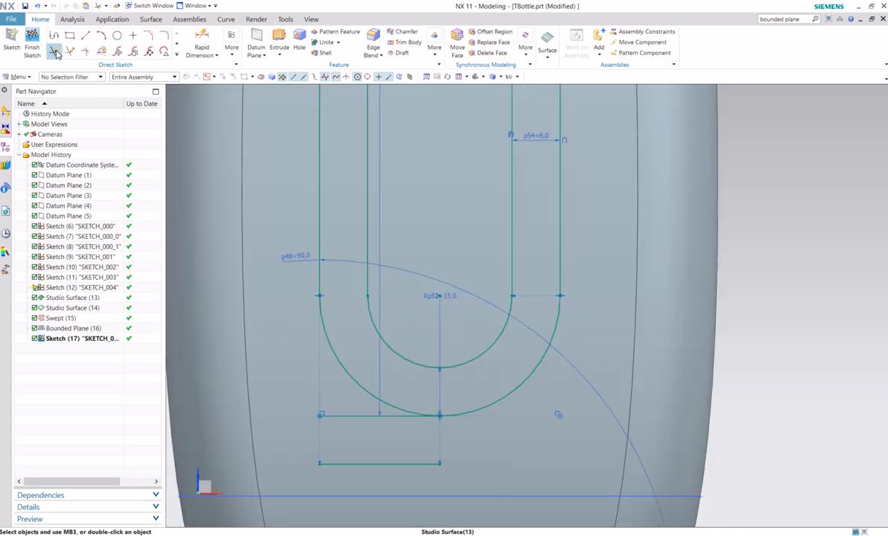
left_click(353, 415)
left_click(370, 464)
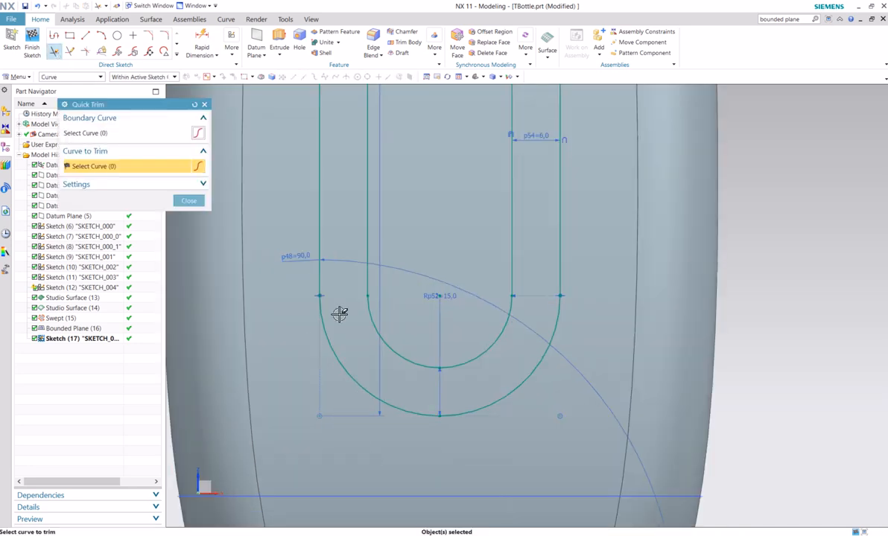
- Try trimming the two leftover horizontal lines at the slot's upper end, and undo the trim
scroll(305, 291, "down", 4)
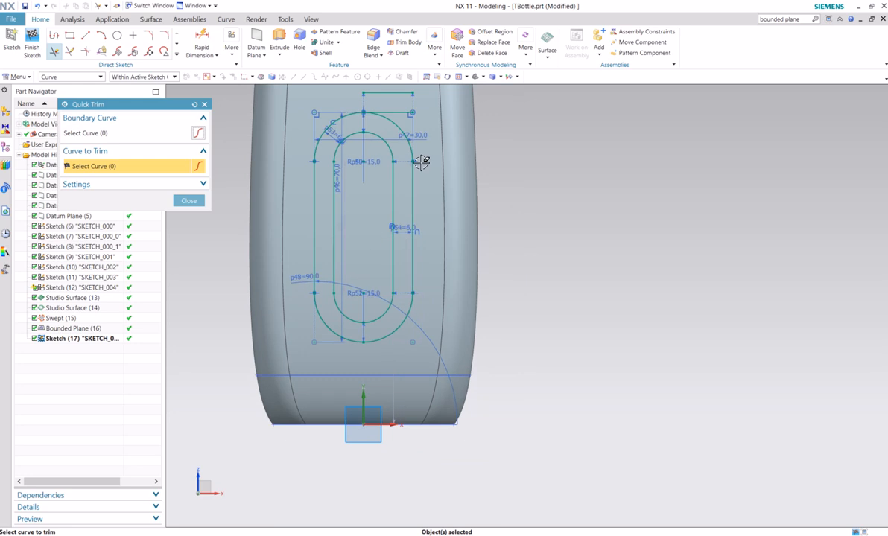
left_click(396, 111)
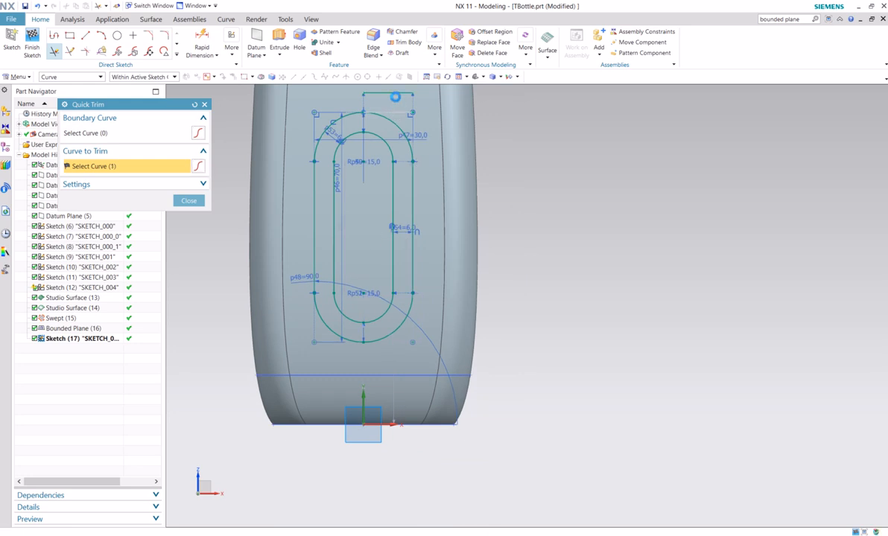
scroll(365, 193, "up", 2)
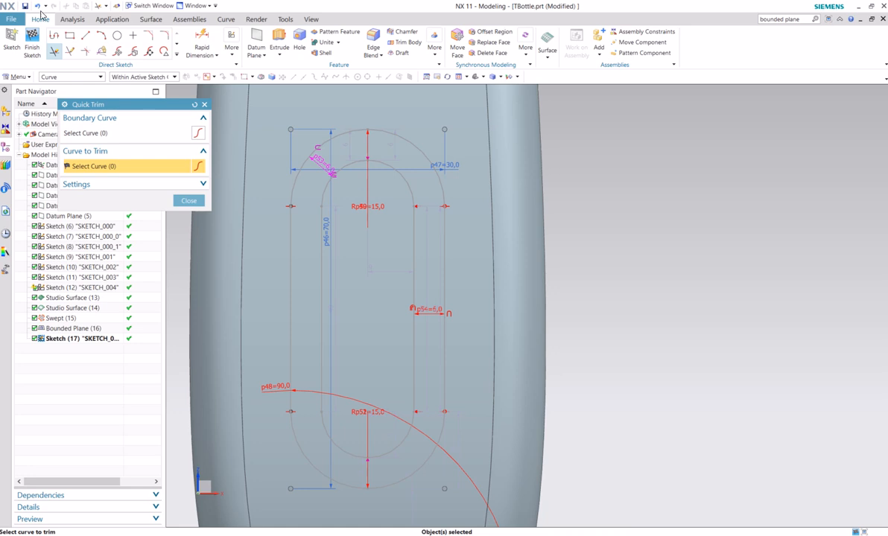
left_click(37, 7)
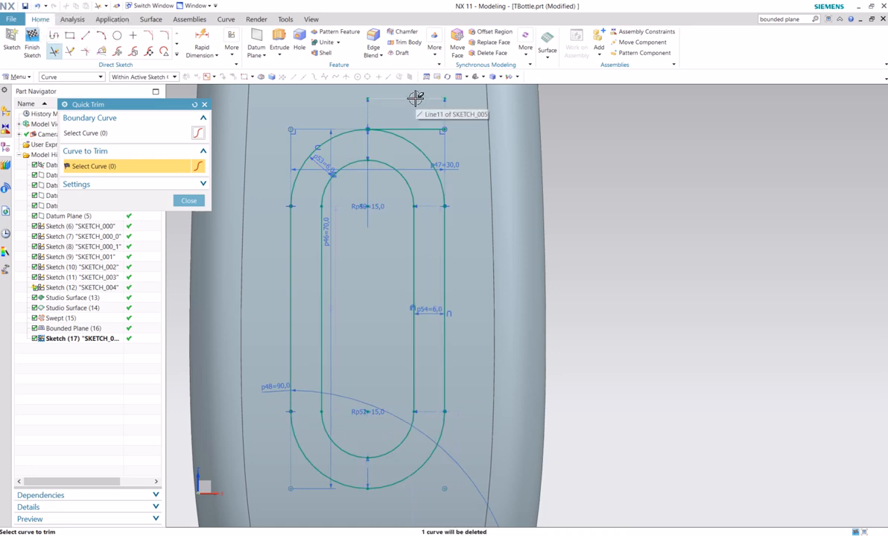
- Trim away the offset line and the corner line at the slot's upper end, and finish the sketch
left_click(415, 99)
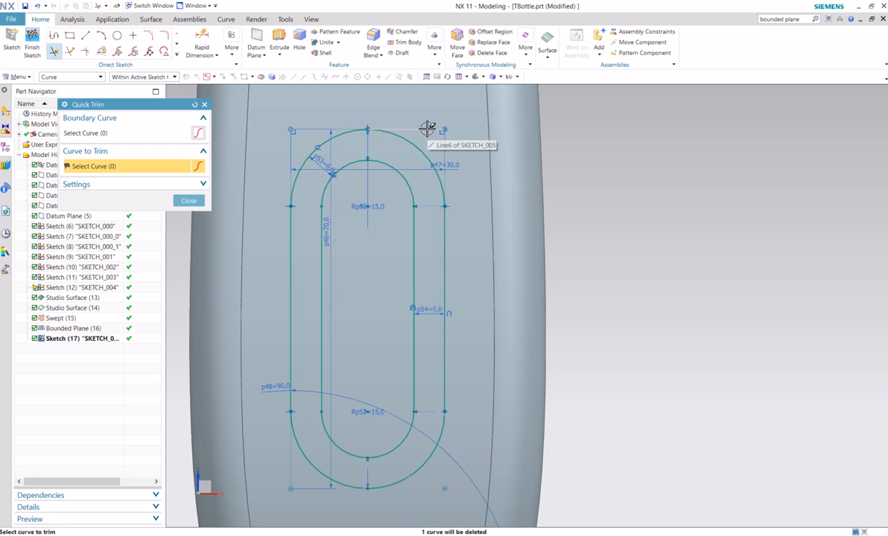
left_click(426, 129)
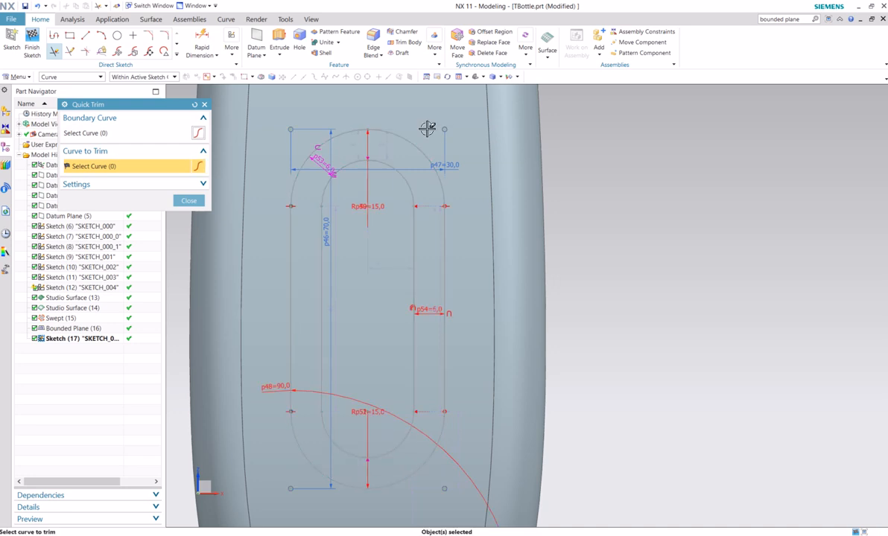
left_click(188, 201)
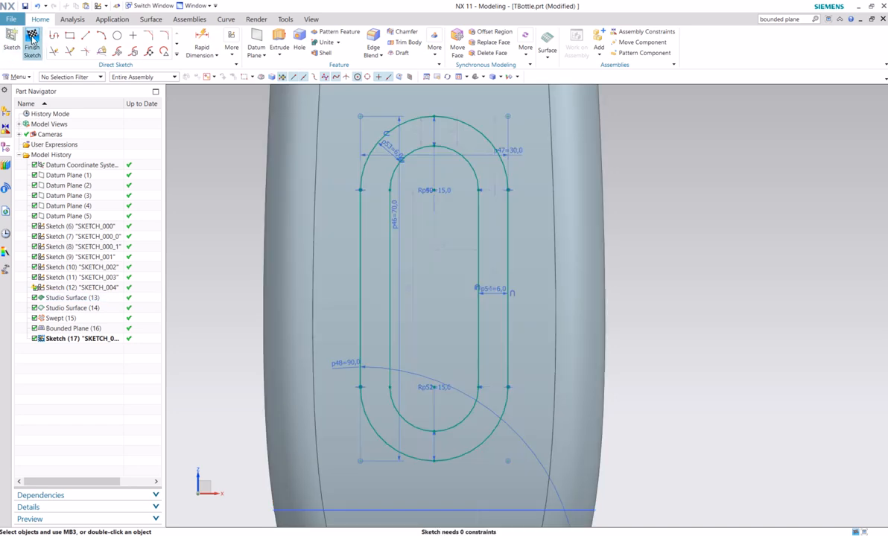
left_click(32, 41)
- Search the commands for "project curve" to find the derived-curve Project Curve command
scroll(383, 267, "down", 3)
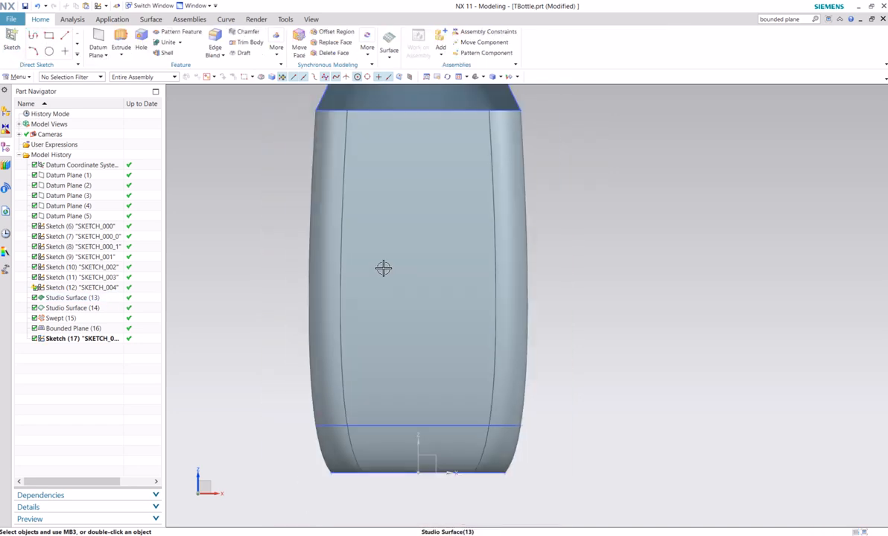
middle_click_drag(276, 236, 290, 238)
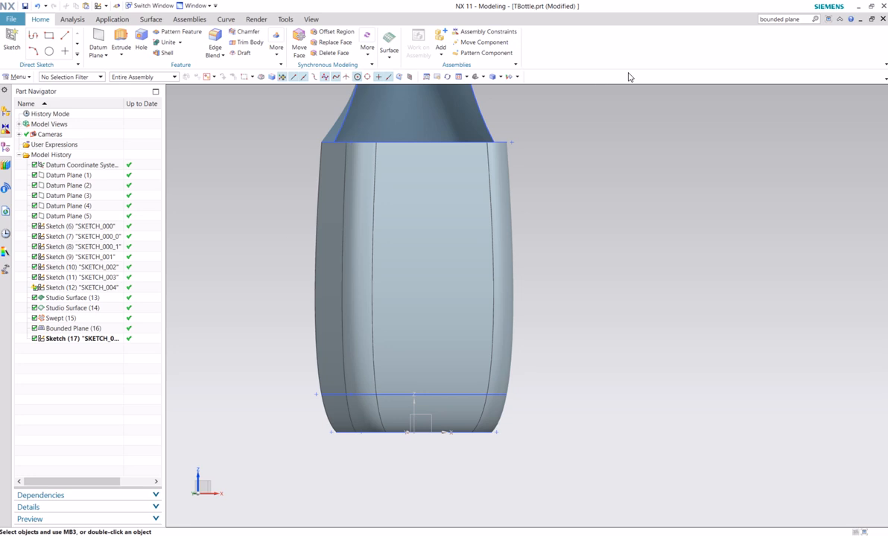
left_click(800, 20)
type("pl")
mouse_move(715, 187)
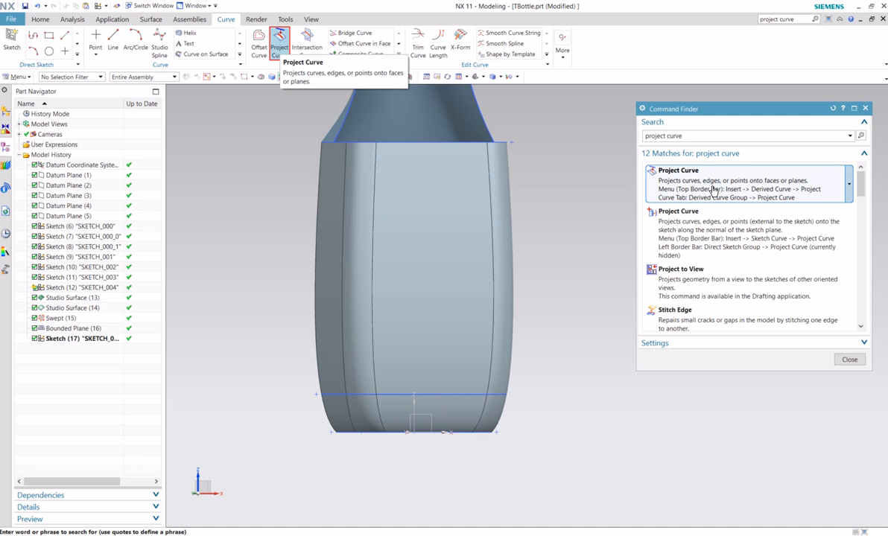
left_click(714, 190)
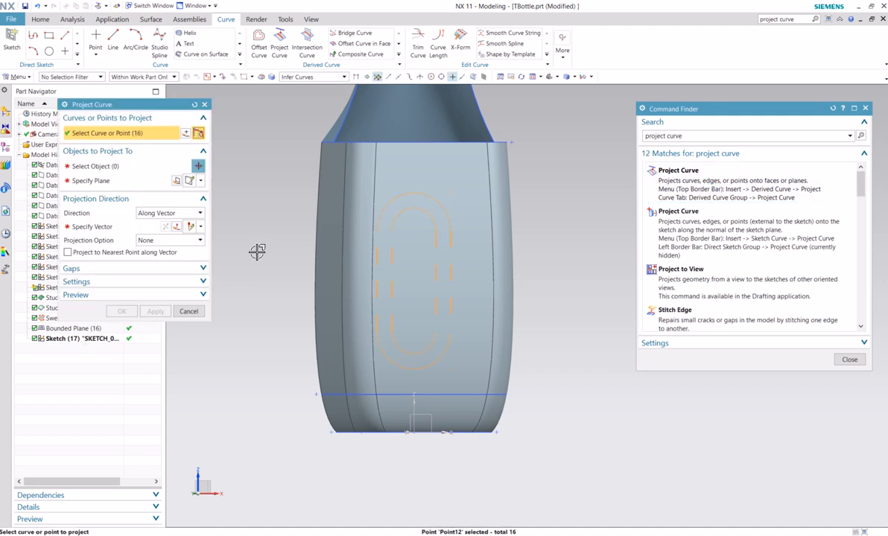
mouse_move(254, 251)
middle_mouse_down()
mouse_move(258, 240)
mouse_move(258, 266)
mouse_move(261, 254)
middle_mouse_up()
scroll(261, 255, "down", 2)
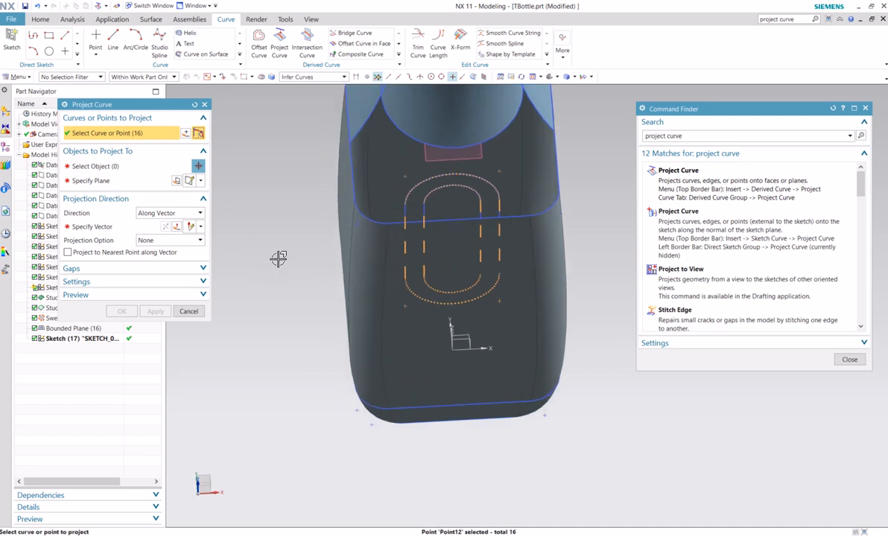
left_click(190, 312)
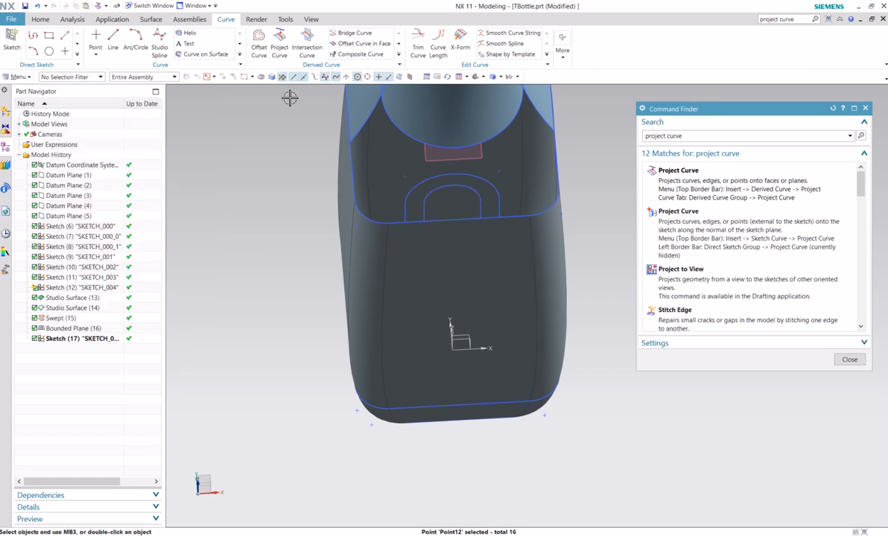
- Start Project Curve with the outer slot outline picked as connected curves and the bottle body's faces as the projection target
left_click(720, 188)
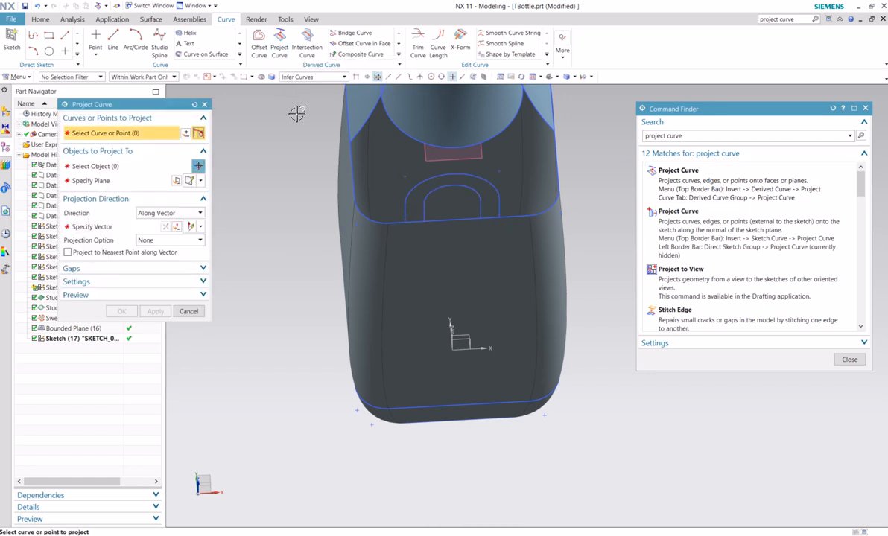
left_click(287, 78)
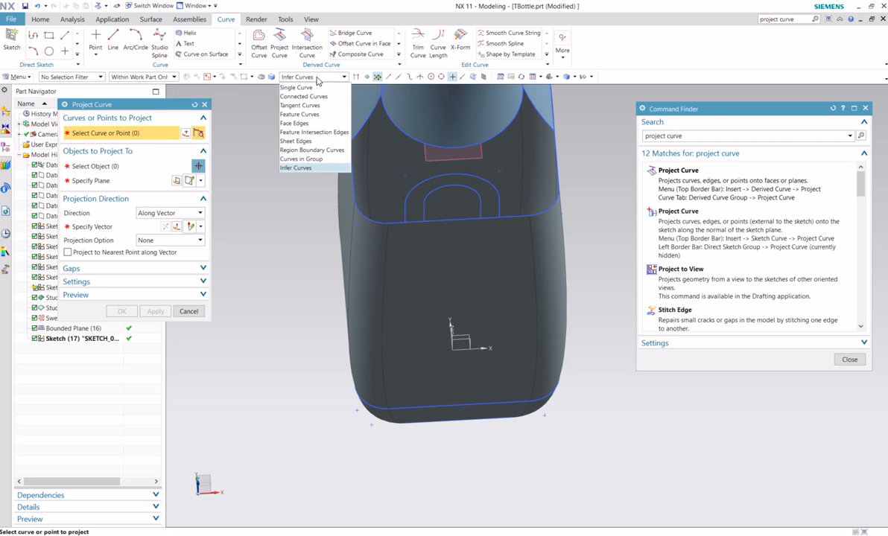
left_click(298, 93)
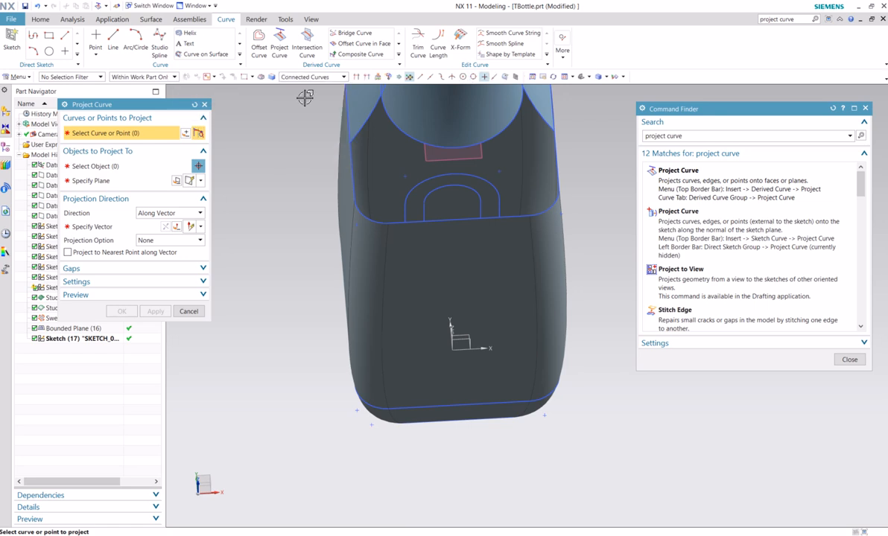
left_click(438, 176)
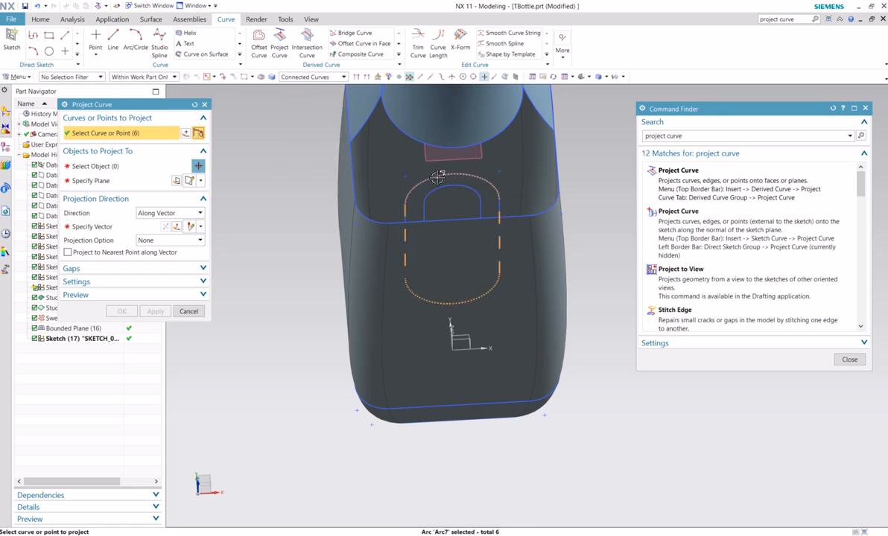
left_click(122, 167)
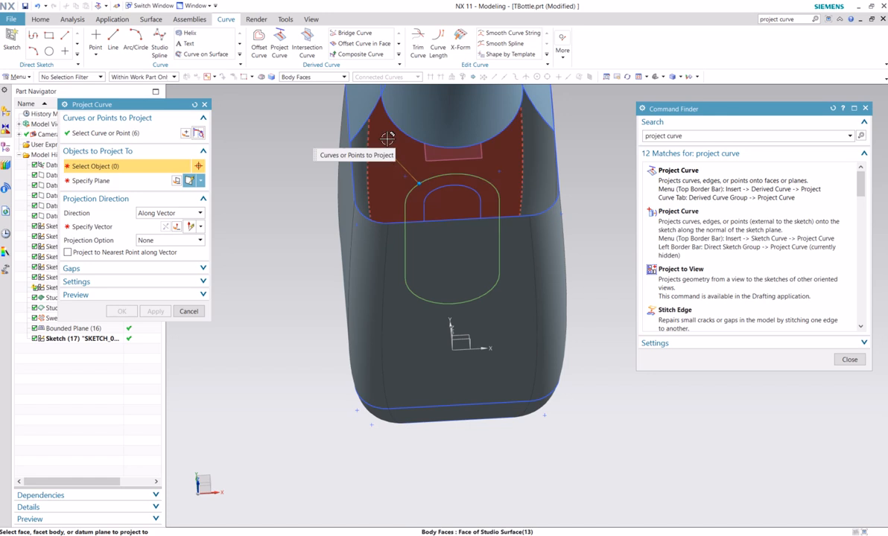
left_click(387, 139)
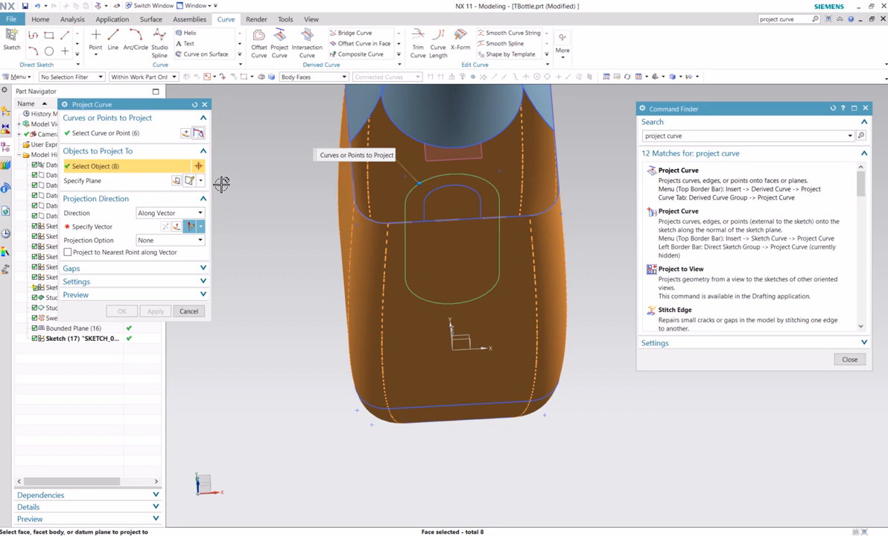
- Set the projection direction along the Y-axis and create the outer slot's projected curve on the body
left_click(87, 229)
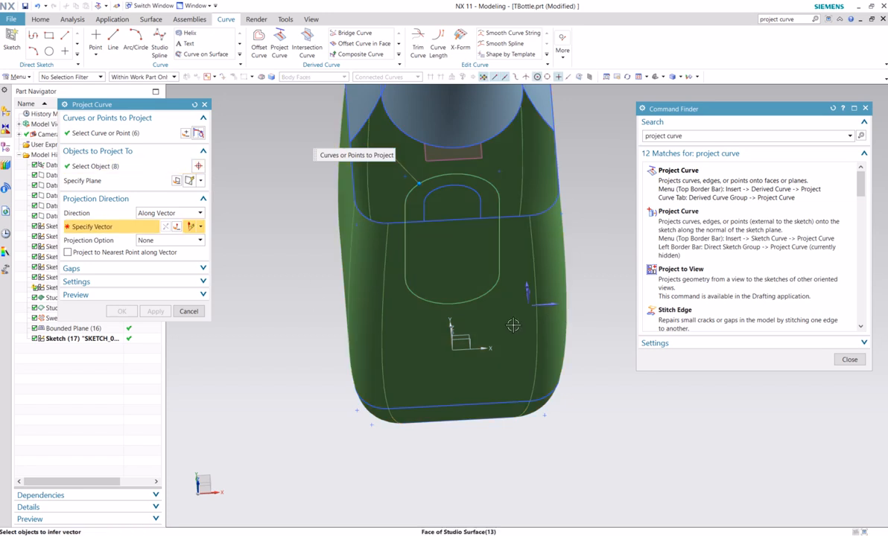
mouse_move(517, 294)
middle_mouse_down()
mouse_move(529, 319)
mouse_move(516, 289)
middle_mouse_up()
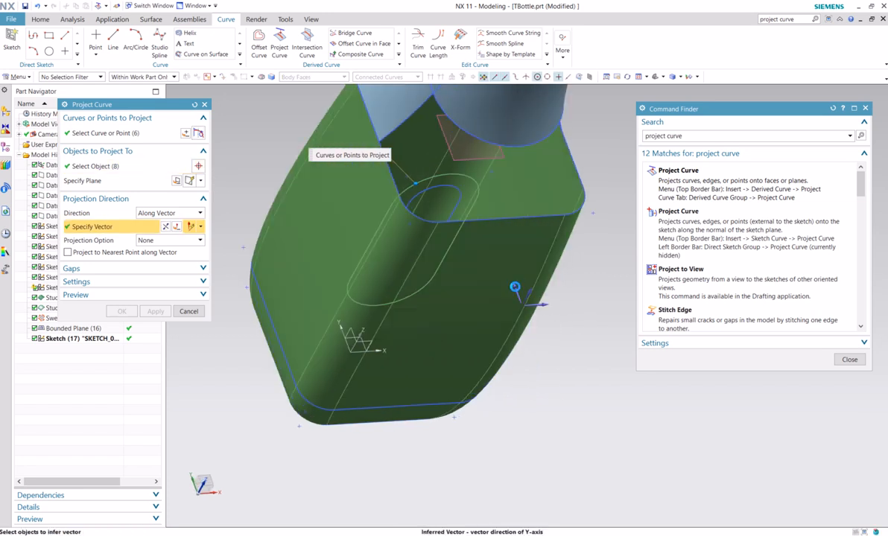
left_click(517, 291)
scroll(272, 227, "down", 3)
middle_click_drag(273, 222, 294, 225)
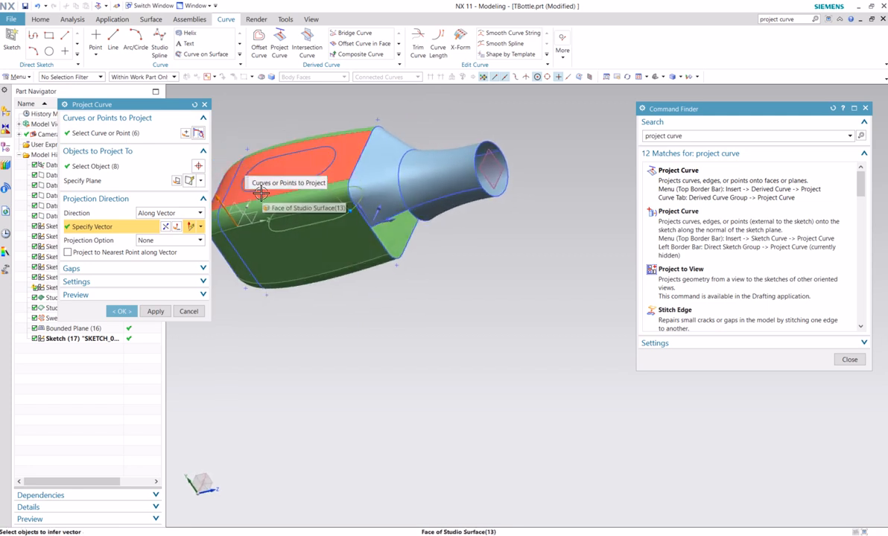
middle_click_drag(409, 333, 394, 270)
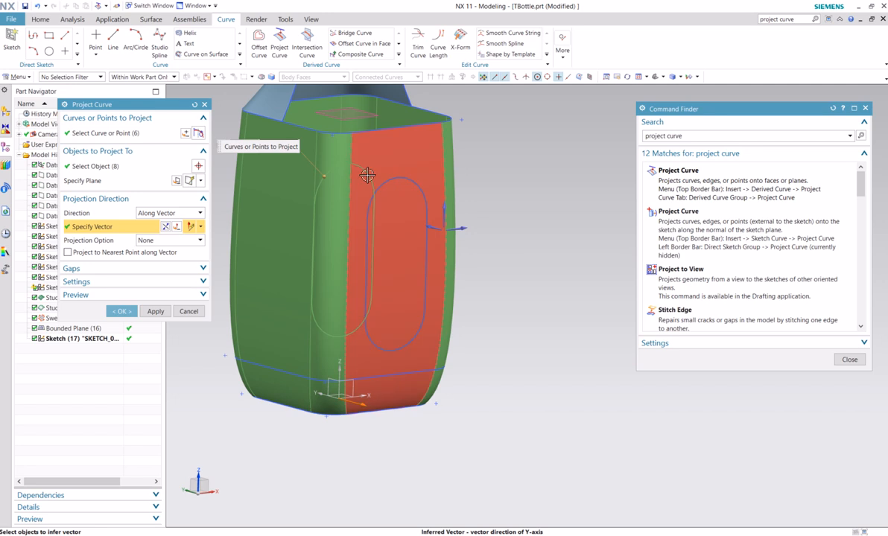
left_click(121, 312)
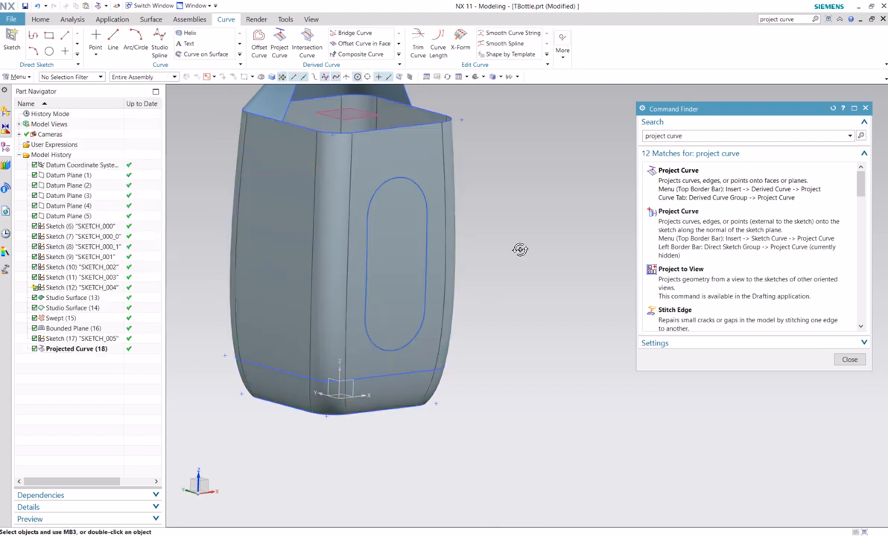
mouse_move(519, 250)
middle_mouse_down()
mouse_move(501, 254)
mouse_move(521, 257)
middle_mouse_up()
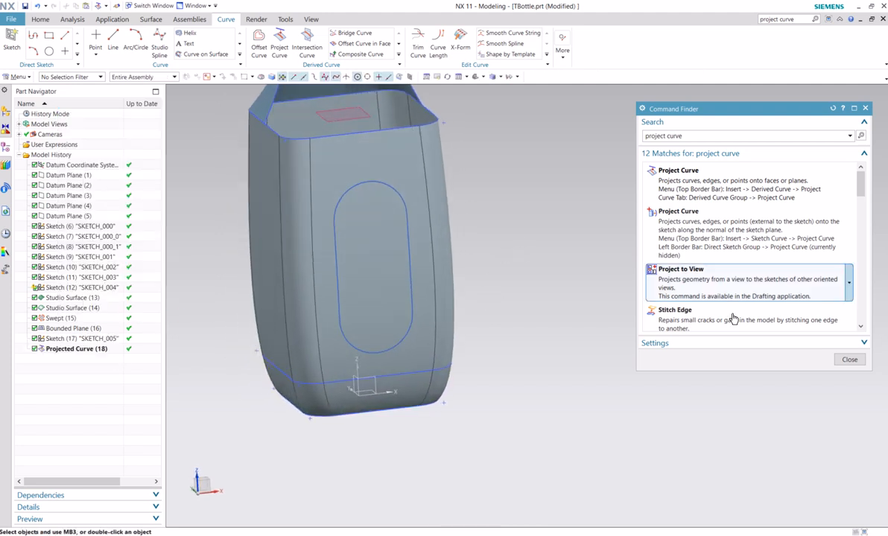
left_click(849, 361)
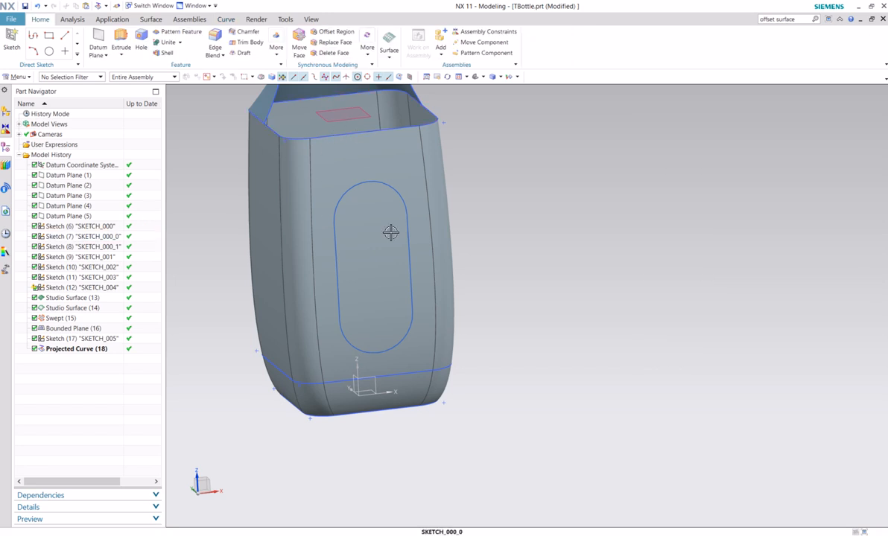
- Create an offset surface from the bottle body's faces with a 2 mm offset
left_click(800, 21)
mouse_move(740, 189)
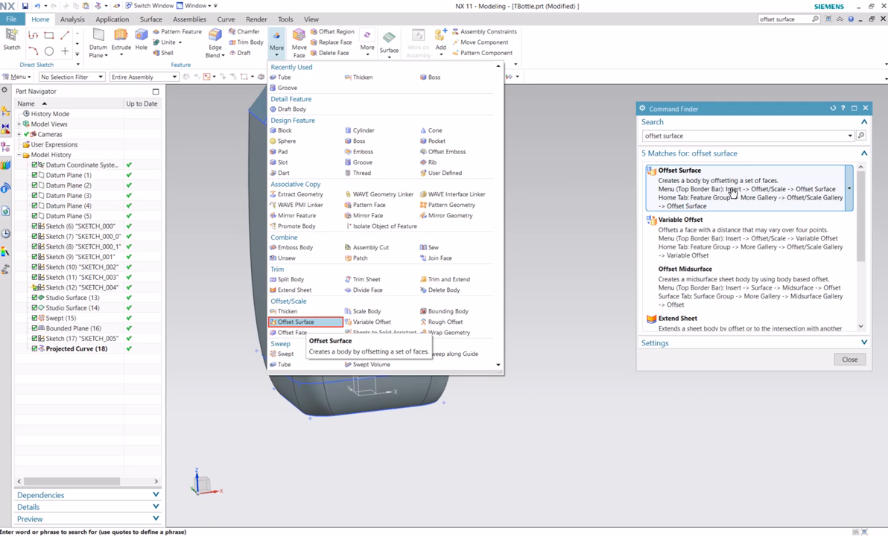
left_click(732, 191)
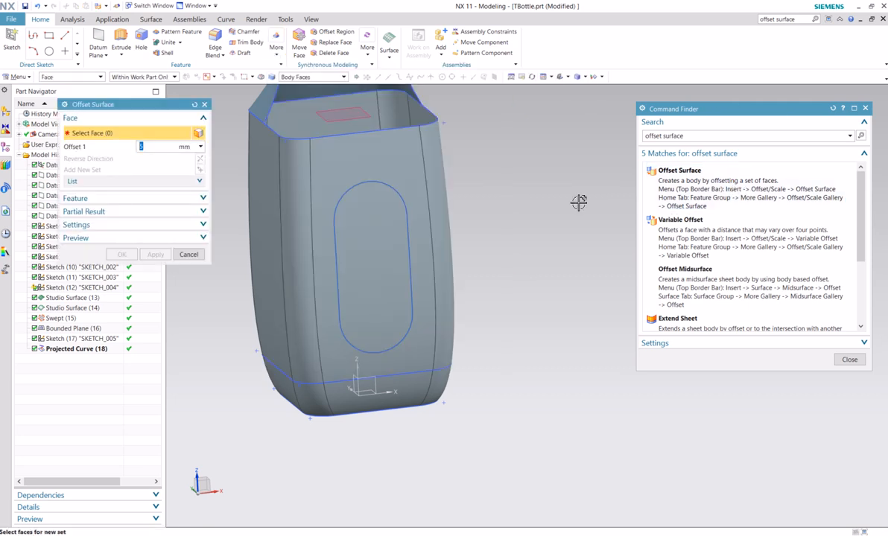
middle_click_drag(453, 154, 495, 200)
left_click(406, 212)
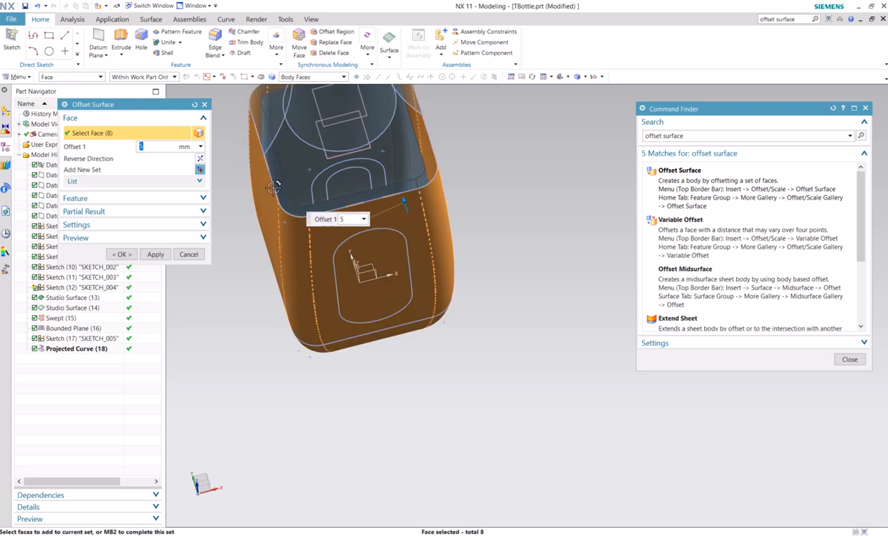
scroll(365, 205, "up", 4)
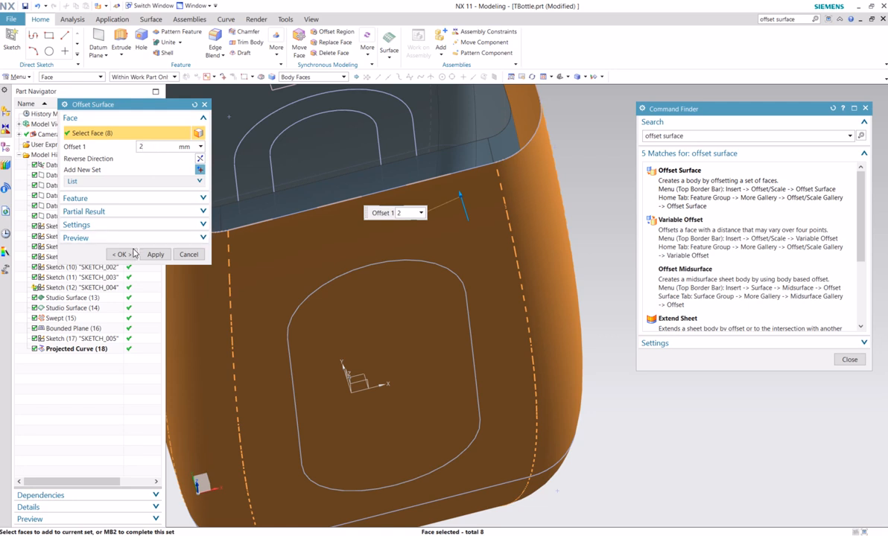
left_click(155, 254)
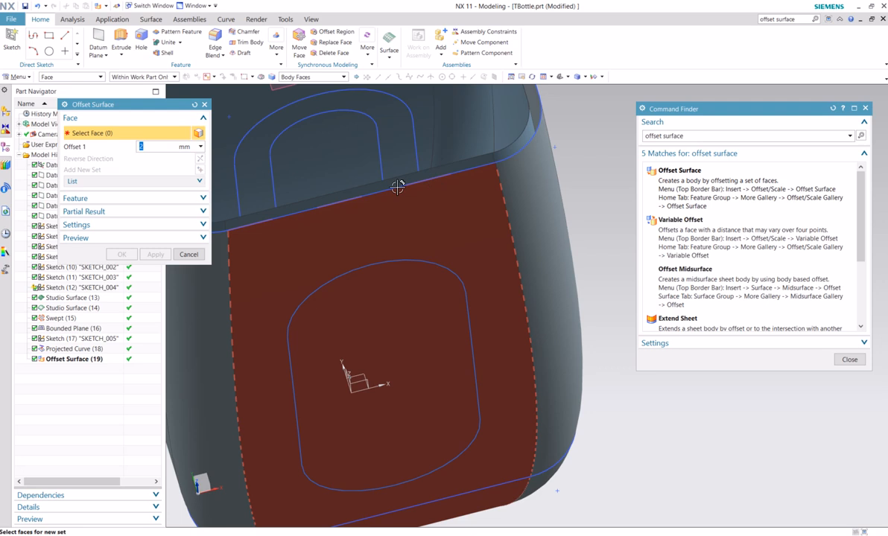
left_click(189, 254)
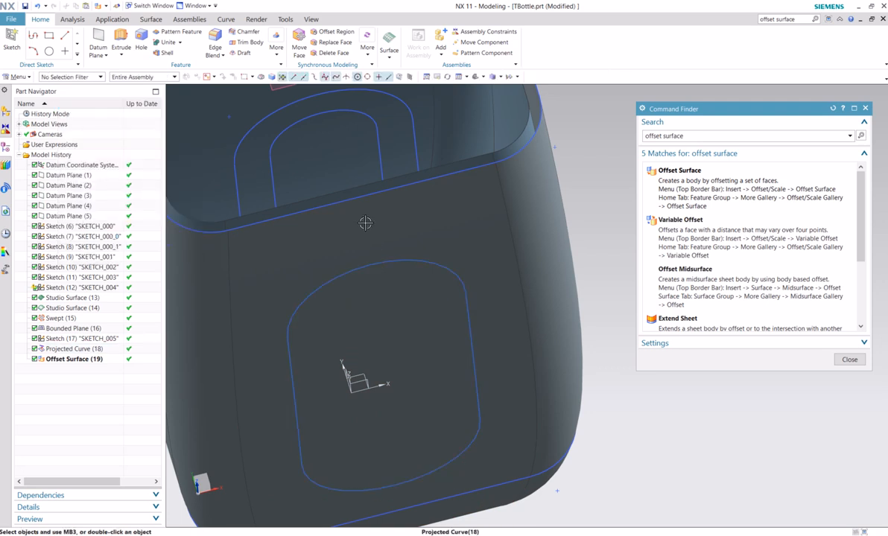
middle_click_drag(584, 222, 561, 222)
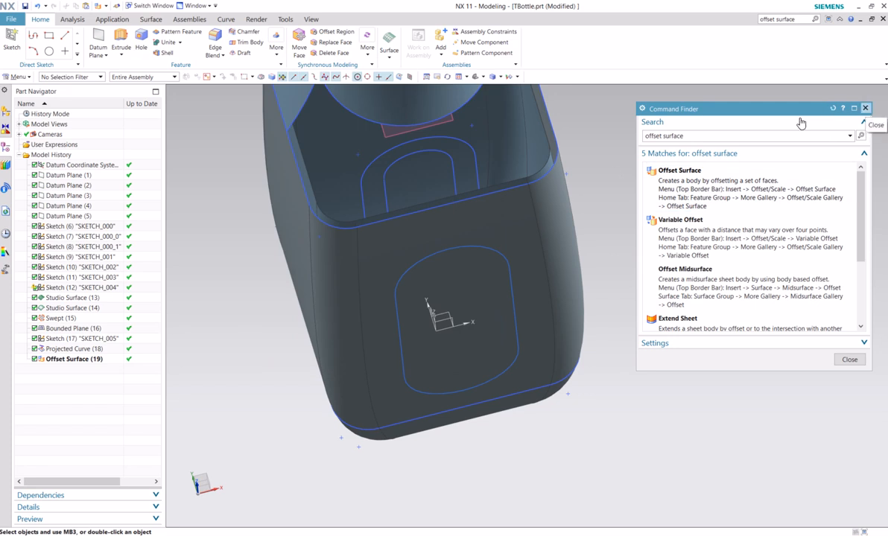
left_click(865, 108)
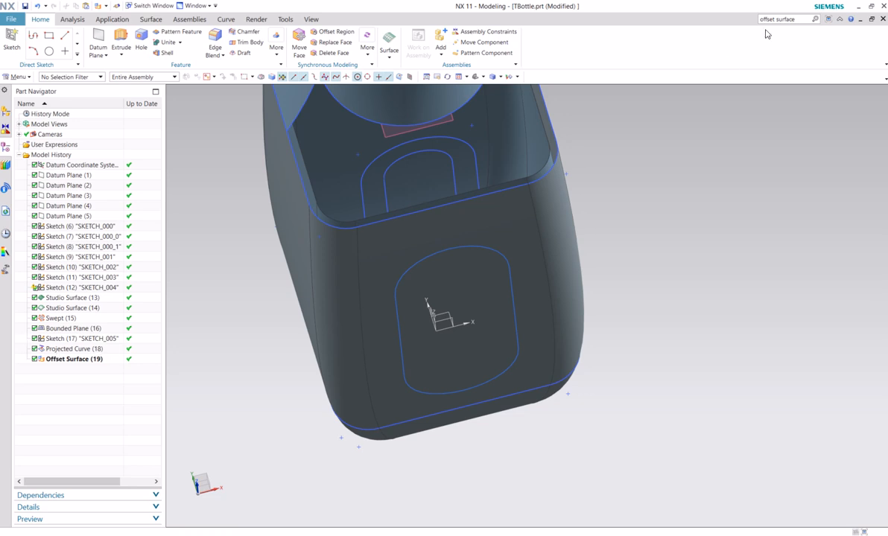
- Search the commands for "projected curve"
left_click(795, 19)
type("projected")
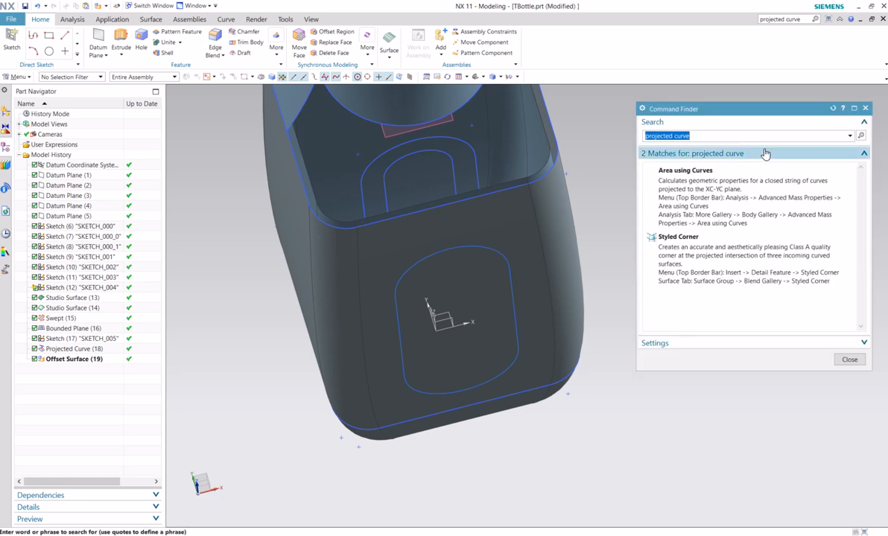
left_click(709, 135)
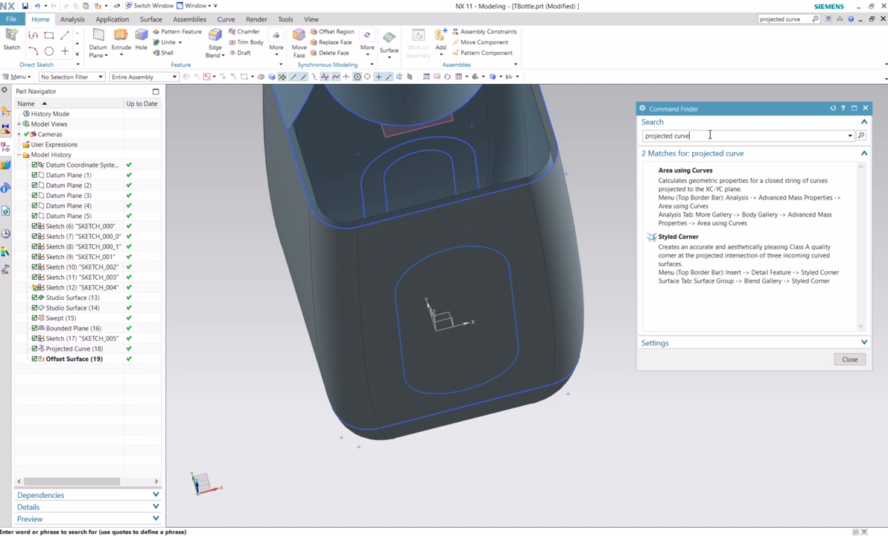
- Project the inner slot outline onto the inner offset surface's faces along the reversed Y-axis direction
left_click(225, 19)
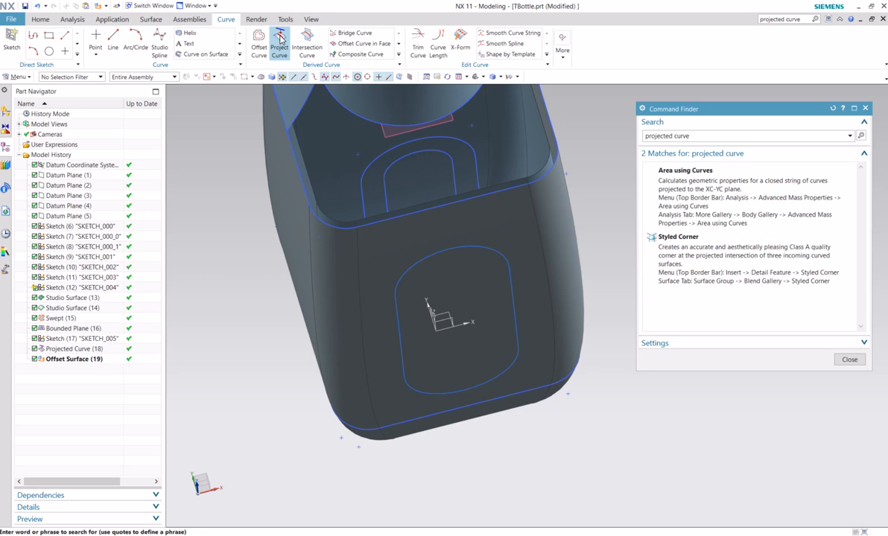
left_click(280, 51)
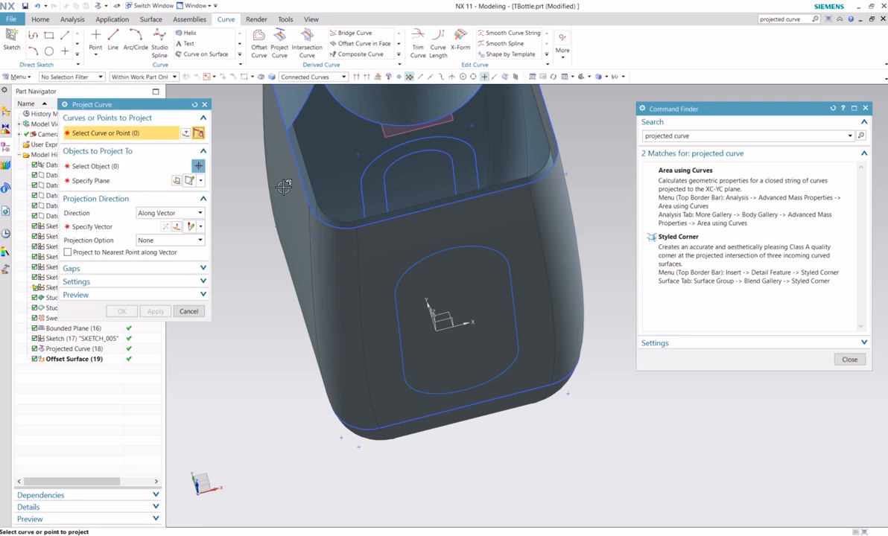
left_click(410, 152)
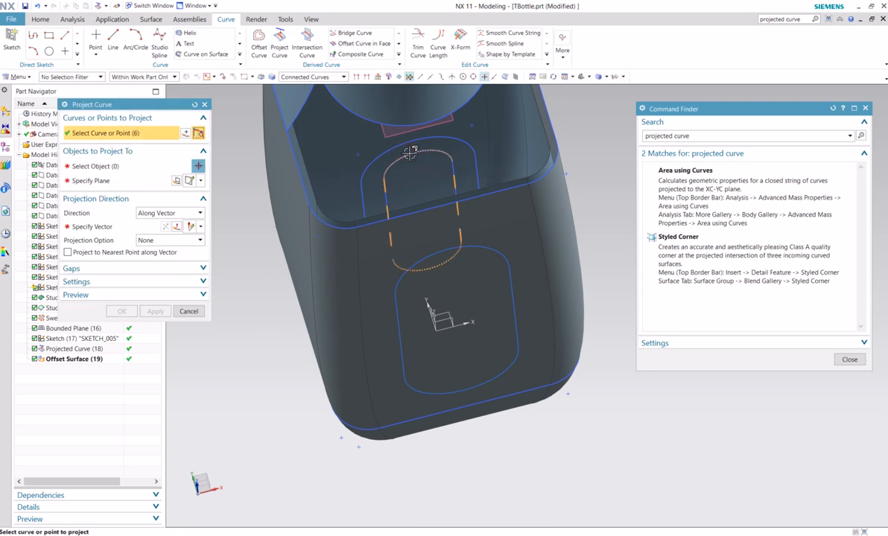
left_click(143, 166)
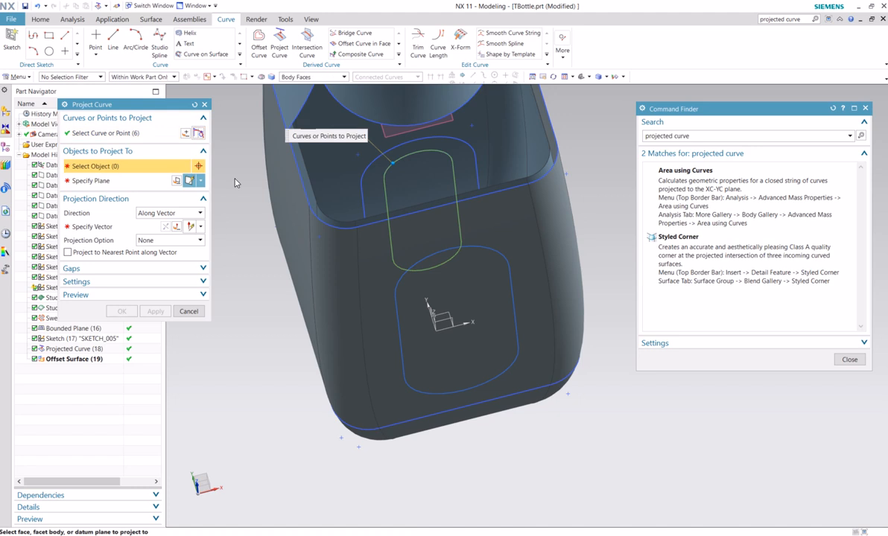
left_click(518, 181)
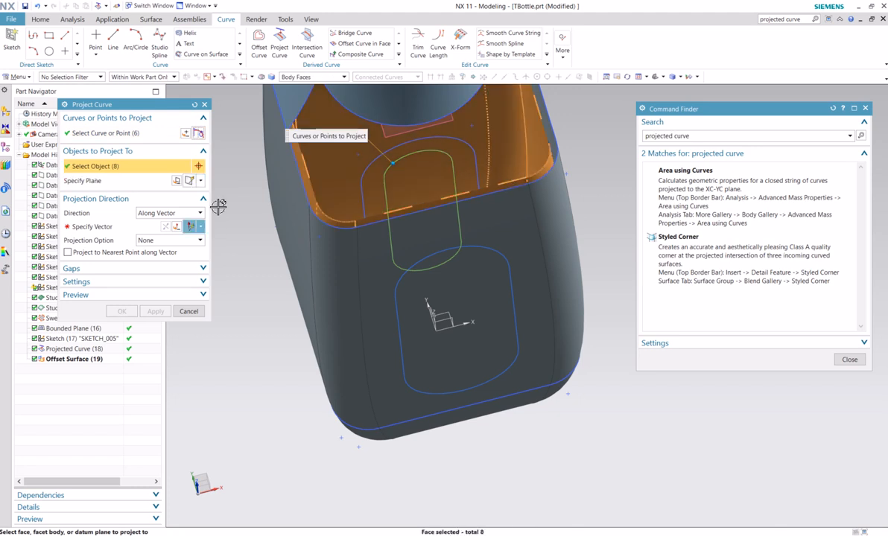
left_click(93, 227)
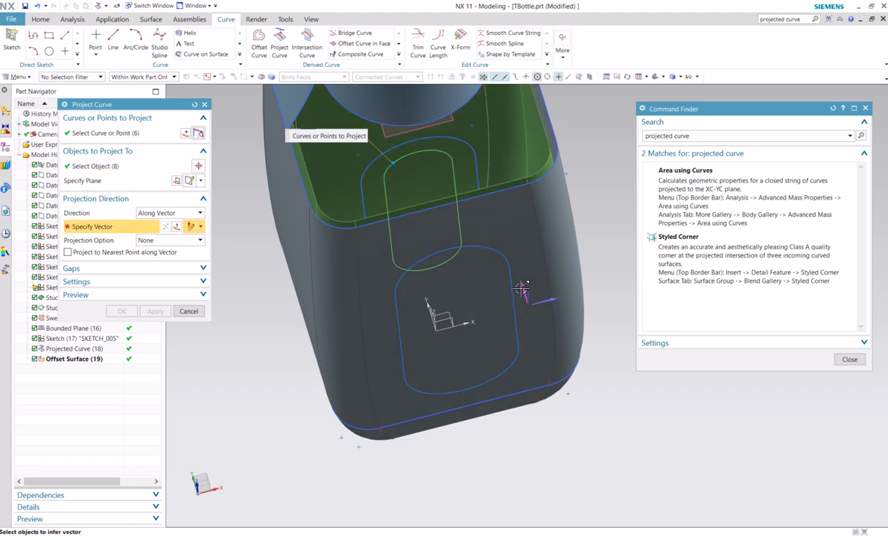
left_click(524, 290)
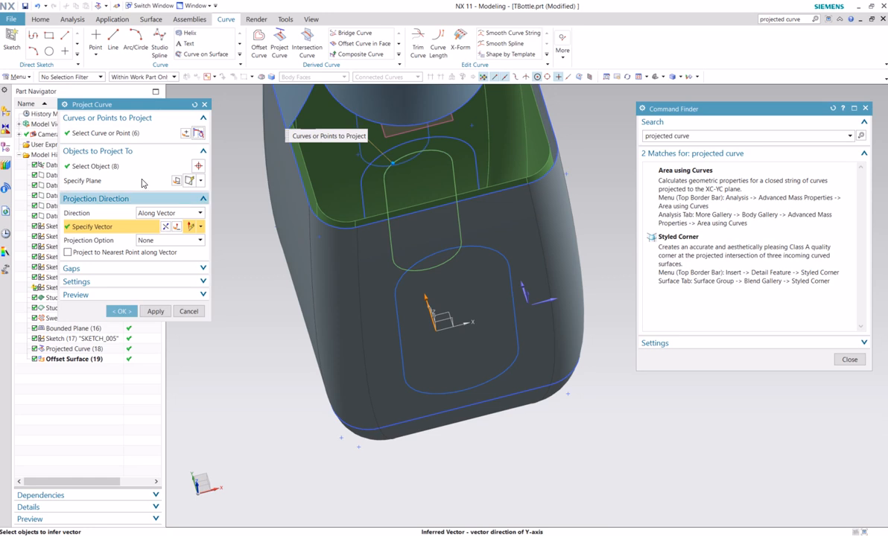
left_click(165, 227)
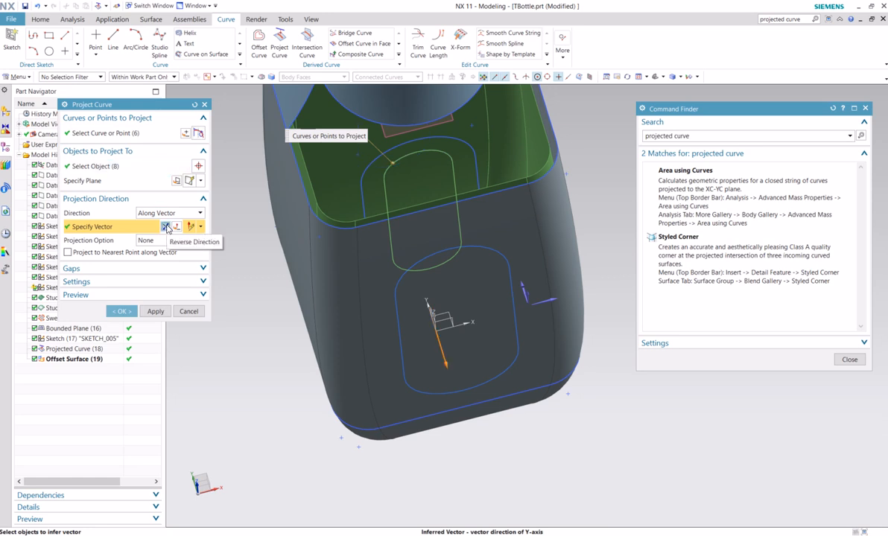
left_click(155, 312)
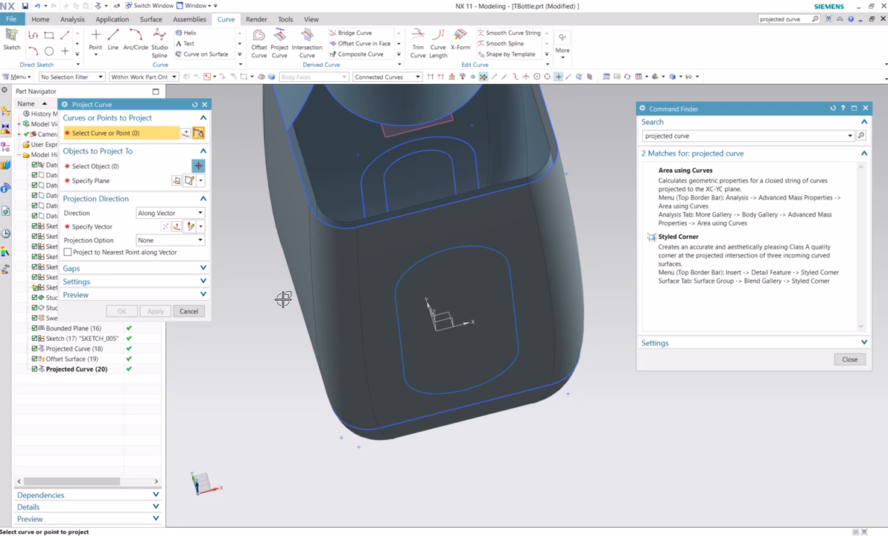
left_click(194, 310)
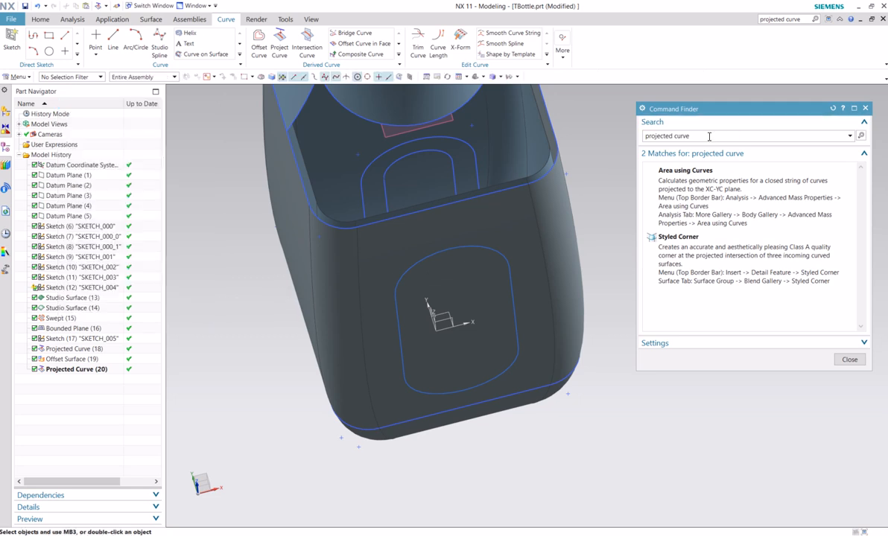
- Find the Trim Curve command and trim the outer projected slot's upper arc against the rest of its outline
double_click(673, 137)
type("trim")
key("Return")
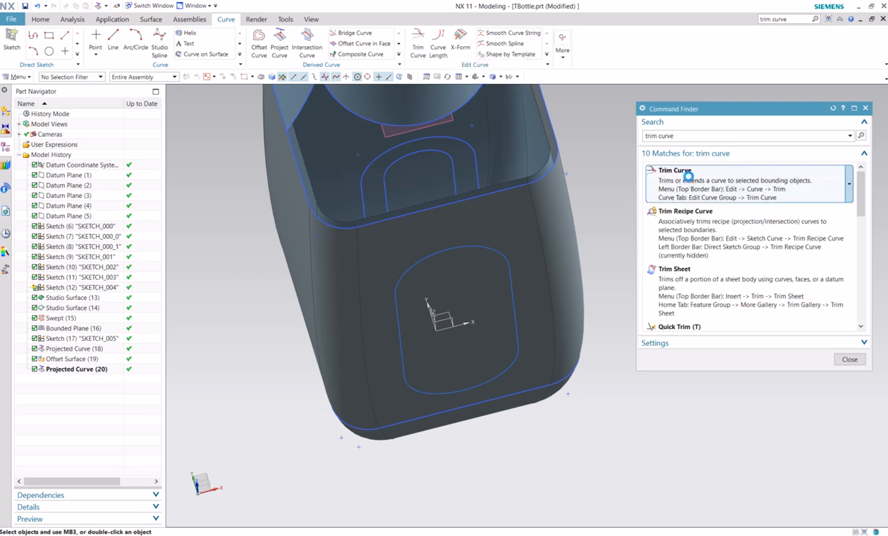
left_click(674, 177)
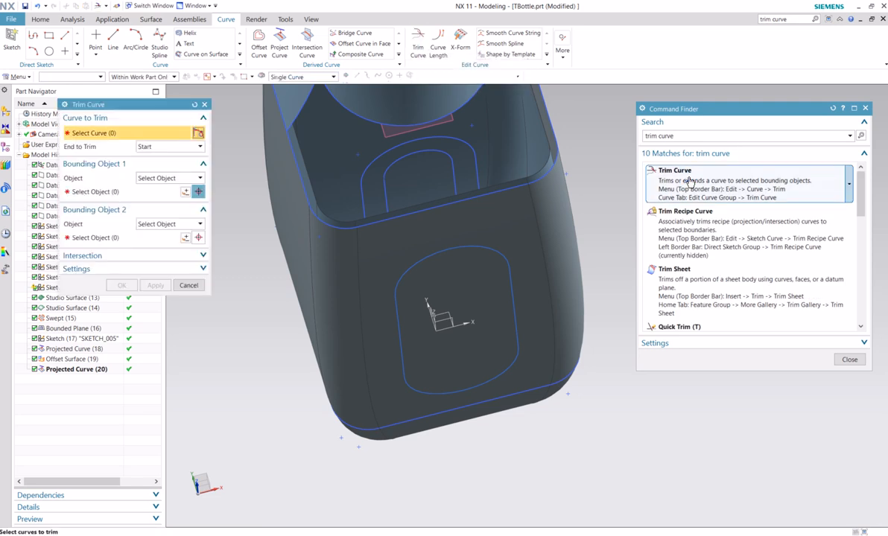
left_click(498, 250)
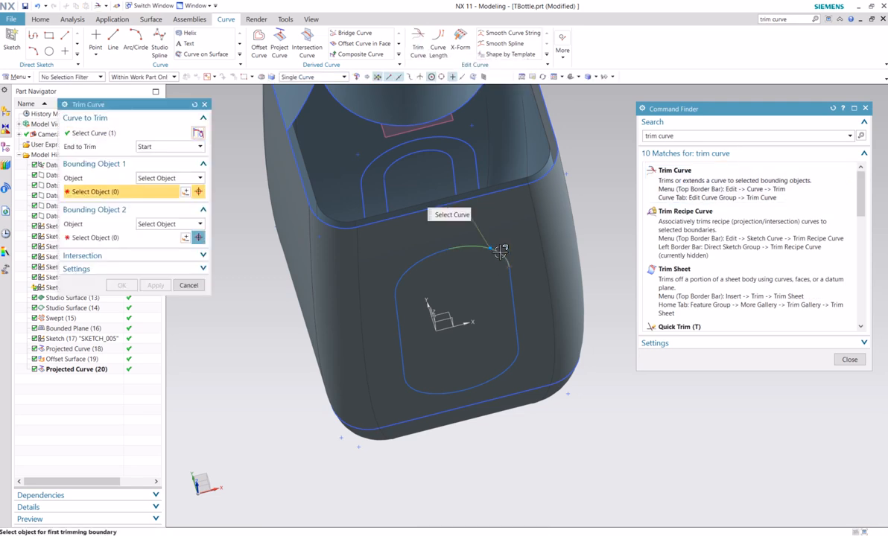
left_click(328, 77)
left_click(321, 91)
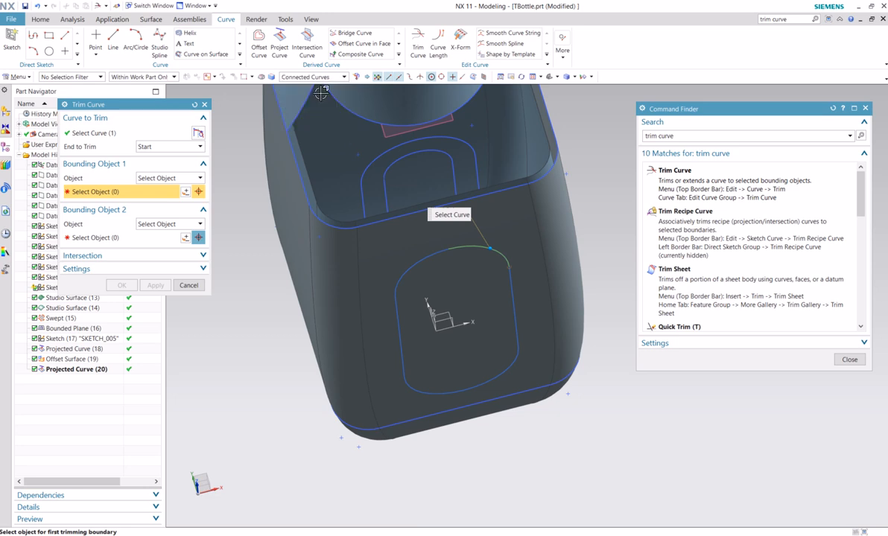
left_click(429, 255)
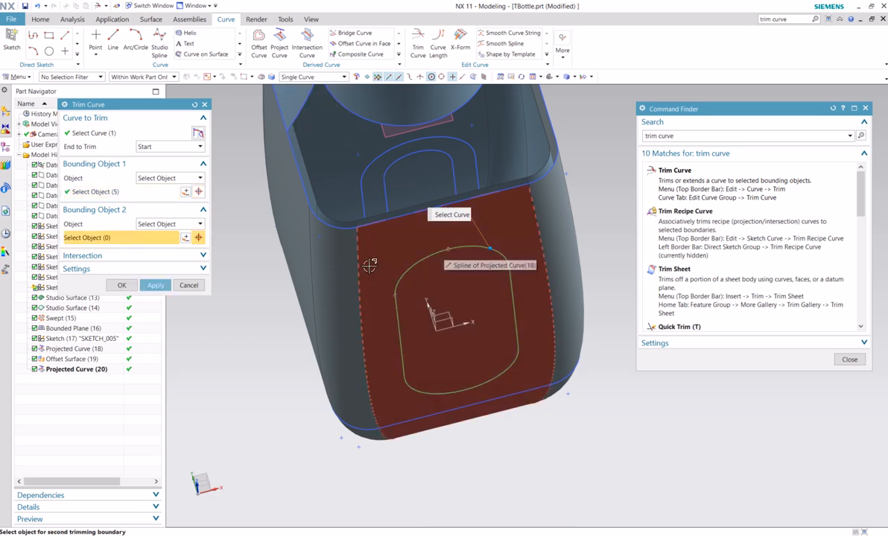
left_click(155, 286)
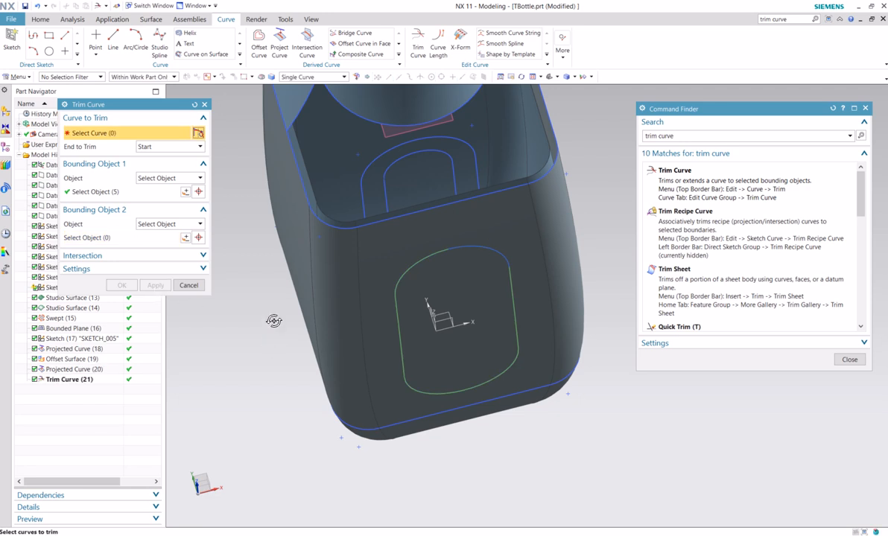
- Trim the bottle body sheet with the outer projected slot outline, normal to face, keeping the region outside the slot
mouse_move(254, 320)
middle_mouse_down()
mouse_move(248, 294)
mouse_move(267, 311)
middle_mouse_up()
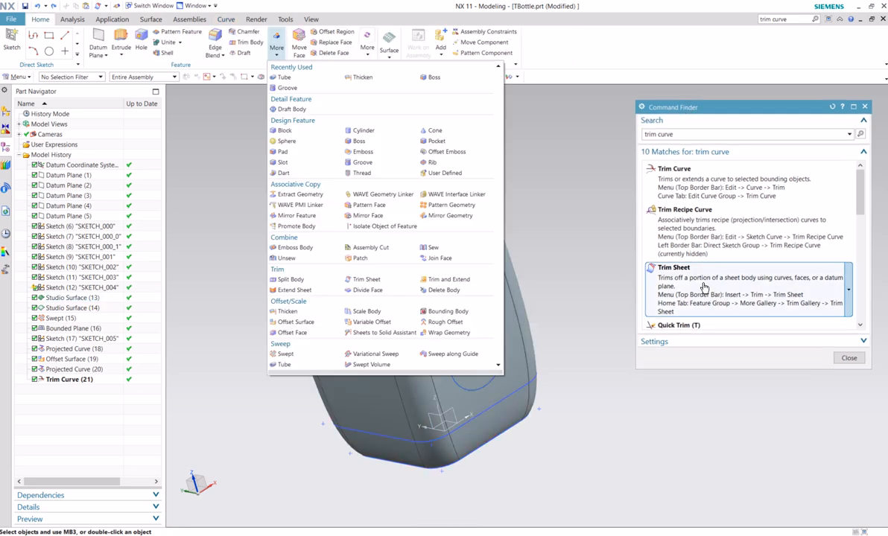
left_click(703, 287)
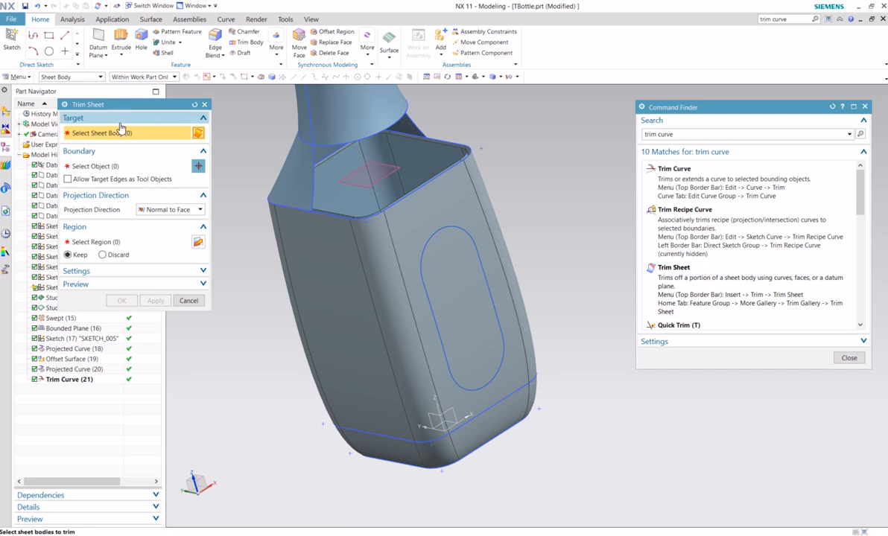
left_click(396, 243)
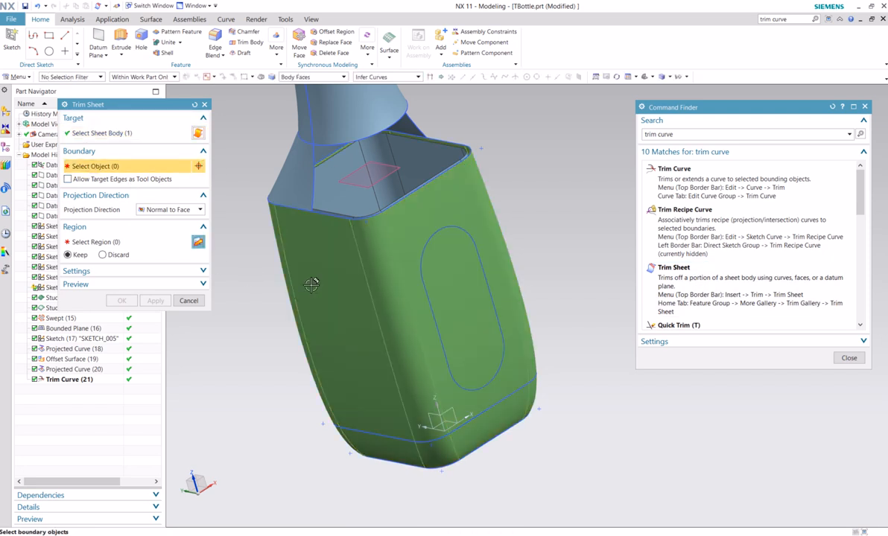
left_click(422, 244)
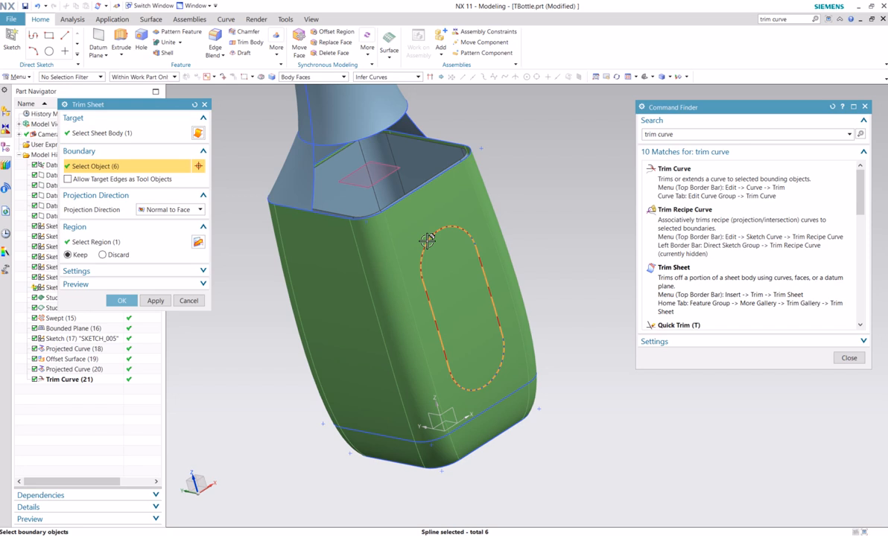
left_click(156, 301)
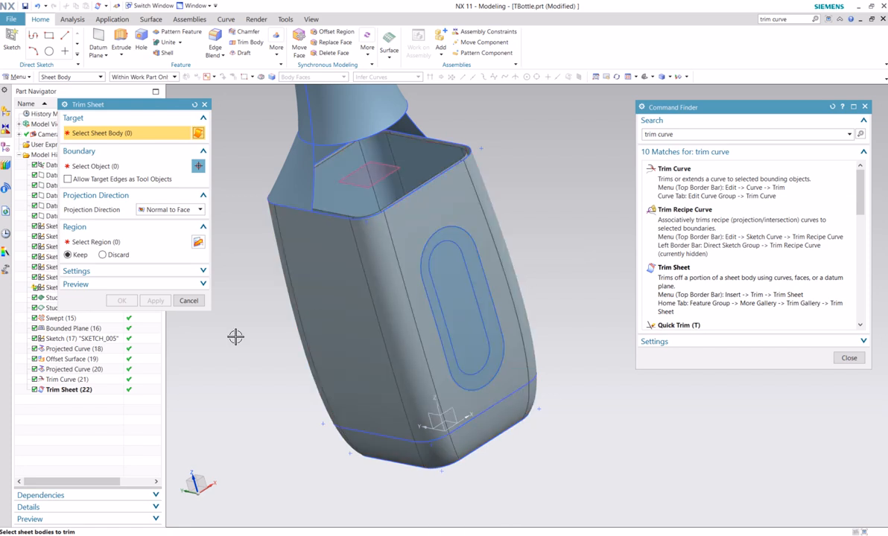
- Try to trim the offset sheet with the inner projected slot outline, using the Discard region option
middle_click_drag(534, 273, 527, 251)
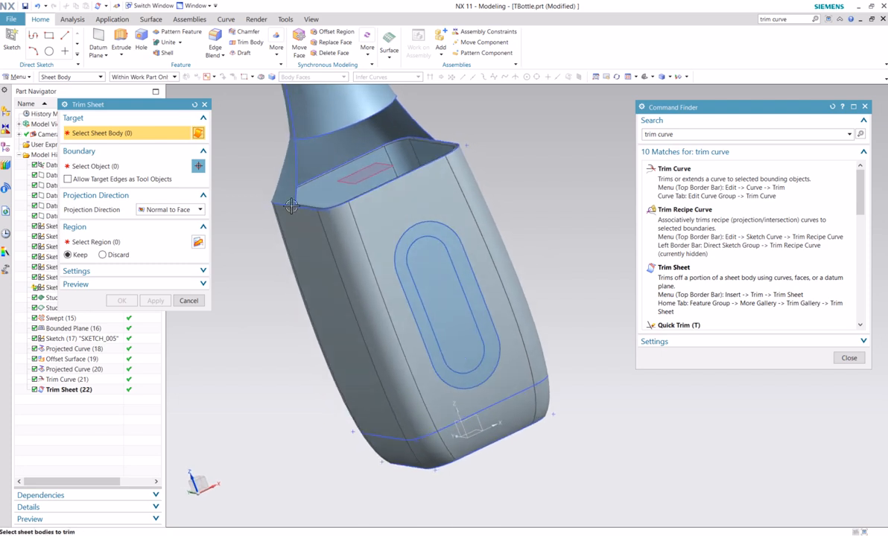
left_click(430, 268)
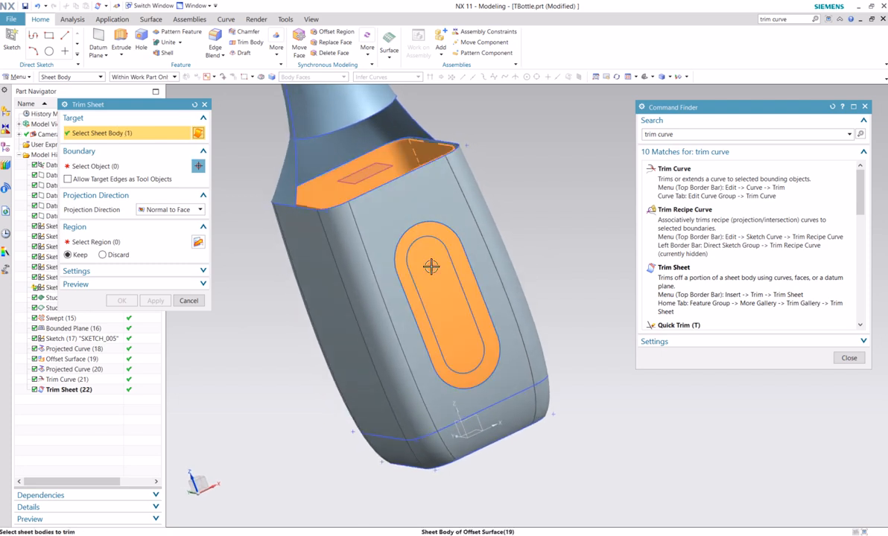
left_click(97, 165)
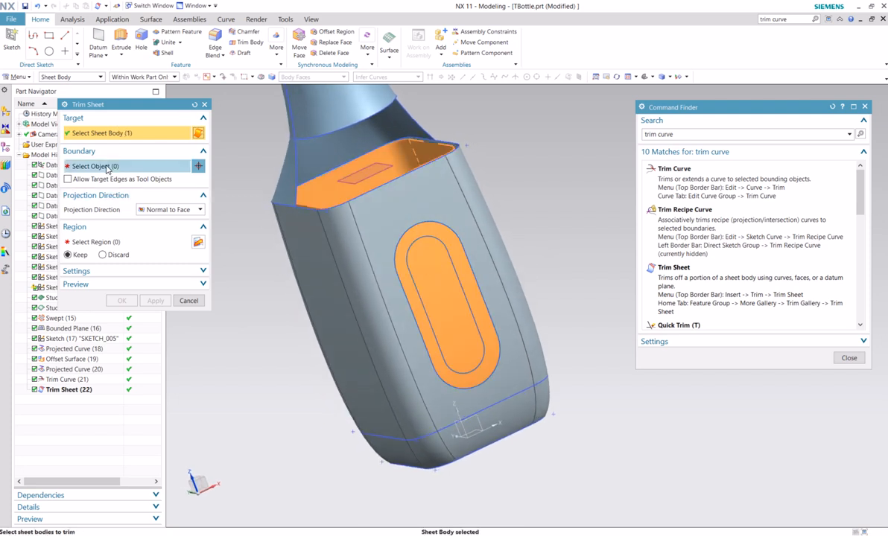
left_click(436, 238)
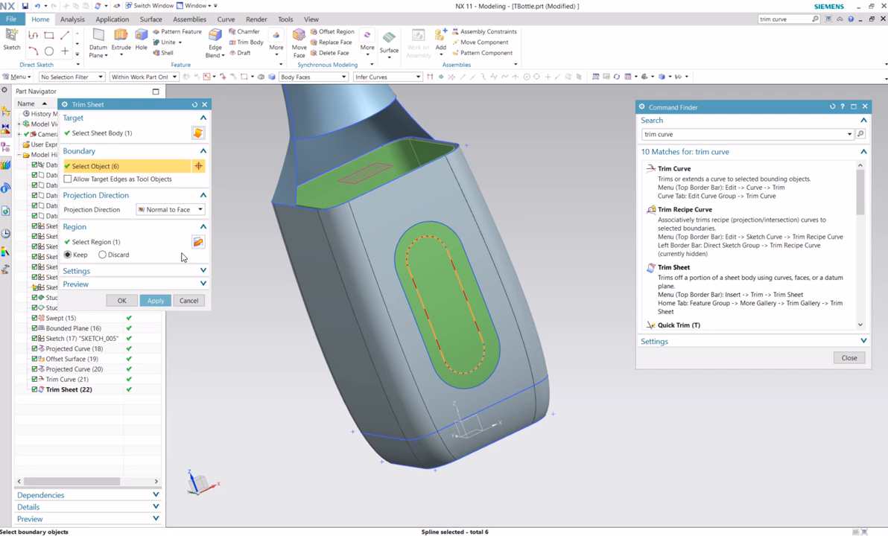
left_click(103, 255)
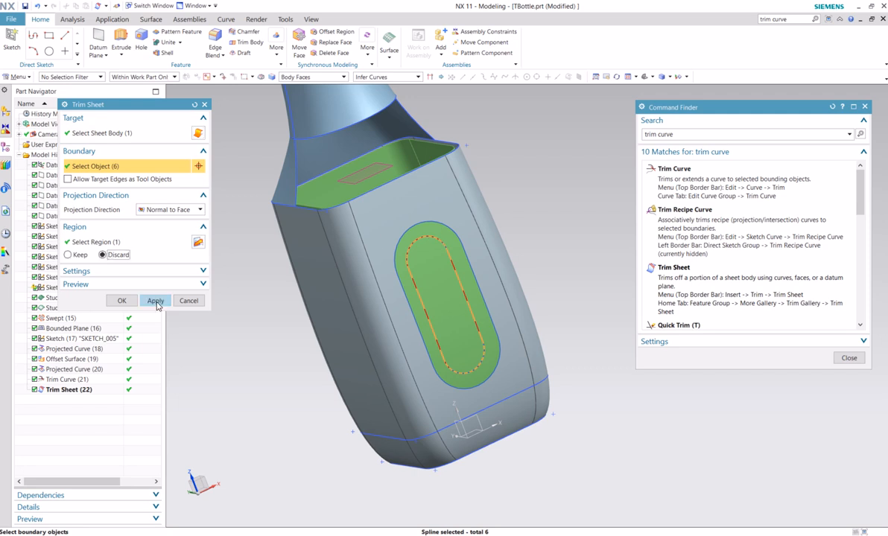
left_click(155, 301)
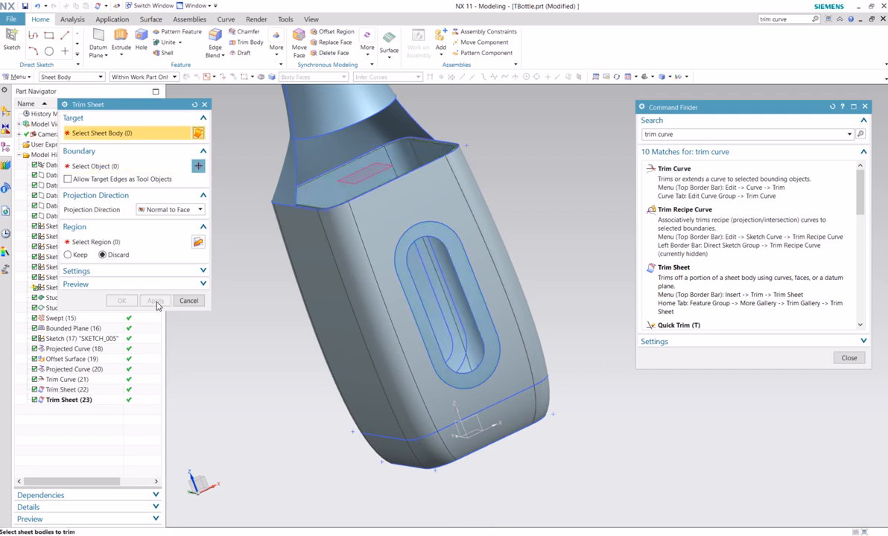
left_click(37, 6)
left_click(37, 6)
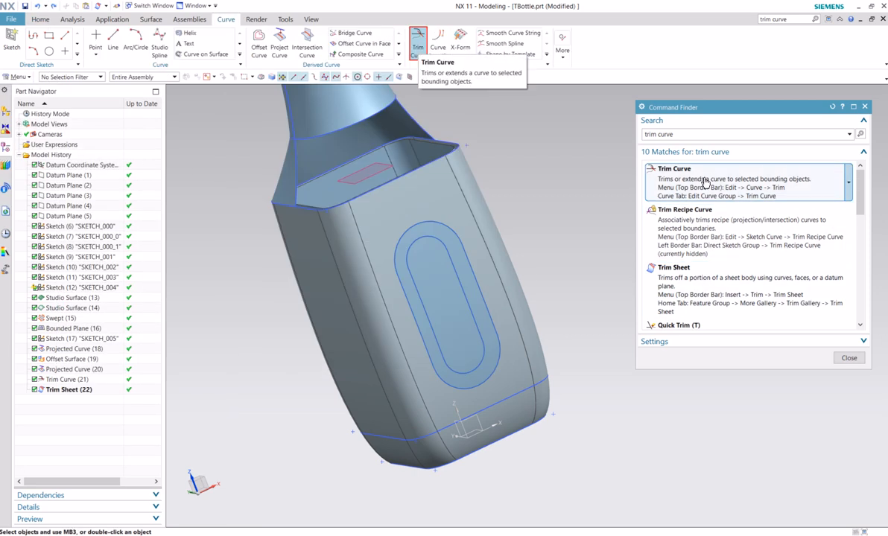
- Trim the offset sheet with the inner projected slot outline, keeping only the region inside the slot
mouse_move(721, 260)
left_click(749, 283)
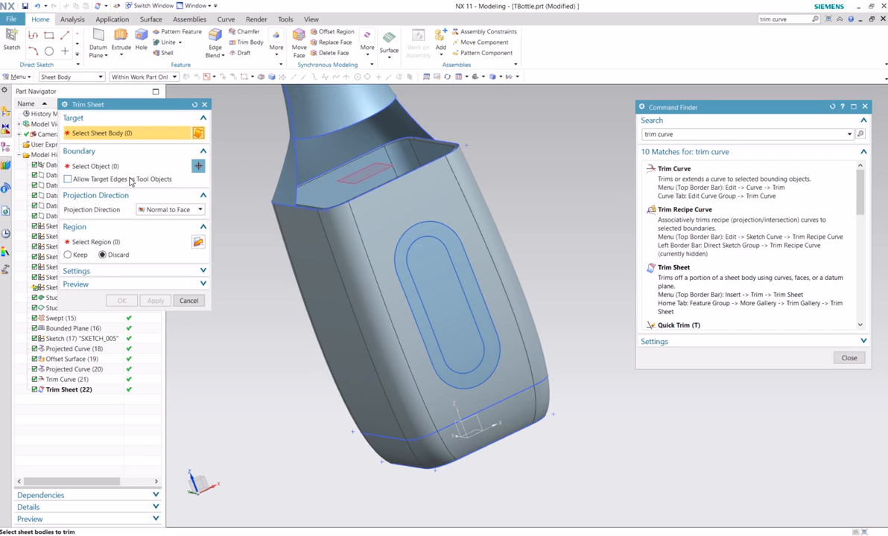
left_click(446, 266)
left_click(112, 169)
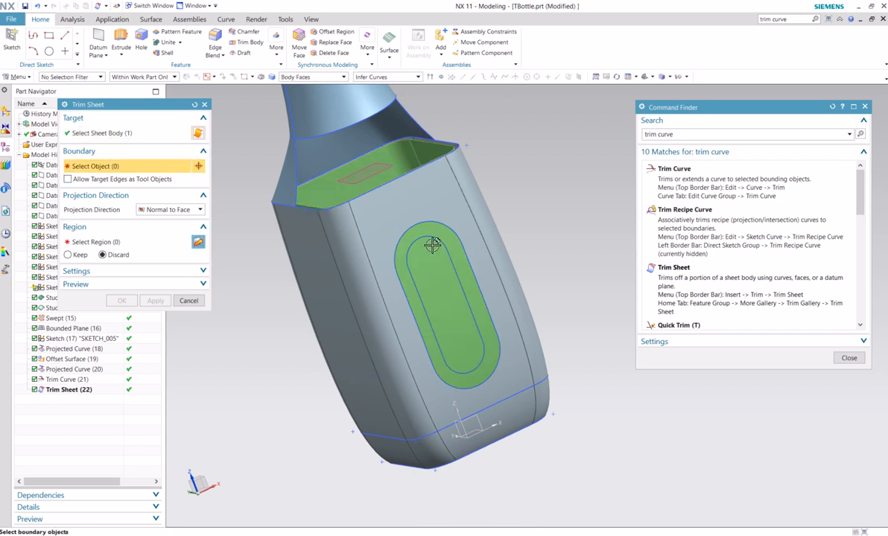
left_click(432, 237)
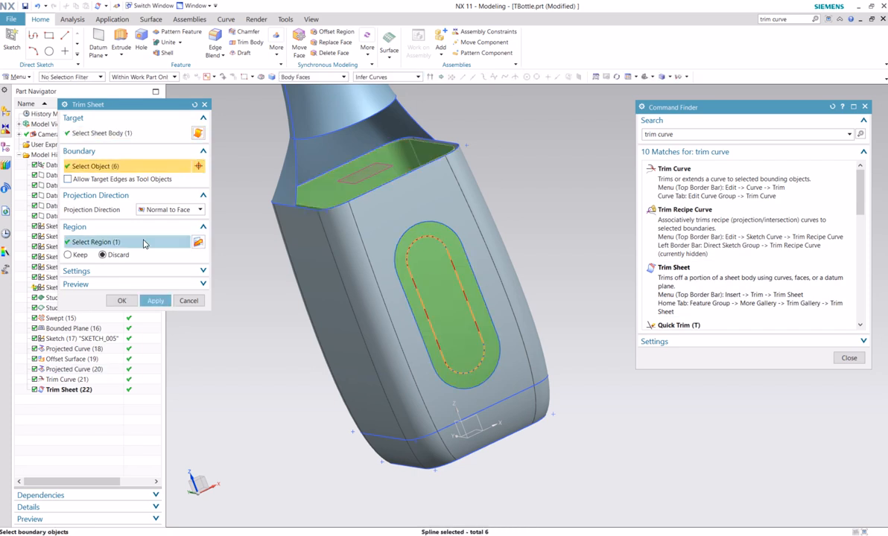
left_click(68, 255)
left_click(156, 301)
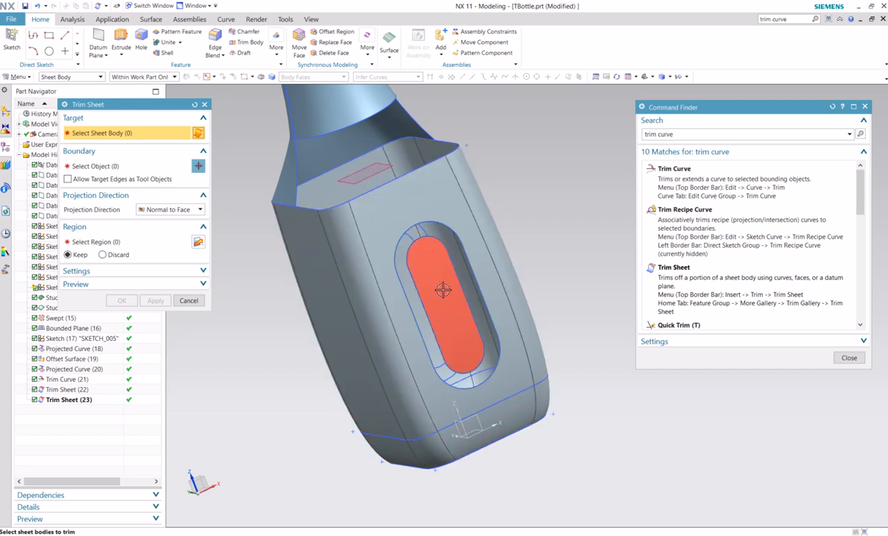
left_click(189, 300)
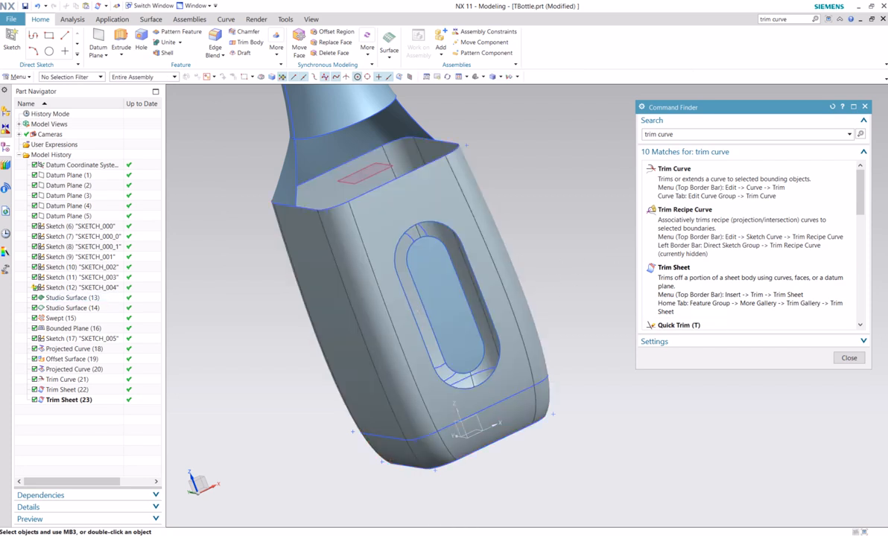
- Create a Through Curves surface from the inner slot outline to the outer slot outline, joining the recess to the body
type("s")
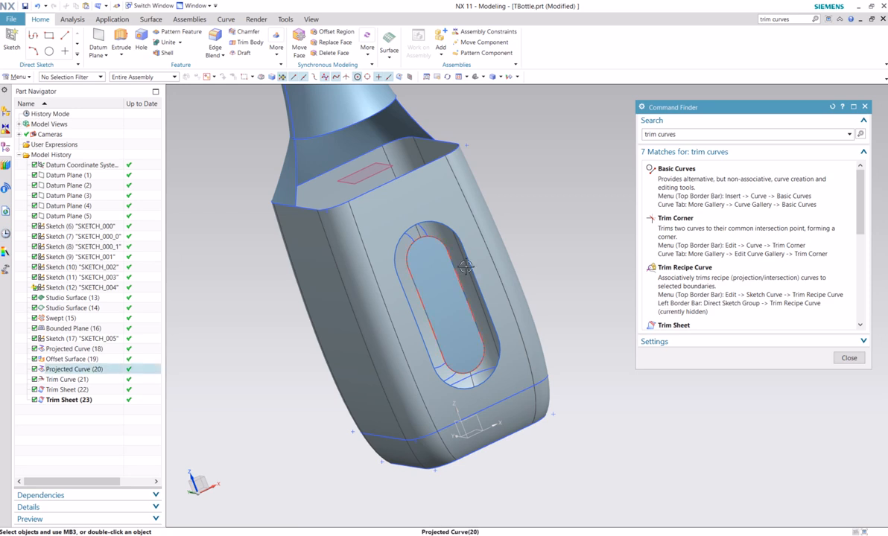
left_click(391, 57)
left_click(432, 74)
left_click(391, 55)
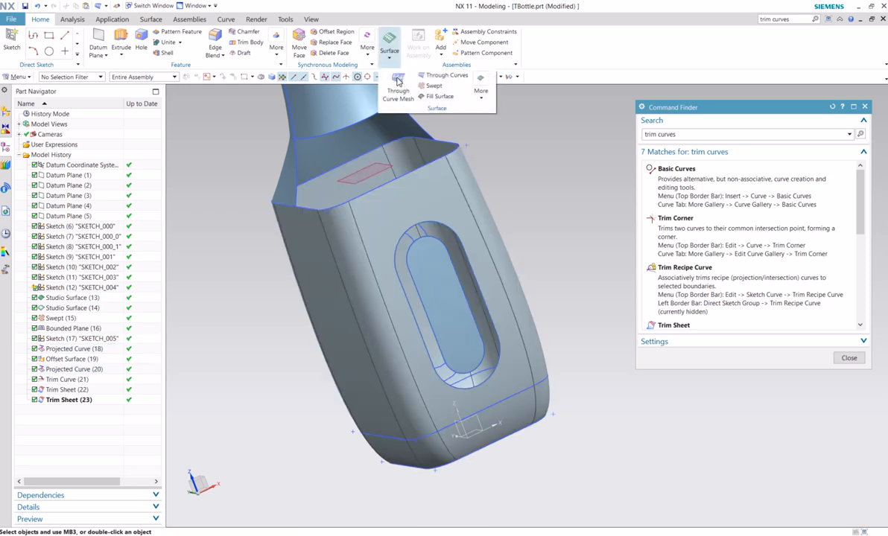
left_click(444, 76)
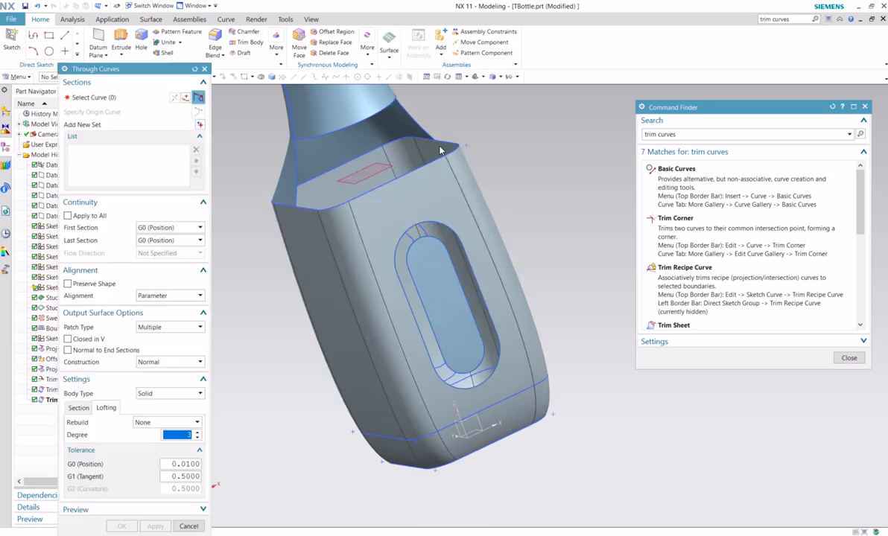
left_click(454, 261)
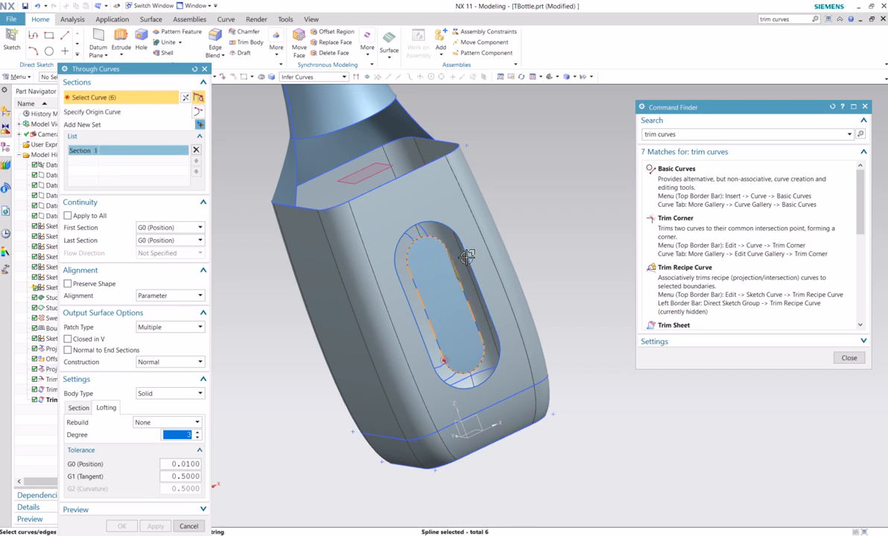
middle_click(416, 268)
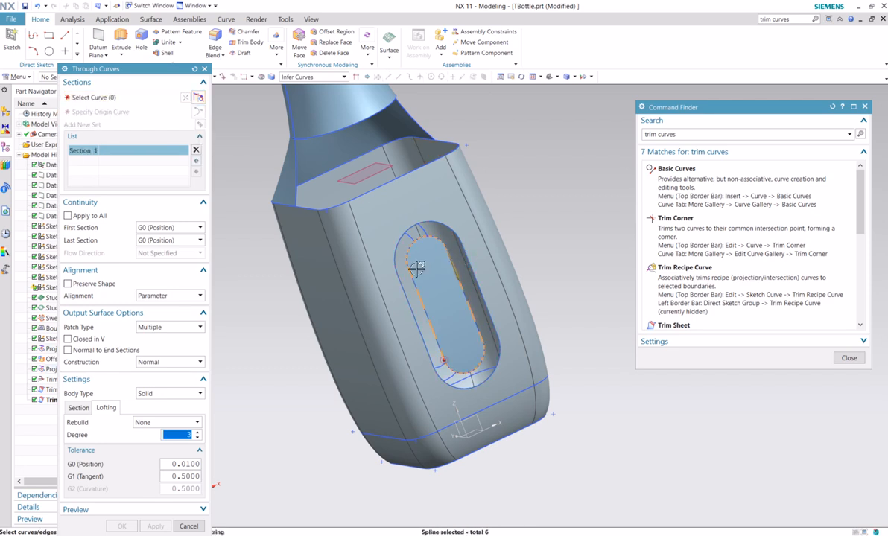
left_click(475, 273)
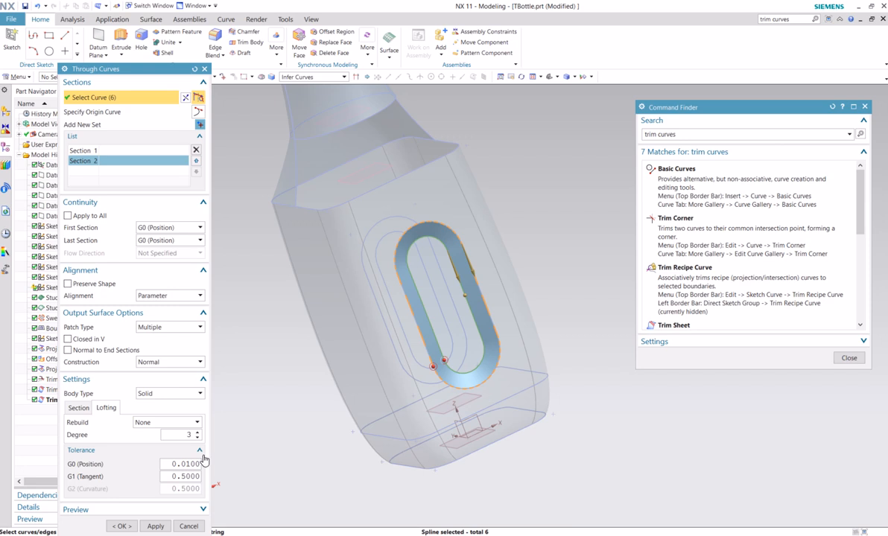
left_click(164, 395)
left_click(159, 414)
left_click(156, 526)
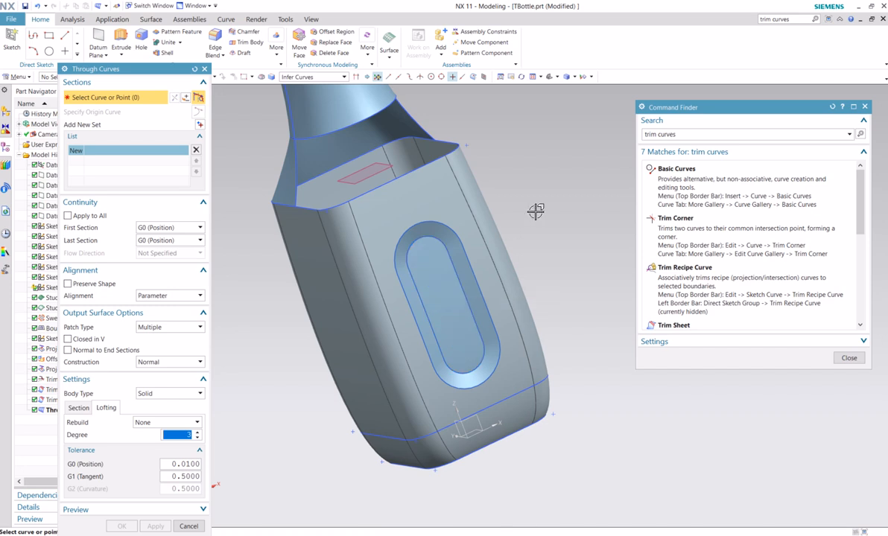
- Close the Command Finder and leave the Through Curves command
scroll(536, 212, "down", 1)
scroll(536, 211, "up", 1)
left_click(849, 357)
scroll(559, 205, "down", 2)
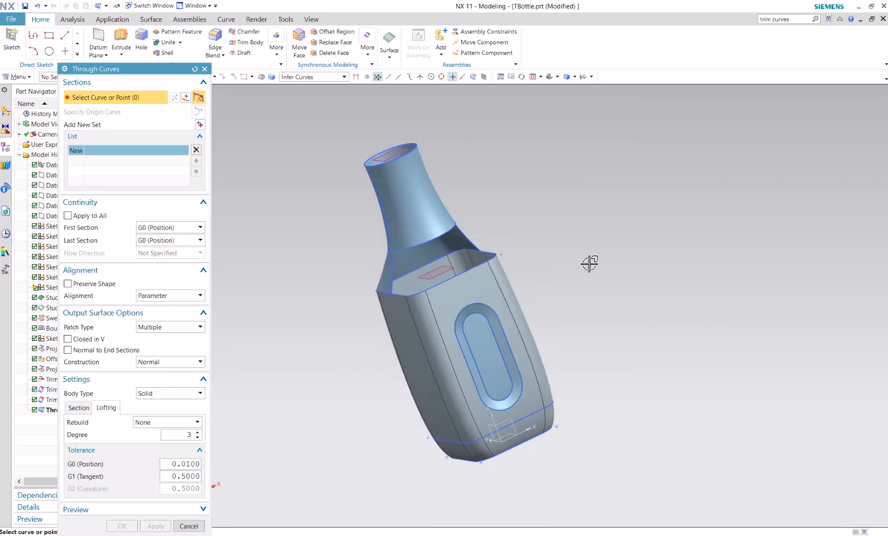
scroll(567, 258, "up", 1)
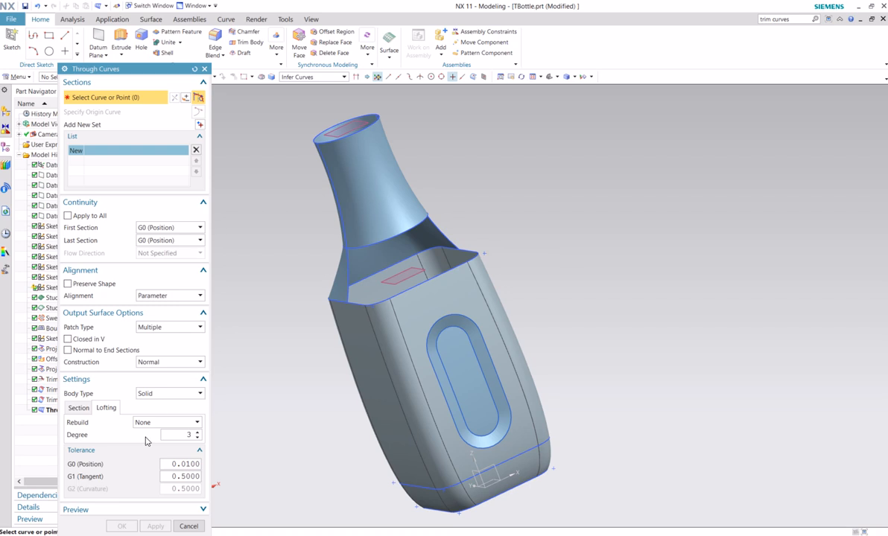
left_click(189, 526)
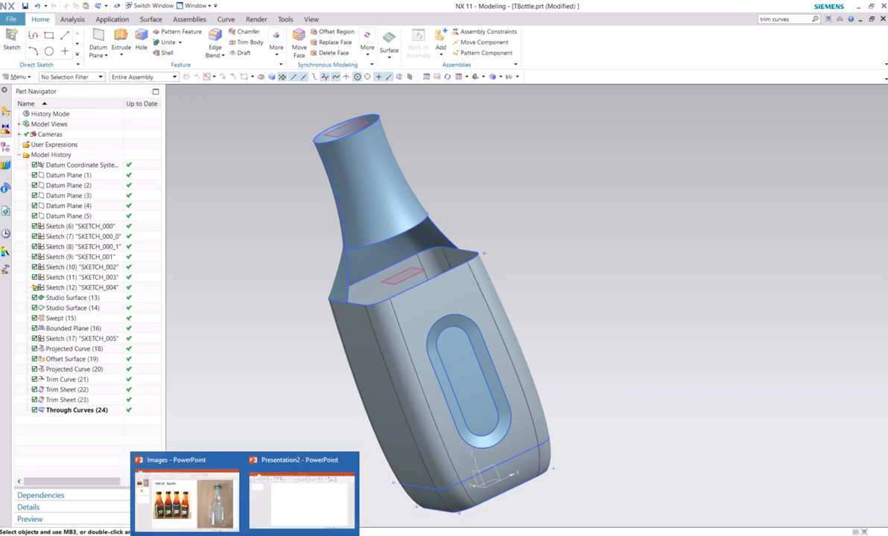
- Switch to the Images presentation in PowerPoint to examine the reference bottle photos, and return to the bottle model
left_click(187, 471)
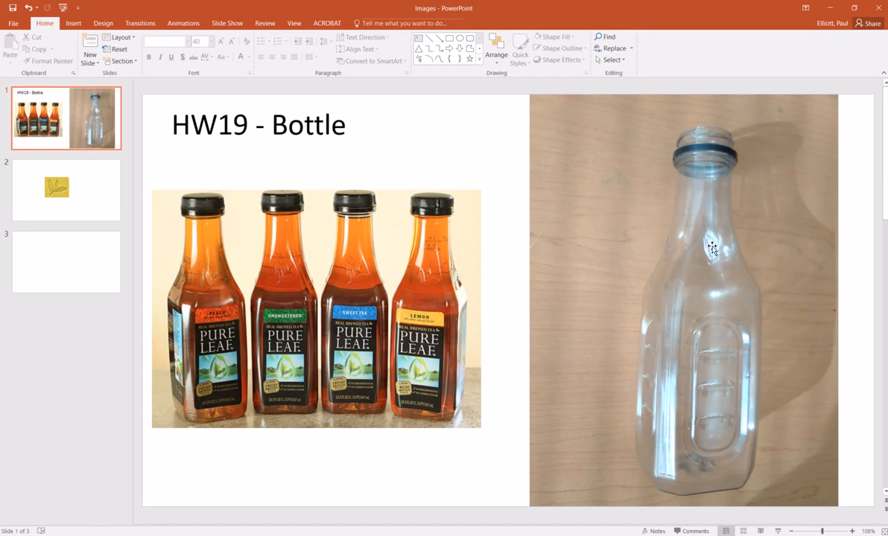
left_click(830, 8)
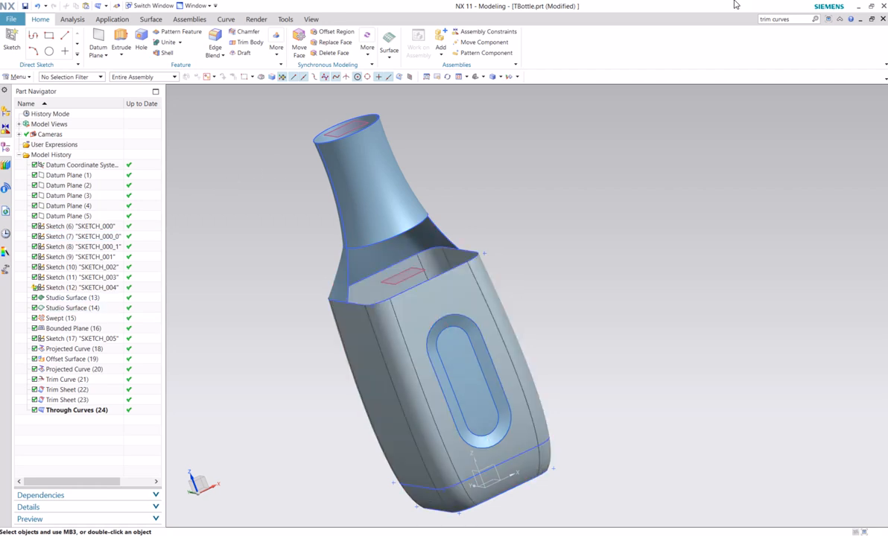
- Insert the LeafLogo raster image on the XZ datum plane
left_click(803, 17)
type("raster")
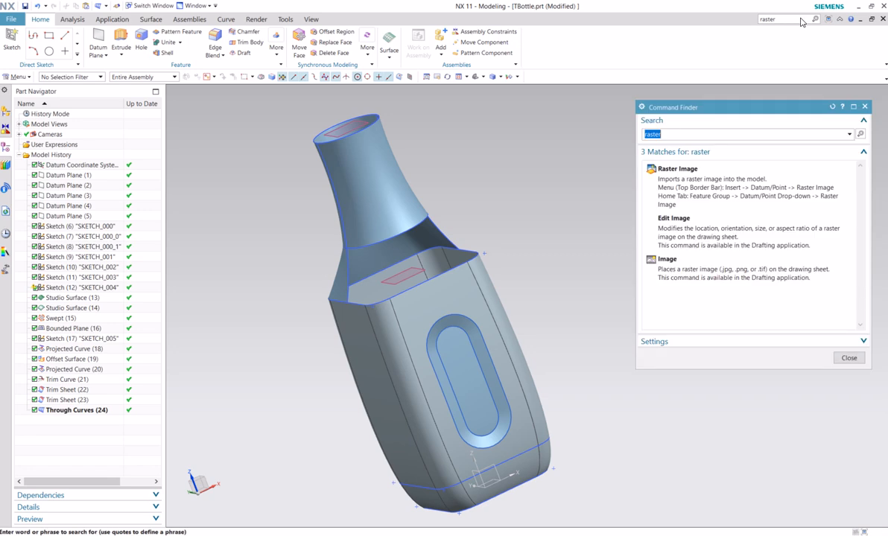
left_click(713, 184)
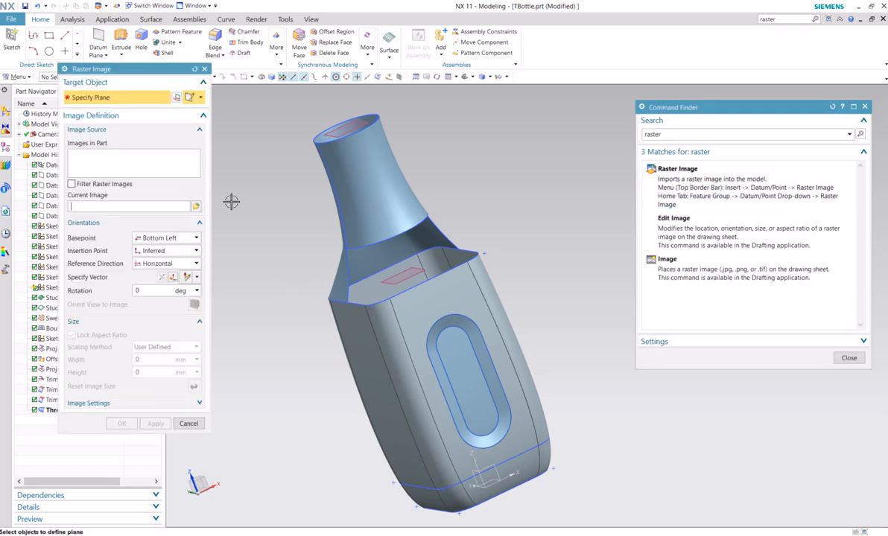
left_click(497, 471)
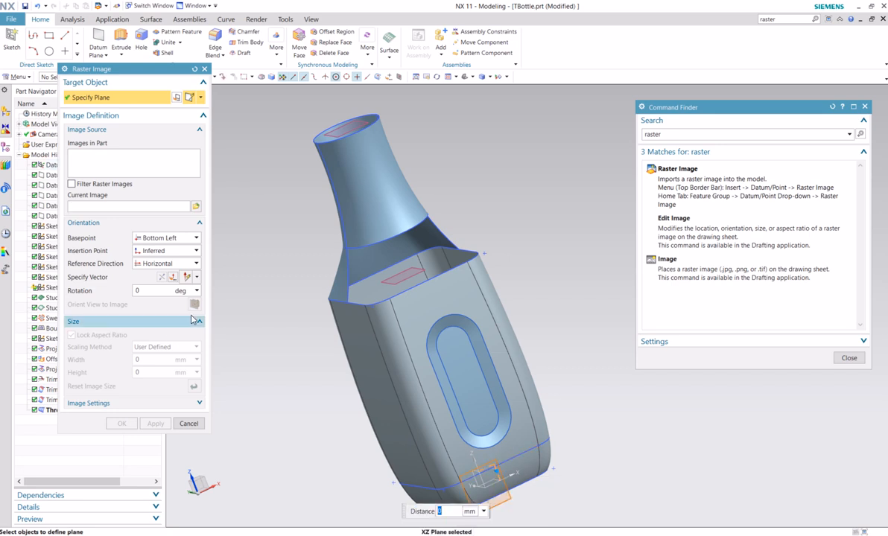
left_click(198, 208)
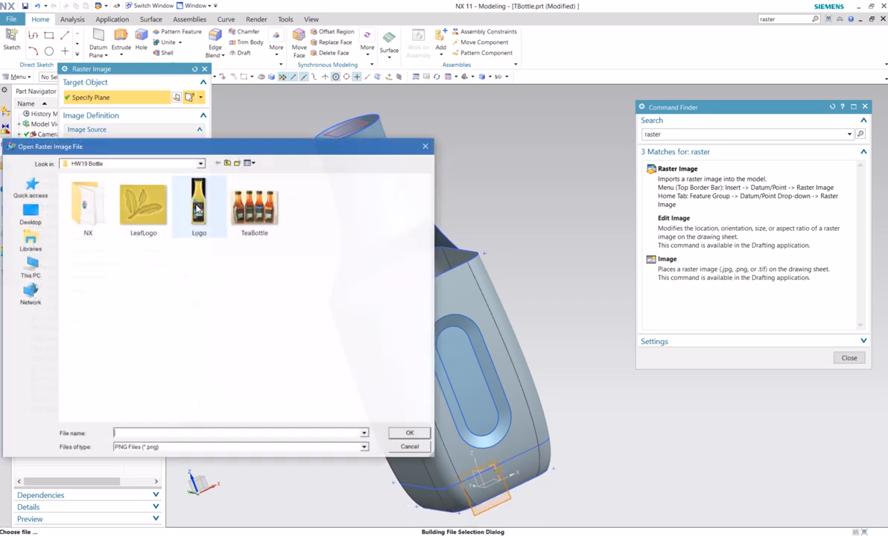
left_click(143, 205)
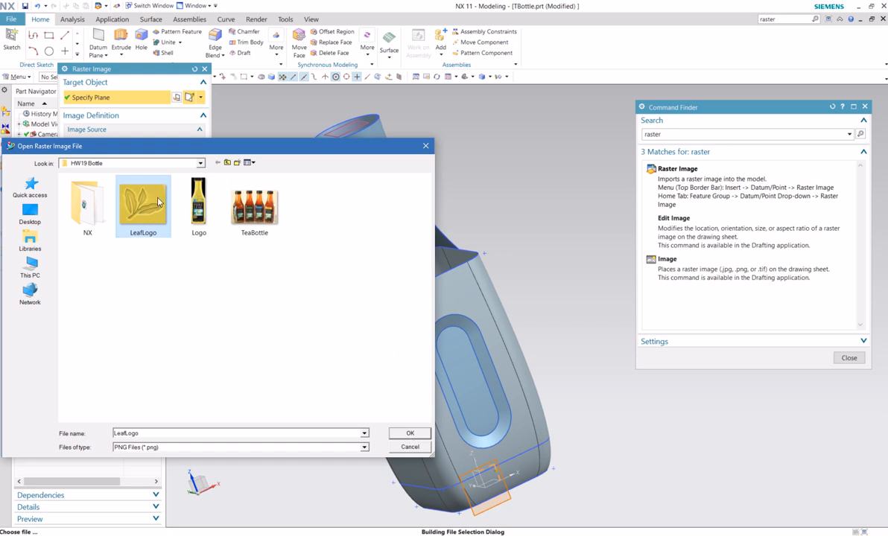
left_click(410, 434)
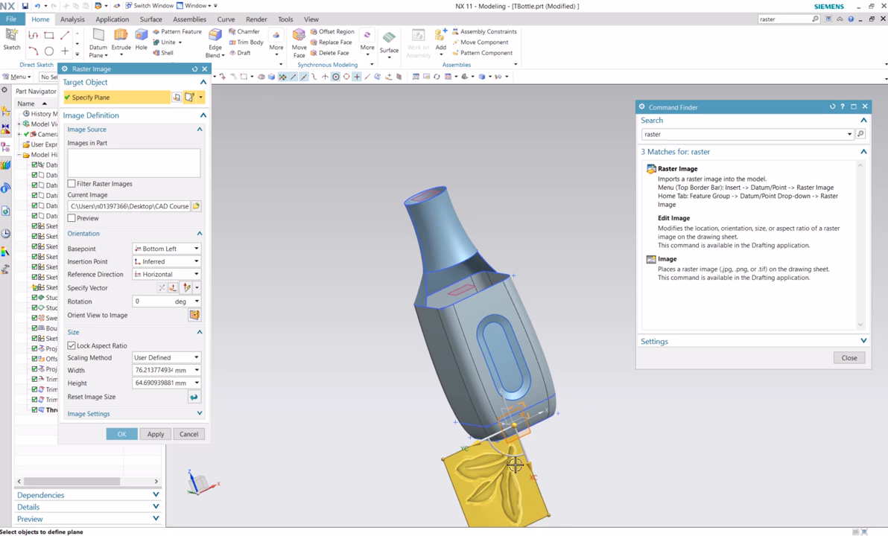
- Rotate the leaf image to 180 degrees and move its insertion point up to the bottle's shoulder area
left_click_drag(467, 426, 439, 290)
left_click(526, 404)
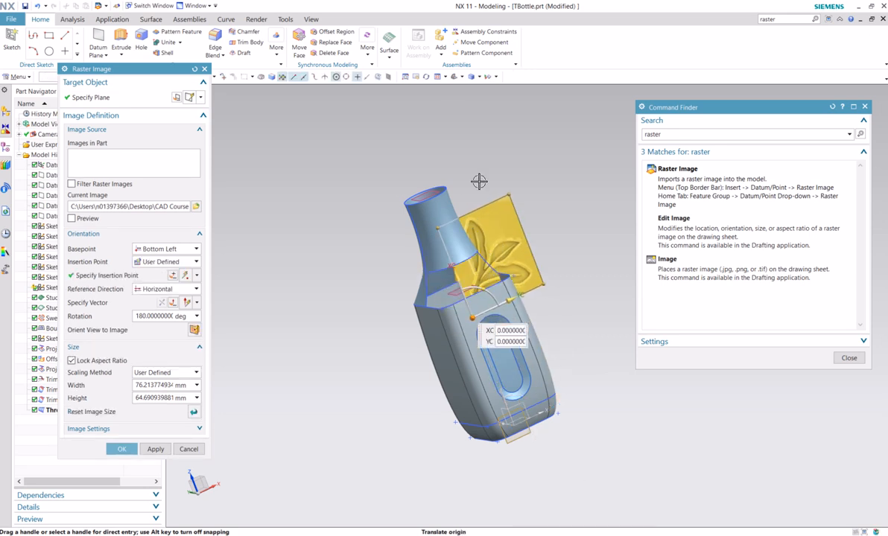
left_click(462, 77)
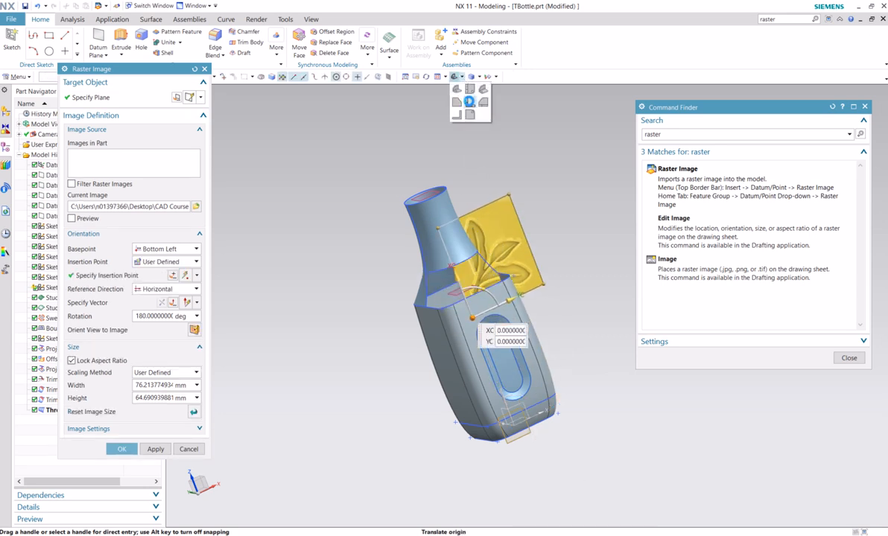
left_click(469, 102)
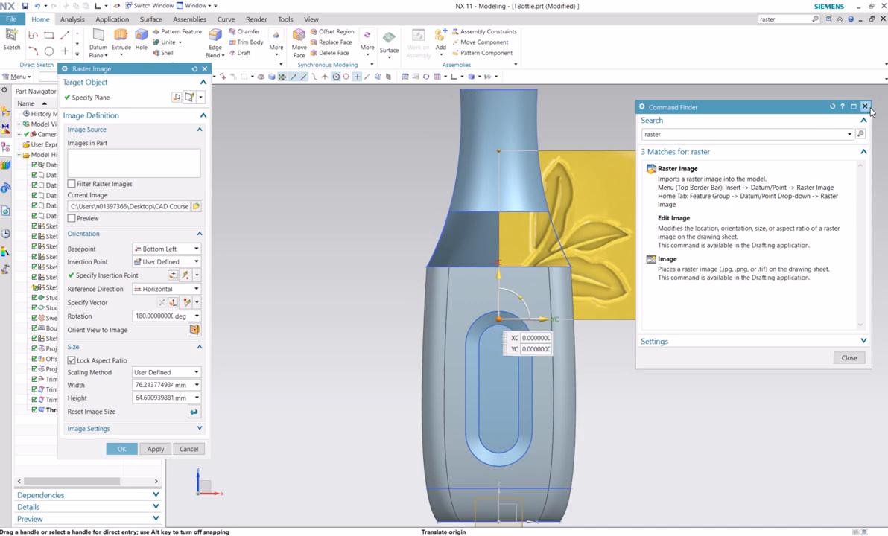
left_click(866, 107)
- Scale the leaf image down to about 26 mm wide by 22 mm high and position it on the shoulder between neck and body
left_click_drag(640, 149, 498, 235)
left_click_drag(539, 275, 514, 275)
left_click_drag(474, 234, 474, 223)
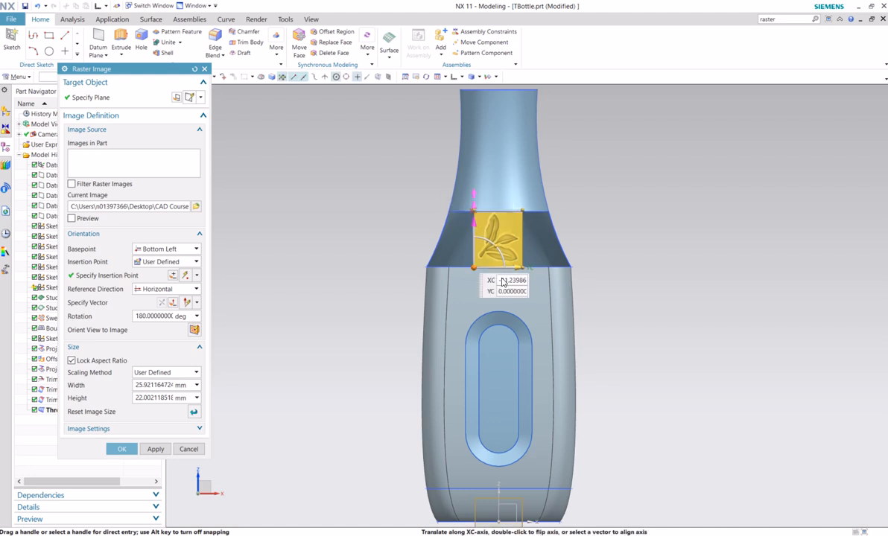
left_click_drag(515, 267, 513, 267)
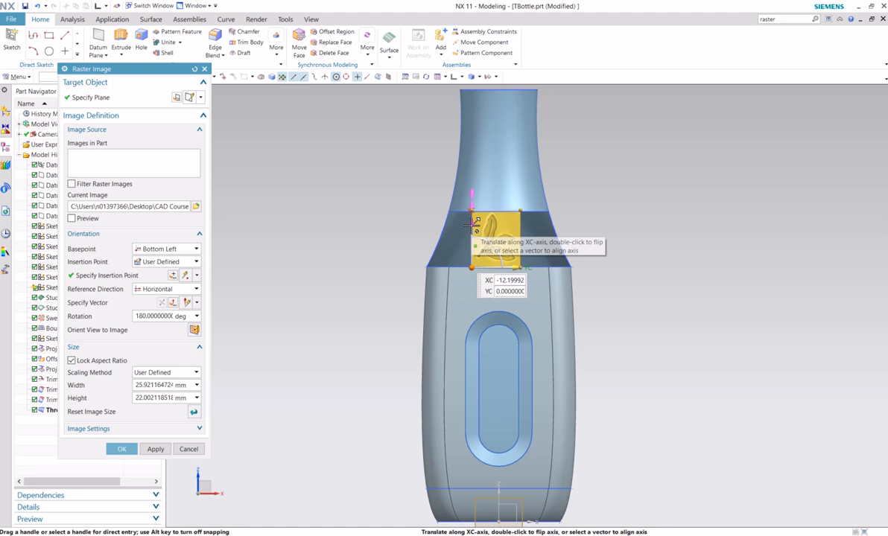
left_click_drag(471, 224, 472, 229)
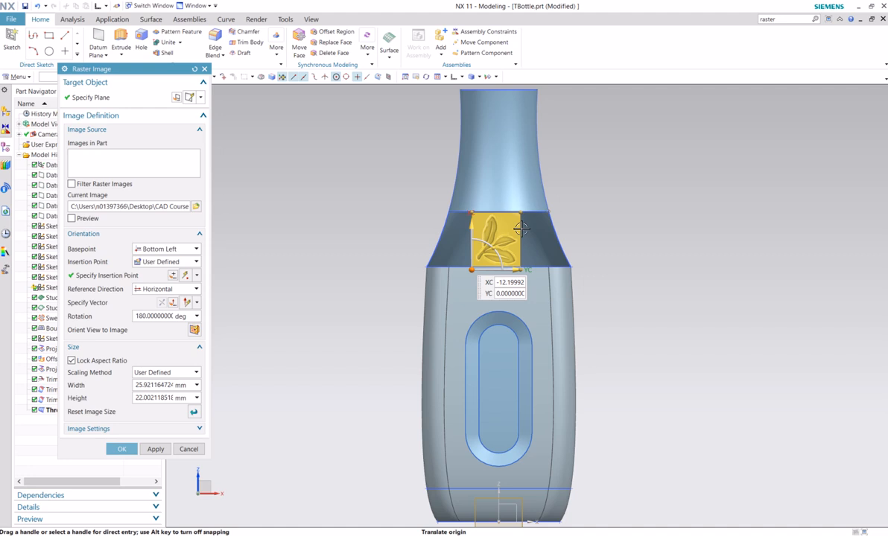
- Reduce the leaf image to about 23.6 by 20.1 mm, center it on the shoulder and accept its placement
left_click_drag(521, 214, 518, 219)
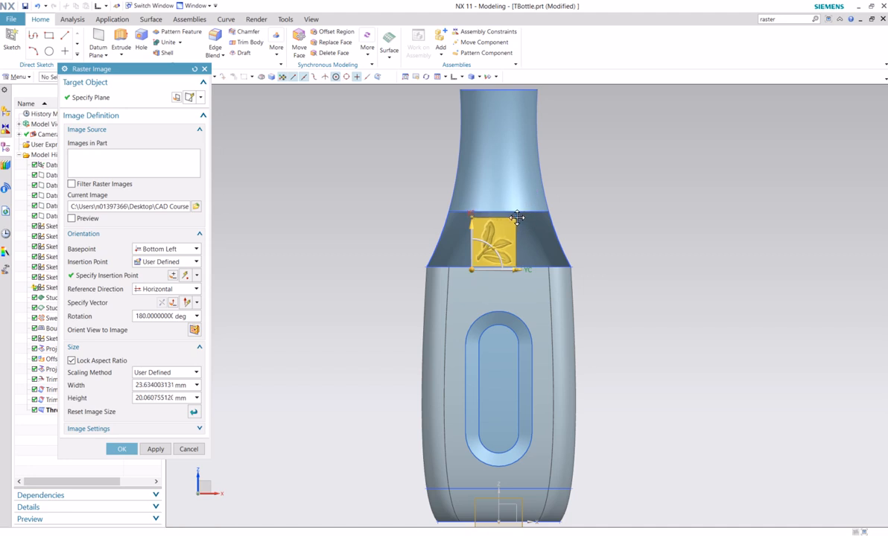
left_click(477, 266)
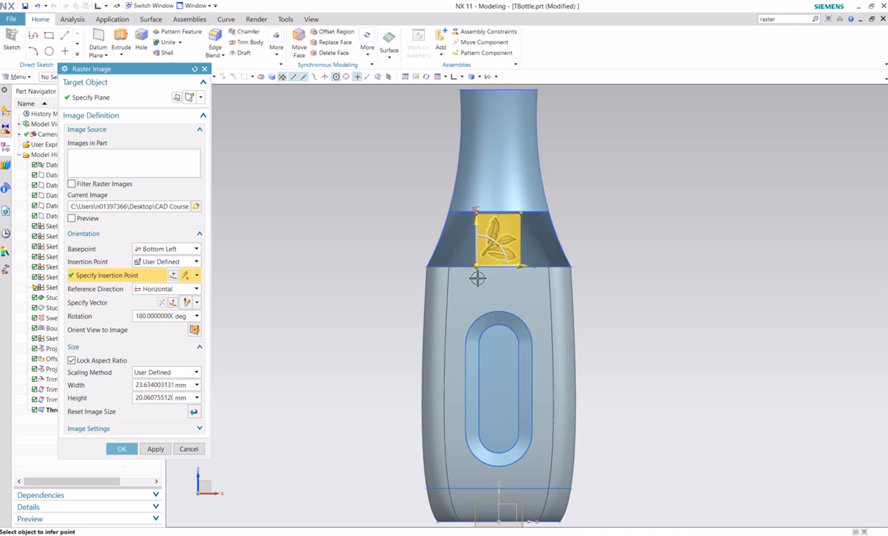
left_click(477, 224)
double_click(477, 226)
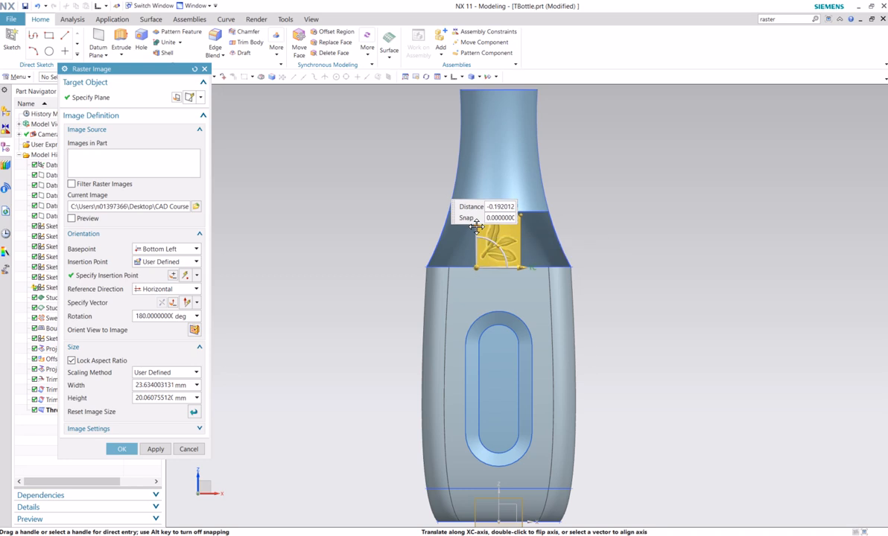
left_click(121, 449)
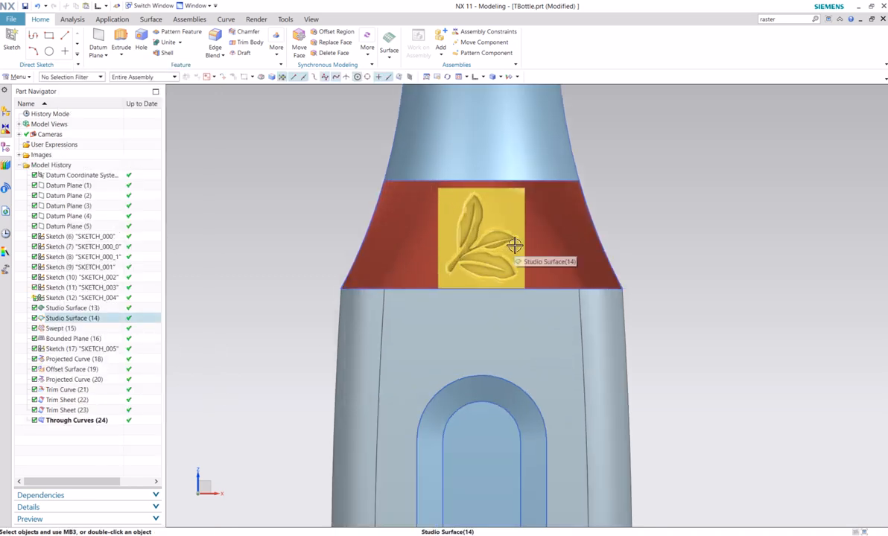
- Create a new sketch on the XZ datum plane at the bottle's base
left_click(12, 39)
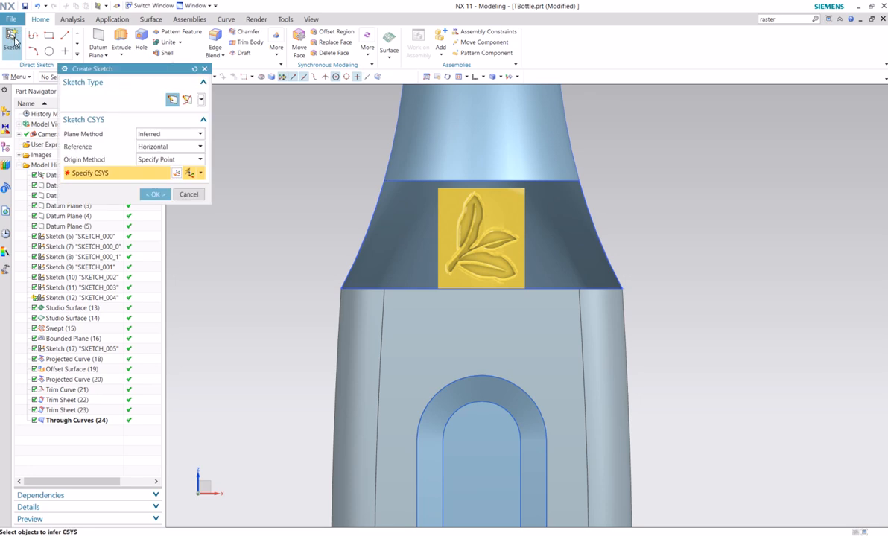
scroll(499, 282, "up", 3)
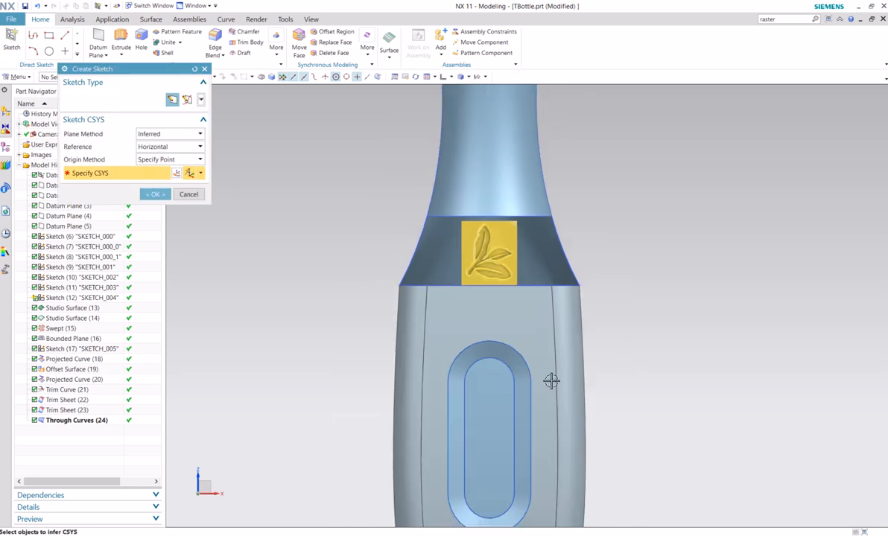
scroll(551, 381, "up", 3)
left_click(530, 505)
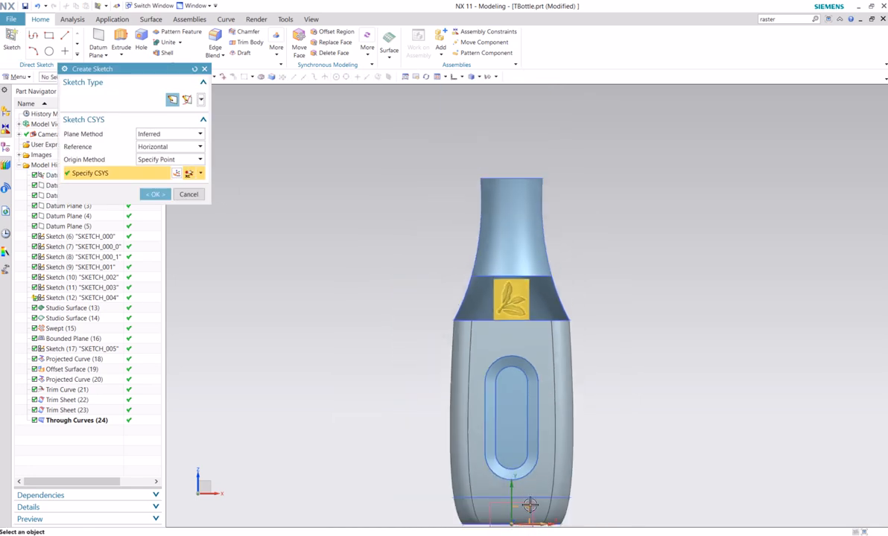
left_click(154, 194)
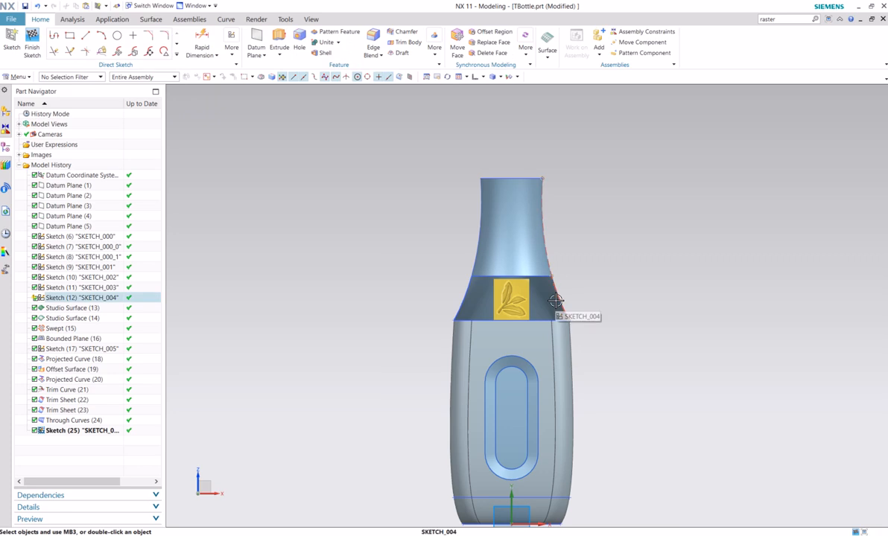
- Start a degree 3 through-points Studio Spline at the stem's lower end and trace around the lower leaf back to the stem
scroll(504, 306, "down", 3)
scroll(522, 328, "up", 5)
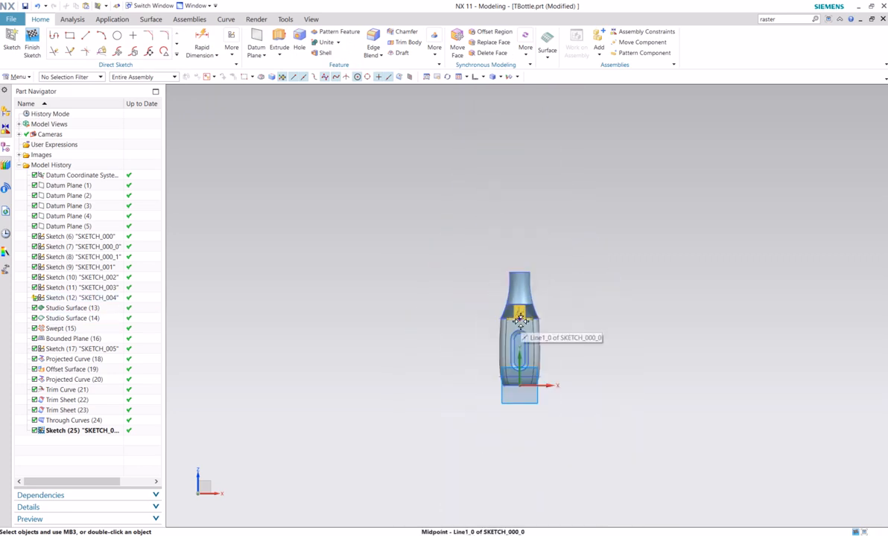
scroll(437, 439, "down", 4)
scroll(438, 441, "down", 4)
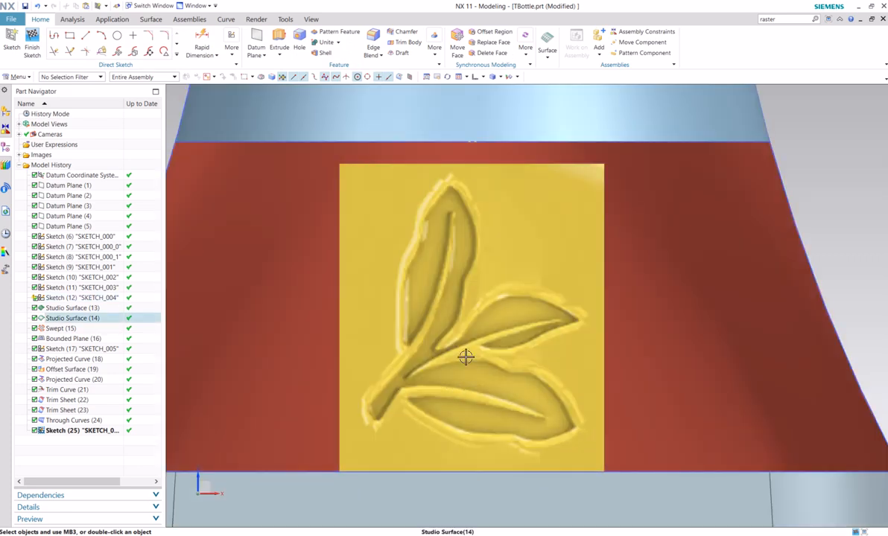
left_click(175, 58)
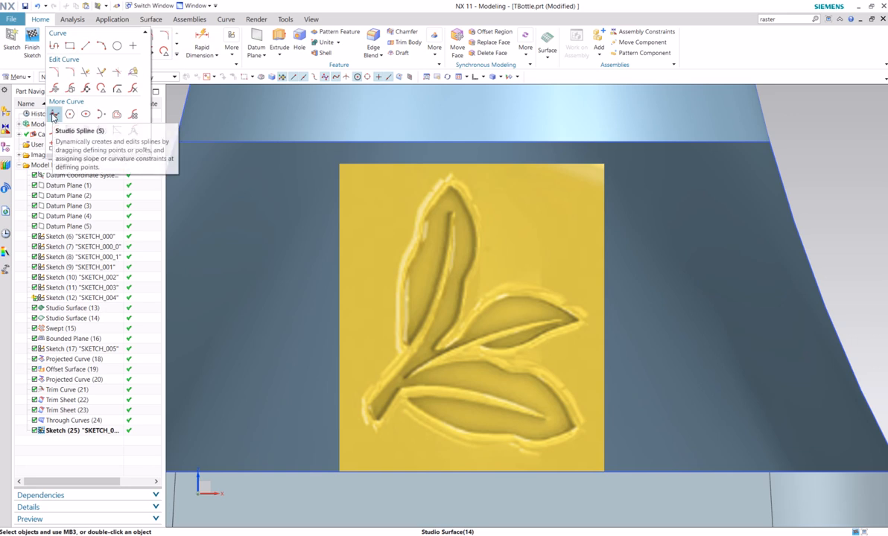
left_click(53, 116)
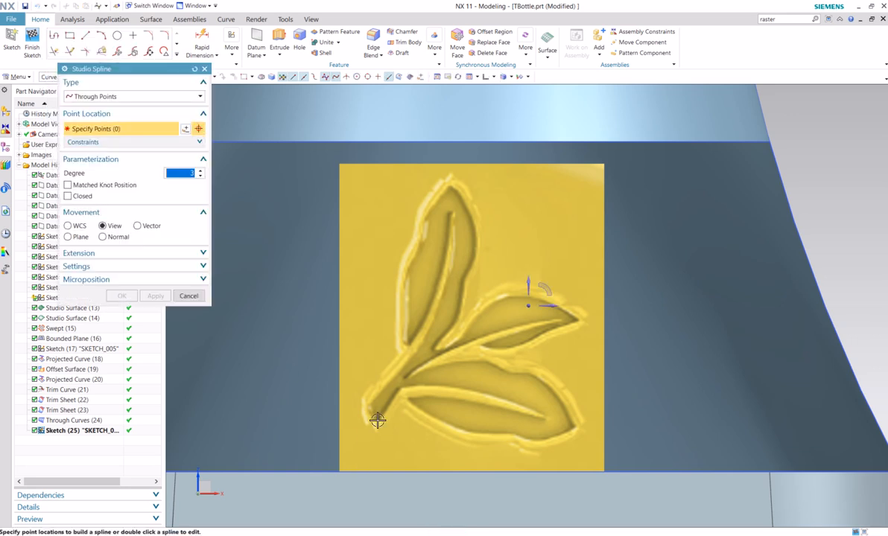
left_click(376, 421)
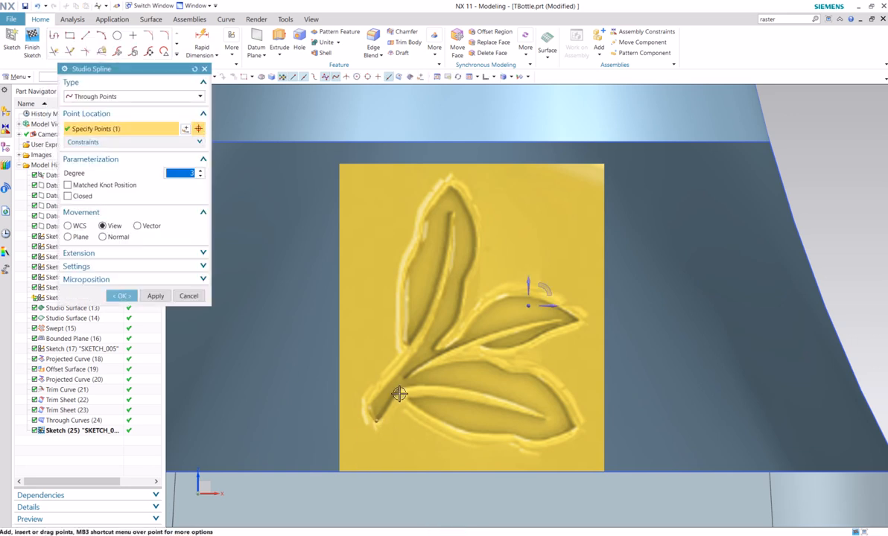
left_click(402, 396)
left_click(411, 401)
left_click(460, 428)
left_click(492, 434)
left_click(531, 439)
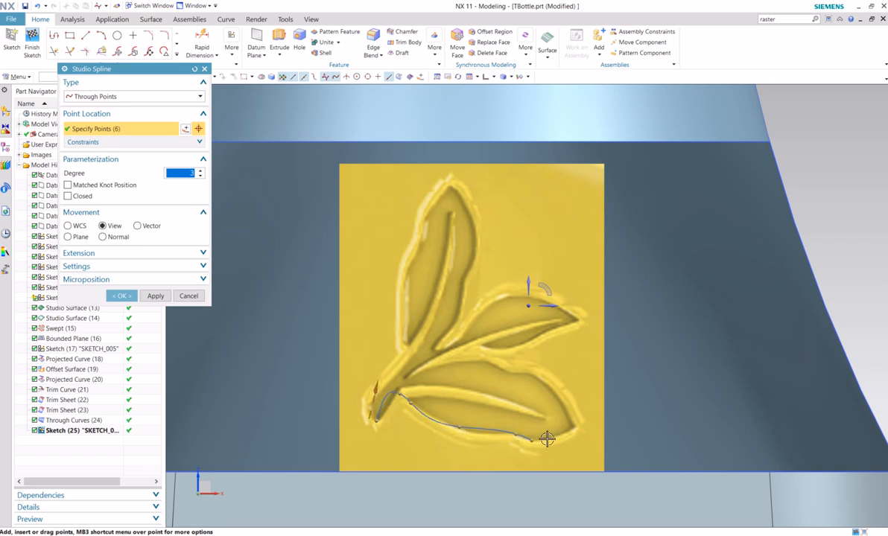
left_click(573, 428)
left_click(533, 376)
left_click(488, 361)
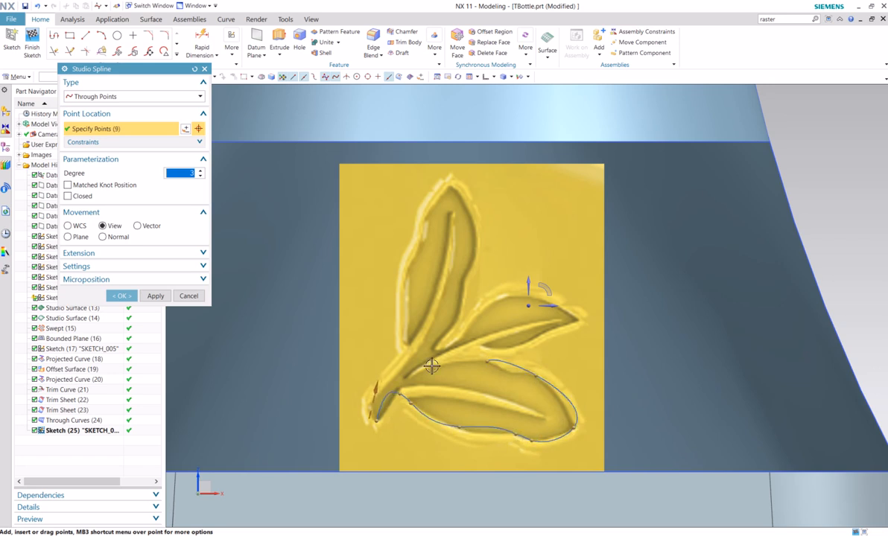
left_click(418, 371)
- Continue the spline around the middle leaf's outline, through its pointed tip and back to the stem junction
left_click(471, 343)
left_click(508, 347)
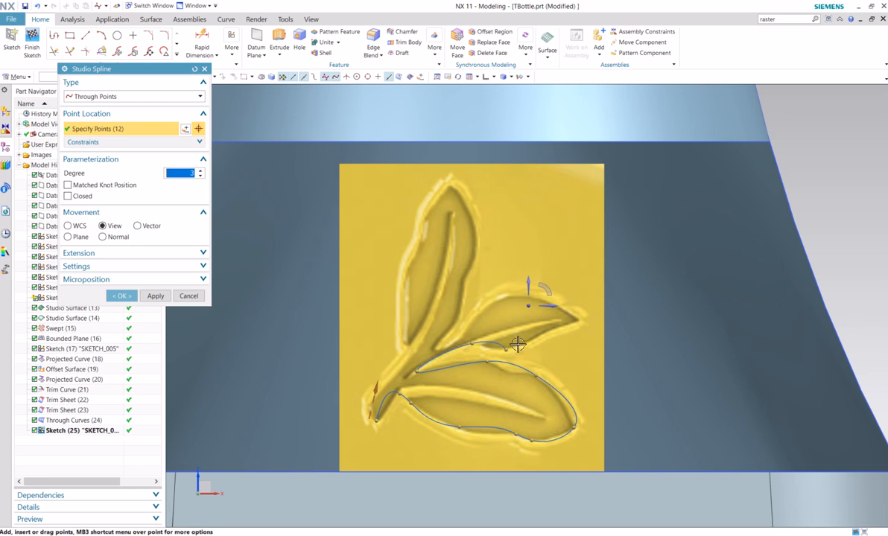
left_click(539, 333)
left_click(579, 320)
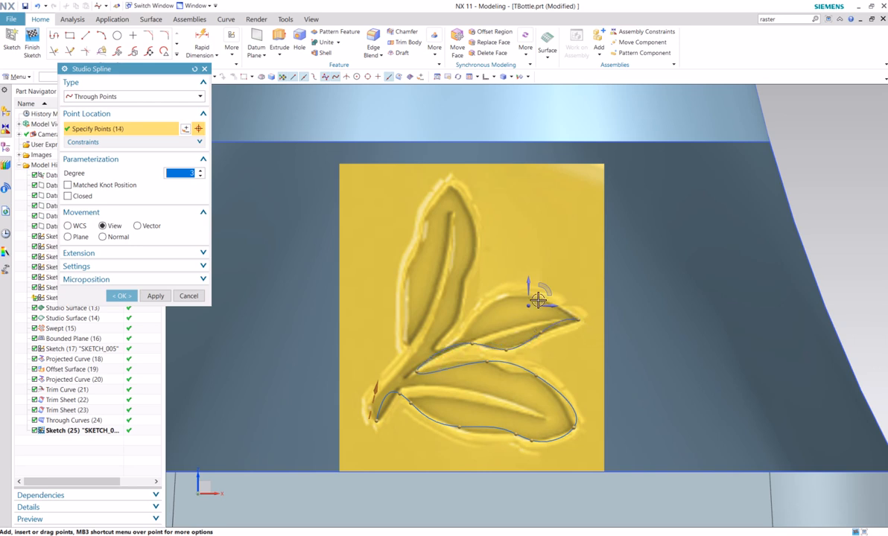
left_click(538, 300)
left_click(498, 300)
left_click(468, 332)
left_click(436, 343)
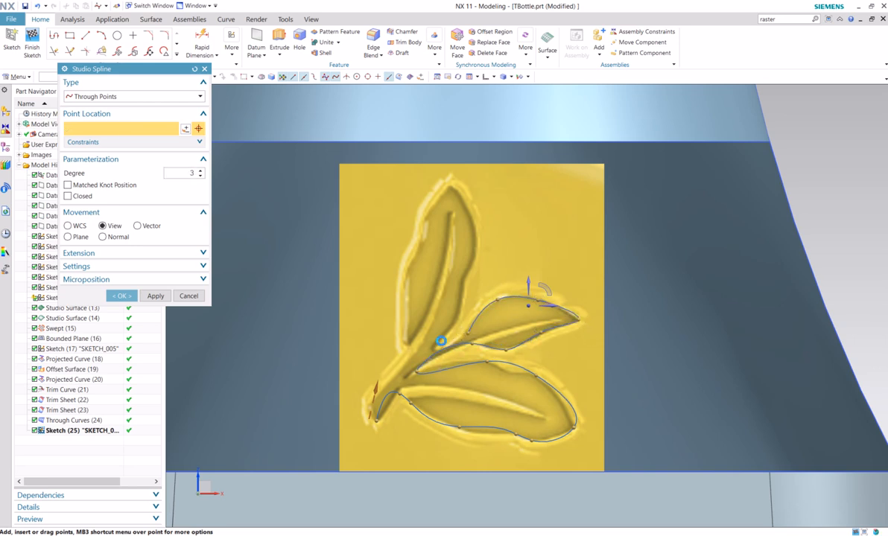
- Extend the spline up around the upper leaf's outline, over its tip and down to the stem
left_click(460, 321)
left_click(472, 252)
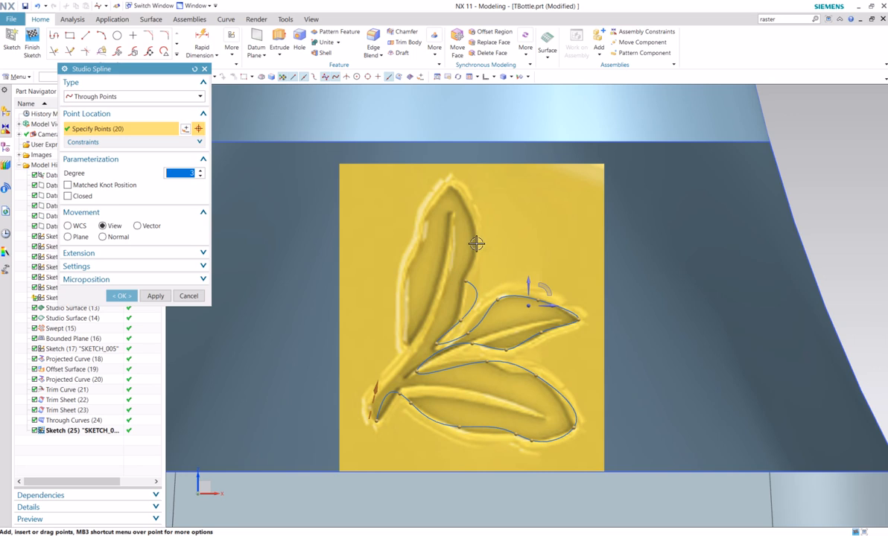
left_click(476, 245)
left_click(453, 189)
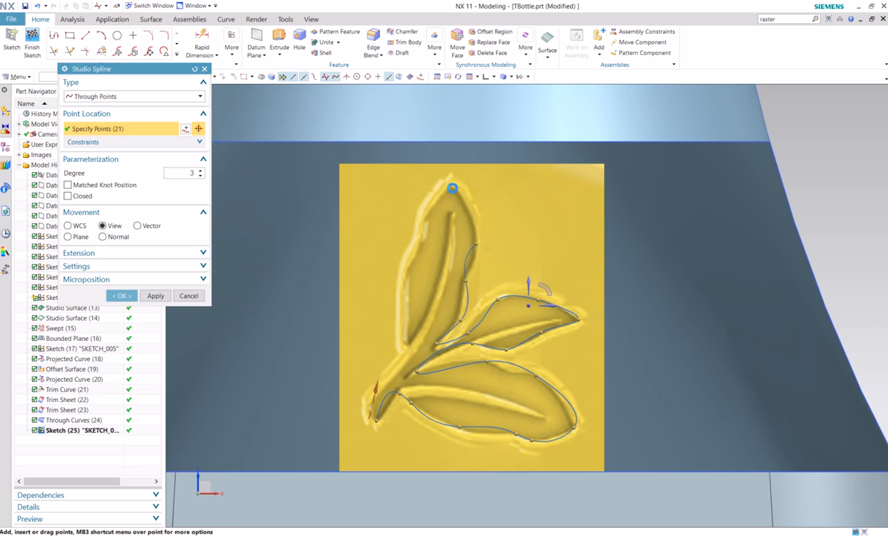
left_click(423, 222)
left_click(406, 269)
left_click(390, 305)
left_click(402, 343)
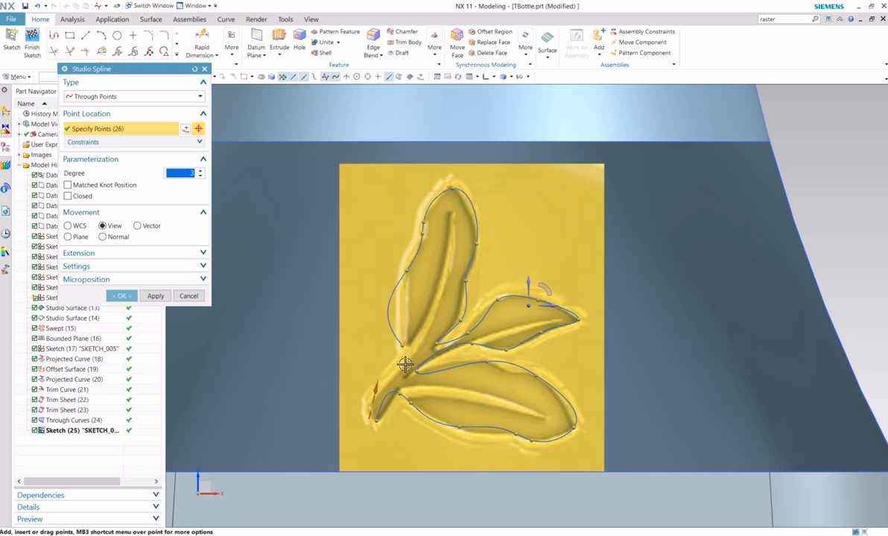
- Trace the stem's remaining edge back to the spline's first point and accept the leaf outline spline
left_click(381, 392)
left_click(367, 398)
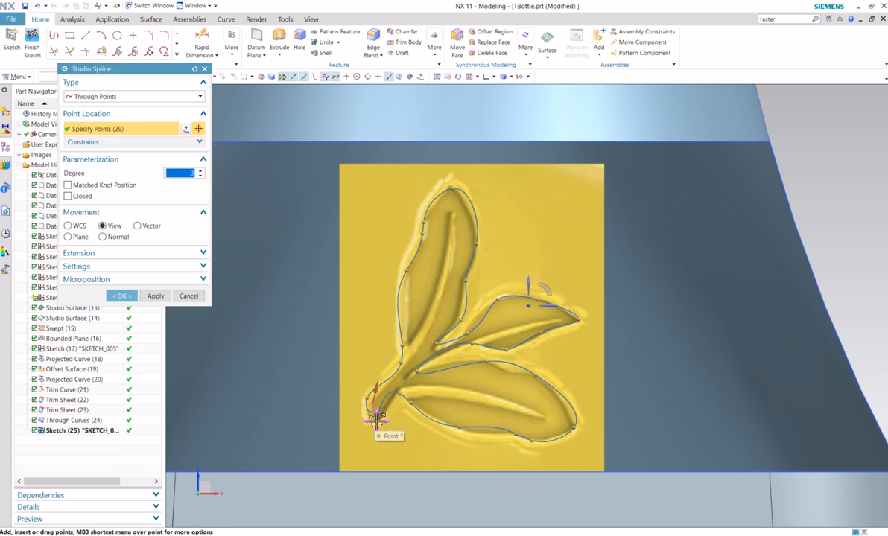
left_click(377, 420)
left_click(129, 300)
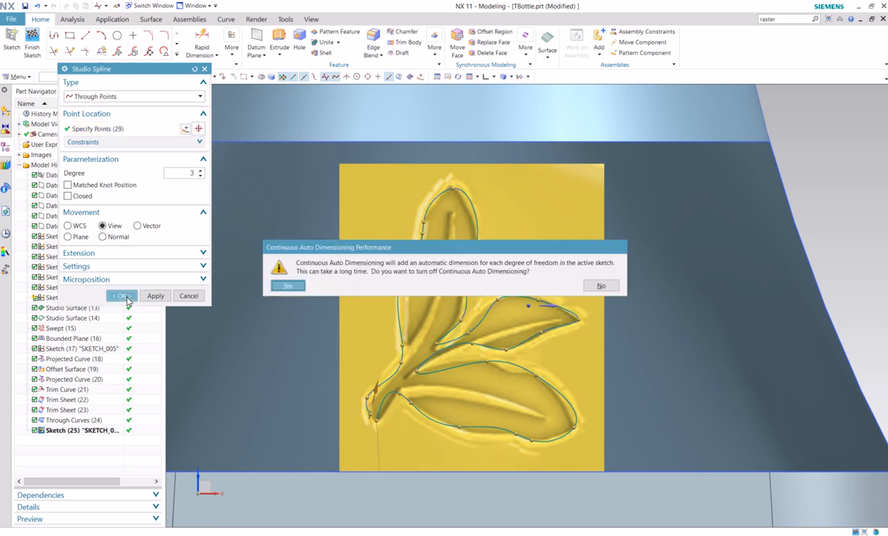
- With Continuous Auto Dimensioning turned off, close the outline's stem end with a line between the spline's endpoints and finish the sketch
left_click(287, 286)
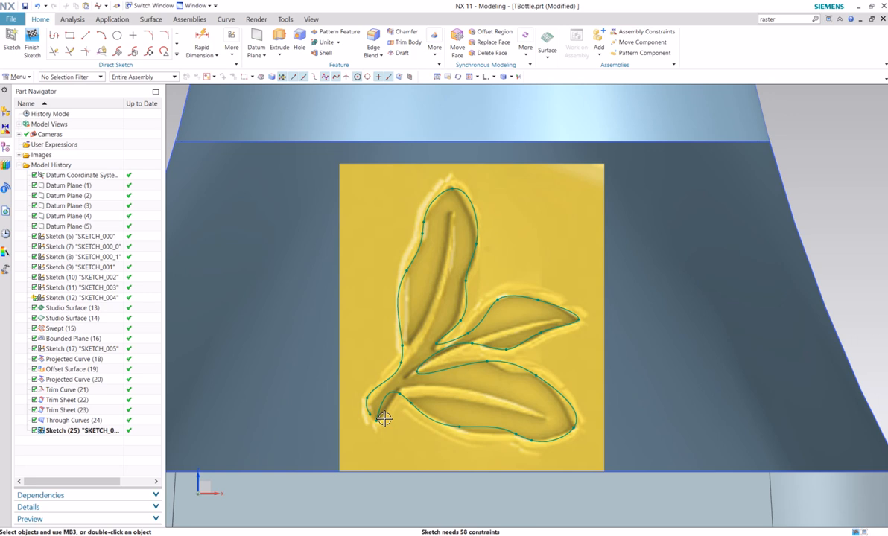
scroll(382, 420, "up", 3)
scroll(385, 420, "up", 2)
key("l")
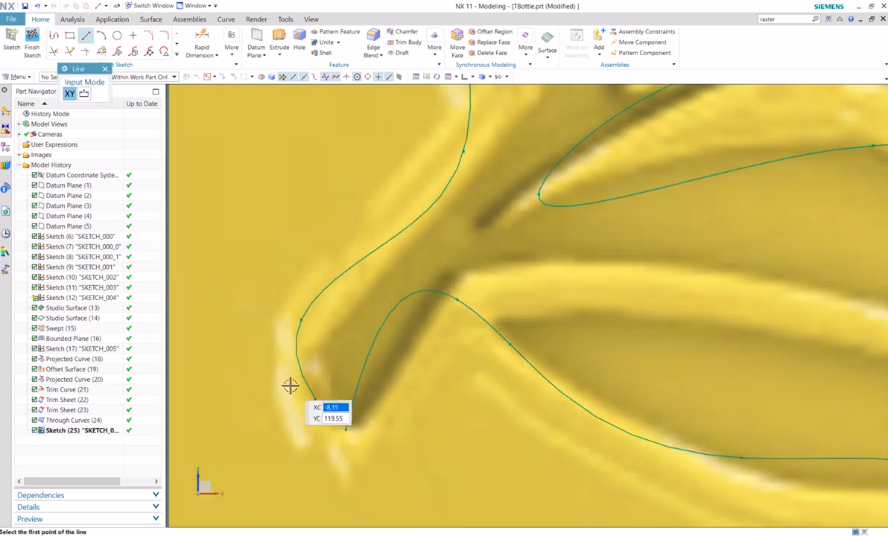
left_click(314, 397)
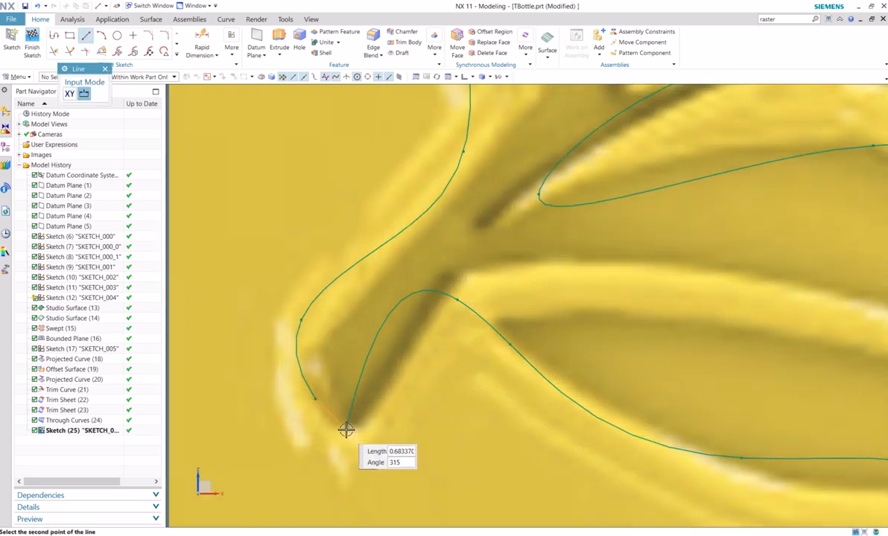
left_click(347, 430)
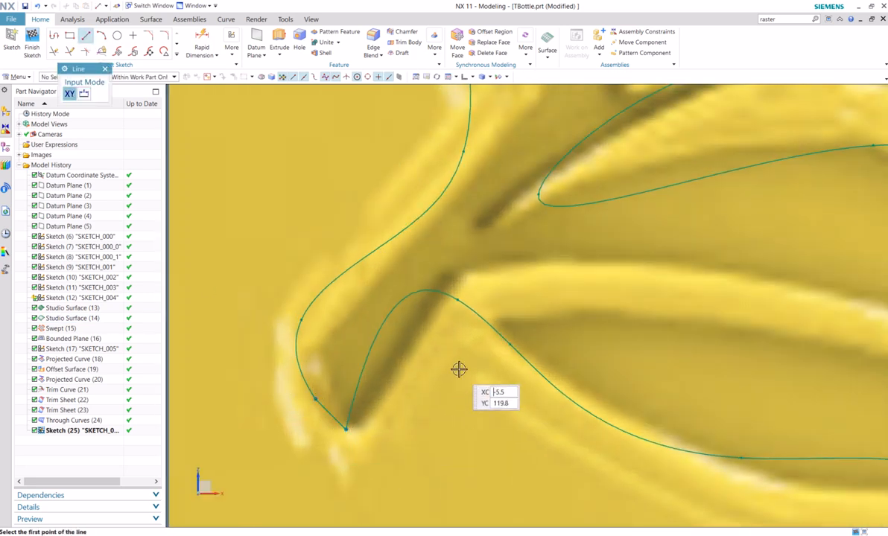
scroll(460, 370, "down", 6)
scroll(462, 361, "up", 2)
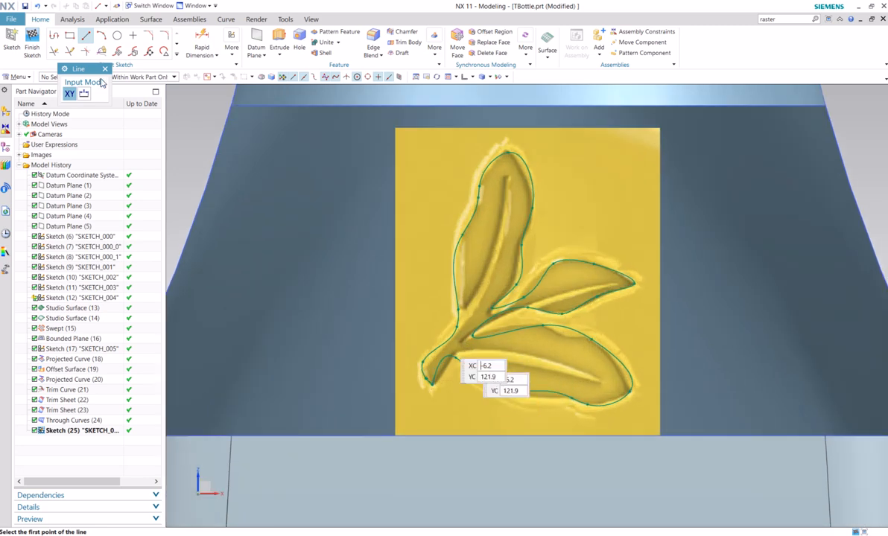
left_click(32, 44)
scroll(333, 205, "down", 3)
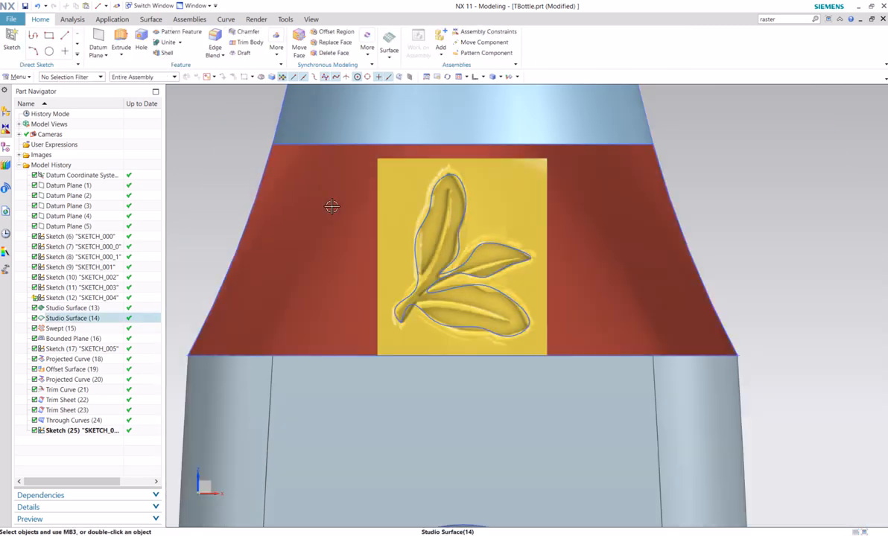
scroll(192, 241, "up", 2)
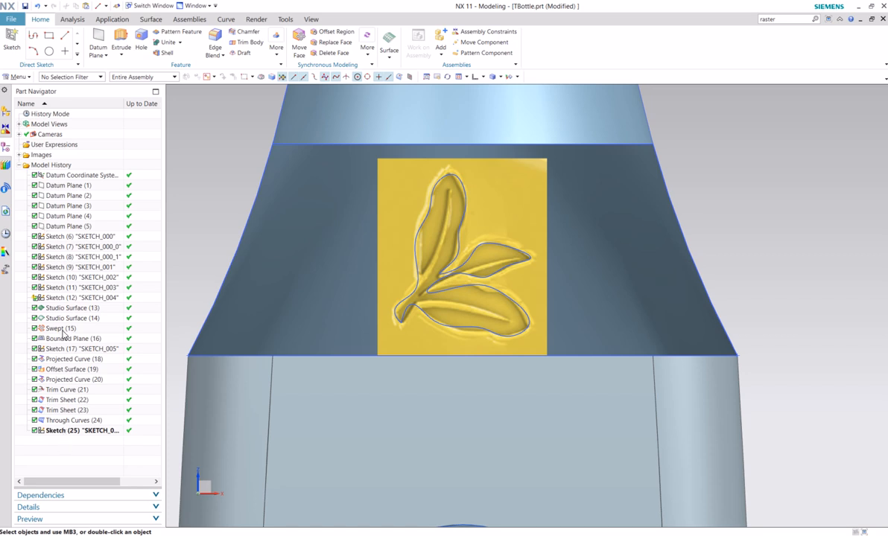
- Project the leaf outline sketch along the Y-axis onto the bottle's shoulder surface using Project Curve
left_click(71, 431)
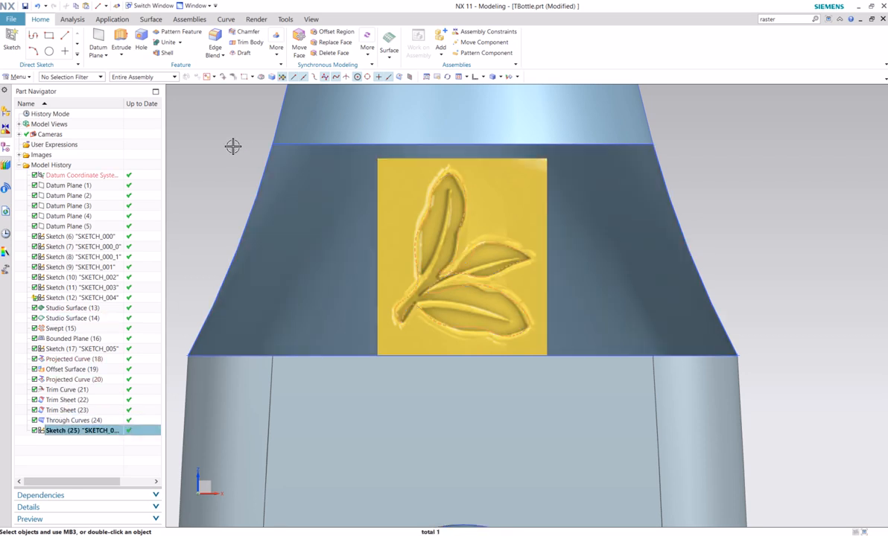
left_click(374, 175)
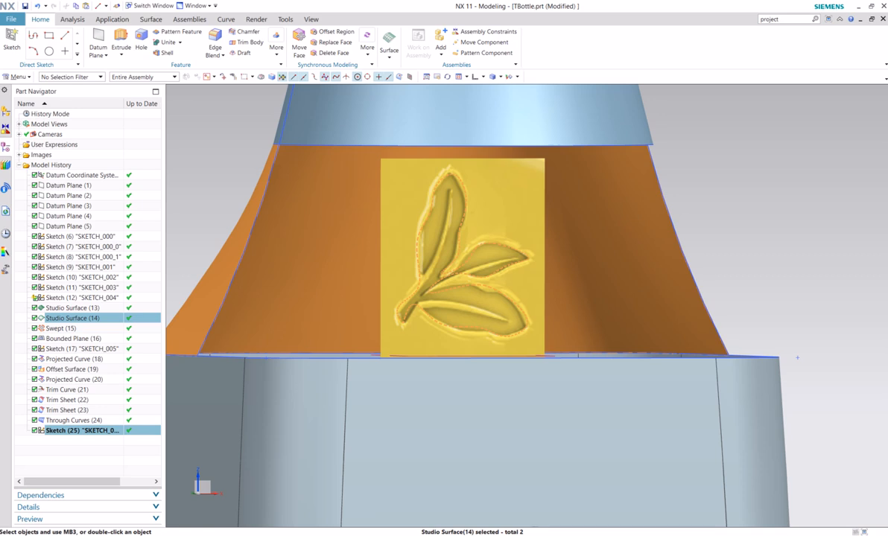
left_click(784, 20)
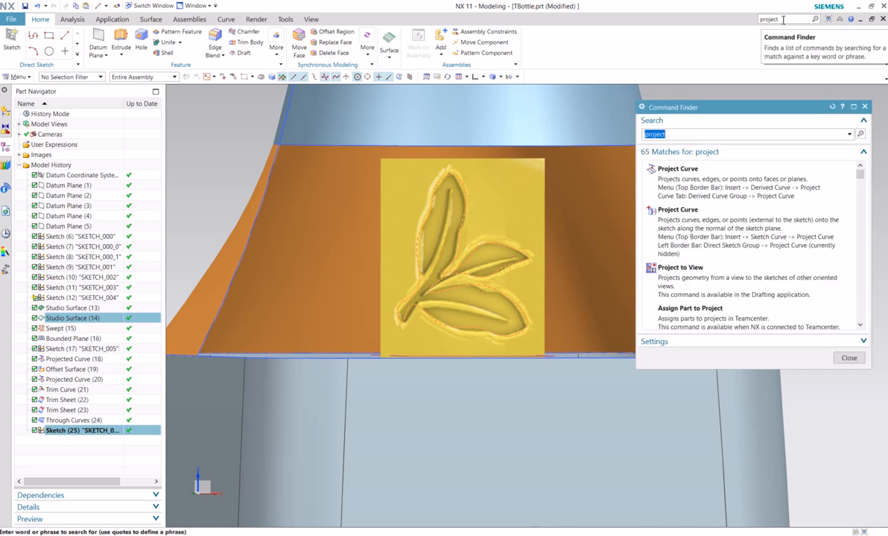
left_click(734, 180)
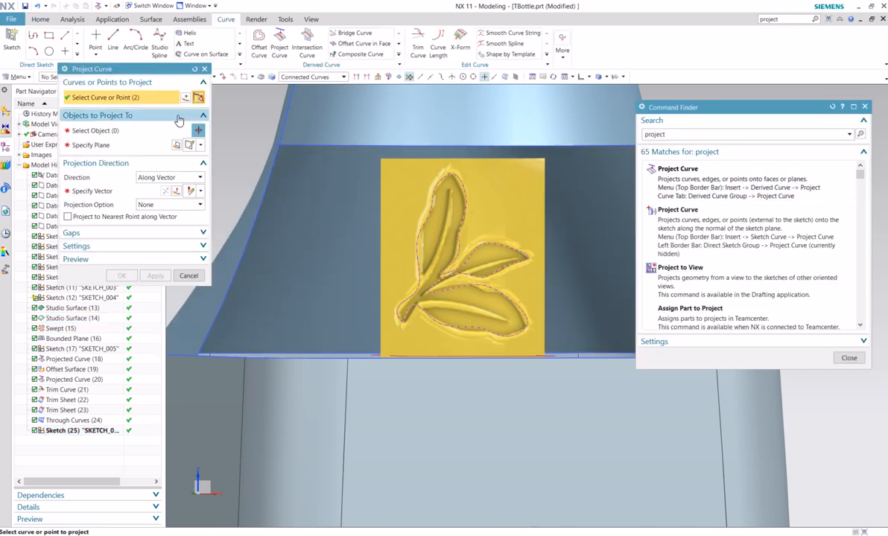
left_click(130, 129)
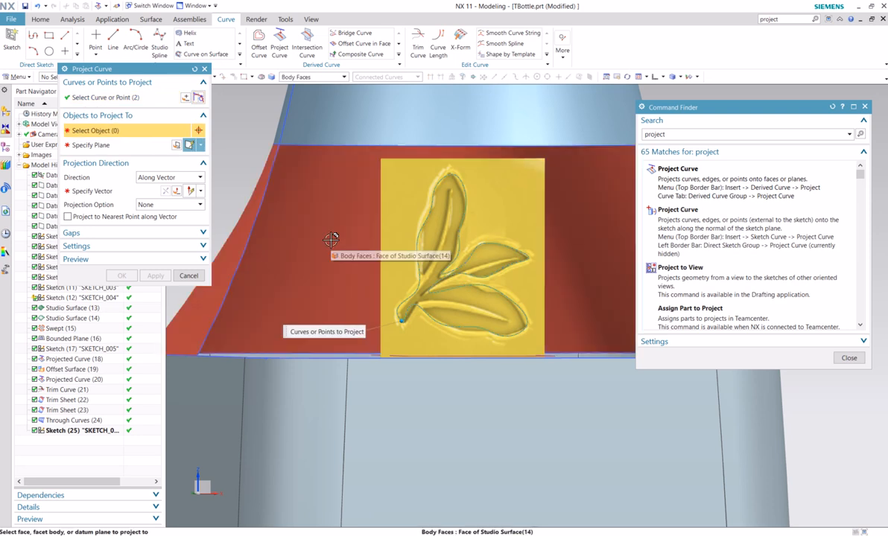
left_click(331, 239)
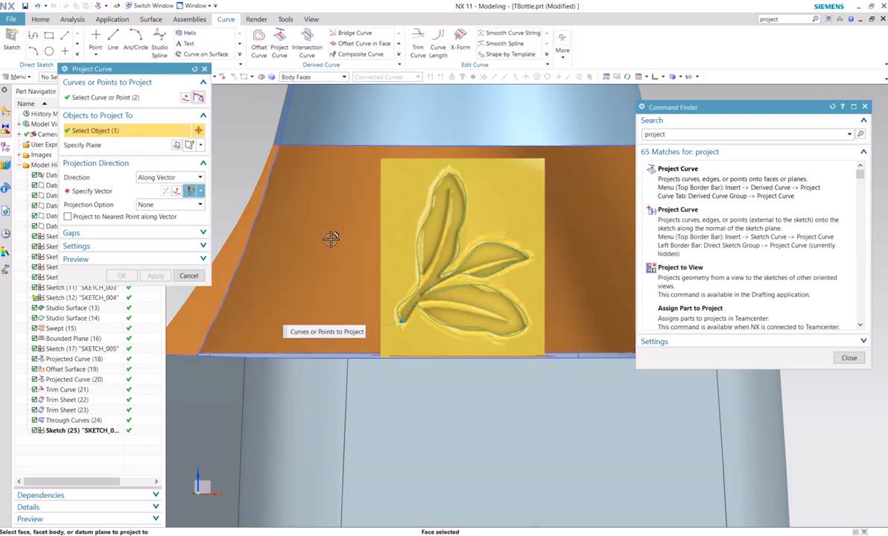
left_click(115, 192)
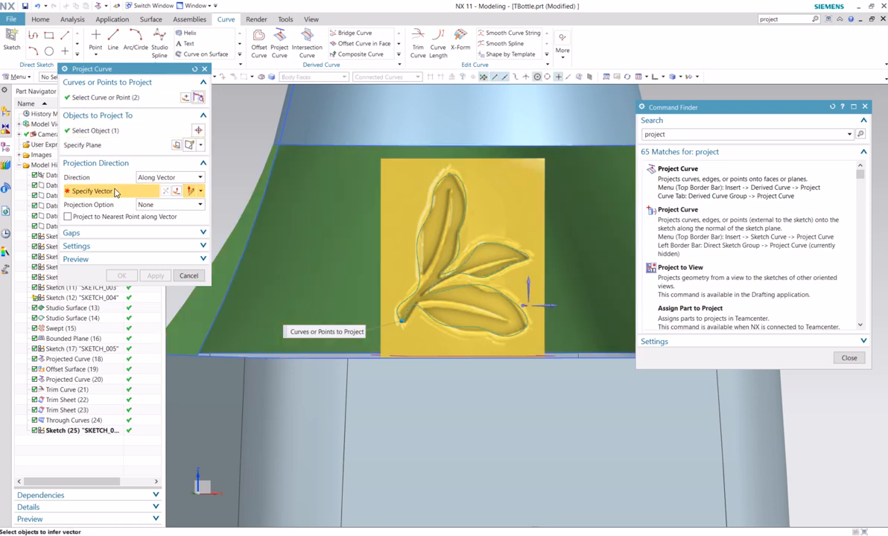
left_click(524, 304)
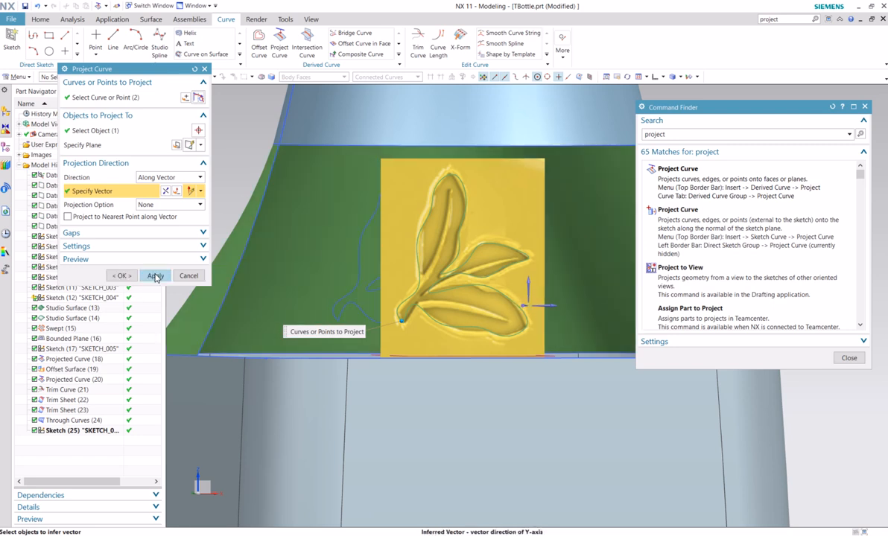
left_click(155, 276)
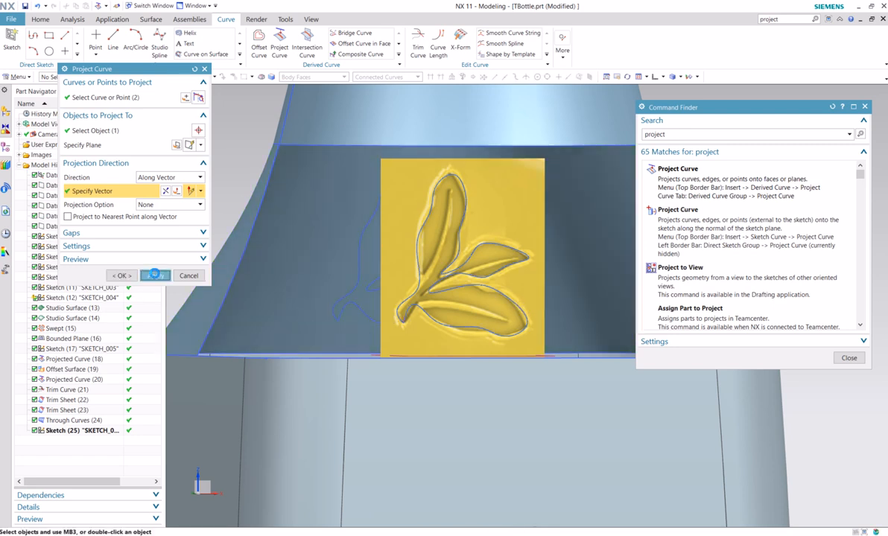
left_click(849, 359)
scroll(407, 307, "down", 4)
left_click(188, 275)
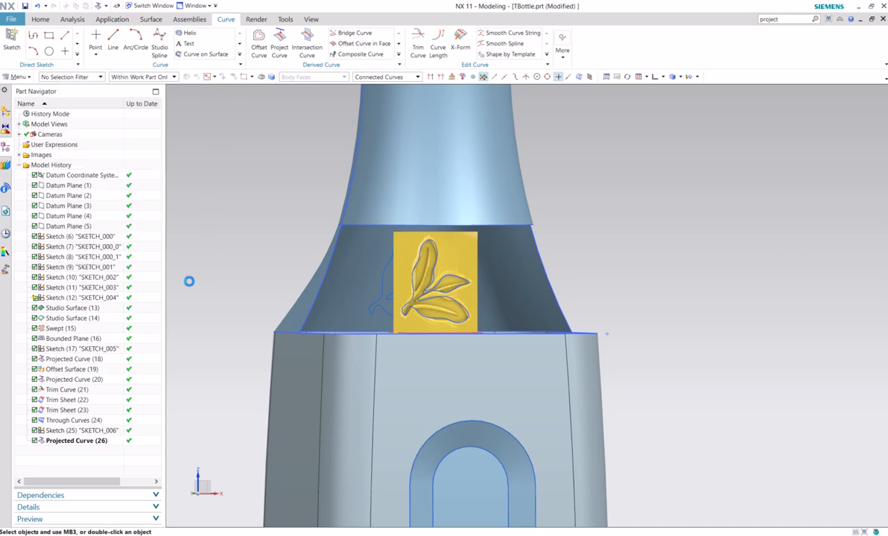
- Extrude the projected leaf outline along XC from a start distance of 0 to an end distance of 1 mm
middle_click_drag(462, 320, 411, 317)
scroll(411, 318, "up", 3)
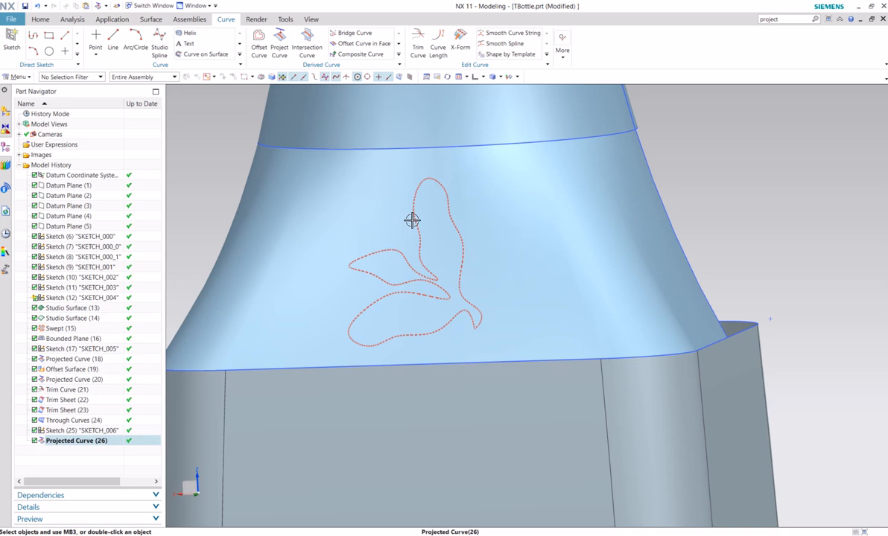
left_click(72, 20)
left_click(42, 20)
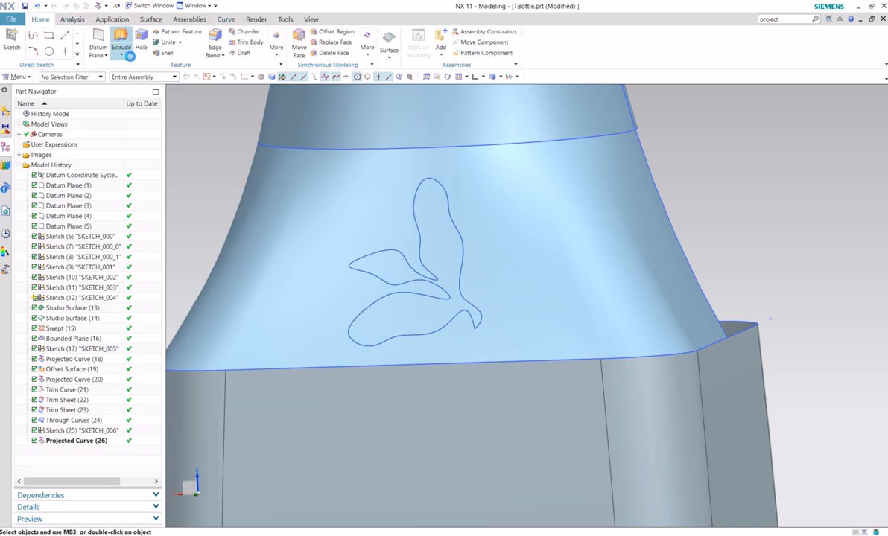
left_click(129, 54)
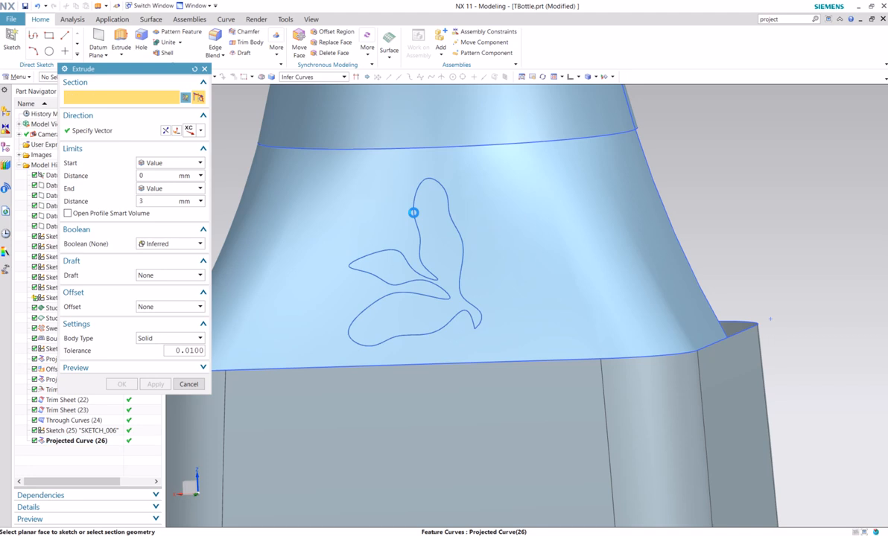
left_click(413, 212)
left_click(161, 201)
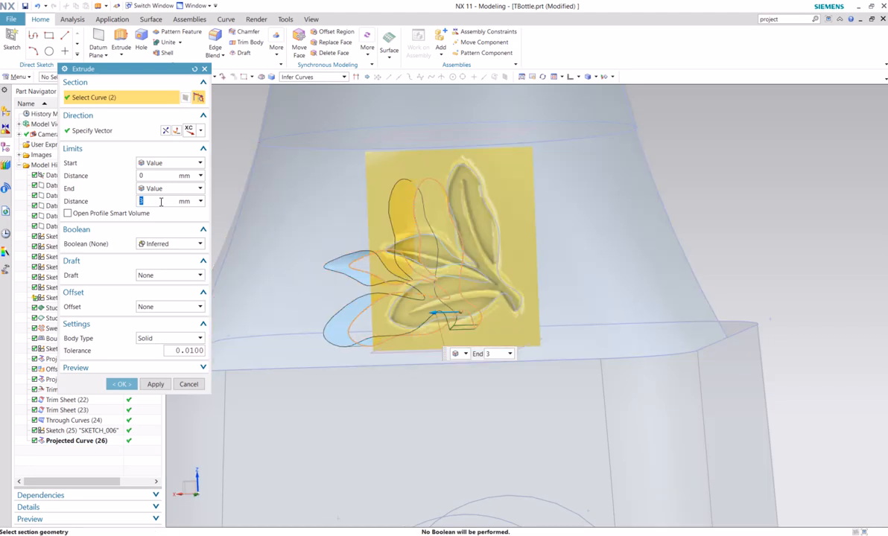
left_click(158, 172)
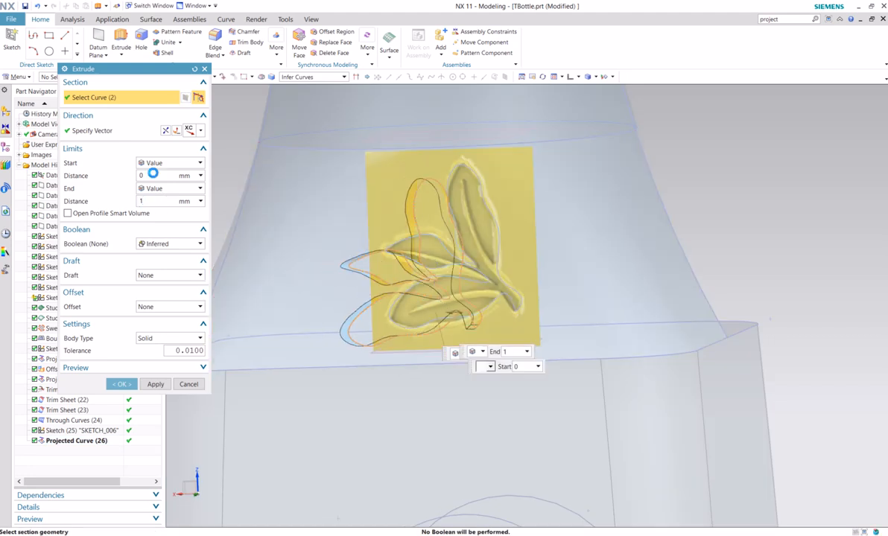
middle_click_drag(598, 266, 615, 298)
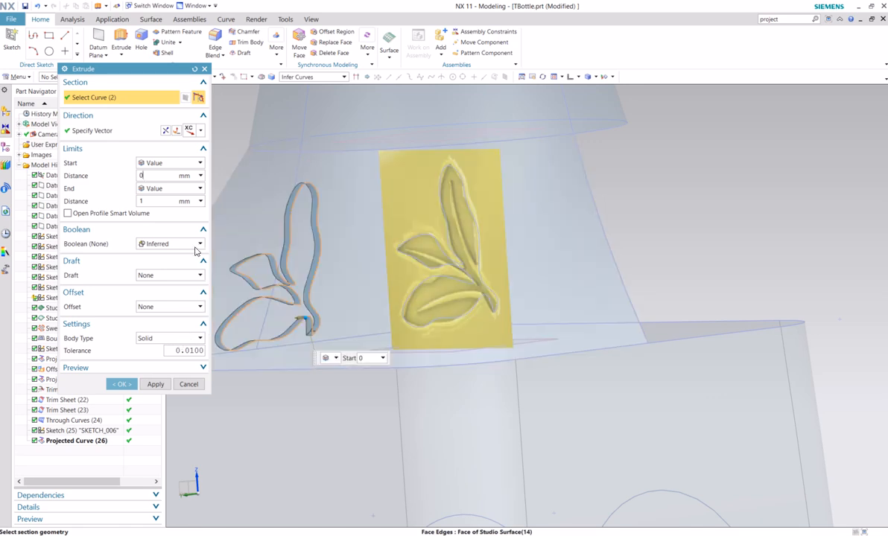
left_click(121, 384)
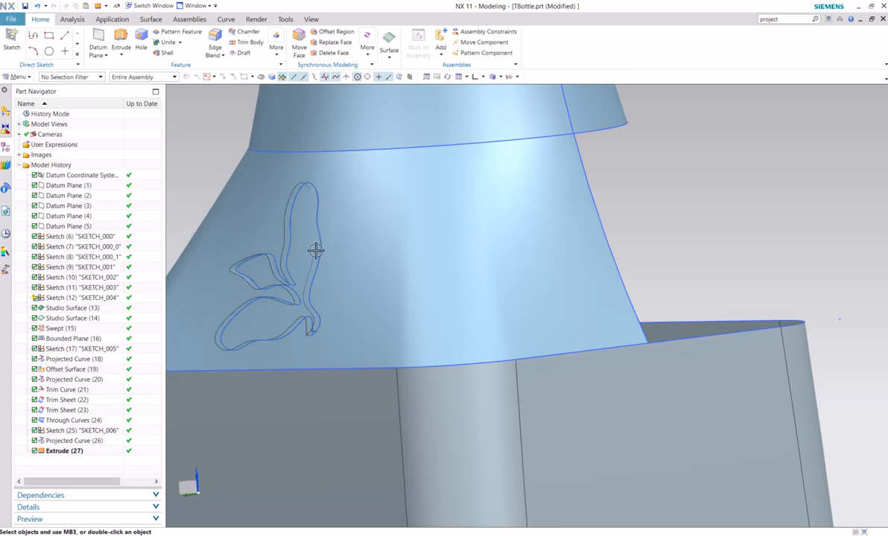
- Edit the leaf extrusion to an end distance of 2 mm and set its body type to Sheet
middle_click_drag(316, 251, 337, 239)
middle_click_drag(379, 183, 191, 344)
double_click(73, 450)
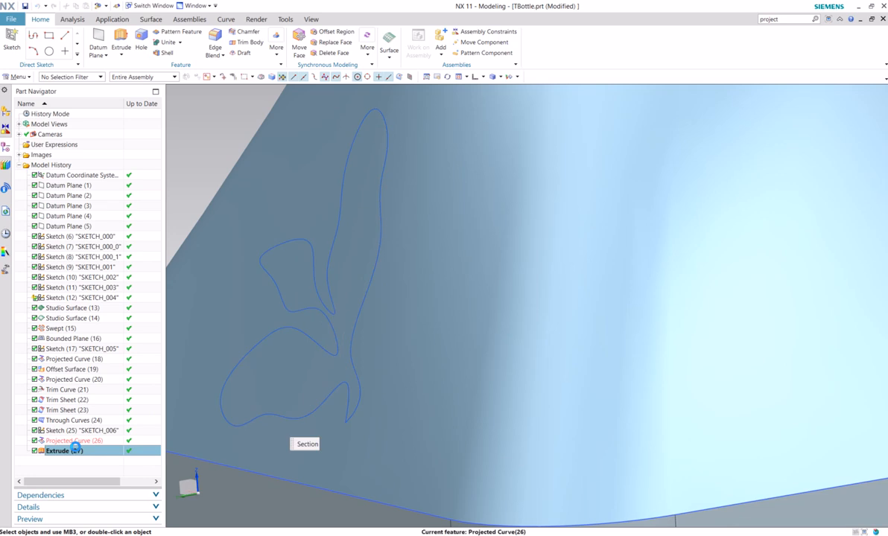
scroll(148, 203, "up", 1)
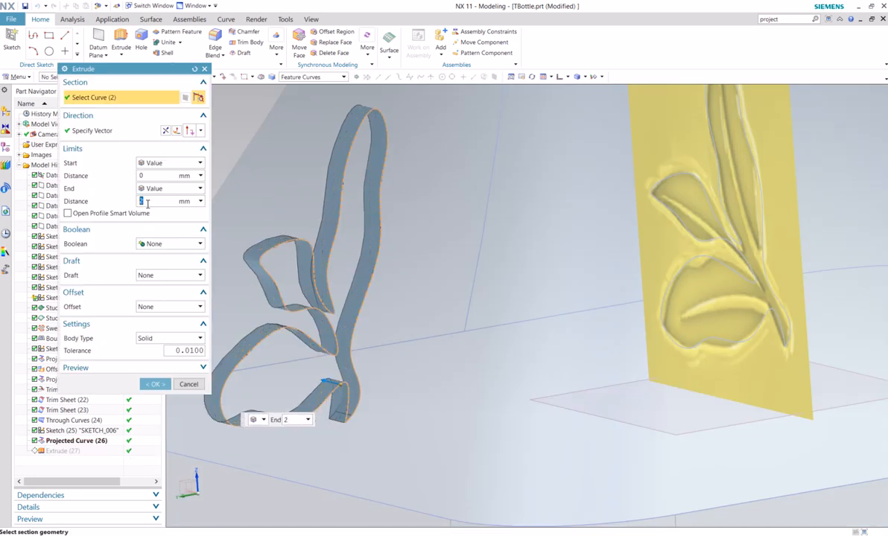
left_click(170, 338)
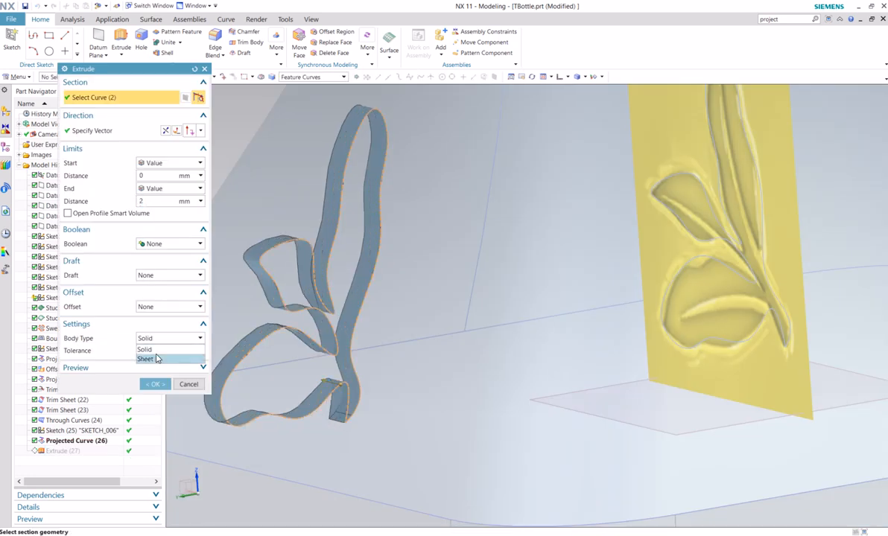
left_click(152, 358)
left_click(155, 383)
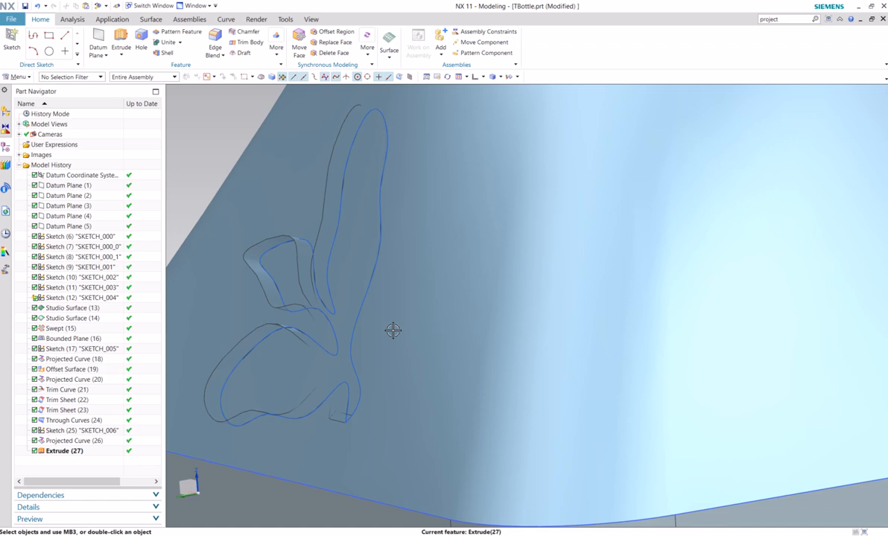
- Change the leaf sheet extrusion's direction to YC and shorten its end distance
middle_click_drag(393, 328, 555, 355)
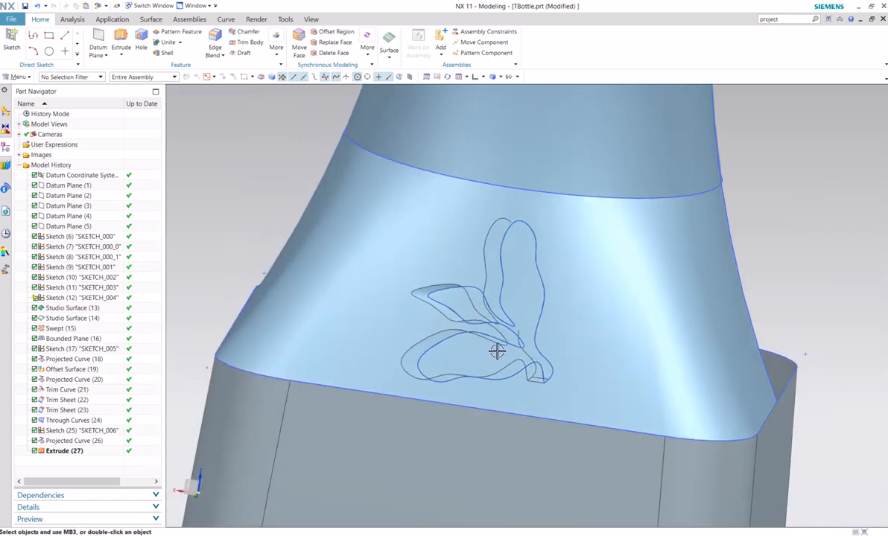
scroll(492, 357, "down", 5)
mouse_move(492, 356)
middle_mouse_down()
mouse_move(511, 350)
mouse_move(491, 349)
middle_mouse_up()
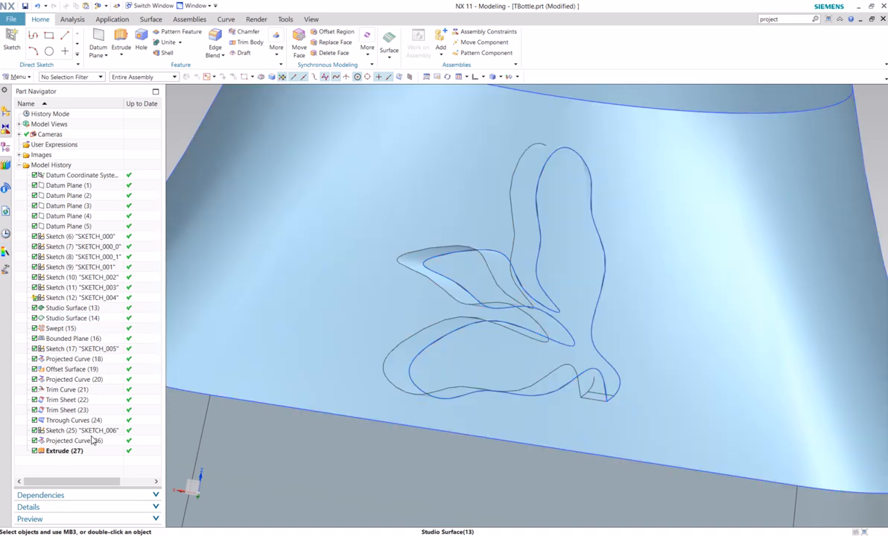
double_click(64, 451)
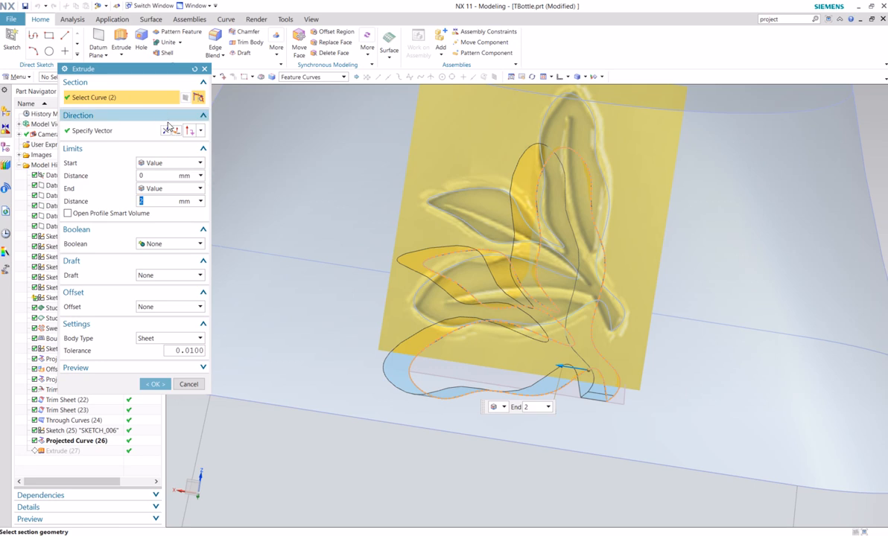
left_click(201, 131)
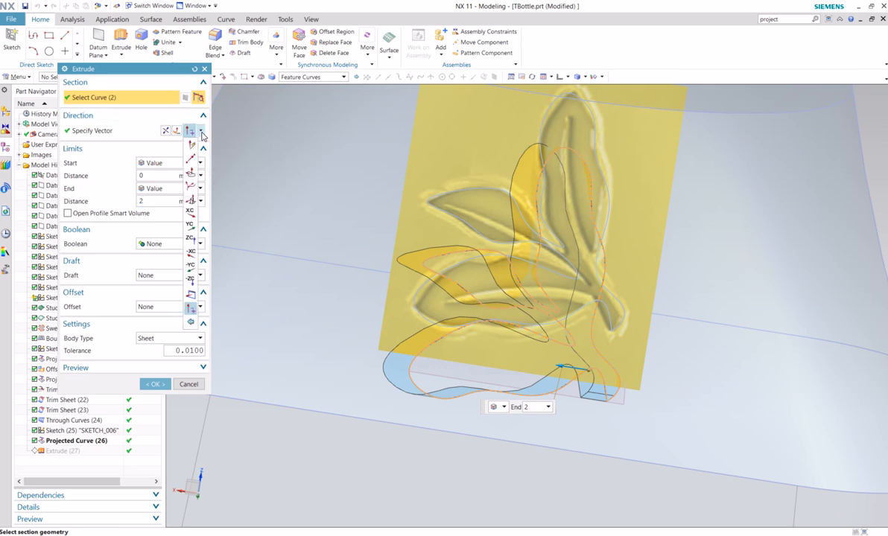
left_click(191, 227)
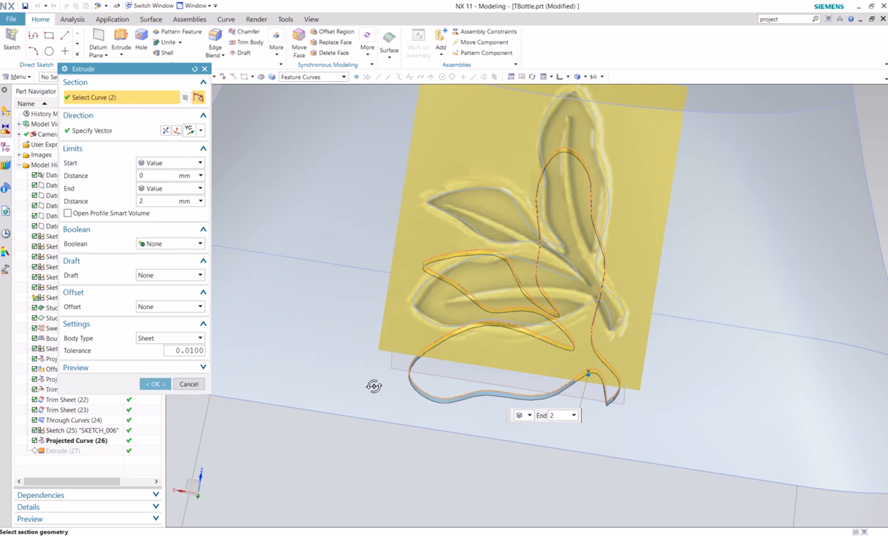
middle_click_drag(373, 388, 358, 384)
left_click(150, 202)
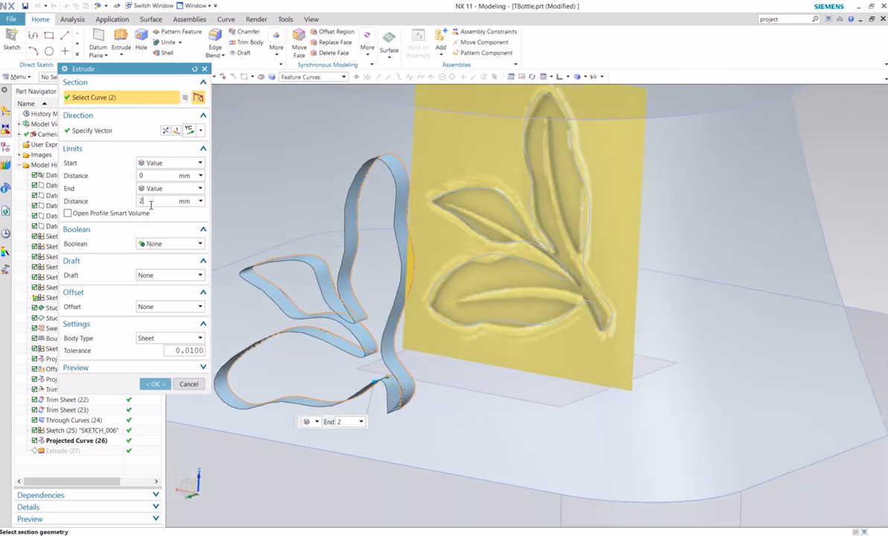
left_click(154, 384)
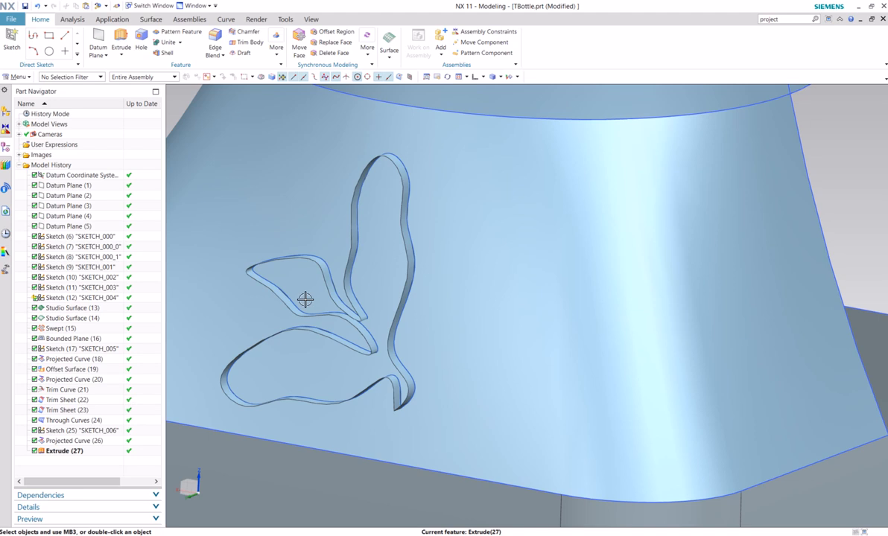
- Save the part with the leaf sheet extrusion
middle_click_drag(306, 300, 288, 297)
left_click(25, 6)
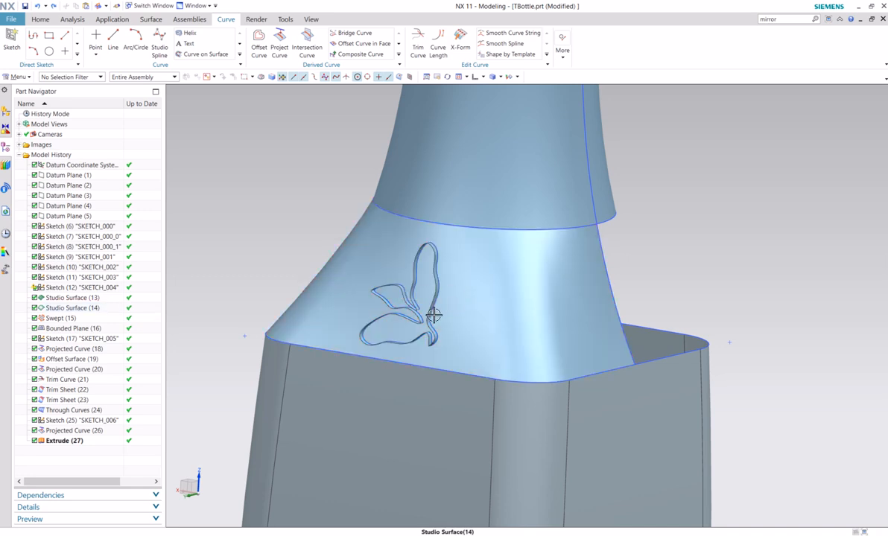
scroll(305, 254, "down", 3)
scroll(305, 254, "up", 2)
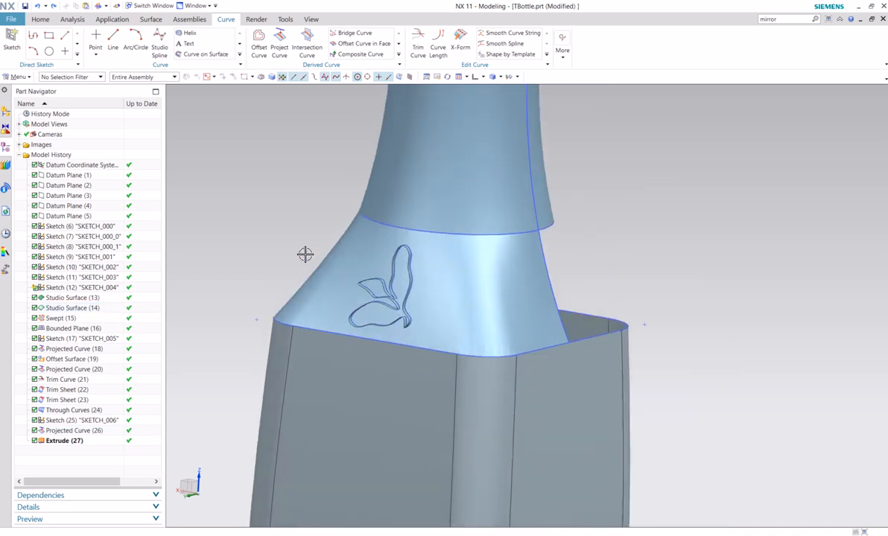
- Mirror the shoulder surface, projected leaf curve and leaf extrusion about the XZ datum plane using Mirror Feature
left_click(365, 254)
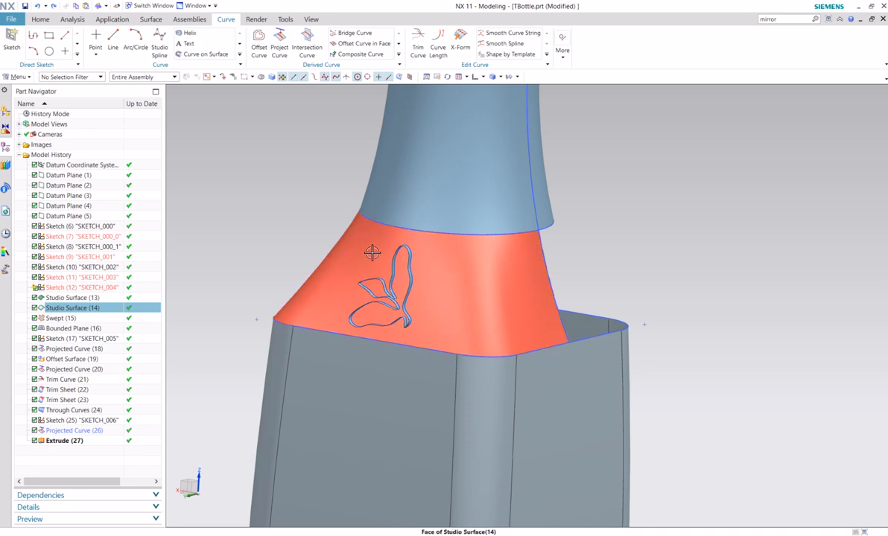
left_click(84, 421, "ctrl")
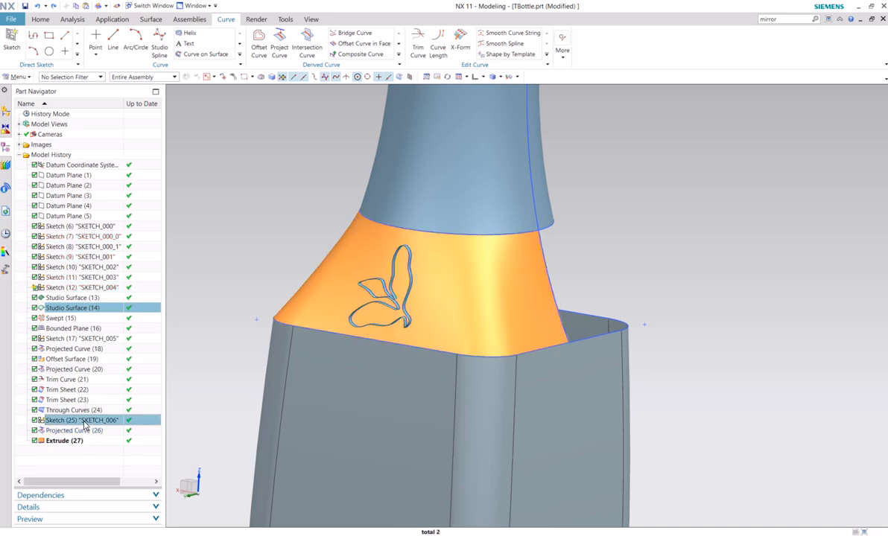
left_click(88, 431, "ctrl")
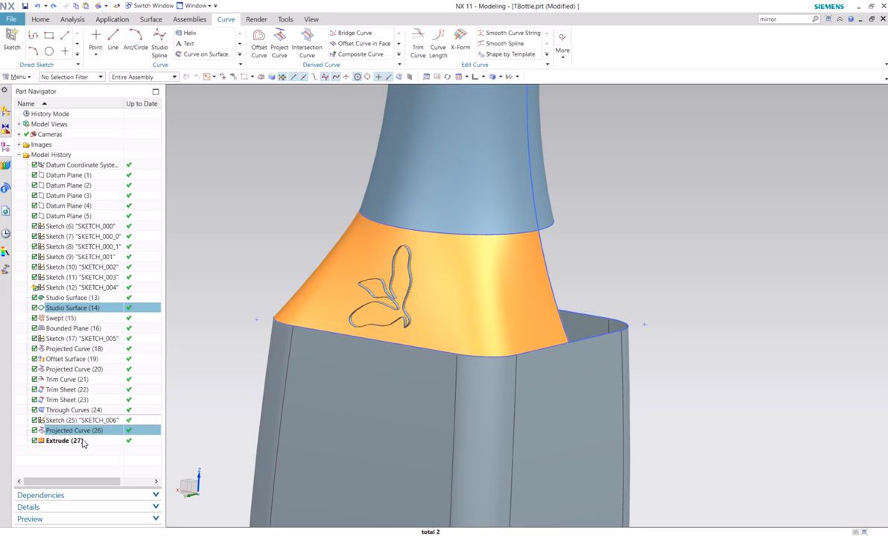
left_click(83, 441, "ctrl")
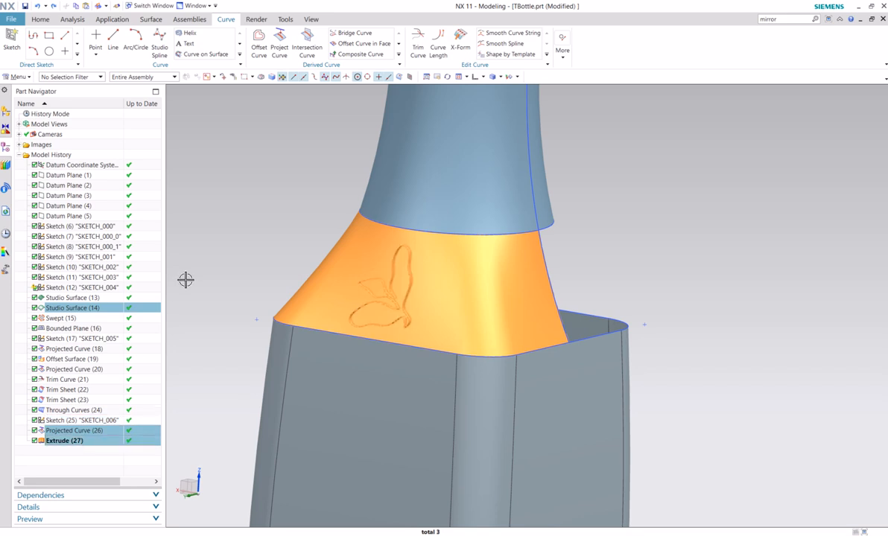
double_click(785, 21)
key("Return")
scroll(776, 199, "down", 4)
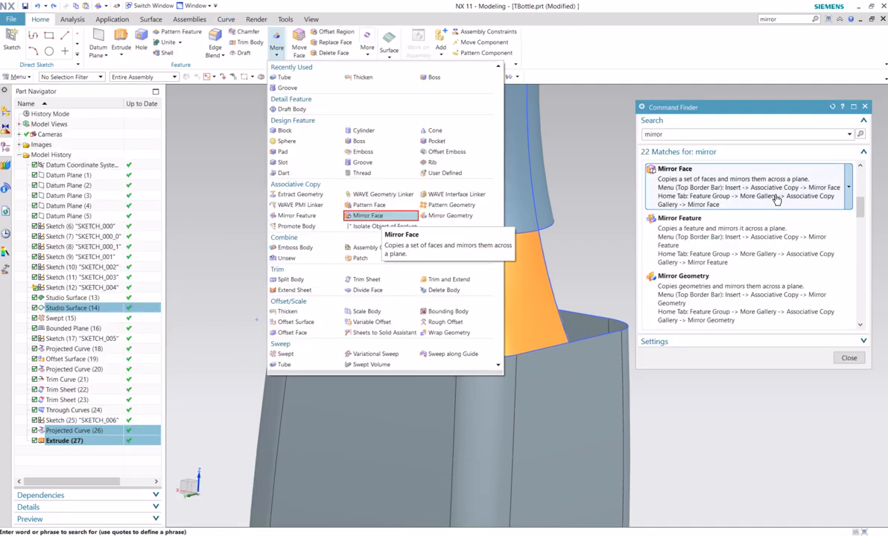
left_click(733, 243)
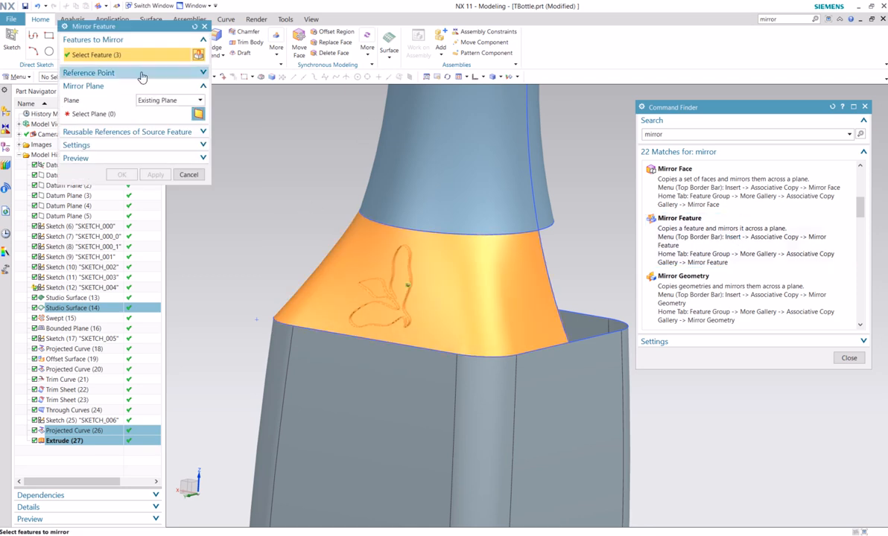
left_click(107, 116)
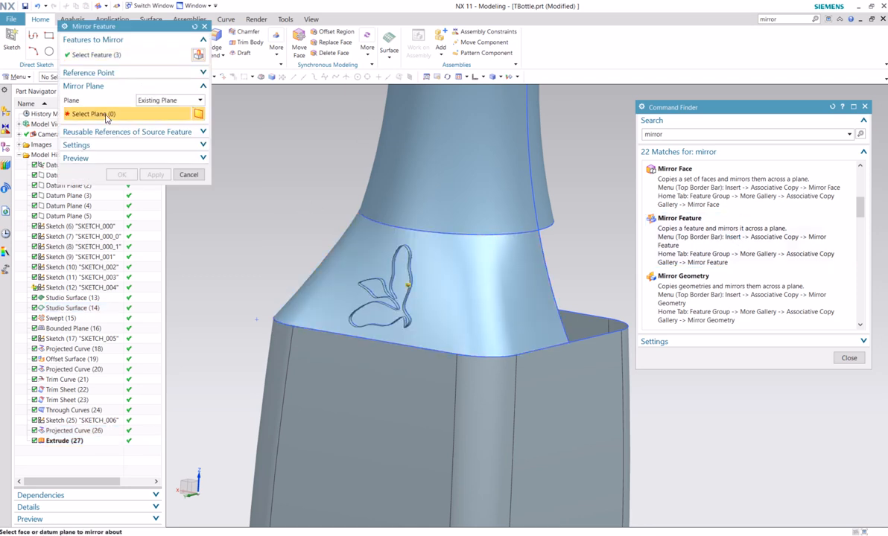
scroll(287, 283, "down", 4)
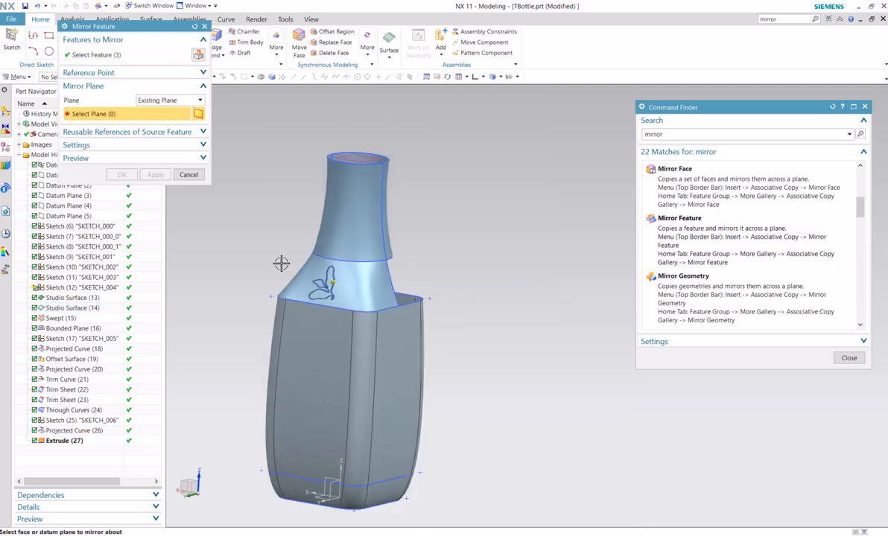
left_click(325, 479)
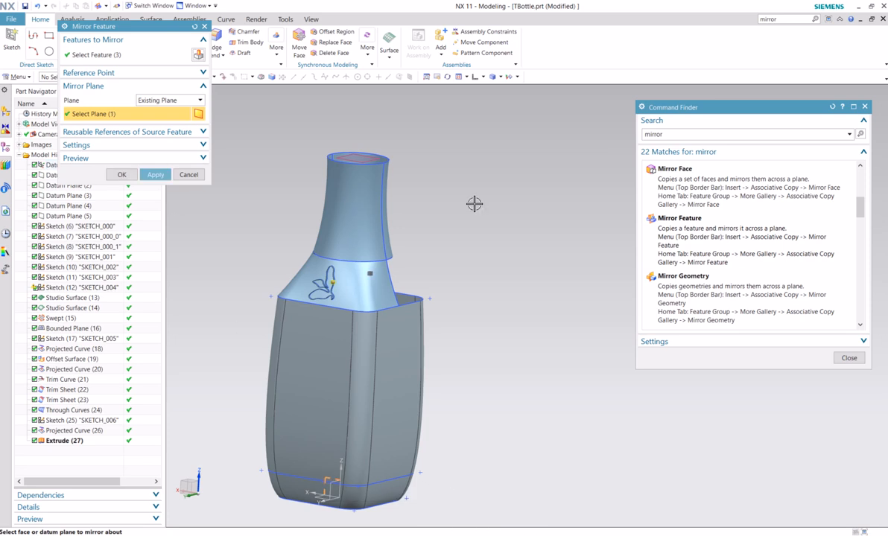
middle_click_drag(474, 200, 309, 293)
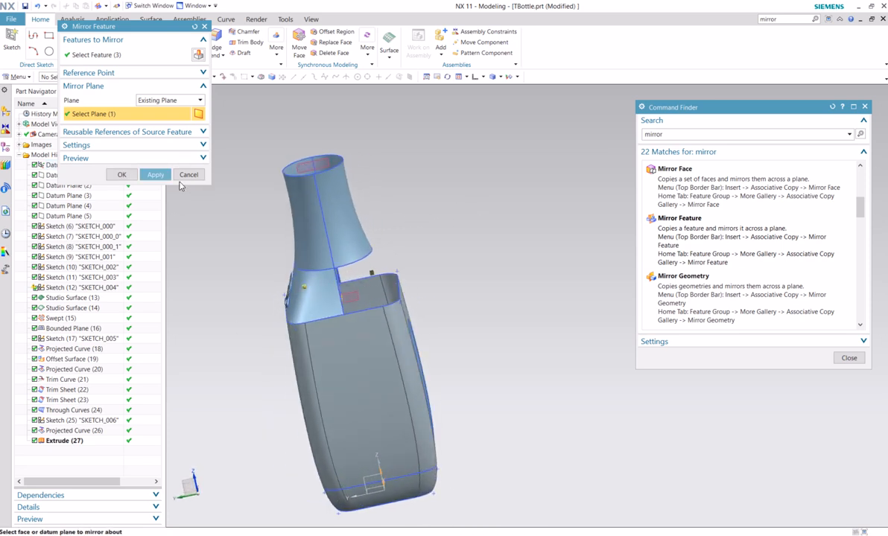
left_click(156, 176)
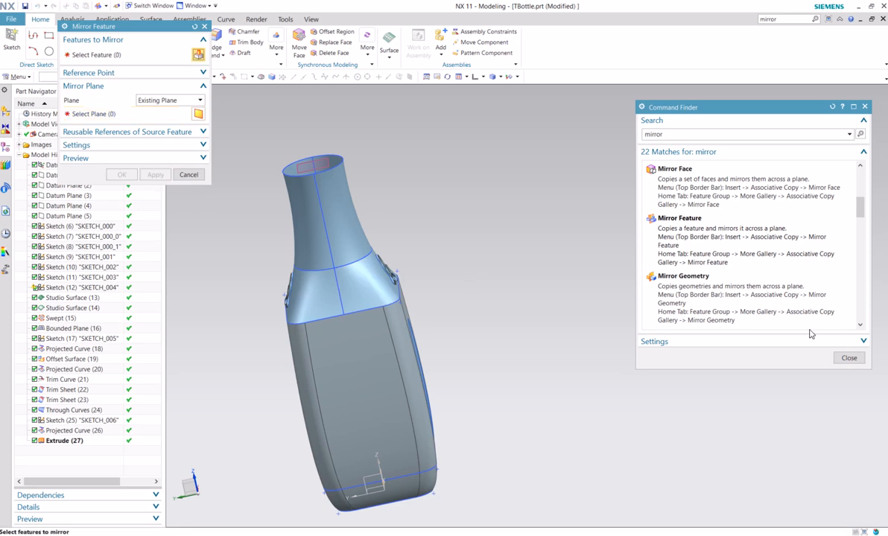
left_click(850, 358)
middle_click_drag(549, 272, 447, 248)
left_click(188, 182)
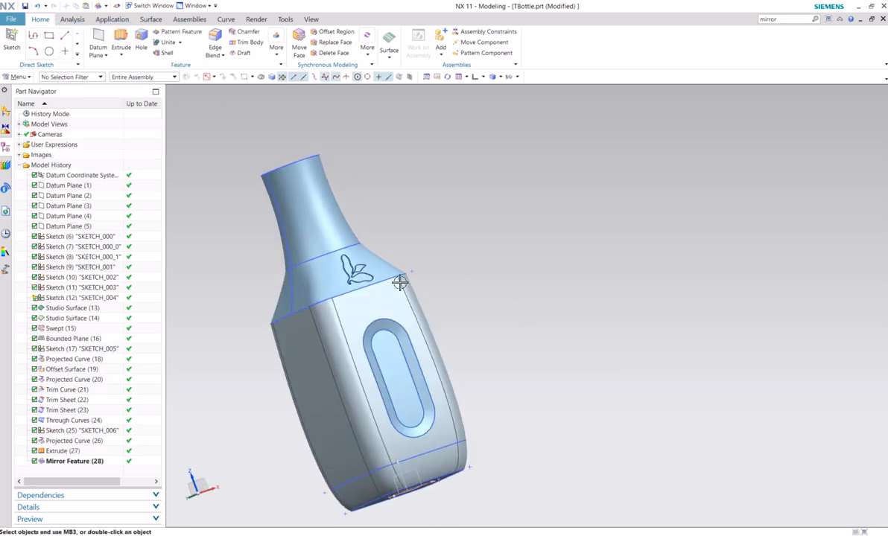
- Sew the bottle's bottom plane as target to the lower body sheet and the side slot's wall and floor surfaces
scroll(349, 281, "up", 2)
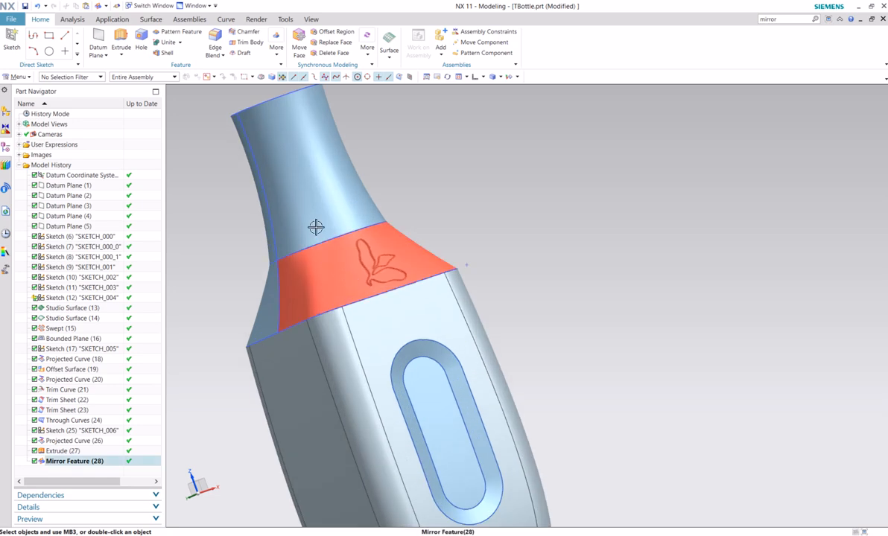
scroll(313, 228, "down", 3)
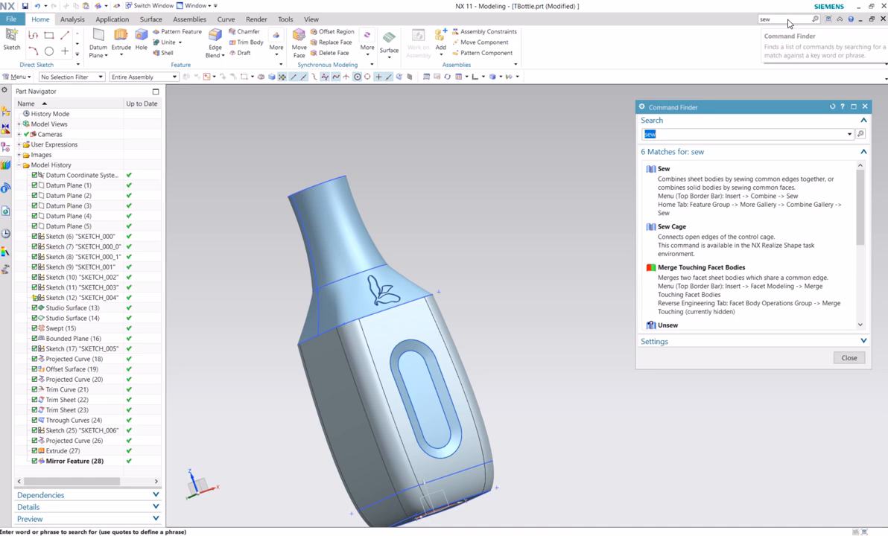
left_click(696, 187)
middle_click_drag(509, 259, 502, 319)
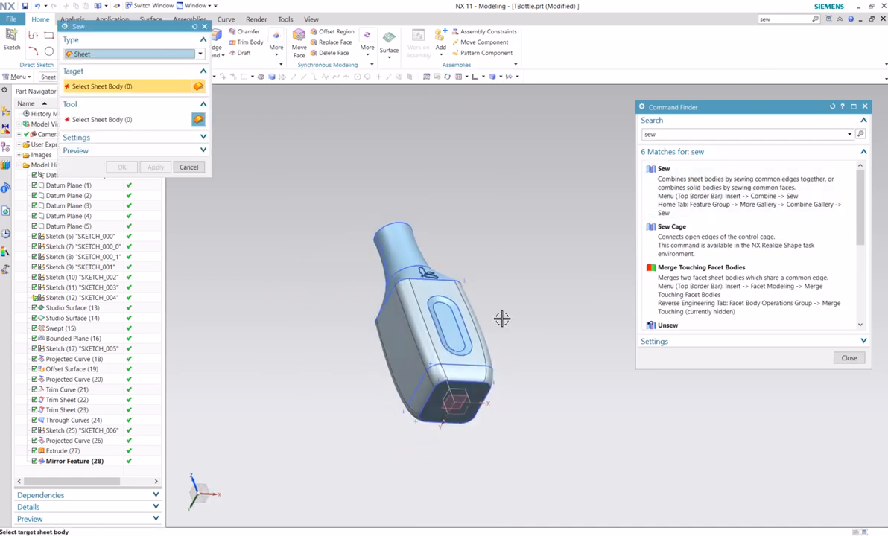
scroll(502, 318, "up", 4)
left_click(419, 453)
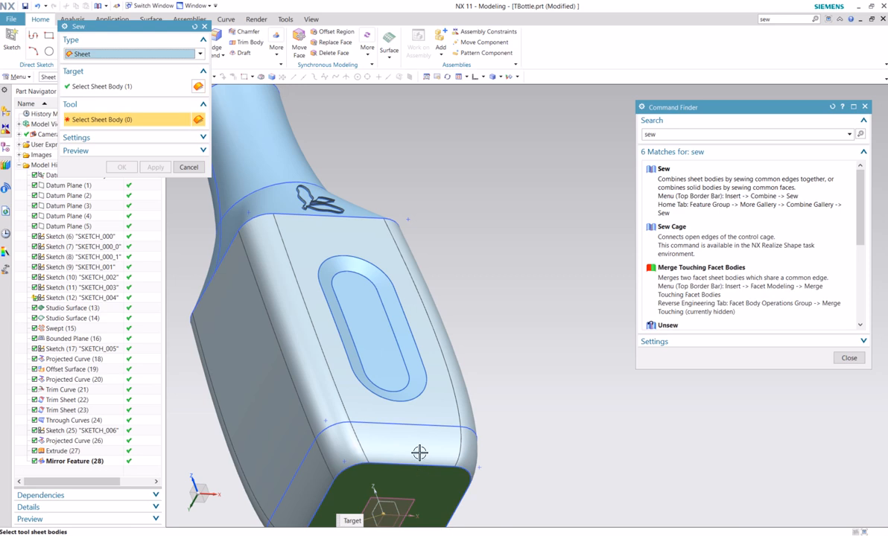
left_click(418, 447)
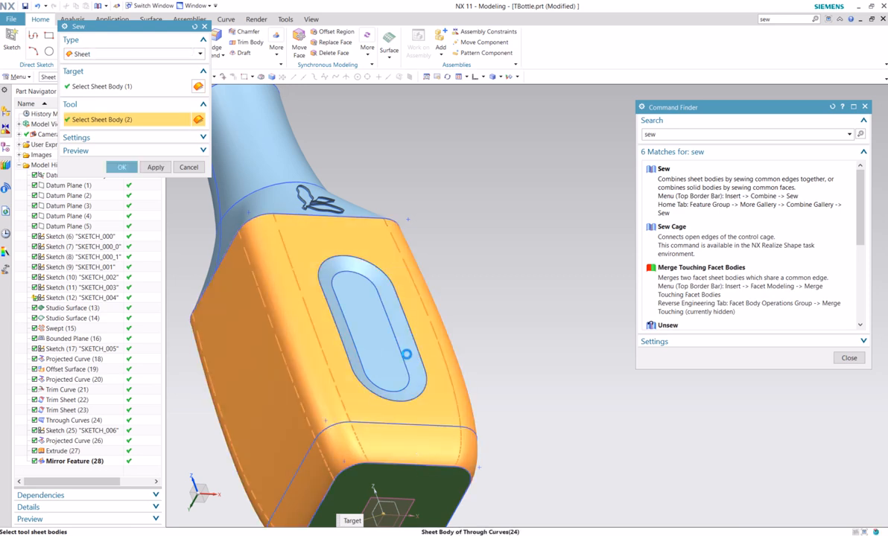
left_click(384, 354)
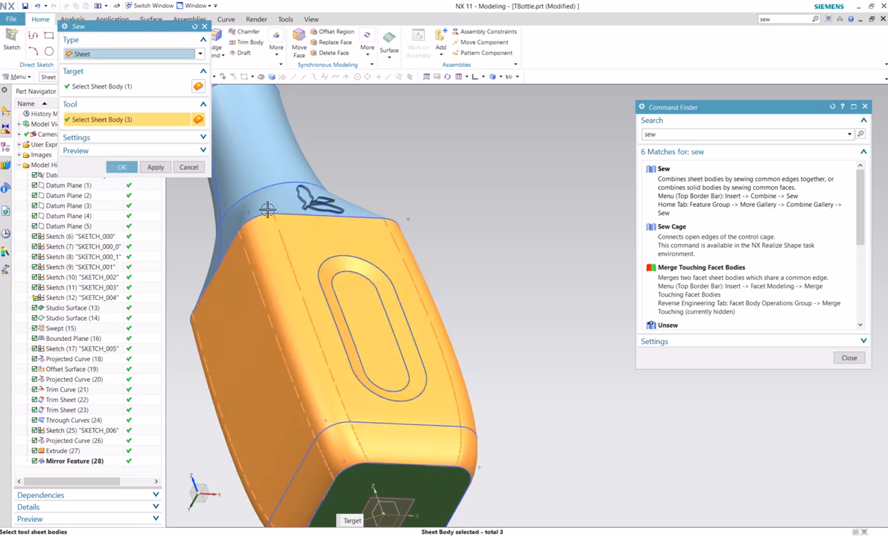
left_click(122, 168)
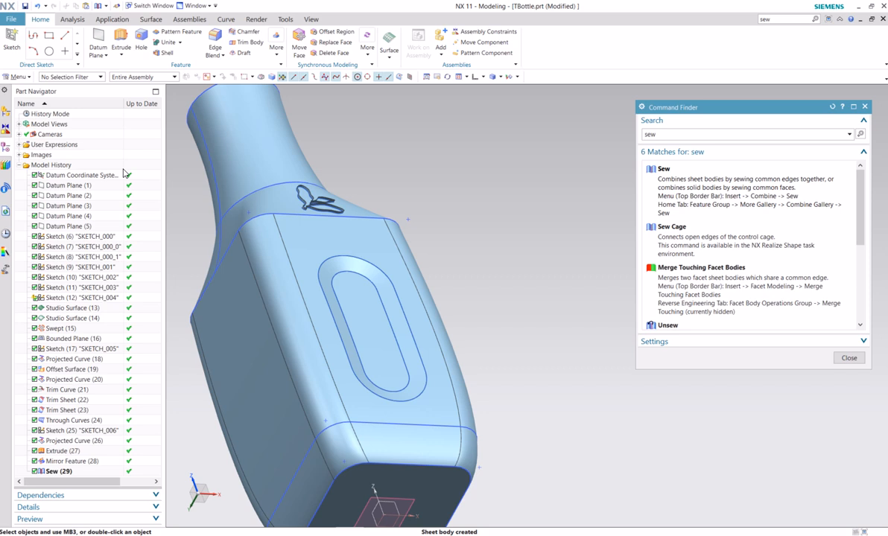
- Sew the lower bottle body as target to both shoulder halves and the neck sheet
middle_click_drag(500, 208, 515, 236)
scroll(516, 236, "down", 2)
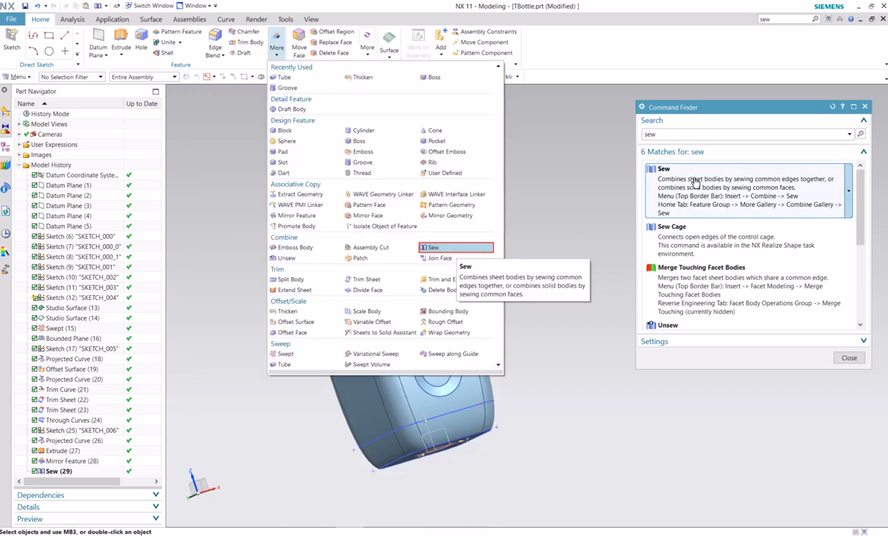
left_click(694, 182)
left_click(383, 266)
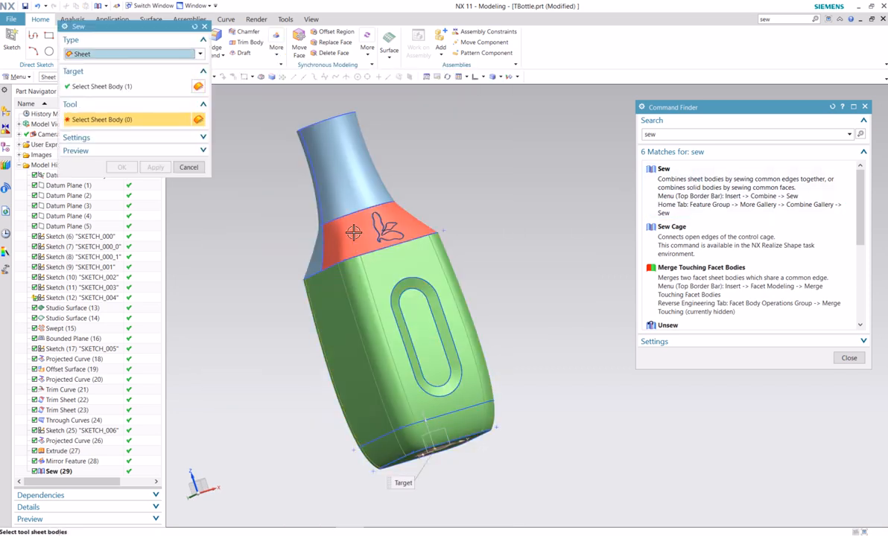
left_click(327, 244)
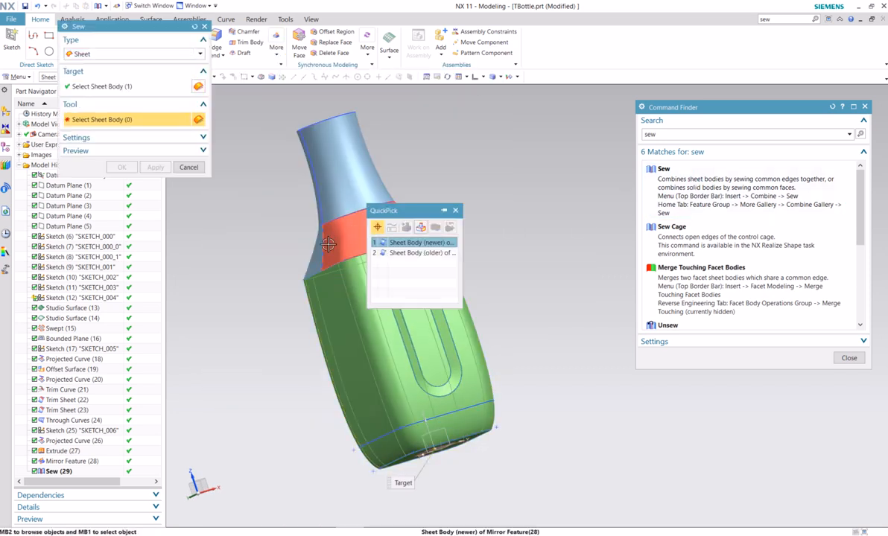
left_click(413, 243)
middle_click_drag(413, 242, 396, 167)
left_click(362, 177)
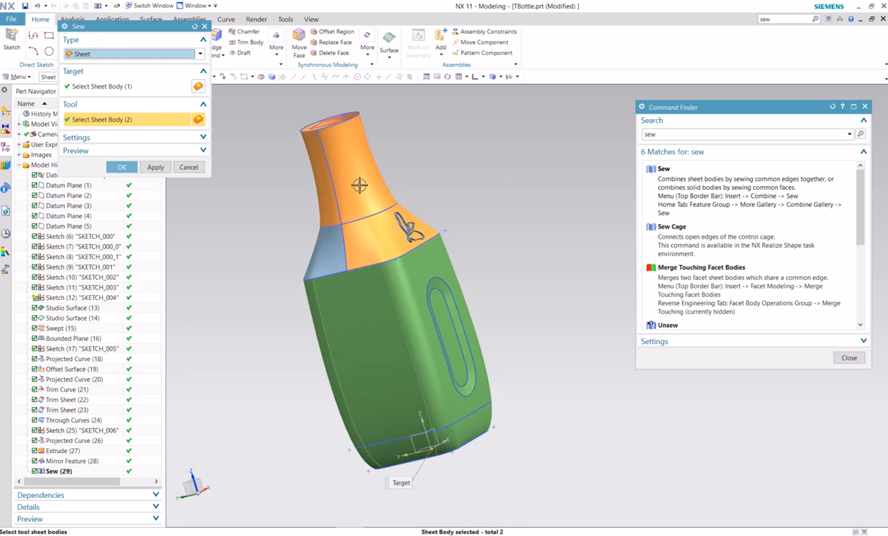
left_click(313, 243)
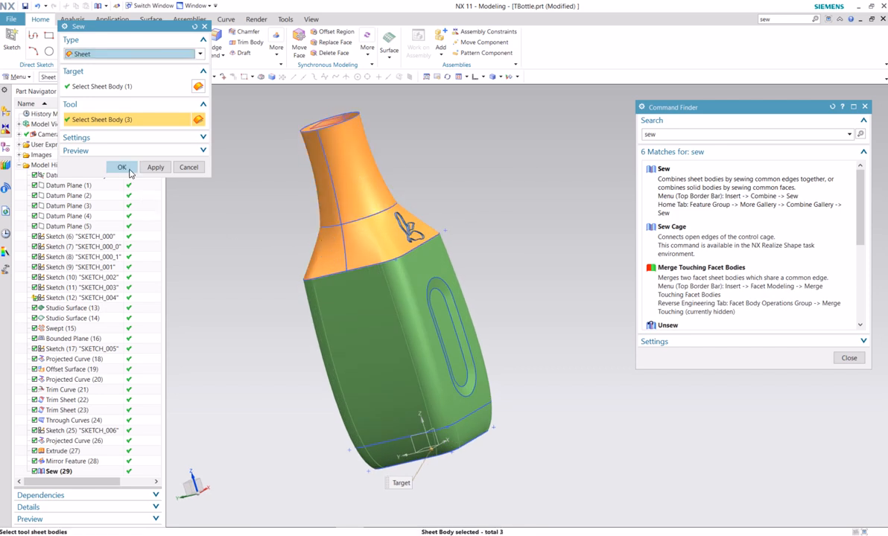
left_click(122, 167)
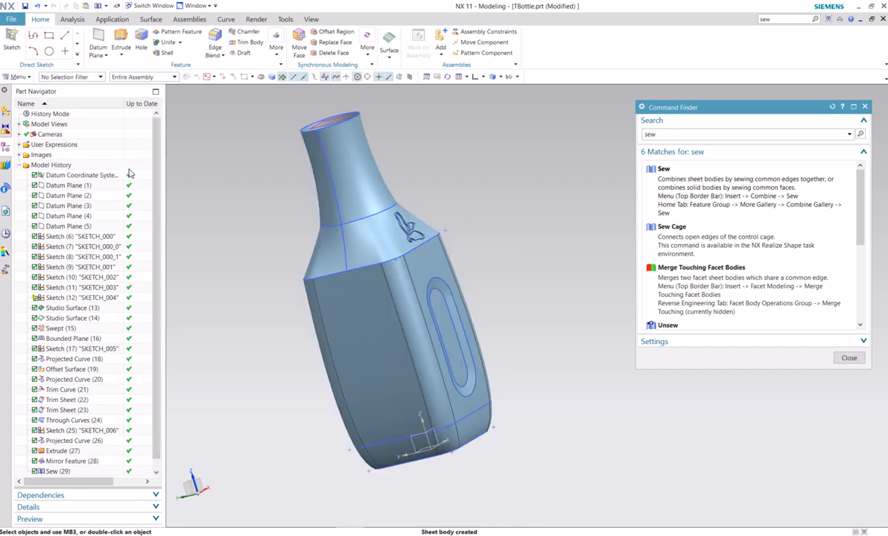
left_click(848, 358)
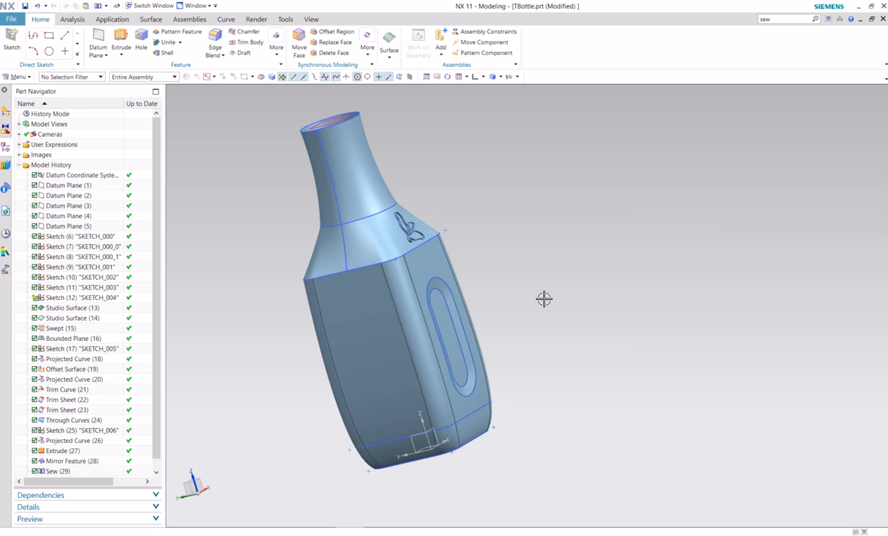
- Save the part with the sewn bottle surfaces
middle_click_drag(544, 298, 486, 222)
scroll(480, 190, "up", 3)
middle_click_drag(480, 190, 534, 230)
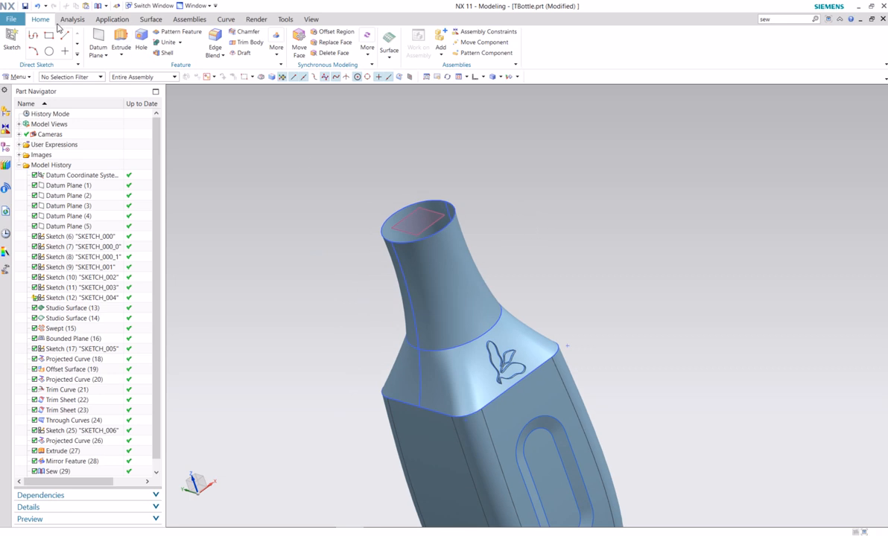
left_click(25, 9)
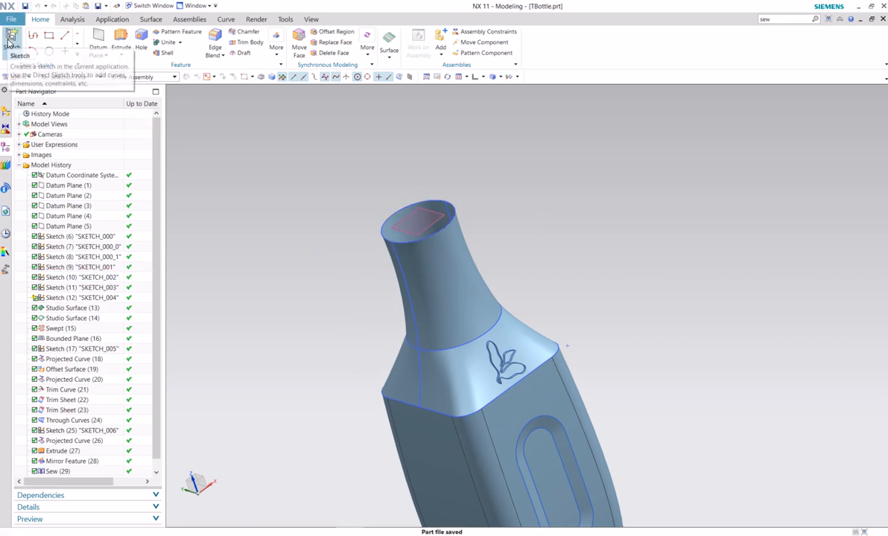
- Extrude the neck's top rim edge along ZC from a start distance of 0 to an end distance of 20 mm as a solid
left_click(121, 38)
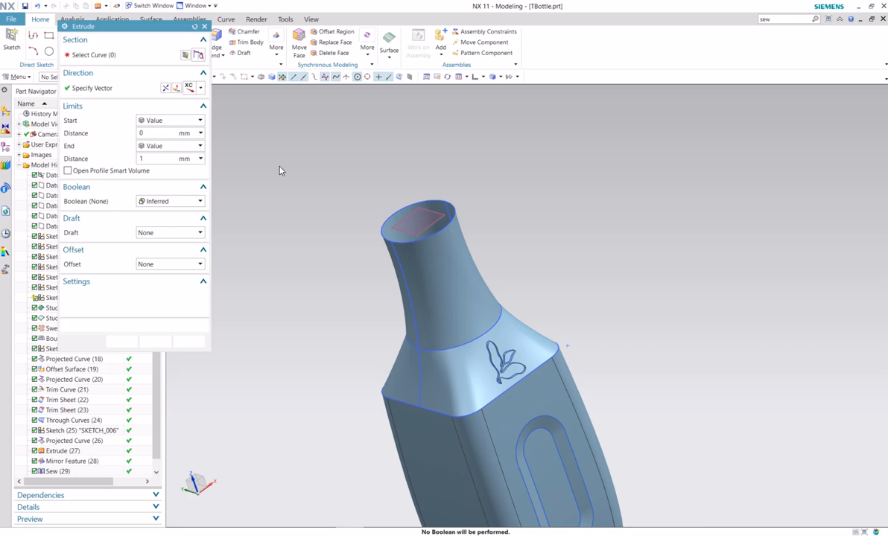
left_click(390, 214)
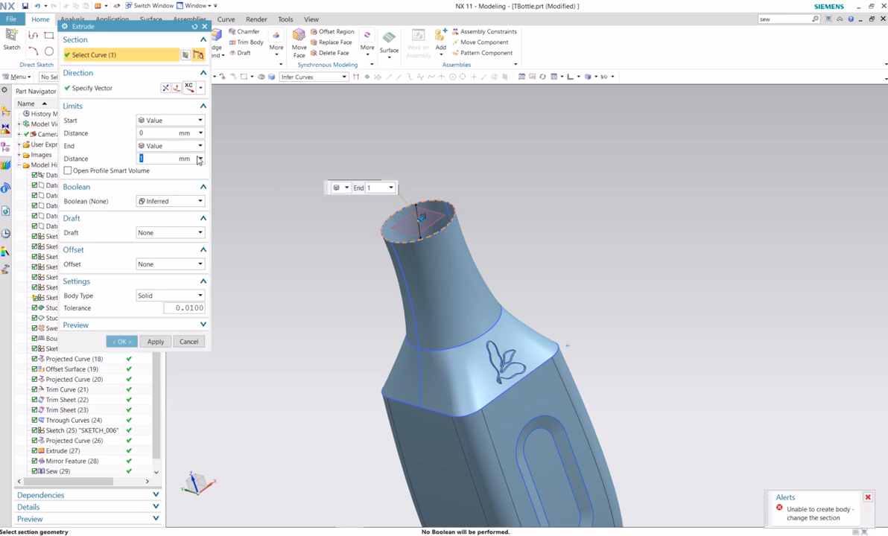
left_click(199, 88)
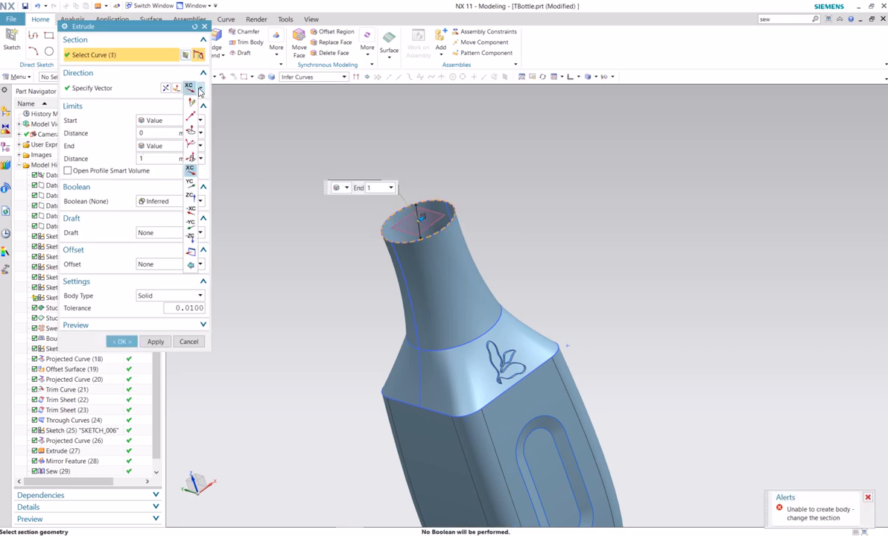
left_click(191, 196)
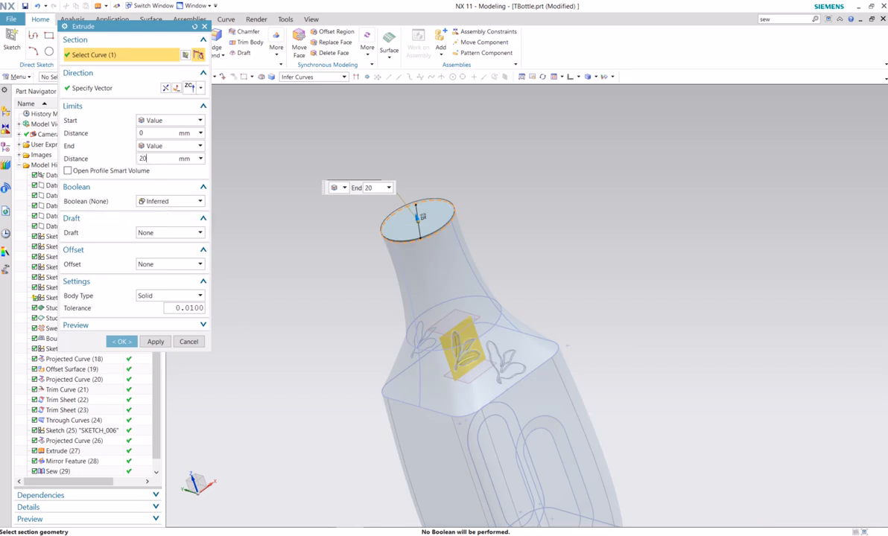
key("Return")
left_click(122, 342)
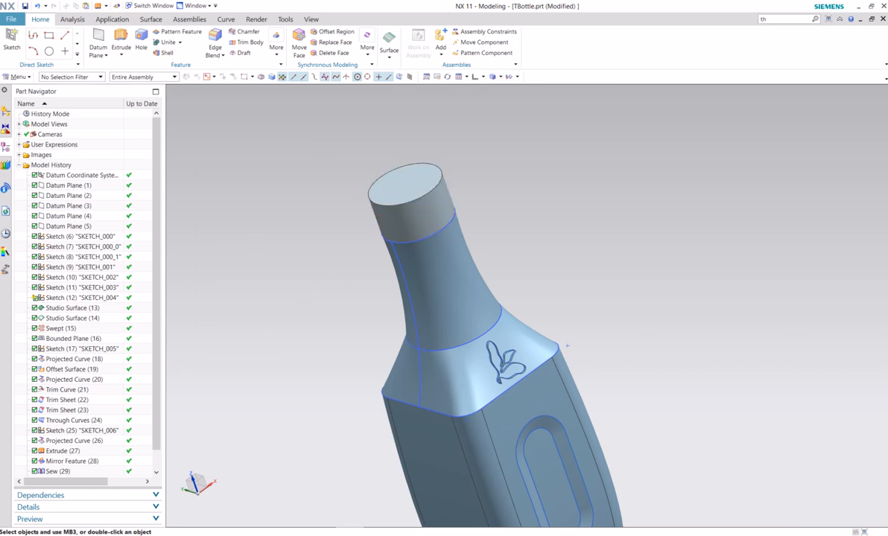
- Cut a detailed right-hand thread on the neck extension's cylindrical face: minor diameter 33.5 mm, length 20 mm, pitch 5 mm, angle 60 degrees
key("Return")
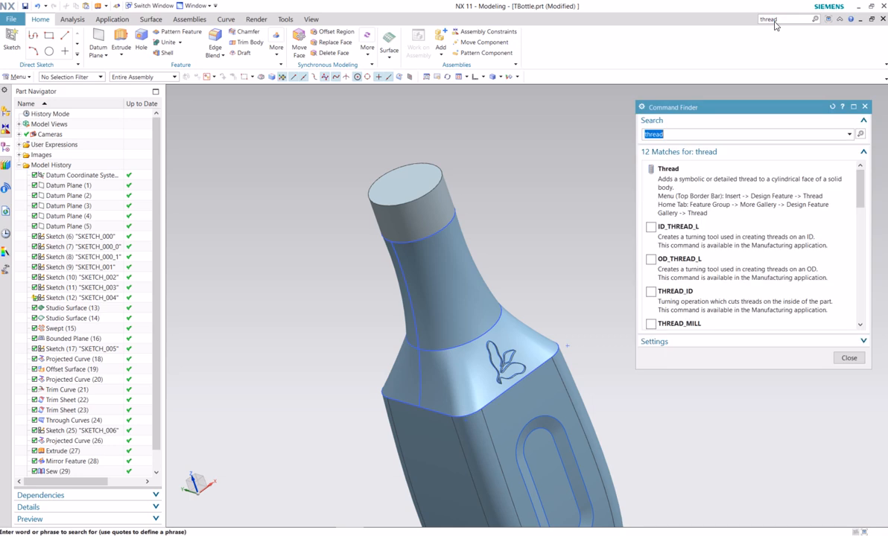
left_click(698, 182)
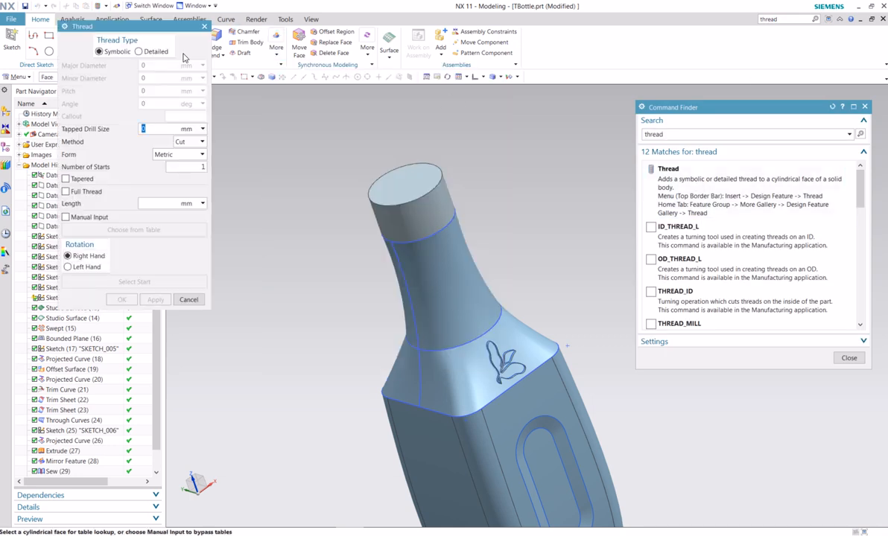
left_click(139, 52)
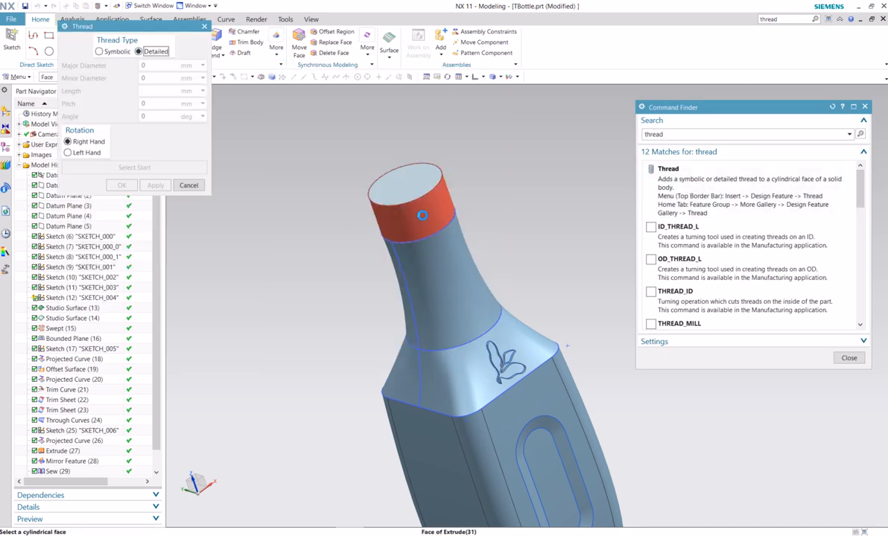
left_click(423, 215)
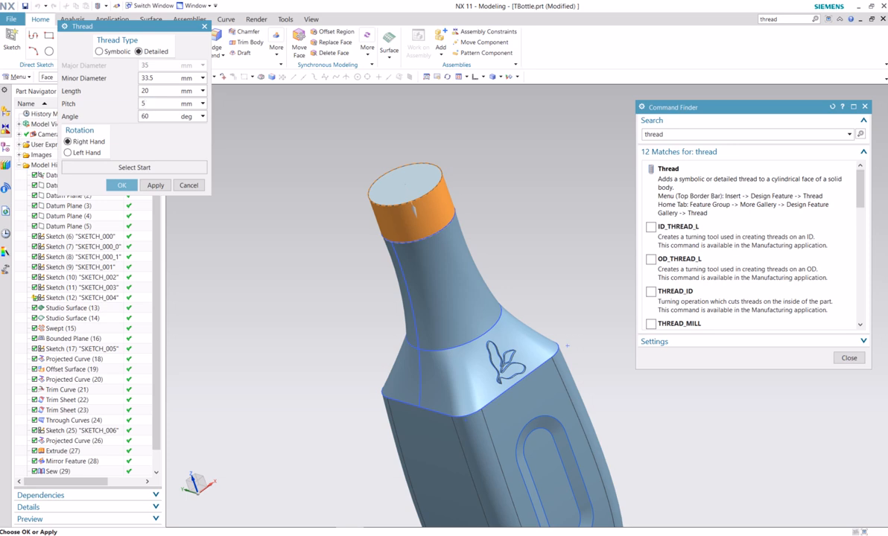
left_click(156, 184)
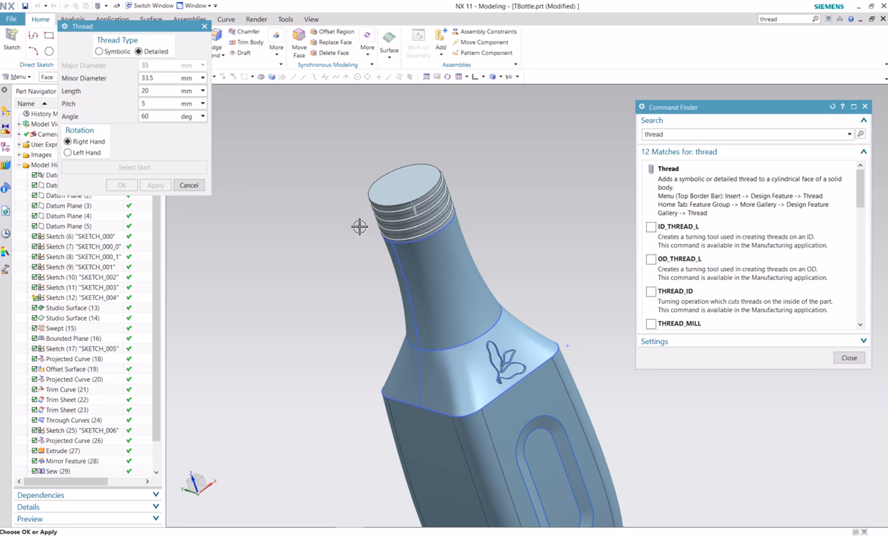
scroll(486, 212, "up", 4)
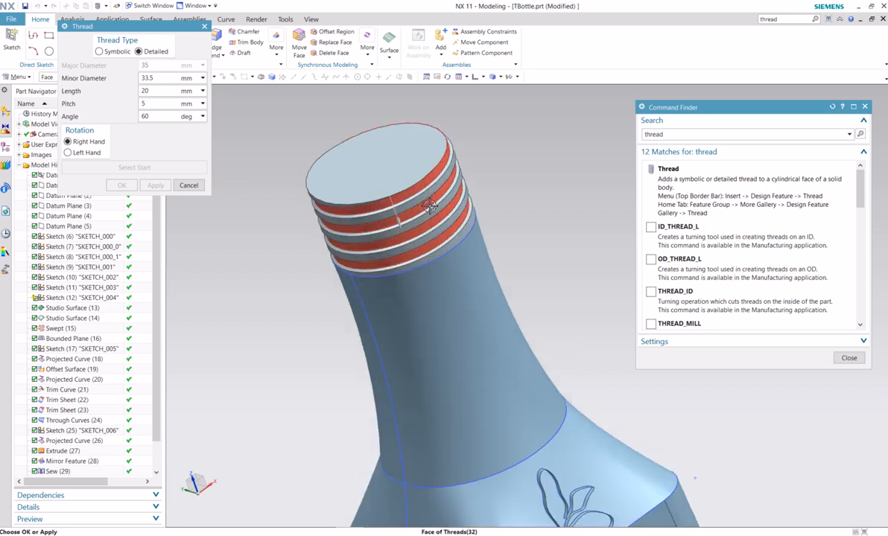
middle_click_drag(496, 180, 493, 175)
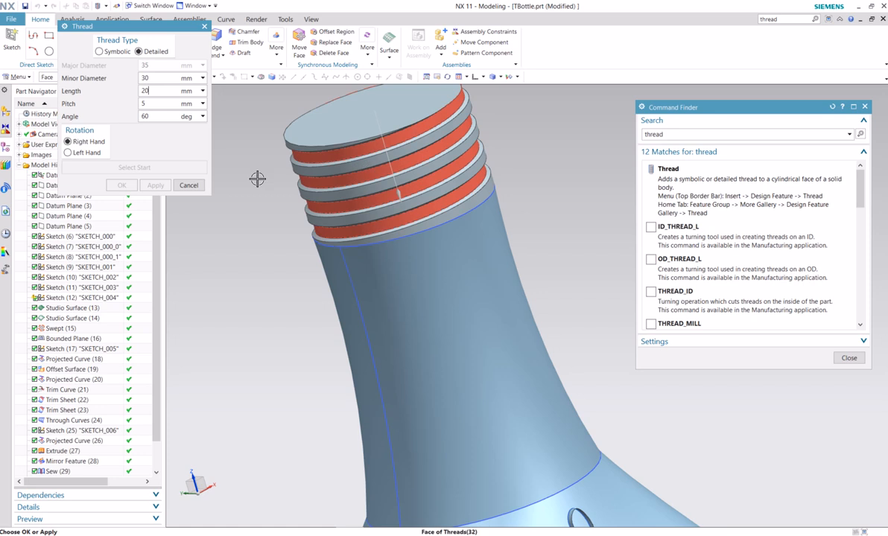
left_click(190, 184)
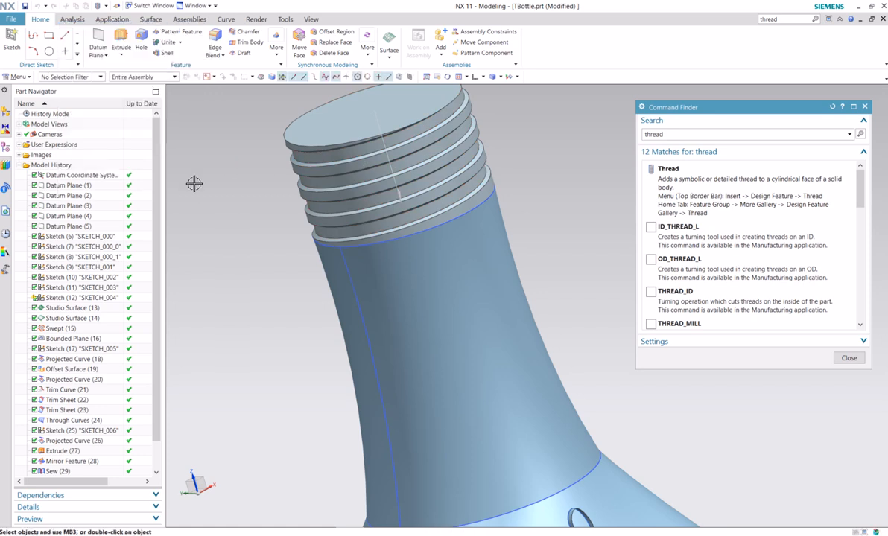
scroll(228, 164, "down", 3)
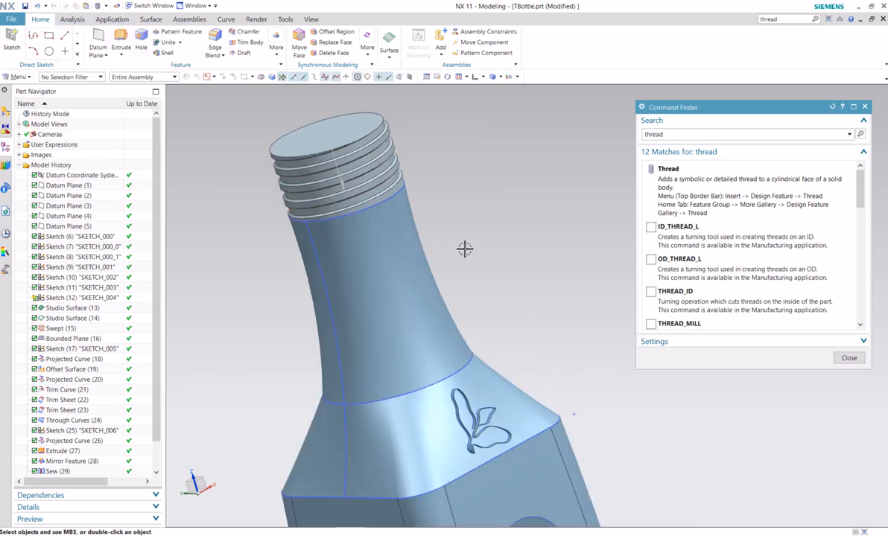
left_click(864, 108)
scroll(426, 194, "down", 3)
scroll(363, 179, "up", 2)
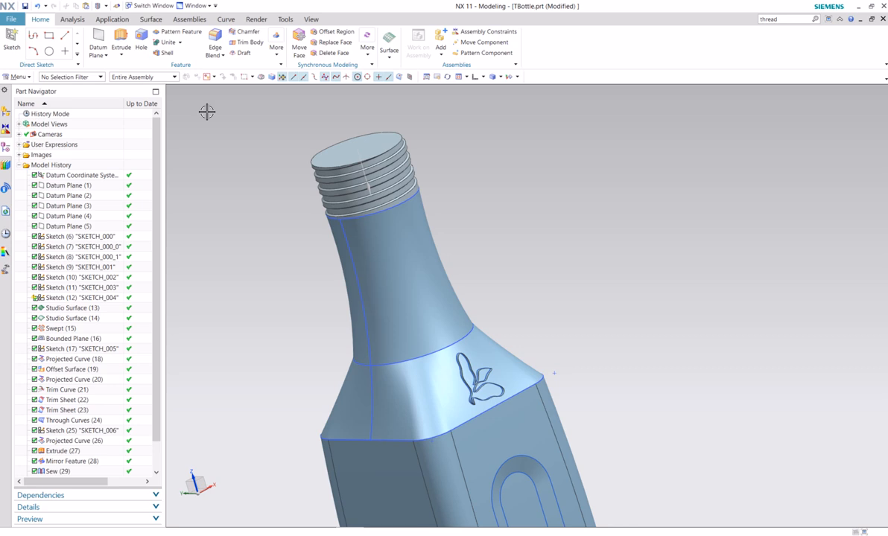
- Sketch a 30 mm diameter circle concentric with the neck on the top face of the threaded extension
left_click(12, 41)
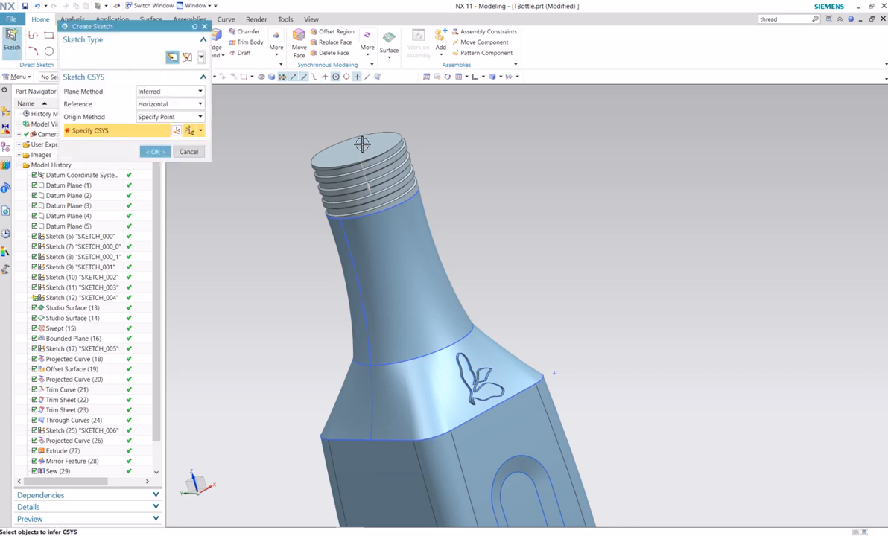
left_click(344, 151)
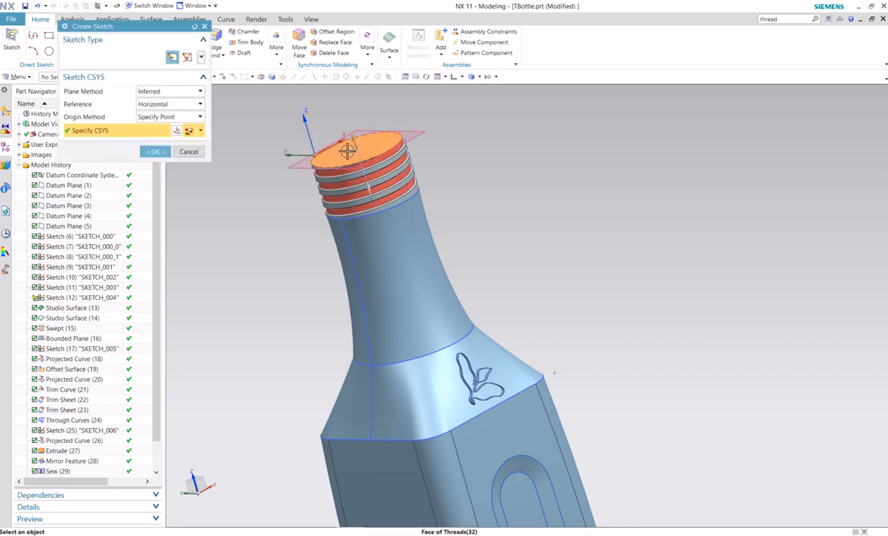
left_click(153, 151)
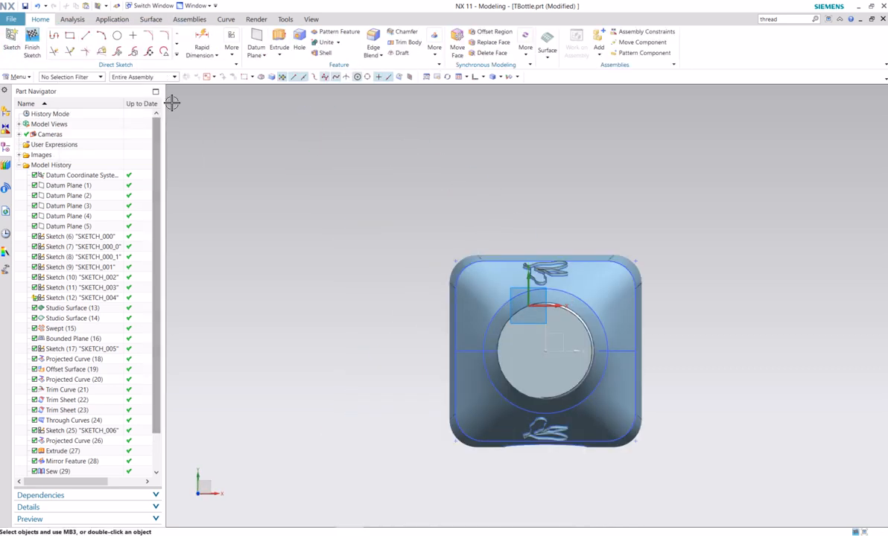
left_click(117, 35)
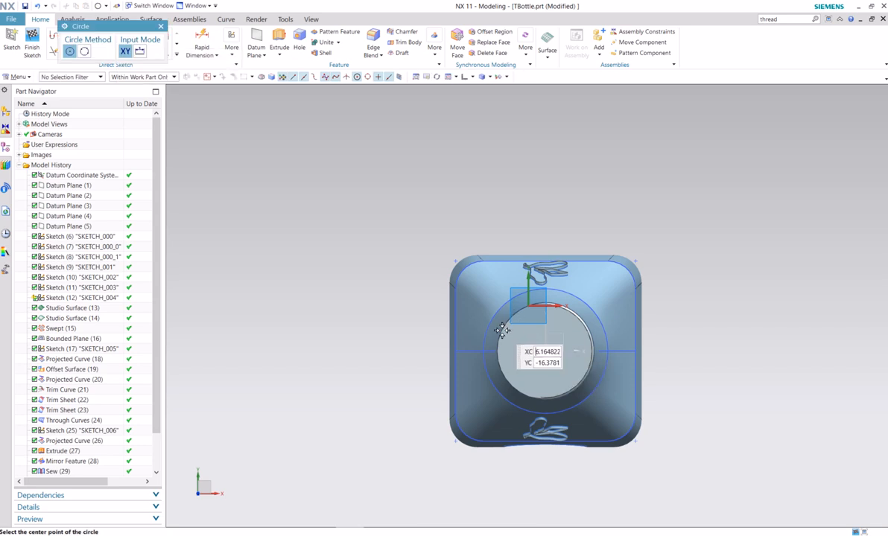
left_click(551, 353)
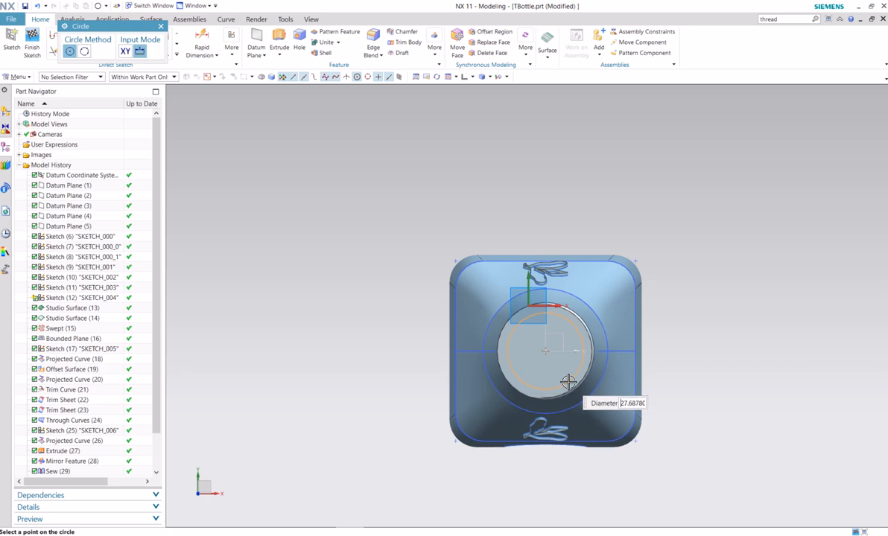
type("30")
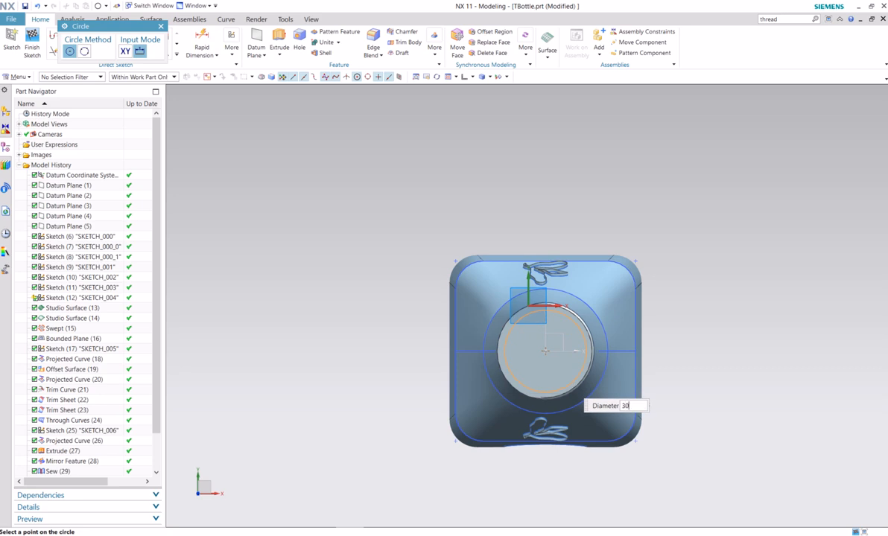
key("Return")
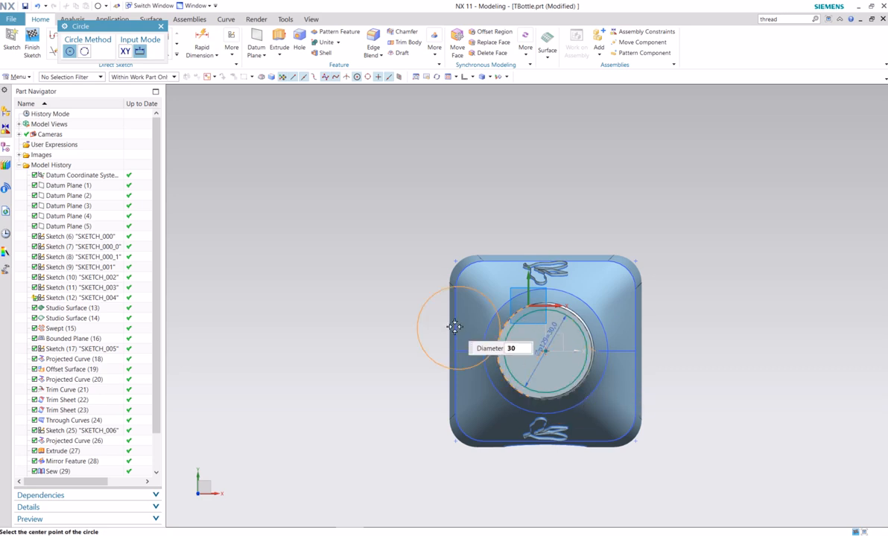
key("Escape")
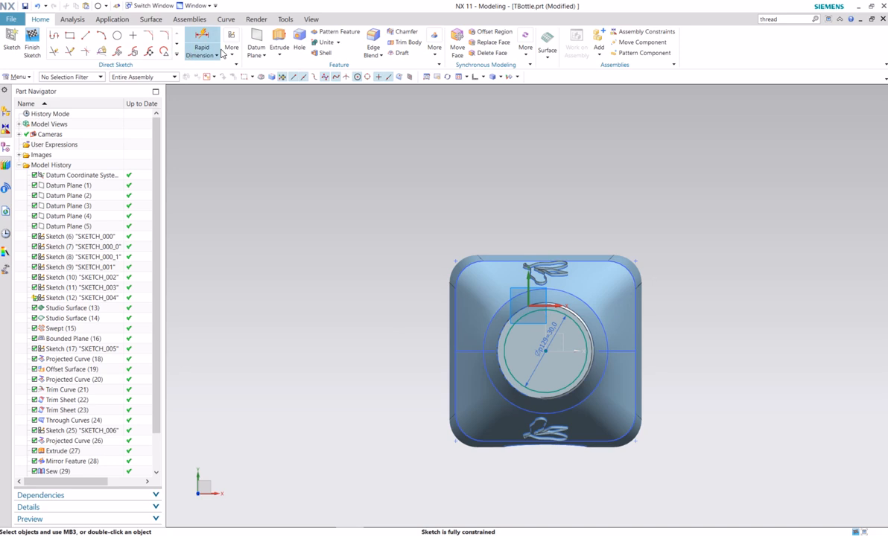
- Extrude the 30 mm circle downward from 0 mm through all, subtracting it from the threaded neck body
left_click(279, 39)
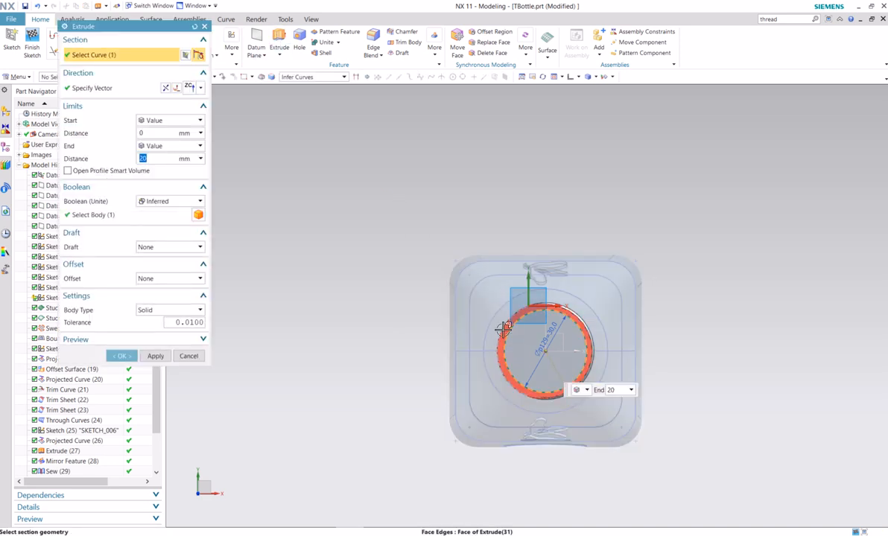
left_click(168, 147)
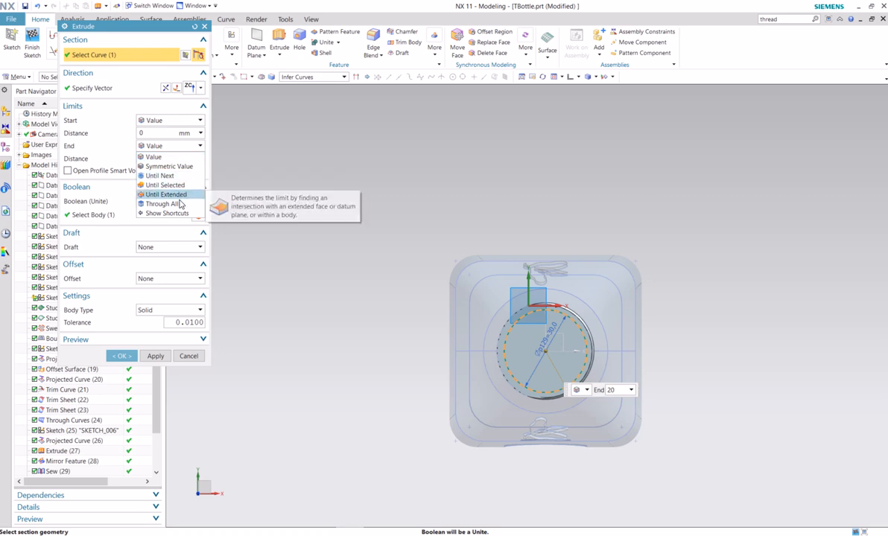
left_click(177, 204)
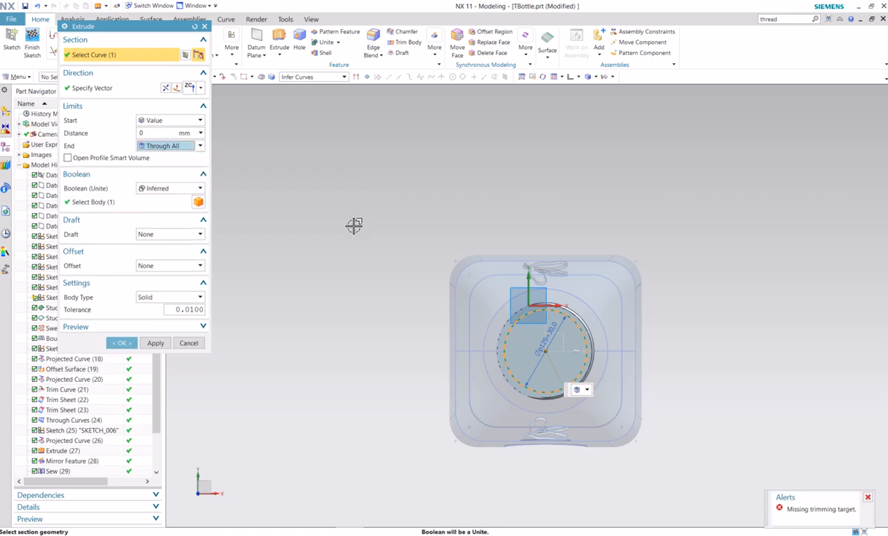
middle_click_drag(354, 226, 354, 185)
scroll(354, 185, "down", 1)
left_click(166, 191)
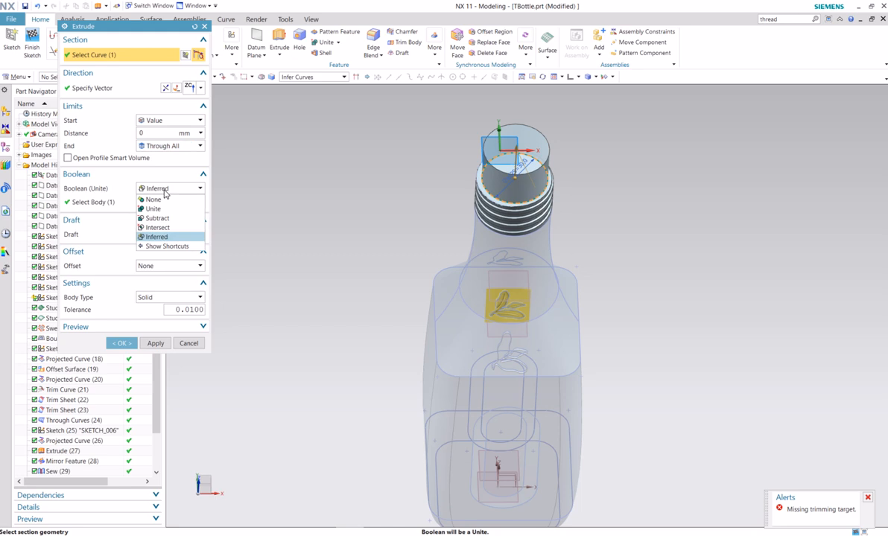
left_click(158, 217)
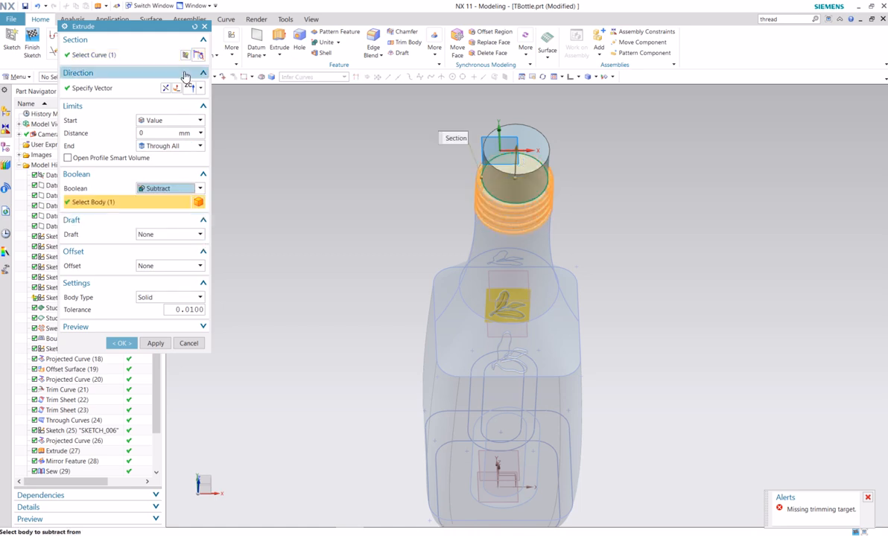
left_click(166, 89)
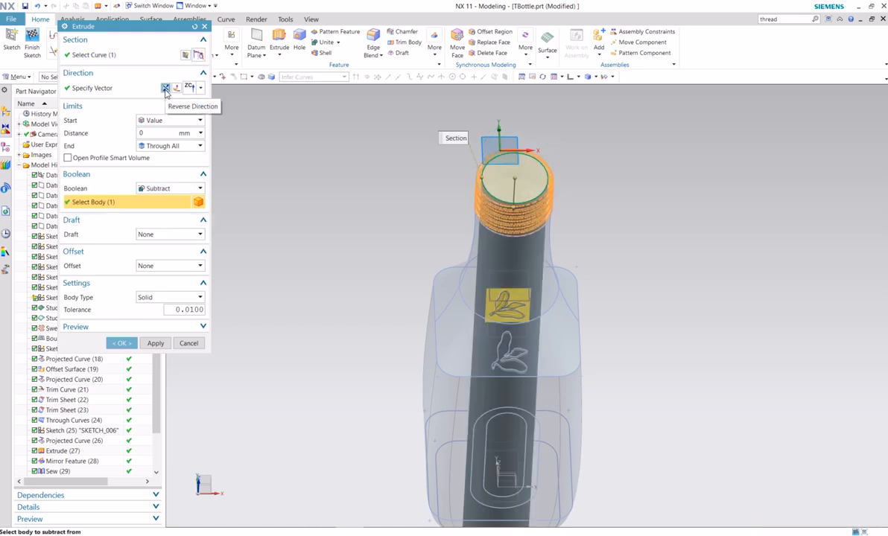
left_click(155, 342)
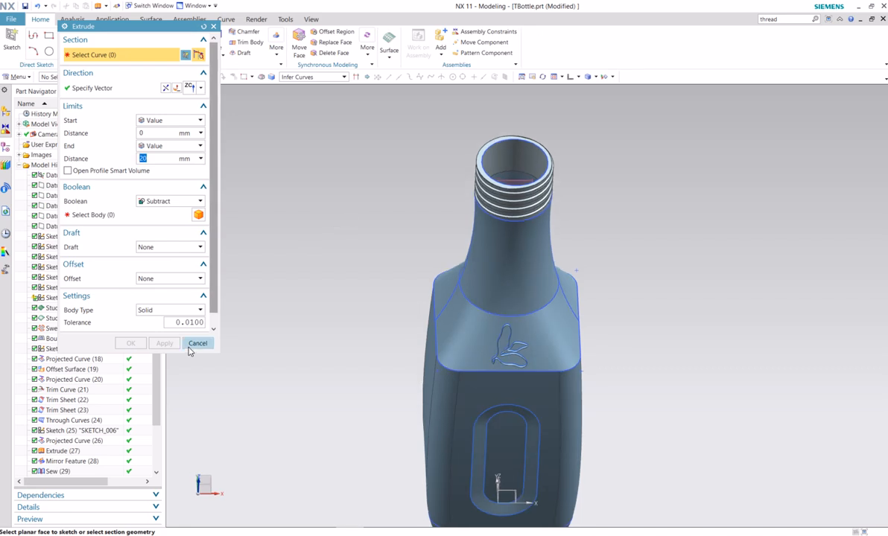
left_click(197, 343)
- Save the part with the threaded and bored neck
scroll(266, 288, "down", 3)
middle_click_drag(264, 303, 264, 255)
scroll(302, 291, "up", 3)
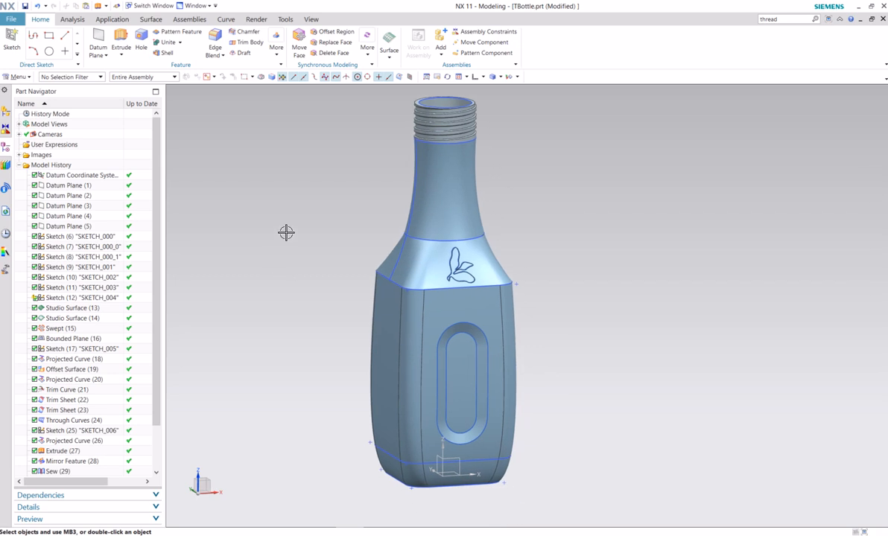
left_click(24, 6)
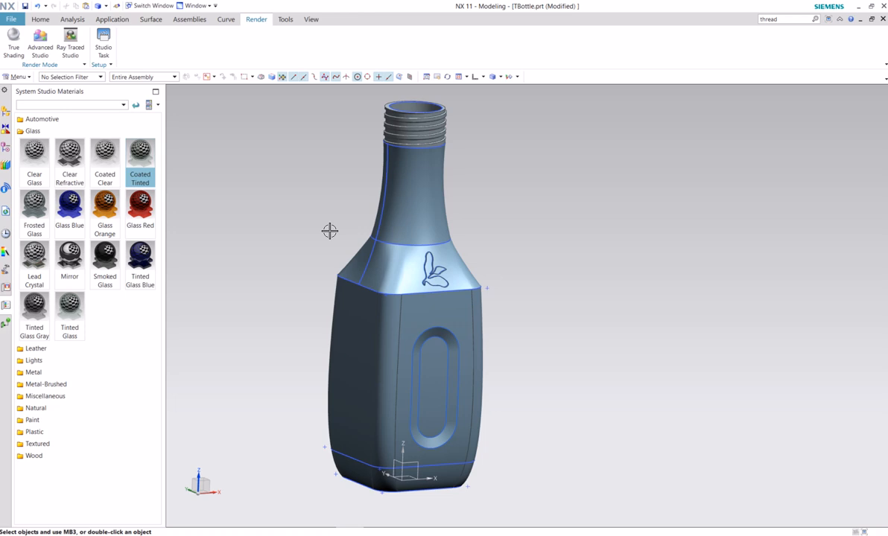
- Switch the bottle's display to the Studio rendering style
left_click(499, 77)
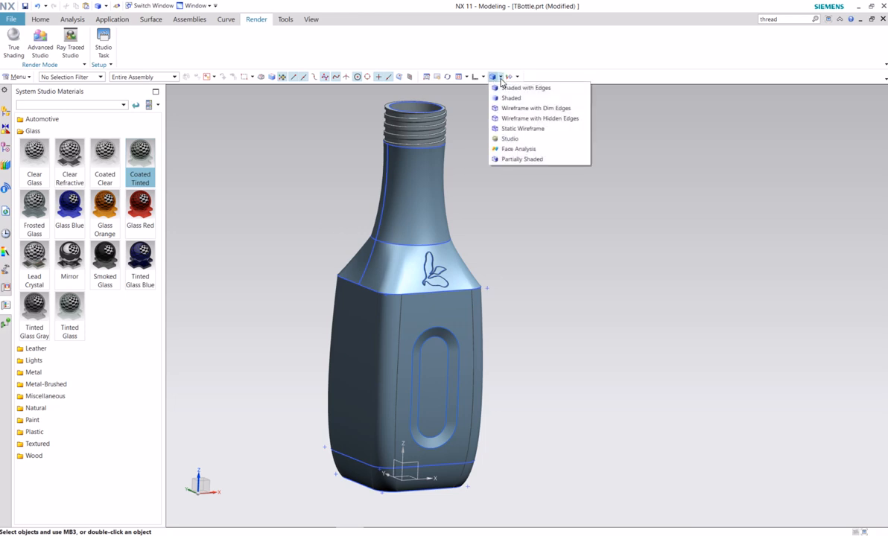
left_click(530, 140)
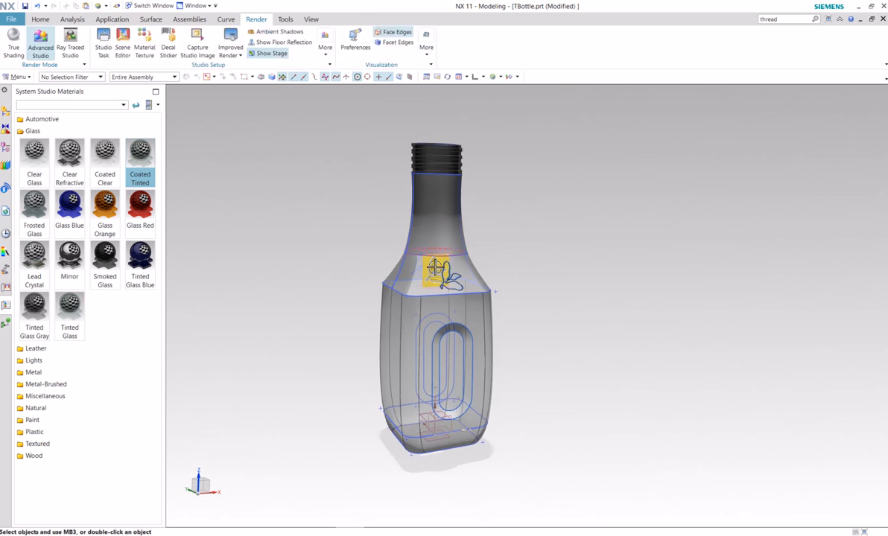
scroll(452, 275, "up", 2)
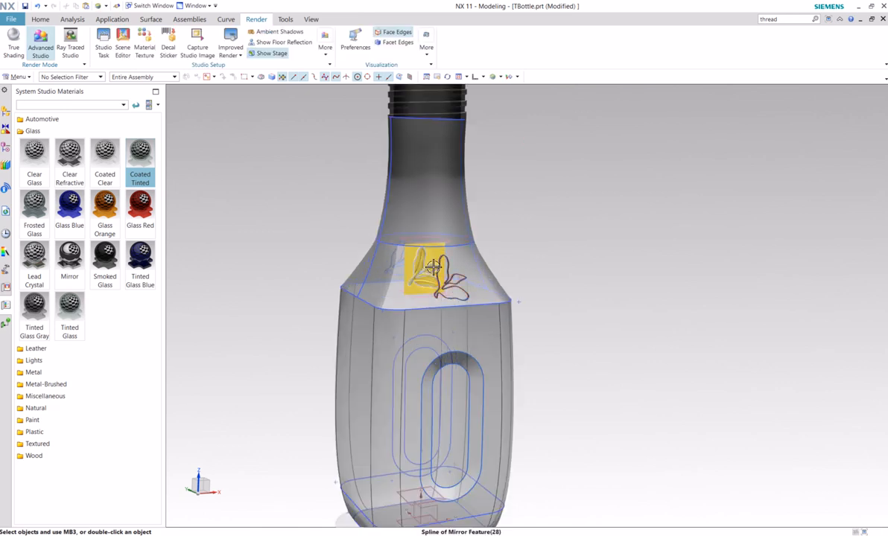
- Hide the raster images, sketches and datums through Show and Hide
left_click(511, 77)
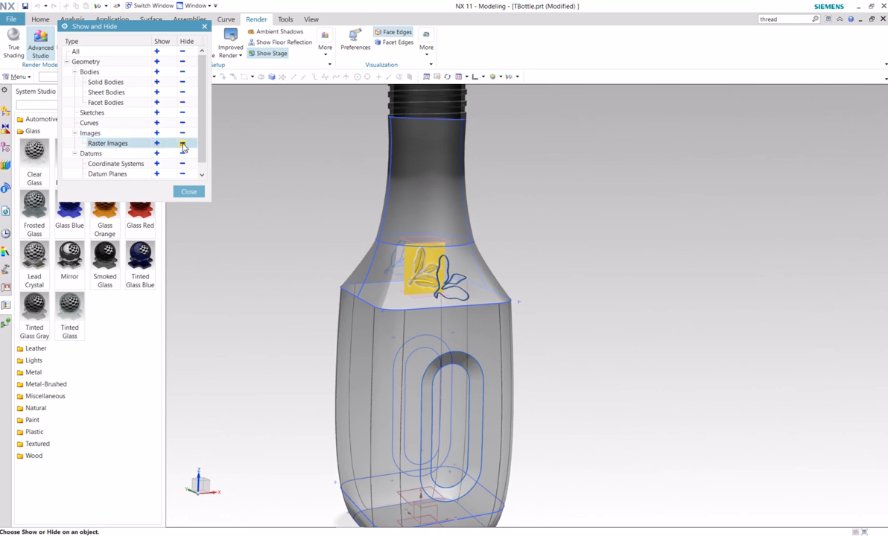
left_click(182, 145)
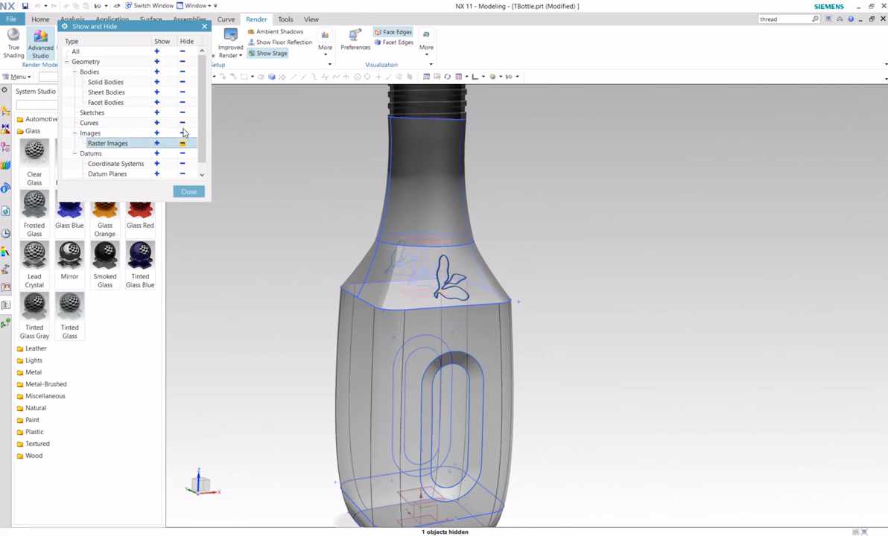
left_click(182, 113)
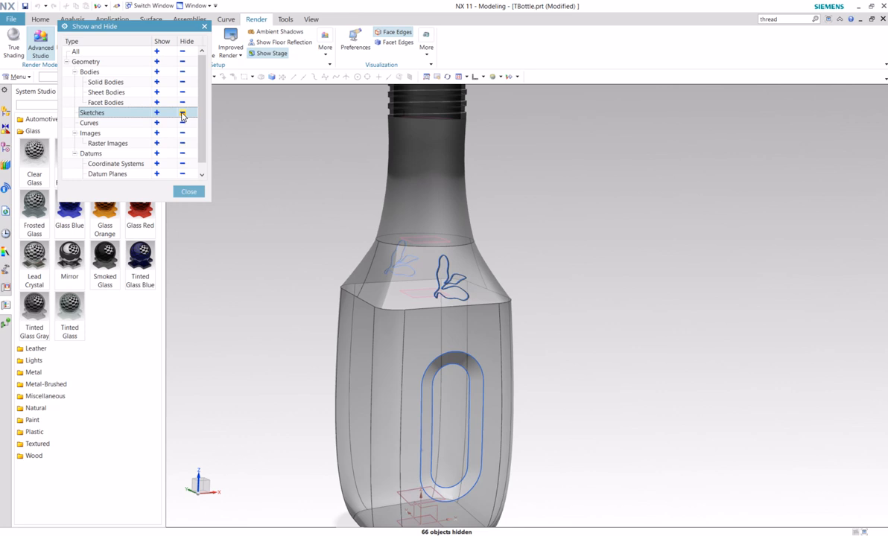
left_click(182, 153)
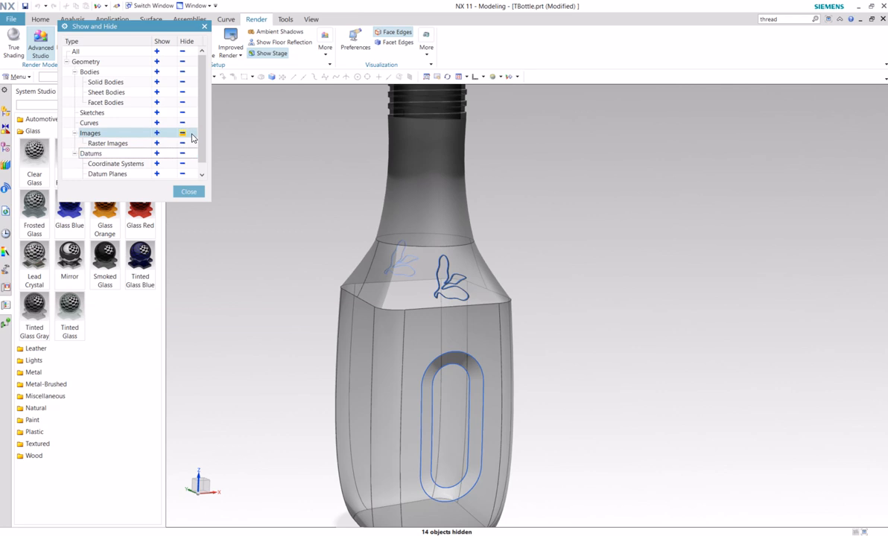
- Hide the bodies and show the solid bodies again, then try to hide the remaining sketches and curves
left_click(183, 72)
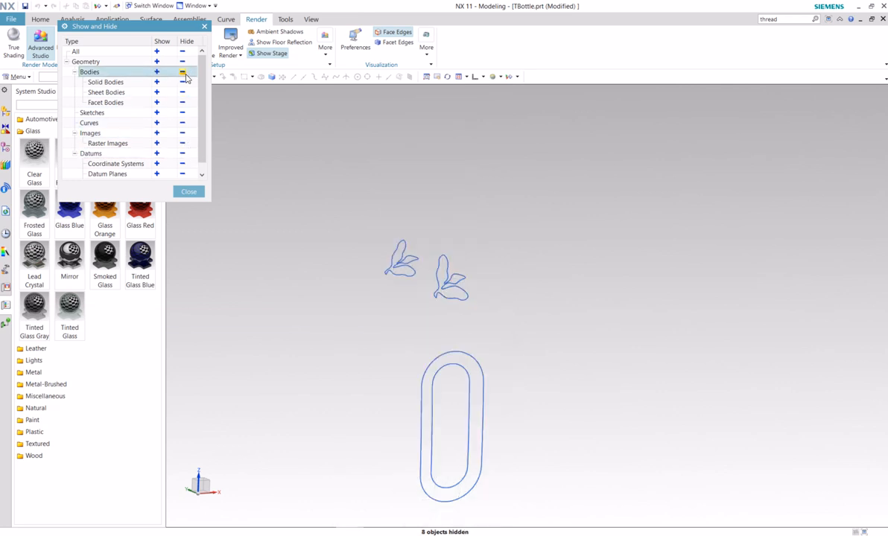
left_click(156, 82)
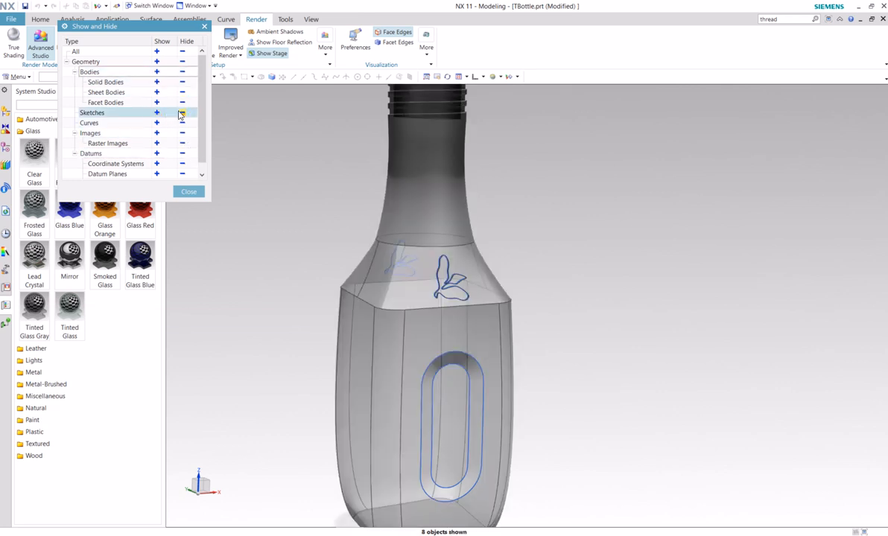
left_click(182, 113)
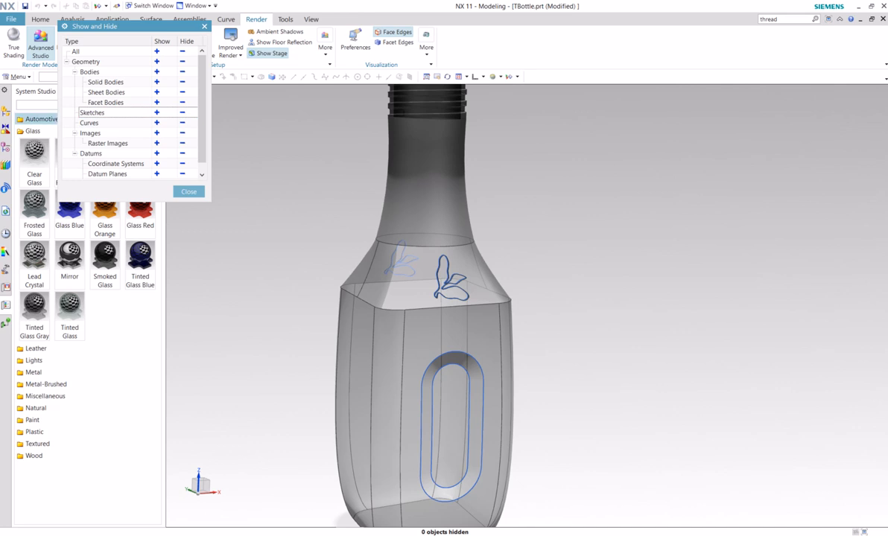
left_click(182, 122)
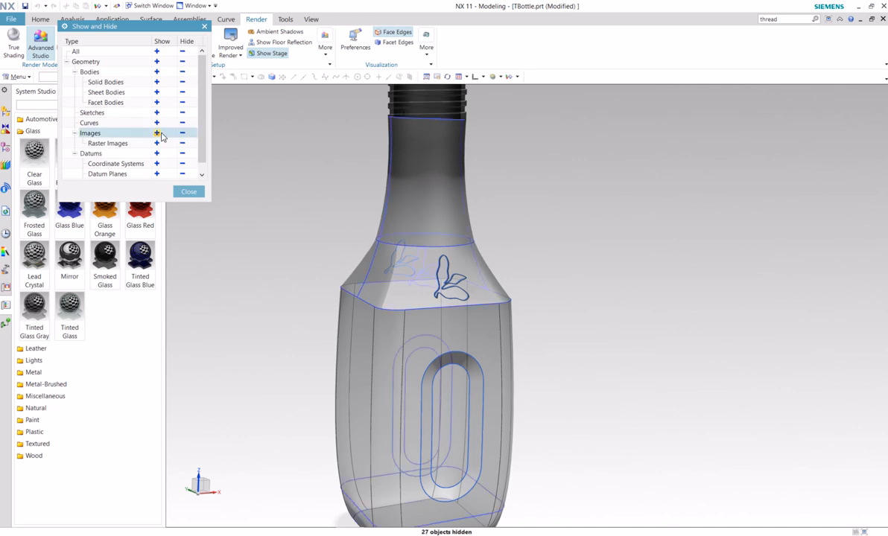
- Isolate the bottle by hiding all object types and showing only the bodies
left_click(182, 51)
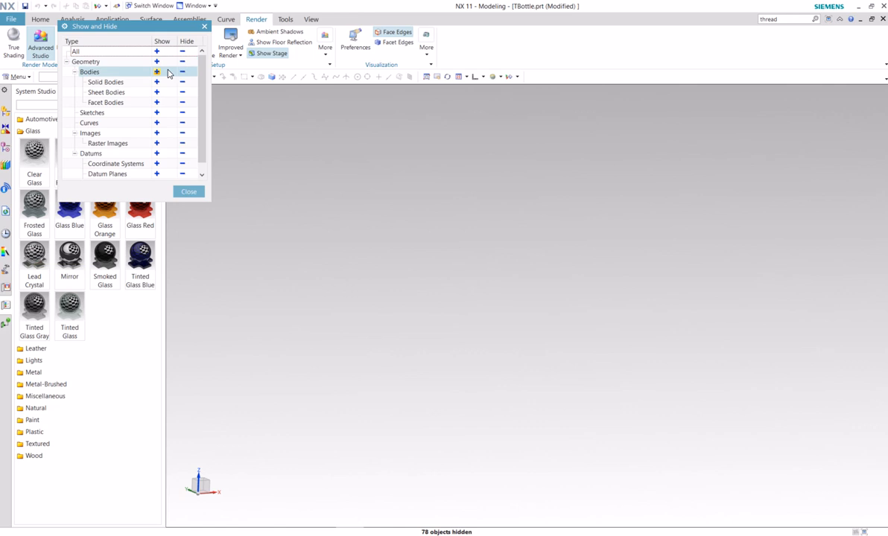
left_click(156, 72)
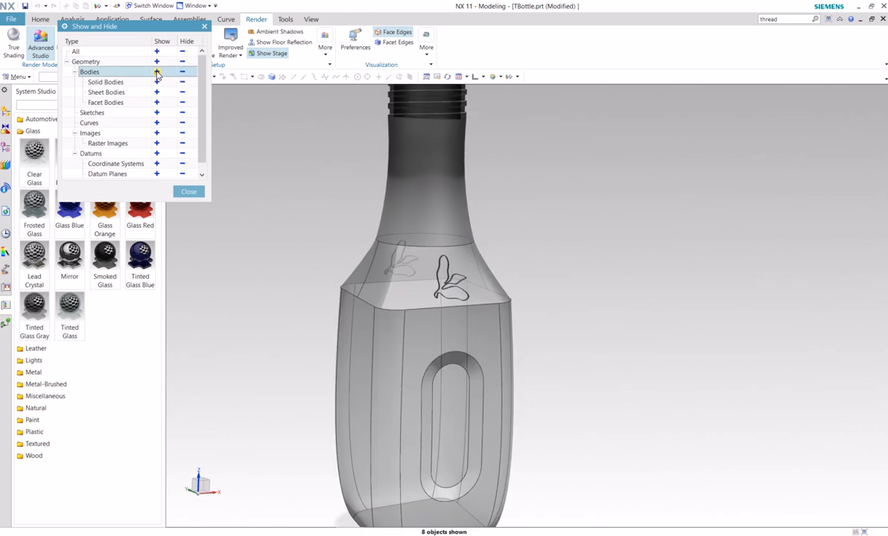
scroll(315, 238, "down", 2)
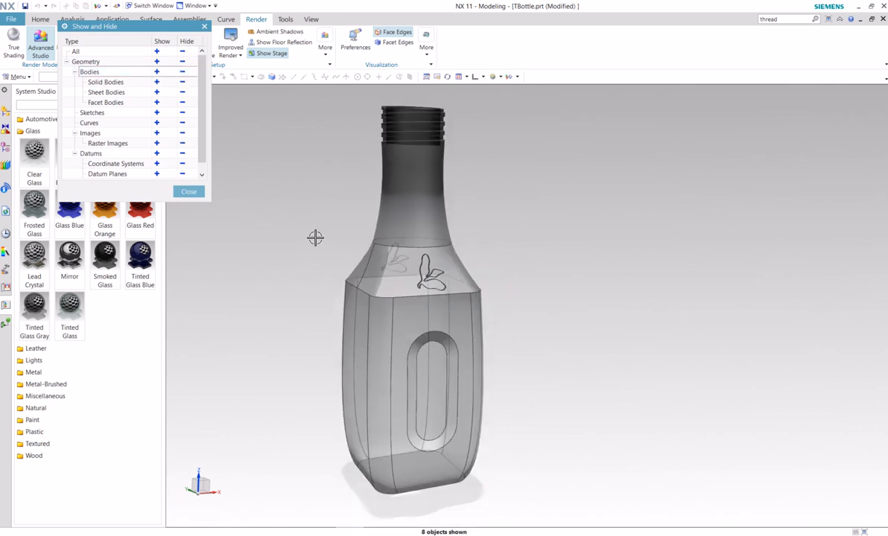
left_click(187, 191)
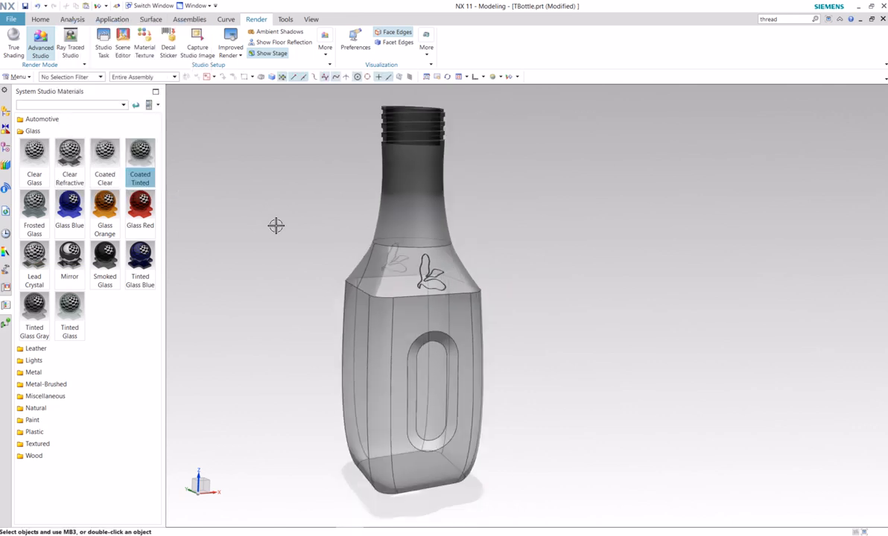
- Assign the Glass Blue studio material to the bottle body and the threaded neck
left_click_drag(71, 255, 83, 267)
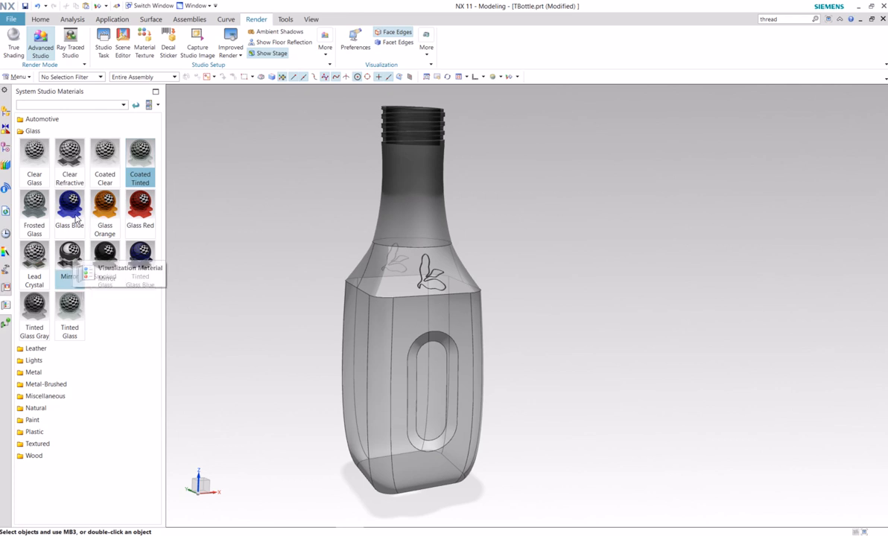
left_click_drag(69, 206, 406, 204)
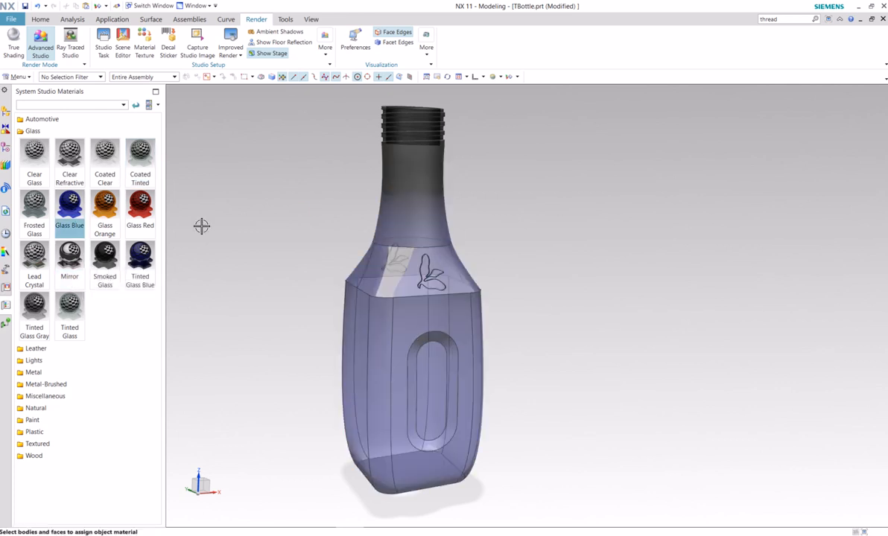
left_click_drag(69, 206, 418, 131)
scroll(244, 275, "down", 2)
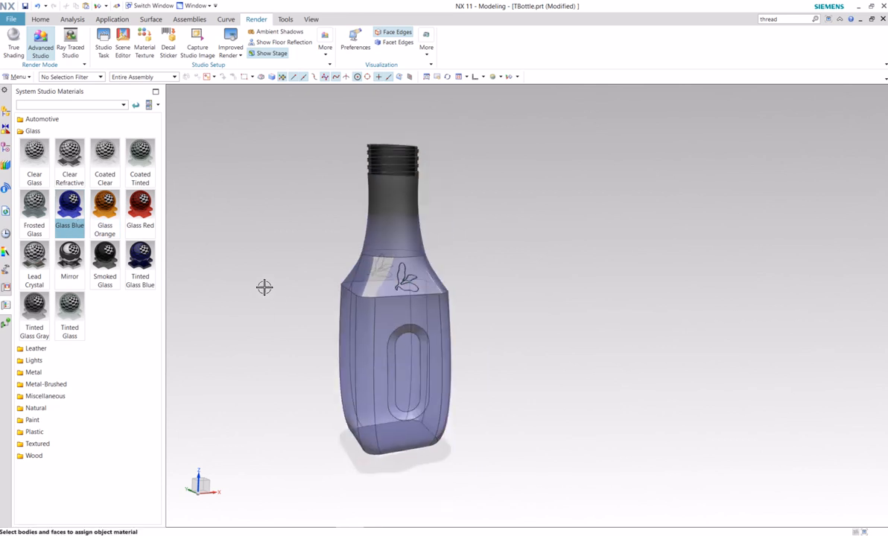
- Start a Ray Traced Studio rendering of the bottle and move the rendering window clear of the model
left_click(71, 41)
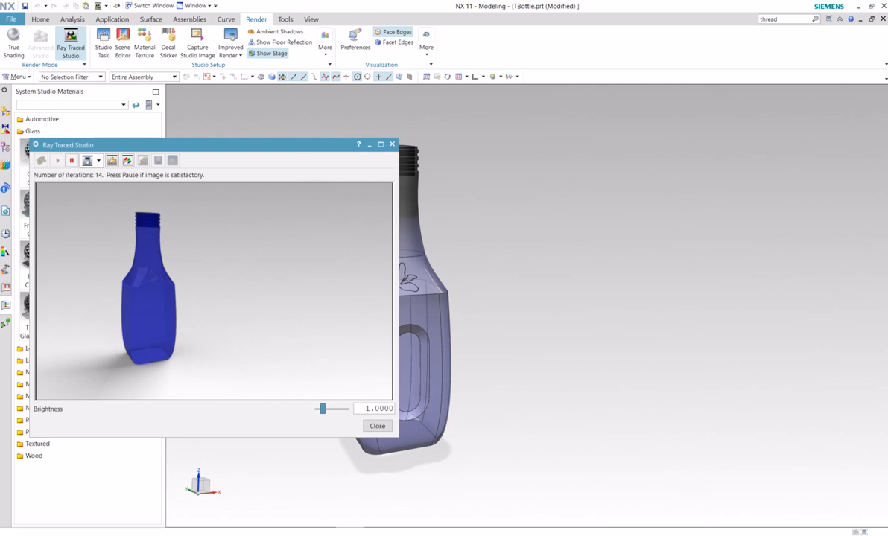
left_click_drag(214, 145, 525, 212)
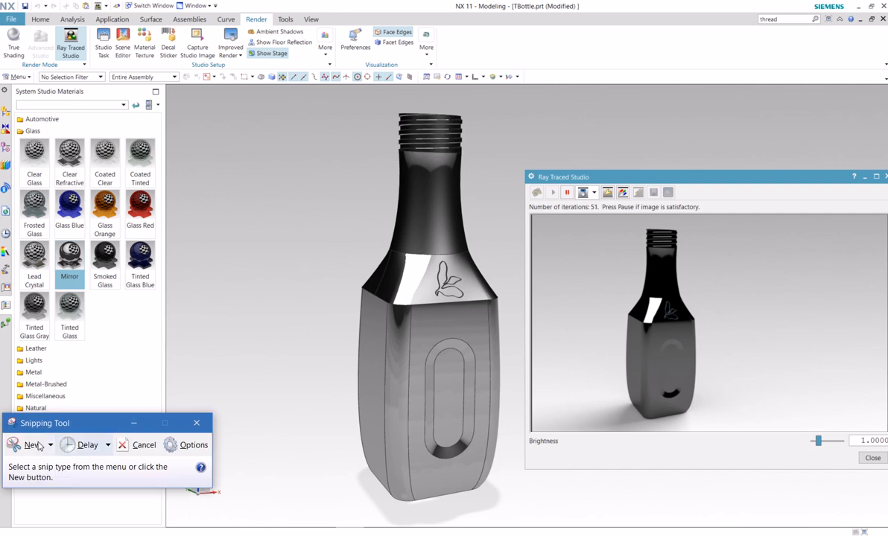
- Capture a new screen snip of the mirror-finished bottle and its ray-traced rendering with Snipping Tool
left_click(33, 446)
left_click_drag(238, 87, 788, 525)
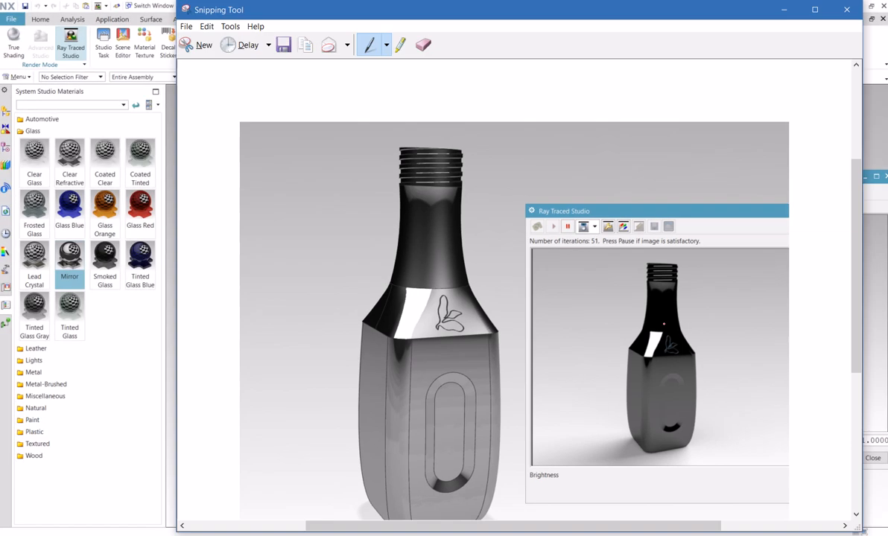